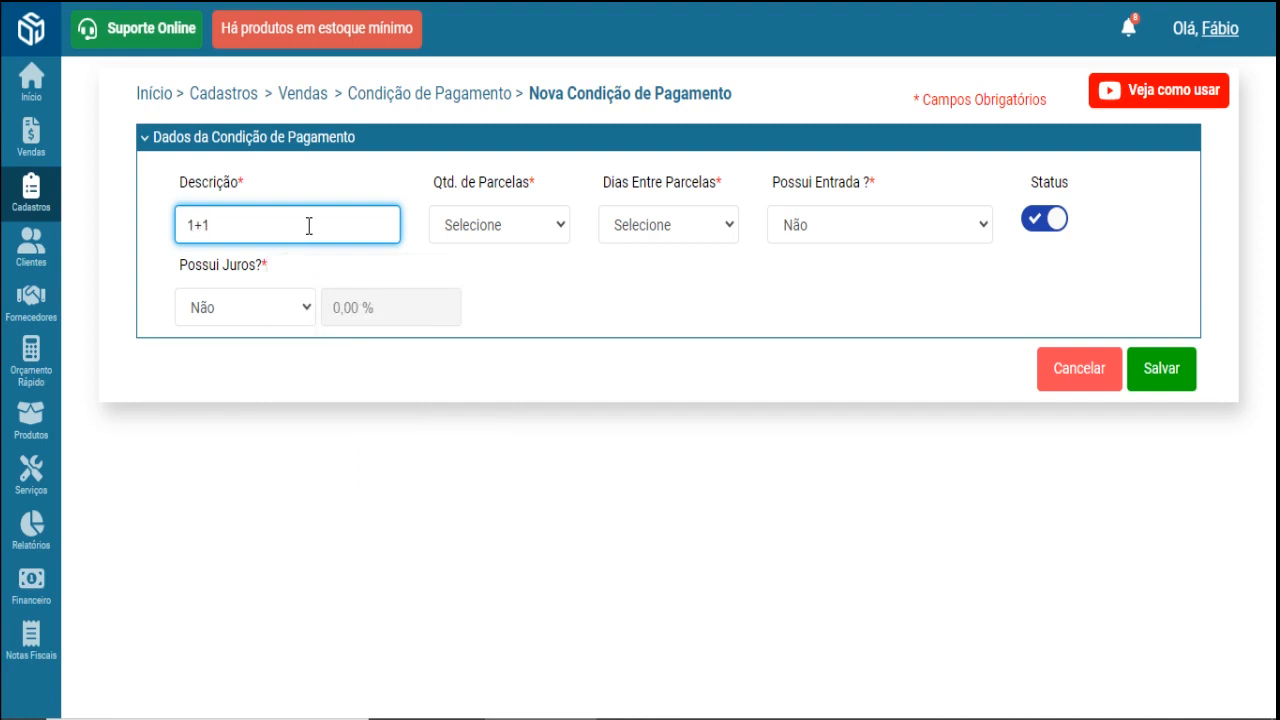
- Select the 1+1 description and try a down payment of Sim with 1 instalment
{"action": "double_click", "coordinate": [188, 225]}
{"action": "left_click", "coordinate": [217, 224]}
{"action": "left_click_drag", "start_coordinate": [234, 223], "coordinate": [170, 227]}
{"action": "left_click", "coordinate": [300, 229]}
{"action": "left_click", "coordinate": [836, 220]}
{"action": "left_click", "coordinate": [847, 272]}
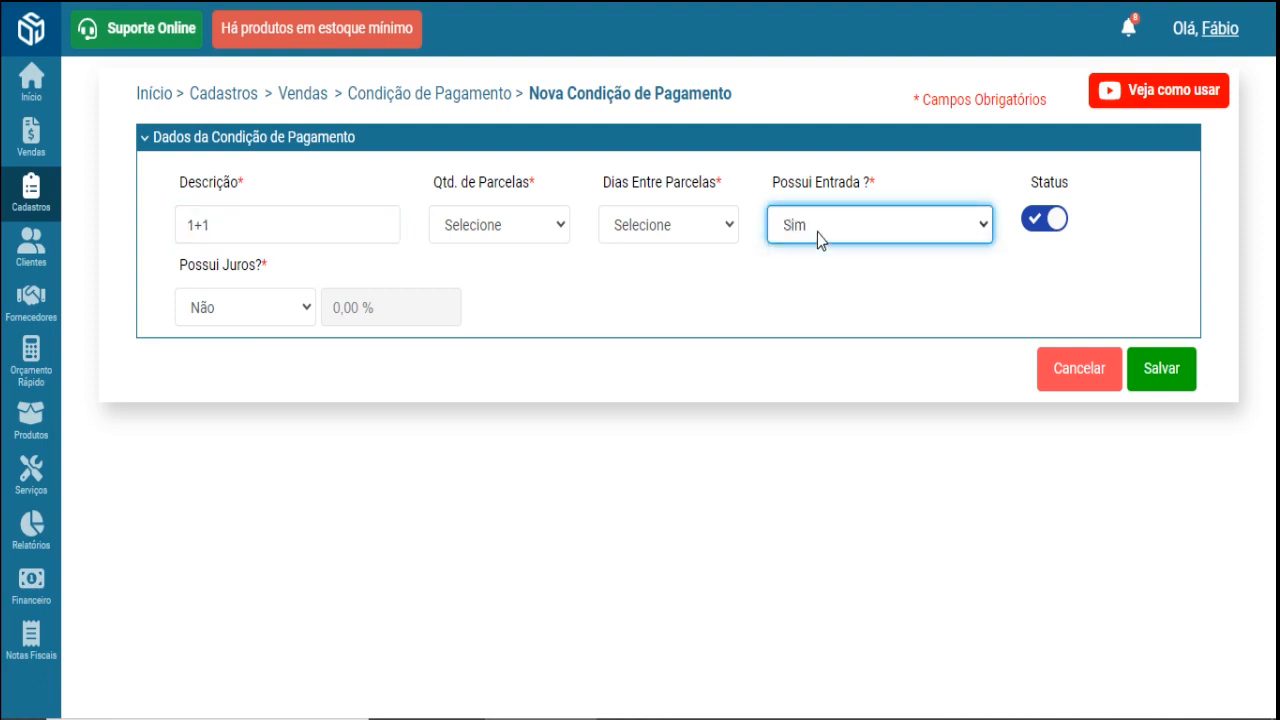
{"action": "left_click", "coordinate": [535, 228]}
{"action": "left_click", "coordinate": [526, 275]}
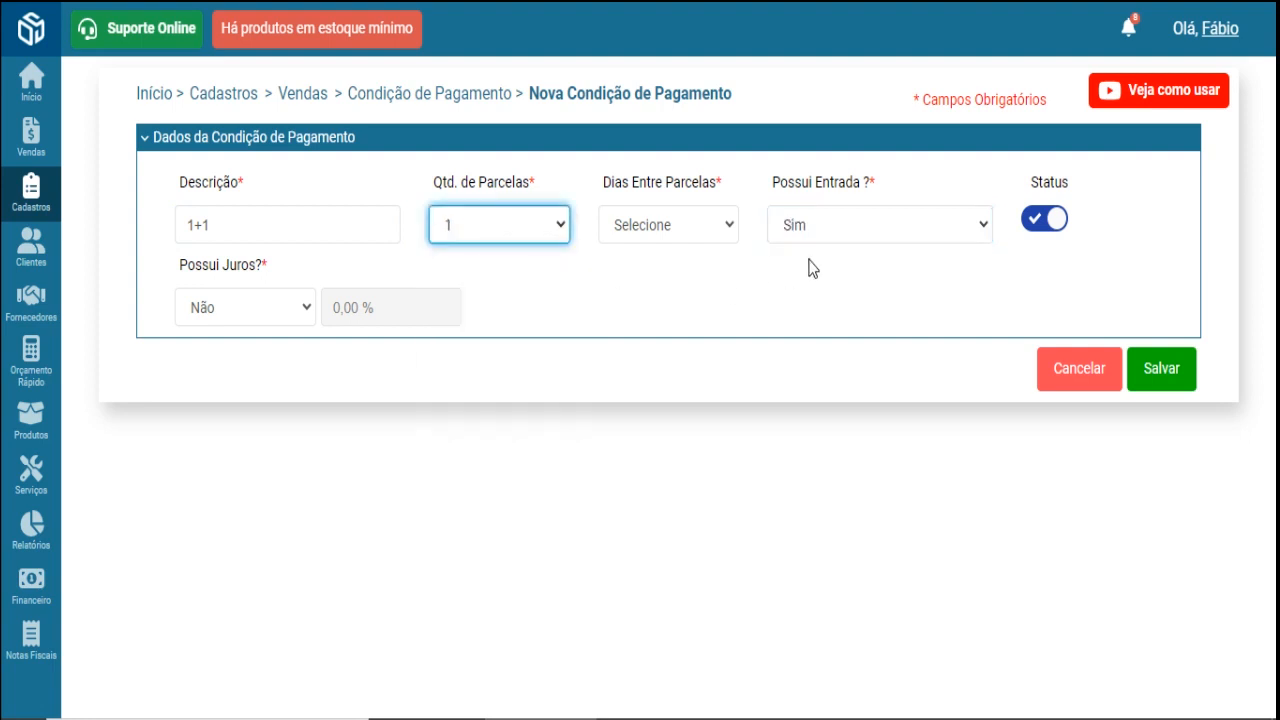
{"action": "left_click", "coordinate": [830, 230]}
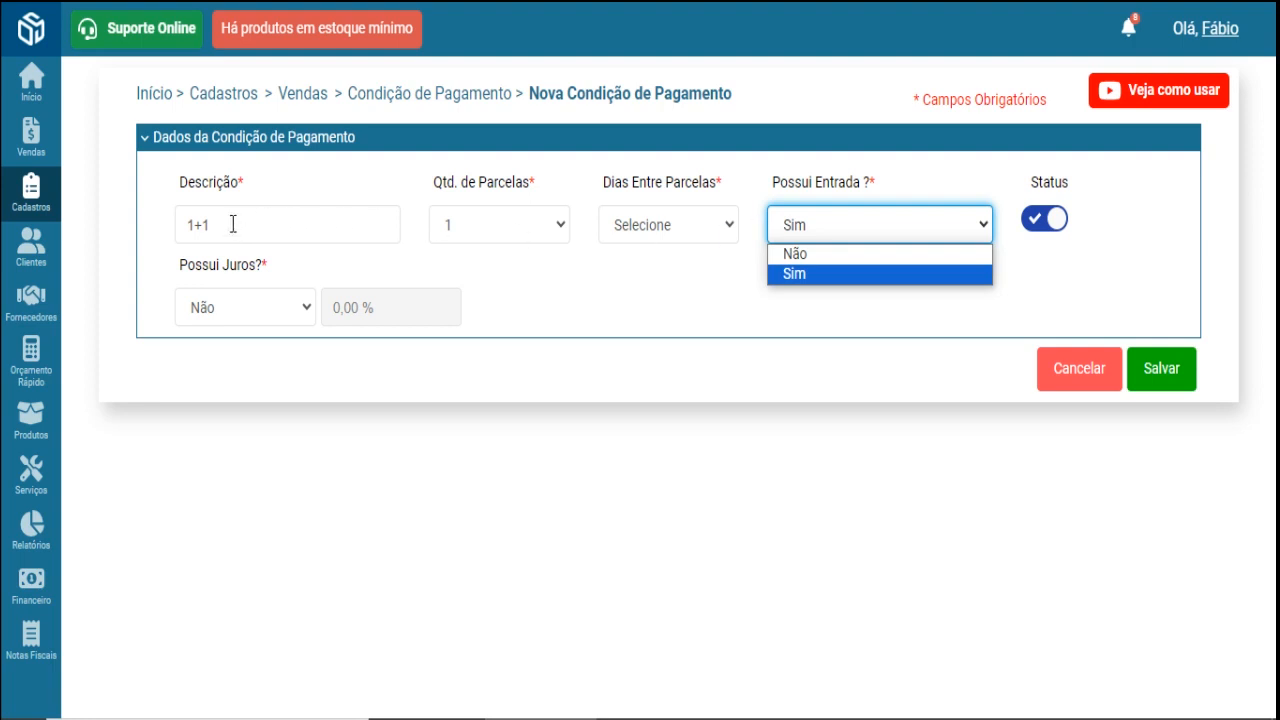
- Set 2 instalments, no down payment (Não) and 30 days between instalments
{"action": "left_click", "coordinate": [558, 230]}
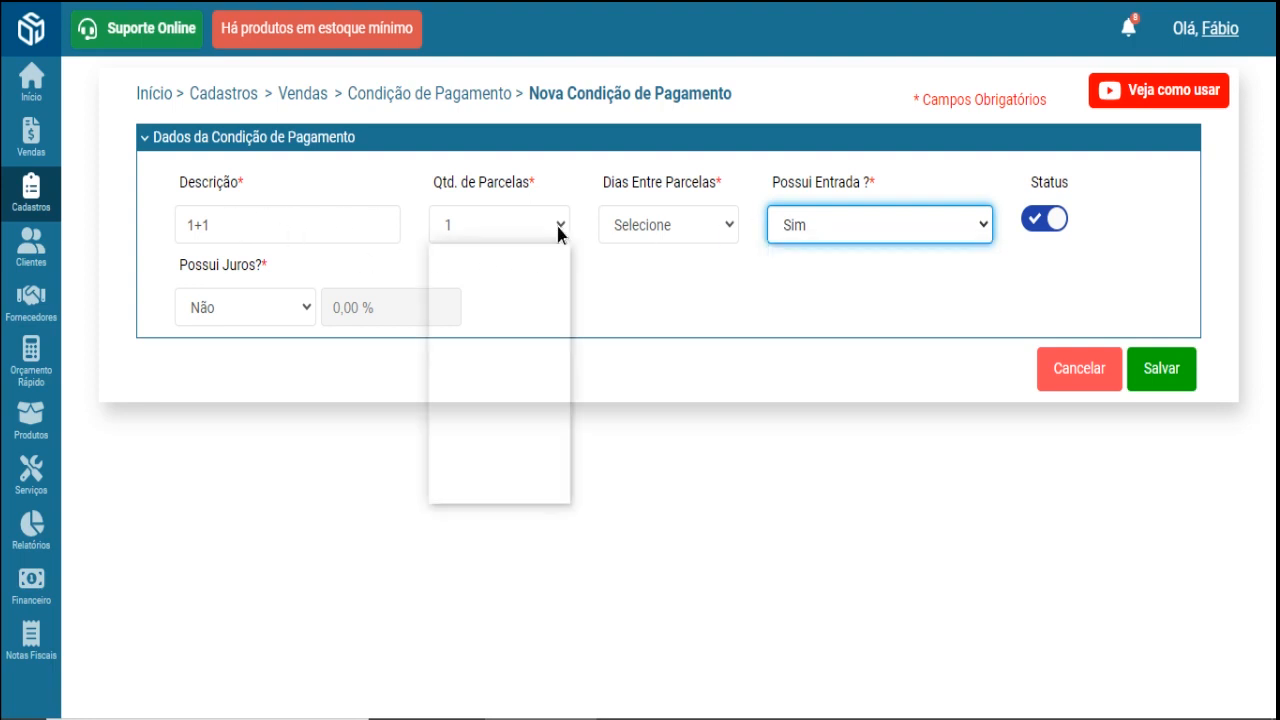
{"action": "left_click", "coordinate": [550, 294]}
{"action": "left_click", "coordinate": [848, 222]}
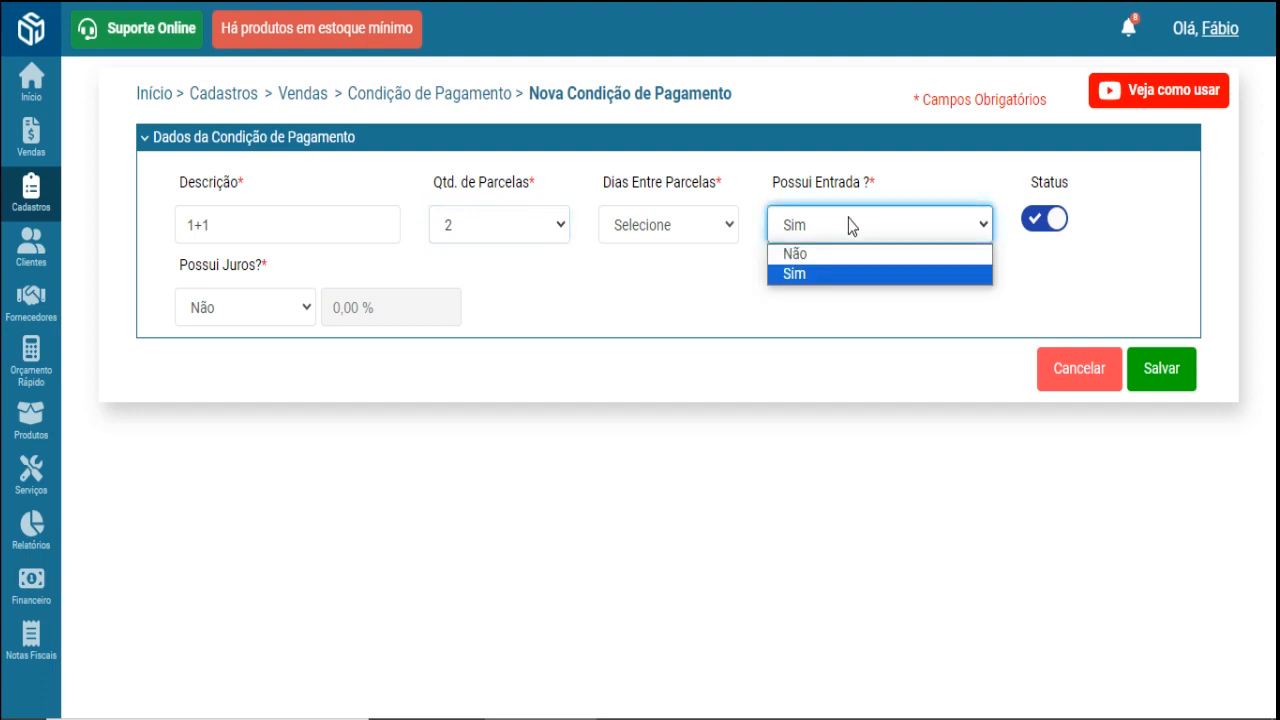
{"action": "left_click", "coordinate": [836, 260]}
{"action": "left_click", "coordinate": [730, 228]}
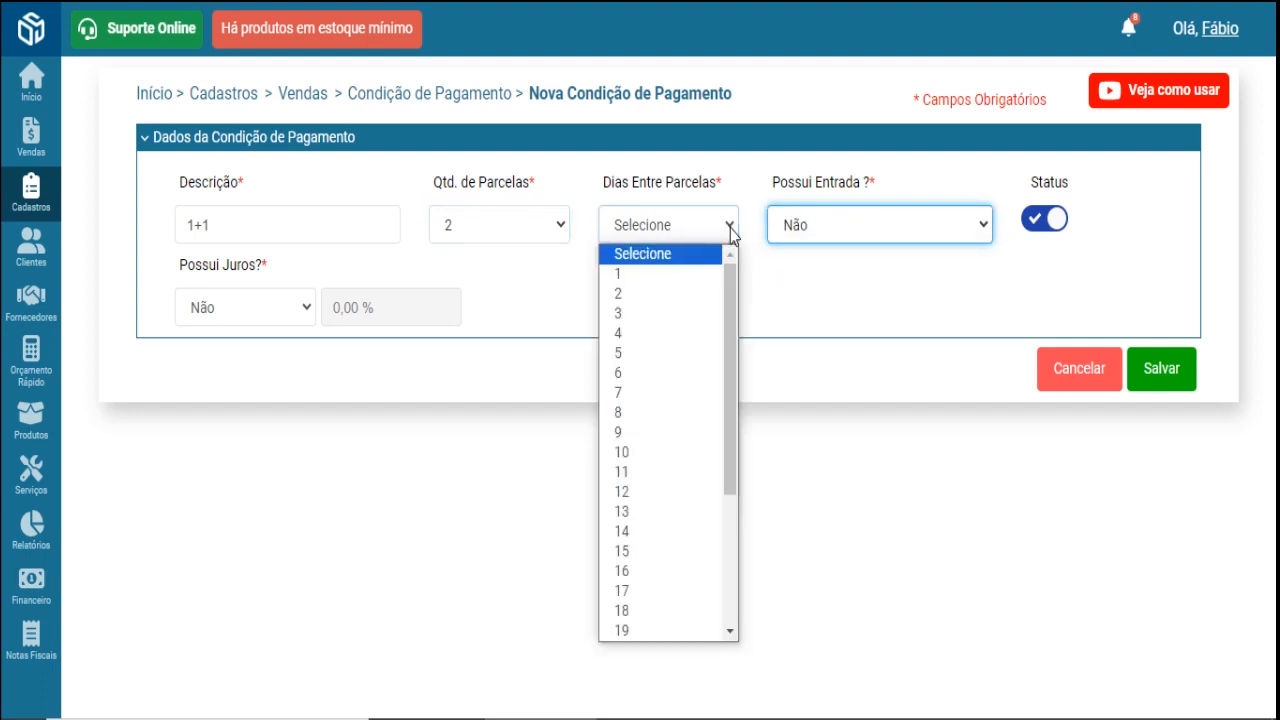
{"action": "left_click_drag", "start_coordinate": [727, 269], "coordinate": [720, 557]}
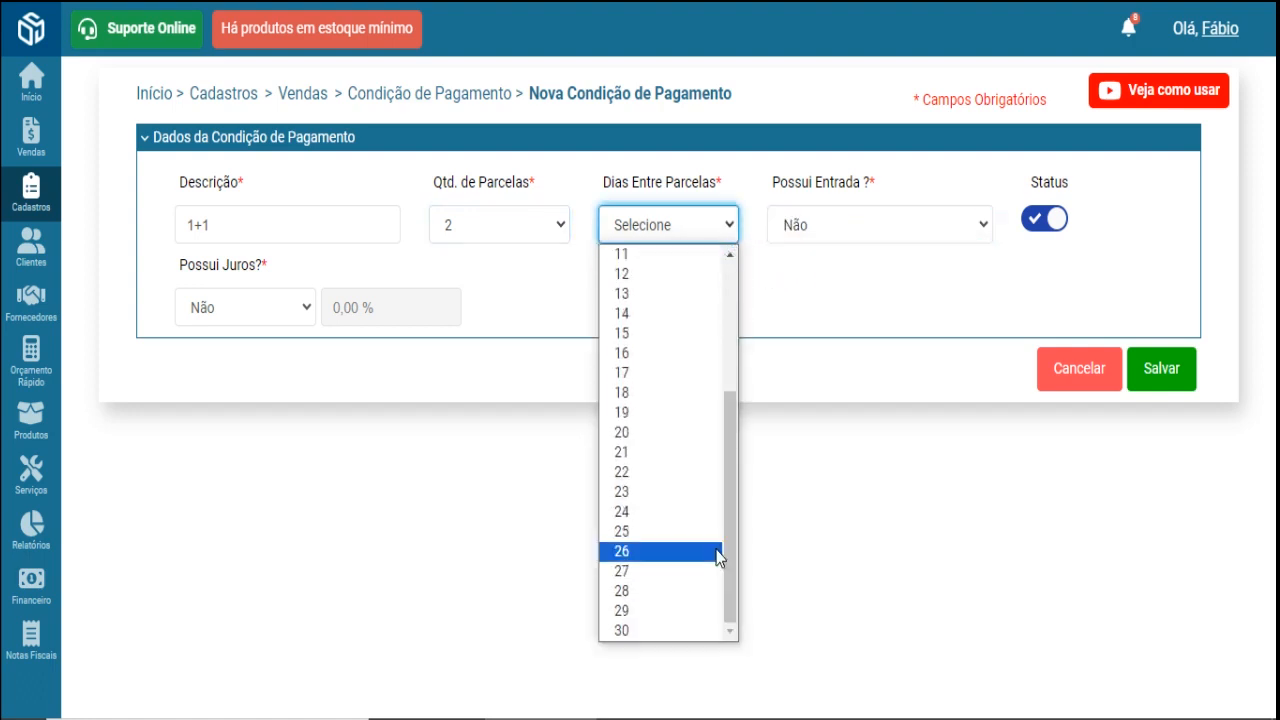
{"action": "left_click", "coordinate": [634, 632]}
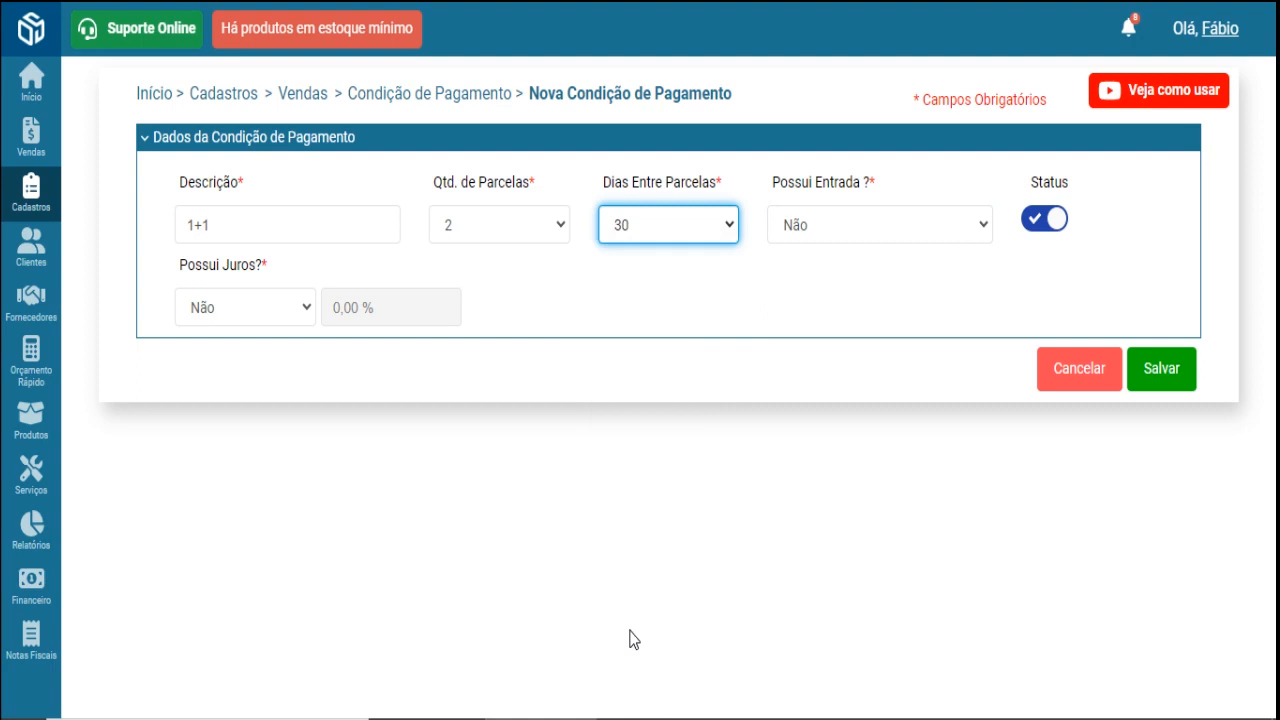
- Turn interest on (Sim) and enter a 4,00% interest rate
{"action": "left_click", "coordinate": [306, 312]}
{"action": "left_click", "coordinate": [281, 358]}
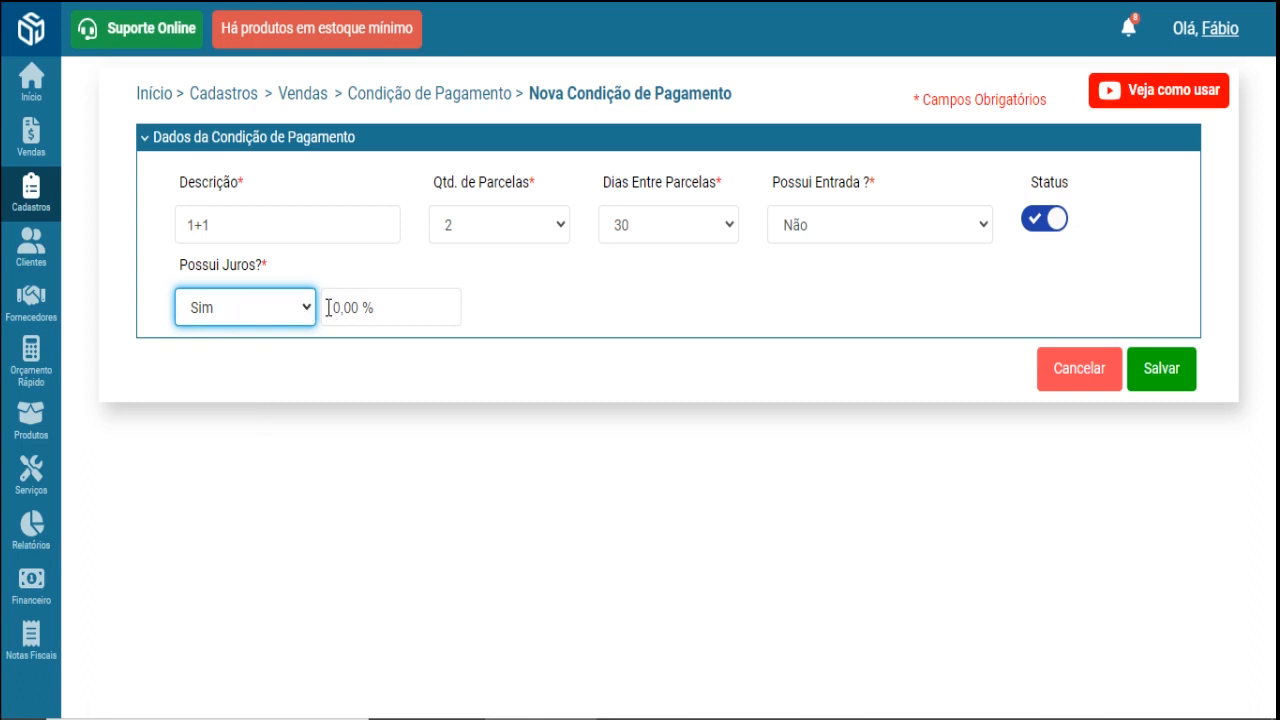
{"action": "left_click", "coordinate": [335, 311]}
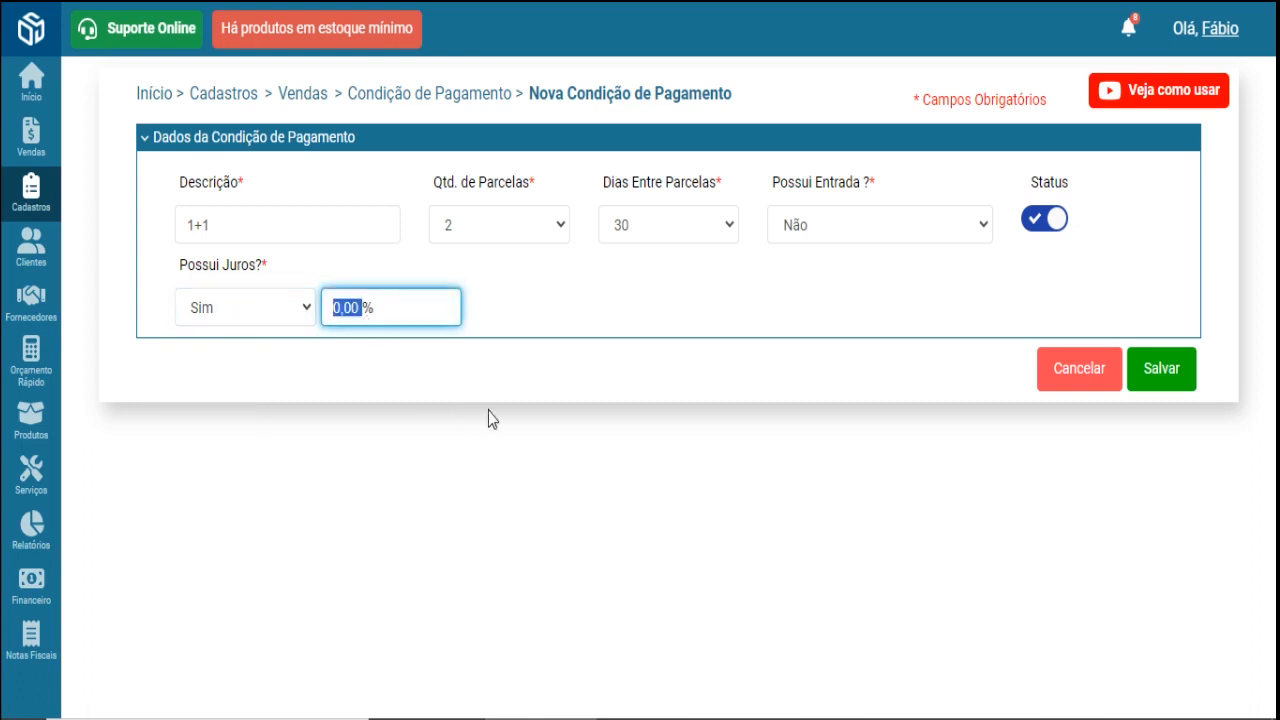
{"action": "type", "text": "400"}
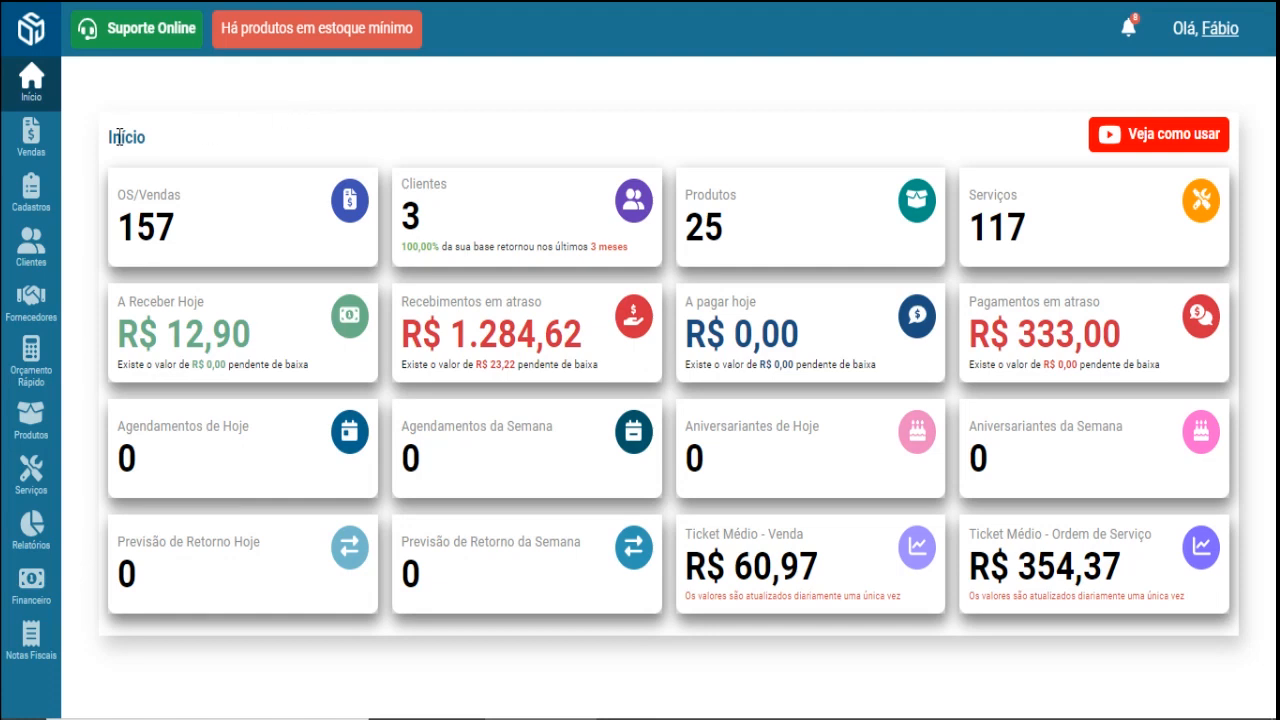
- Start a new payment method described as 'Cartão de Crédito 1x'
{"action": "mouse_move", "coordinate": [31, 195]}
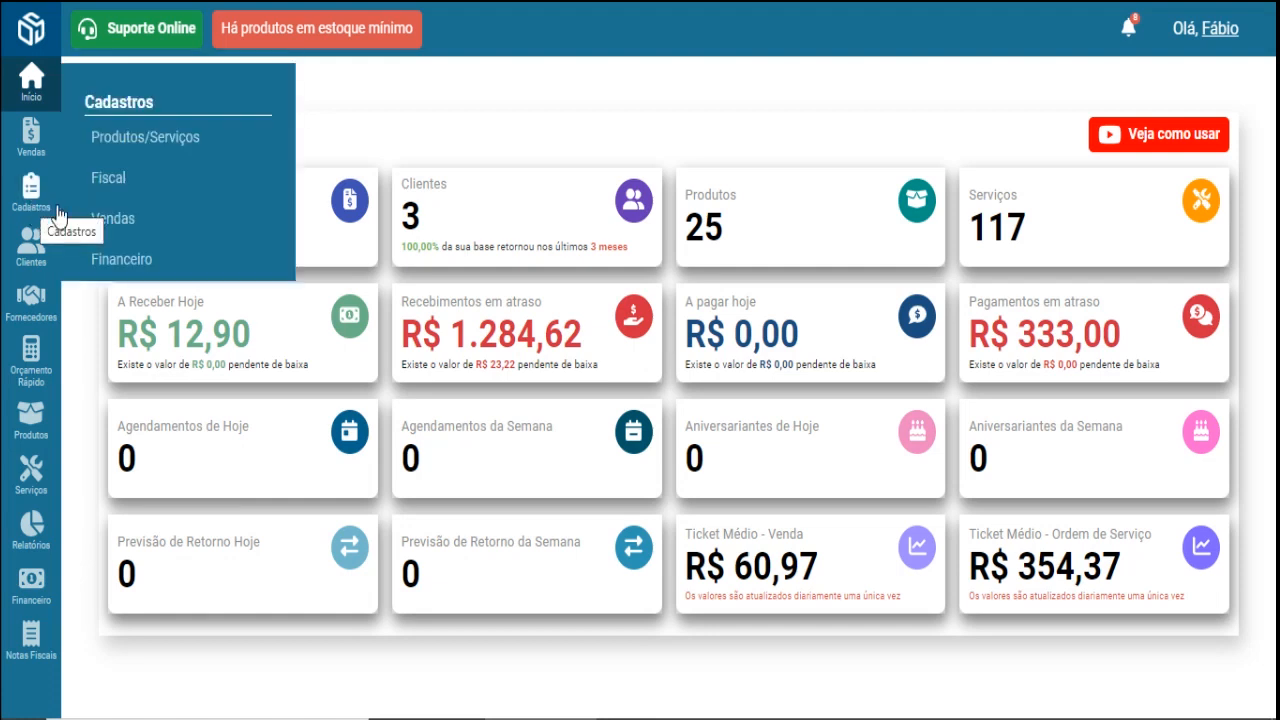
{"action": "mouse_move", "coordinate": [130, 222]}
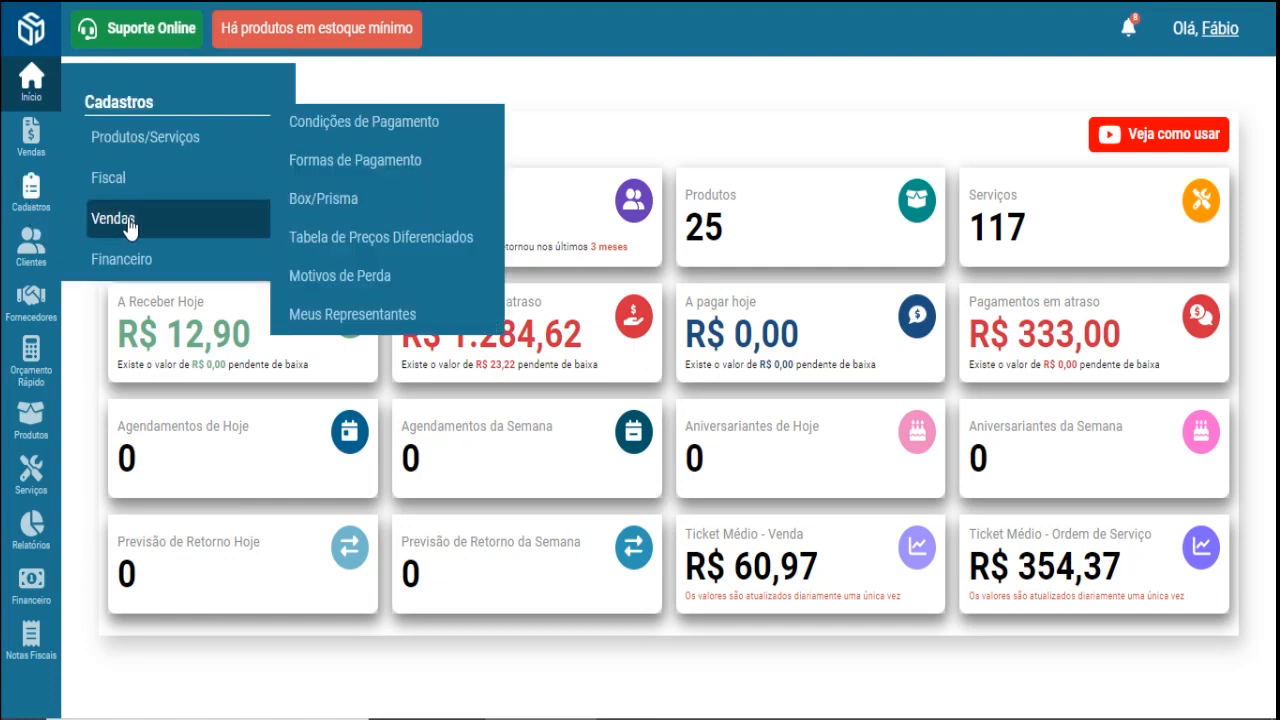
{"action": "left_click", "coordinate": [391, 172]}
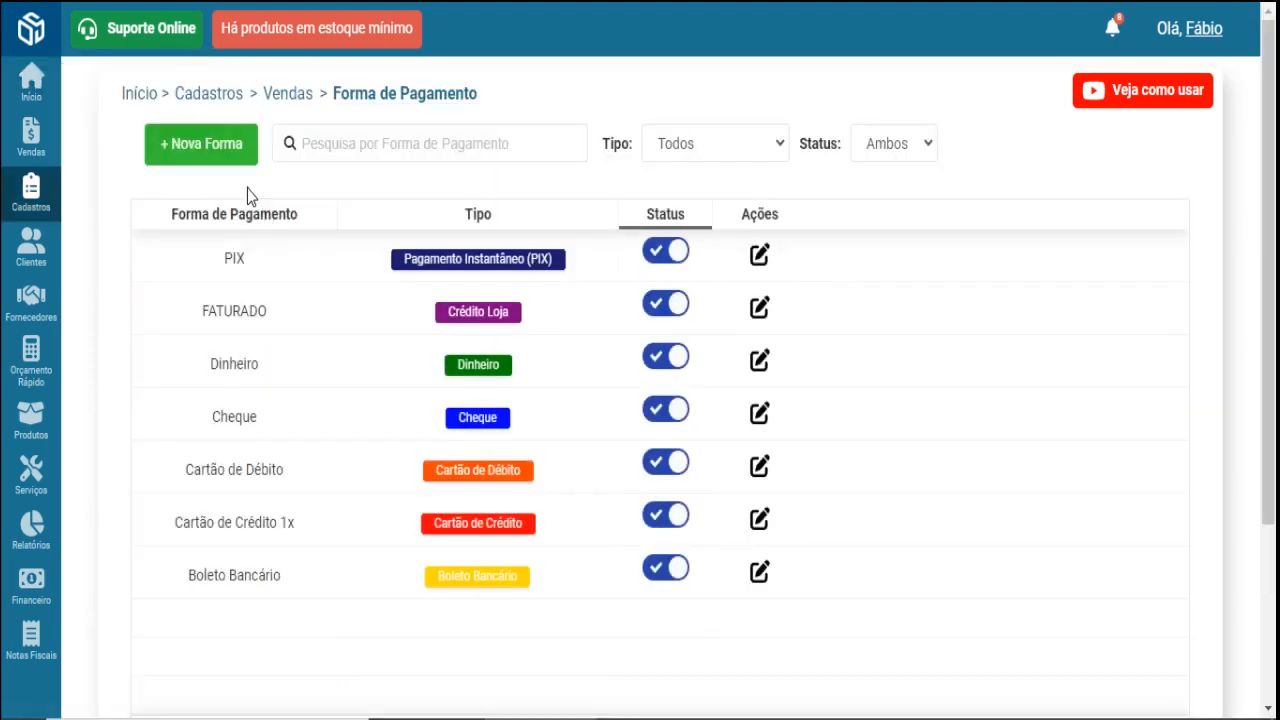
{"action": "left_click", "coordinate": [202, 148]}
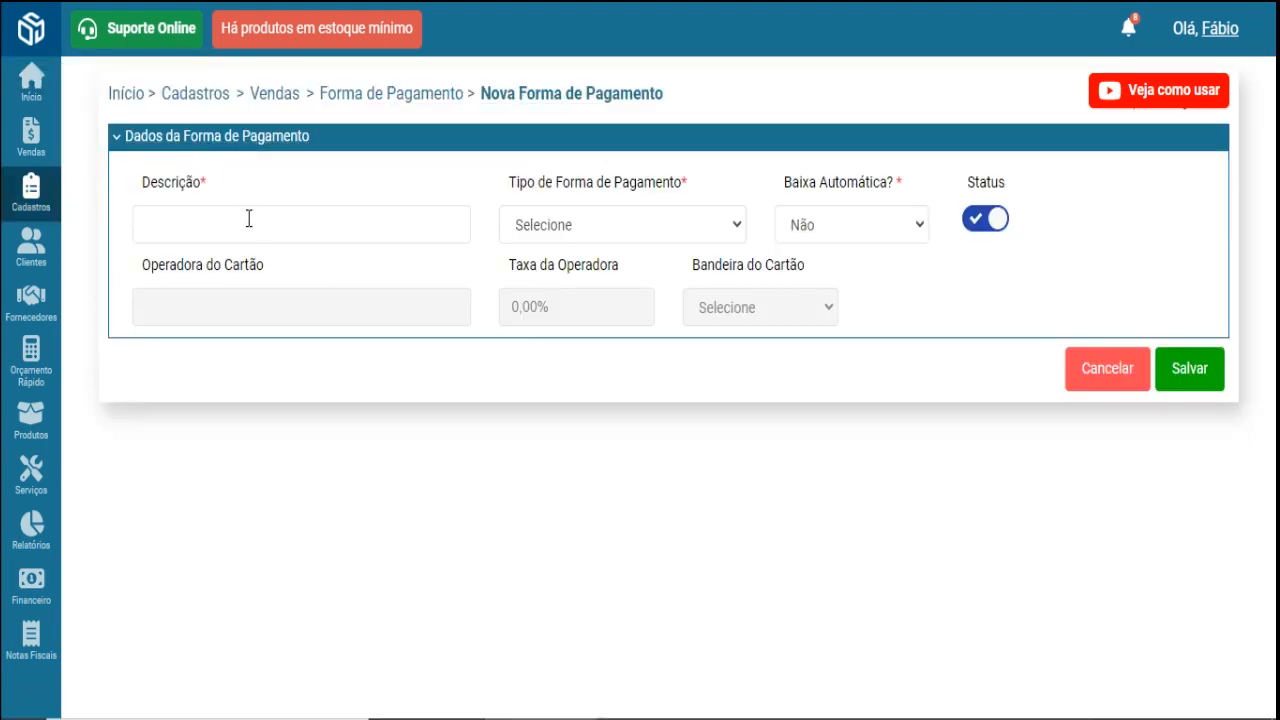
{"action": "left_click", "coordinate": [247, 218]}
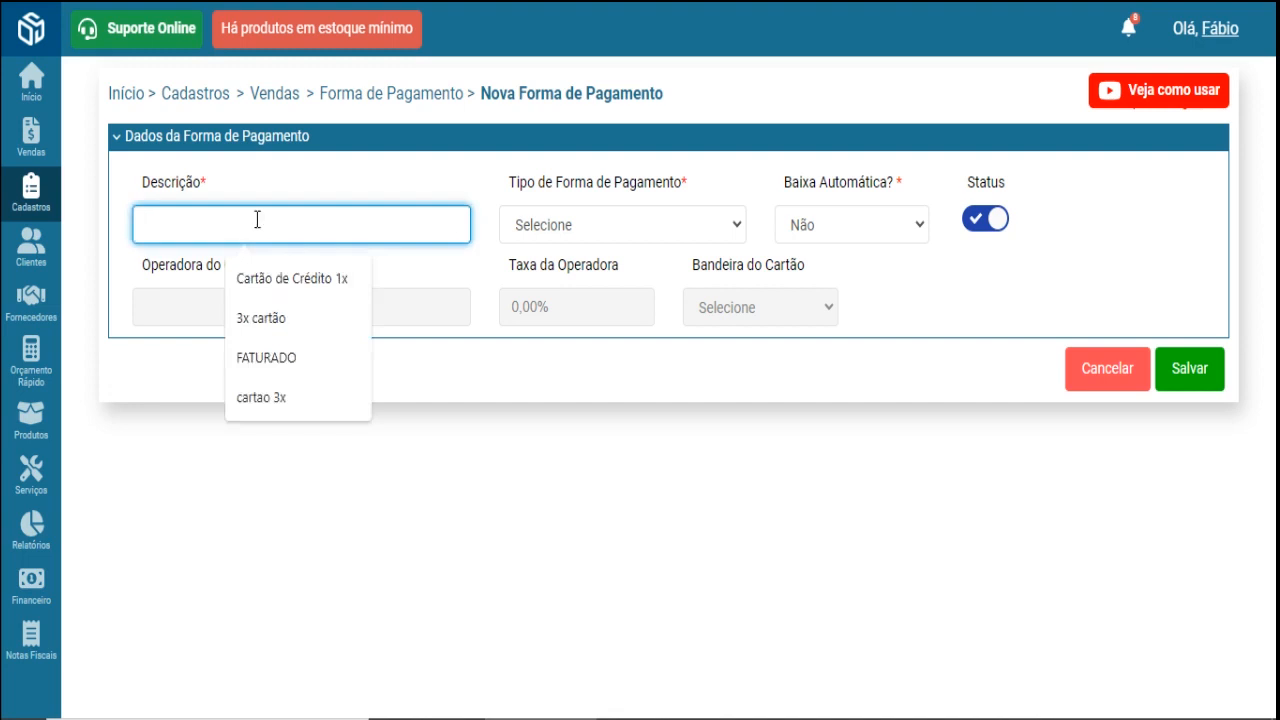
{"action": "left_click", "coordinate": [318, 278]}
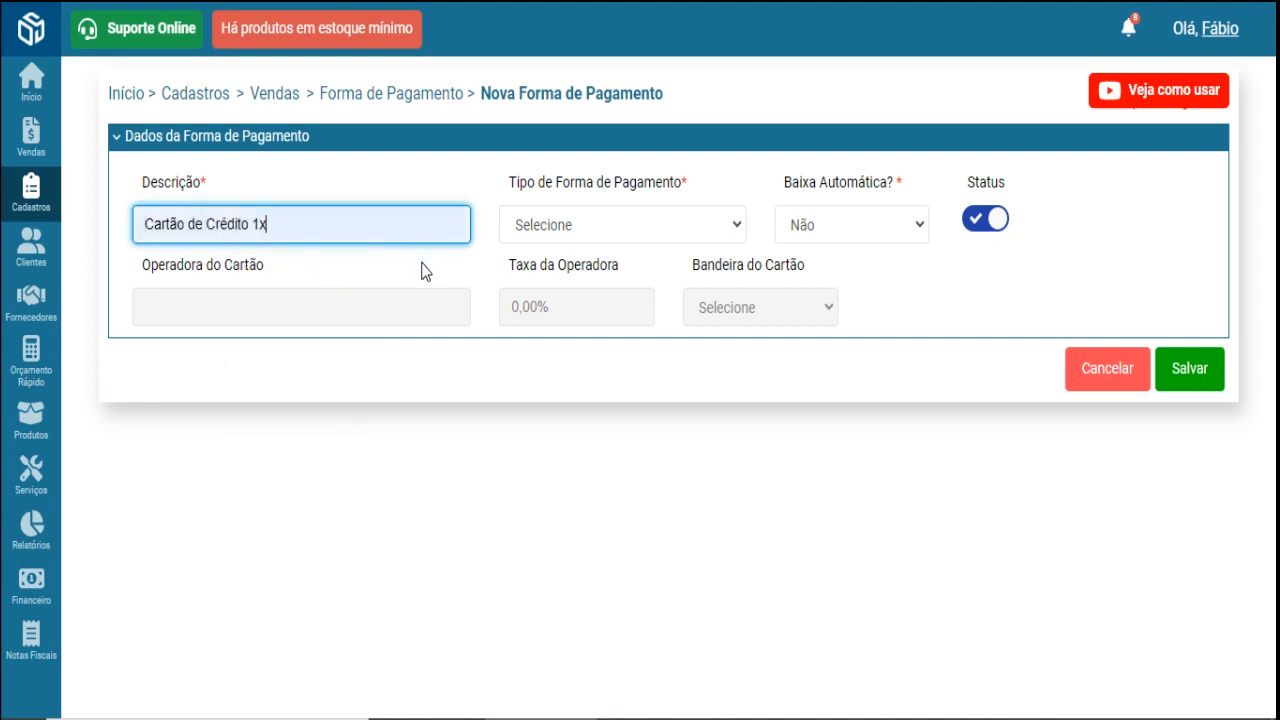
- Try automatic settlement at Sim, then set it back to Não
{"action": "triple_click", "coordinate": [284, 226]}
{"action": "left_click", "coordinate": [298, 226]}
{"action": "left_click", "coordinate": [869, 222]}
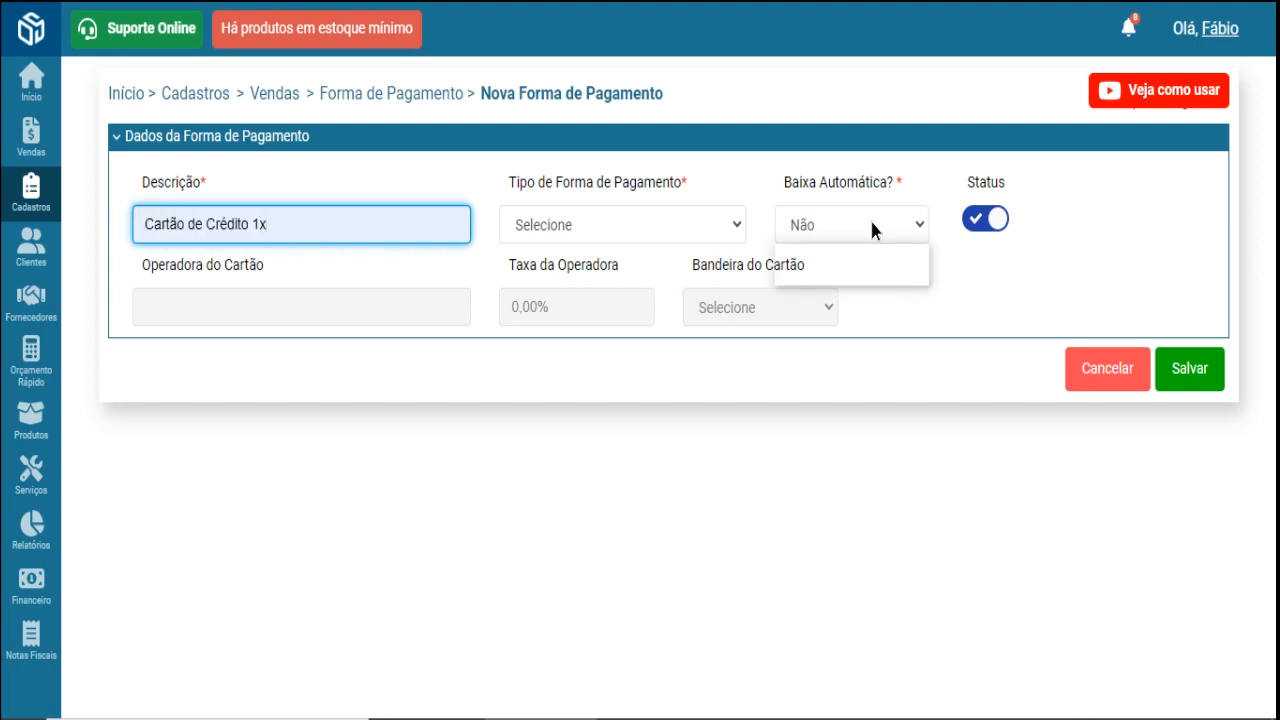
{"action": "left_click", "coordinate": [878, 270]}
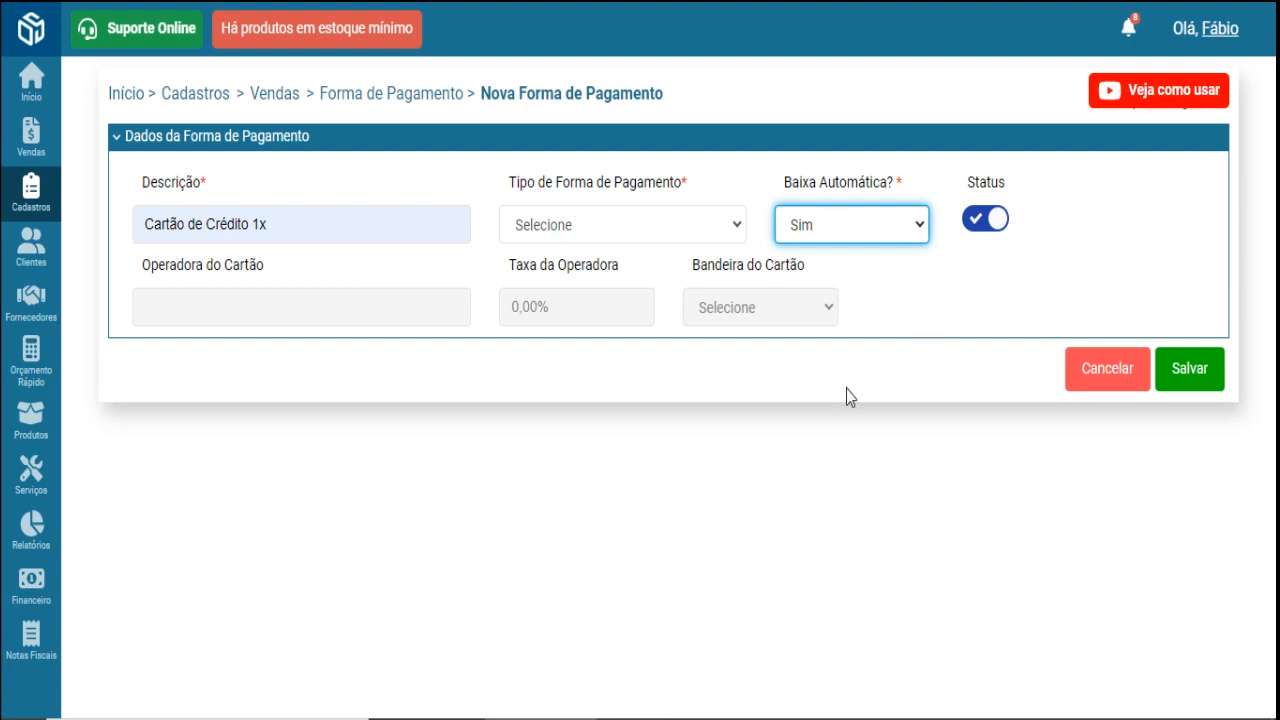
{"action": "mouse_move", "coordinate": [44, 594]}
{"action": "left_click", "coordinate": [905, 229]}
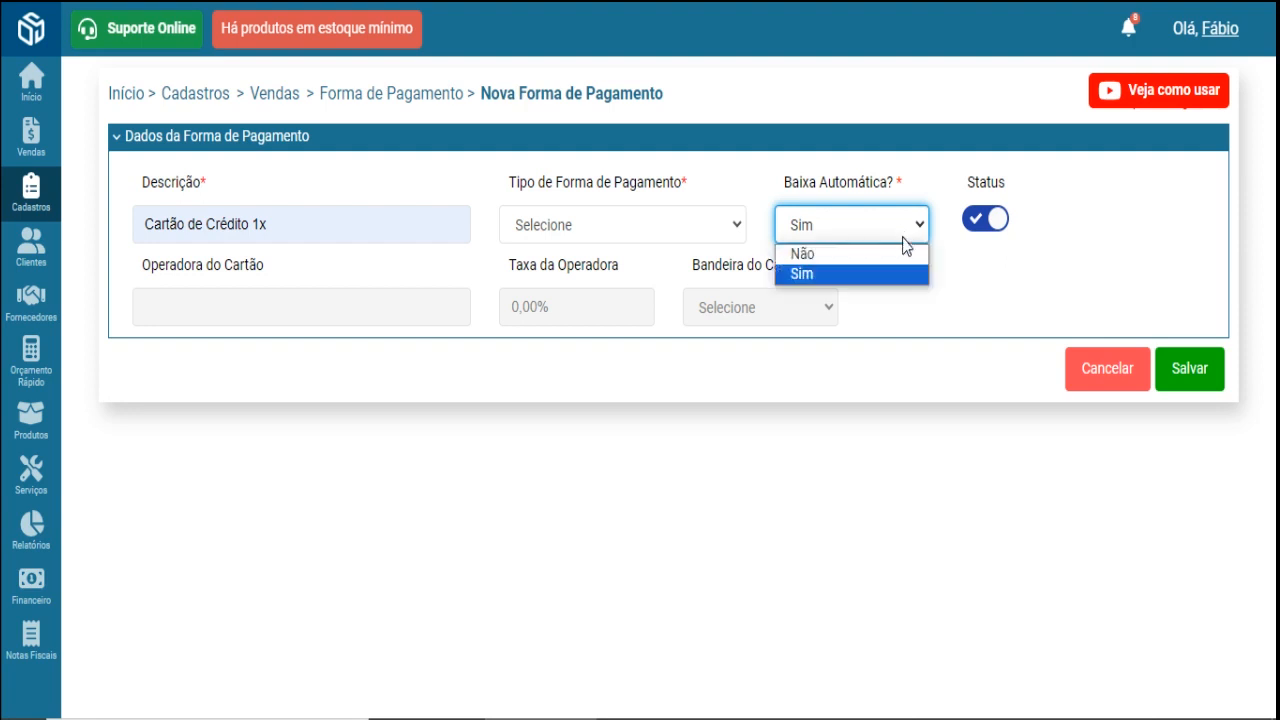
{"action": "left_click", "coordinate": [904, 251]}
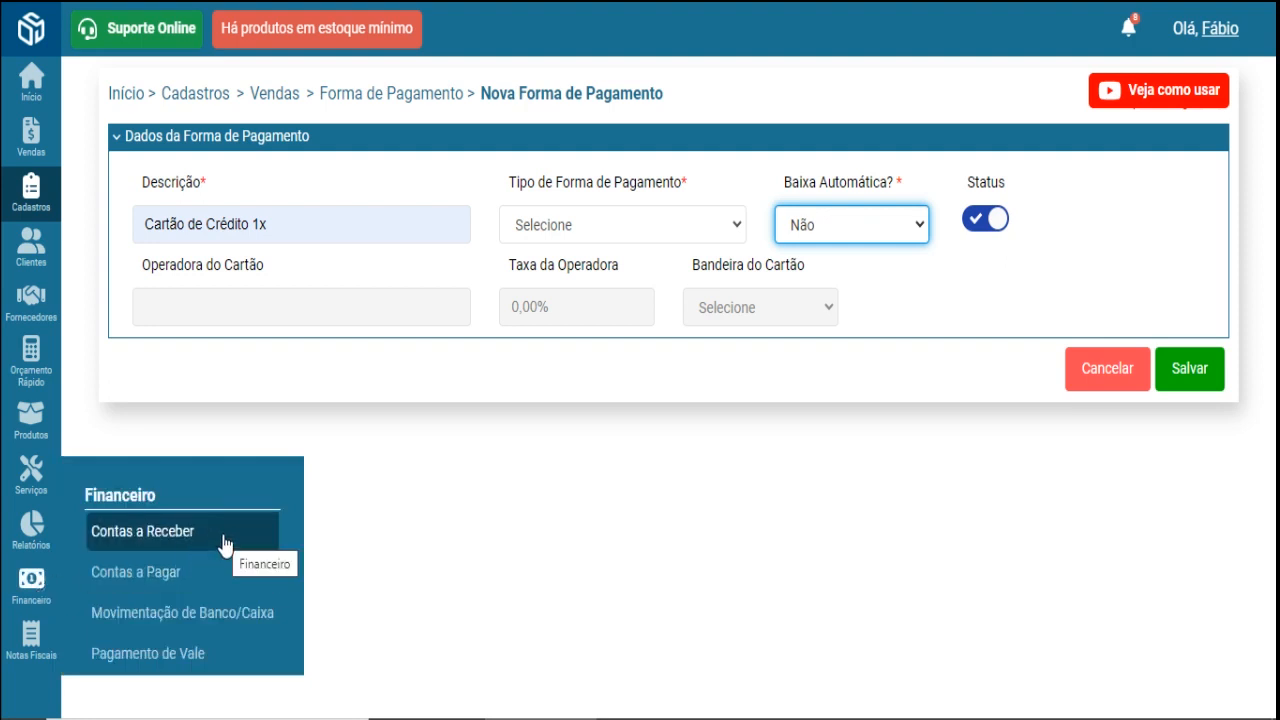
{"action": "left_click", "coordinate": [717, 512]}
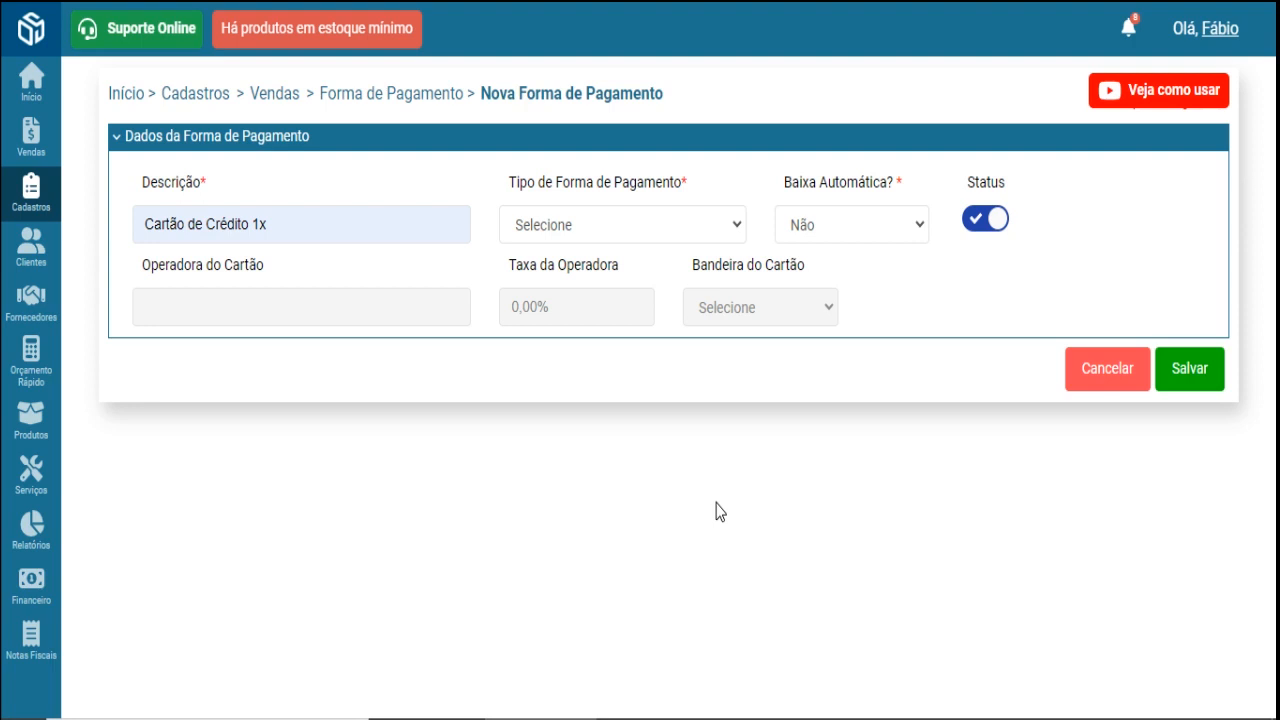
- Set the payment type to Cartão de Crédito with card operator moderninha
{"action": "left_click", "coordinate": [577, 226]}
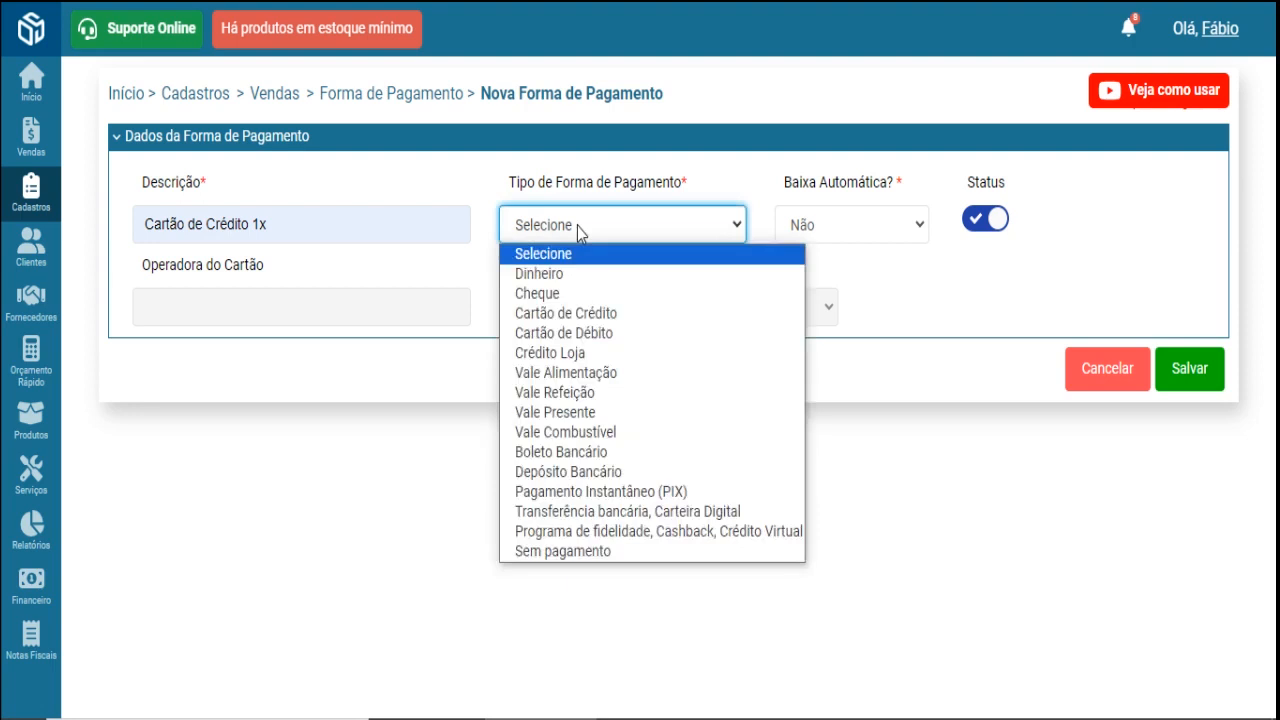
{"action": "left_click", "coordinate": [613, 314]}
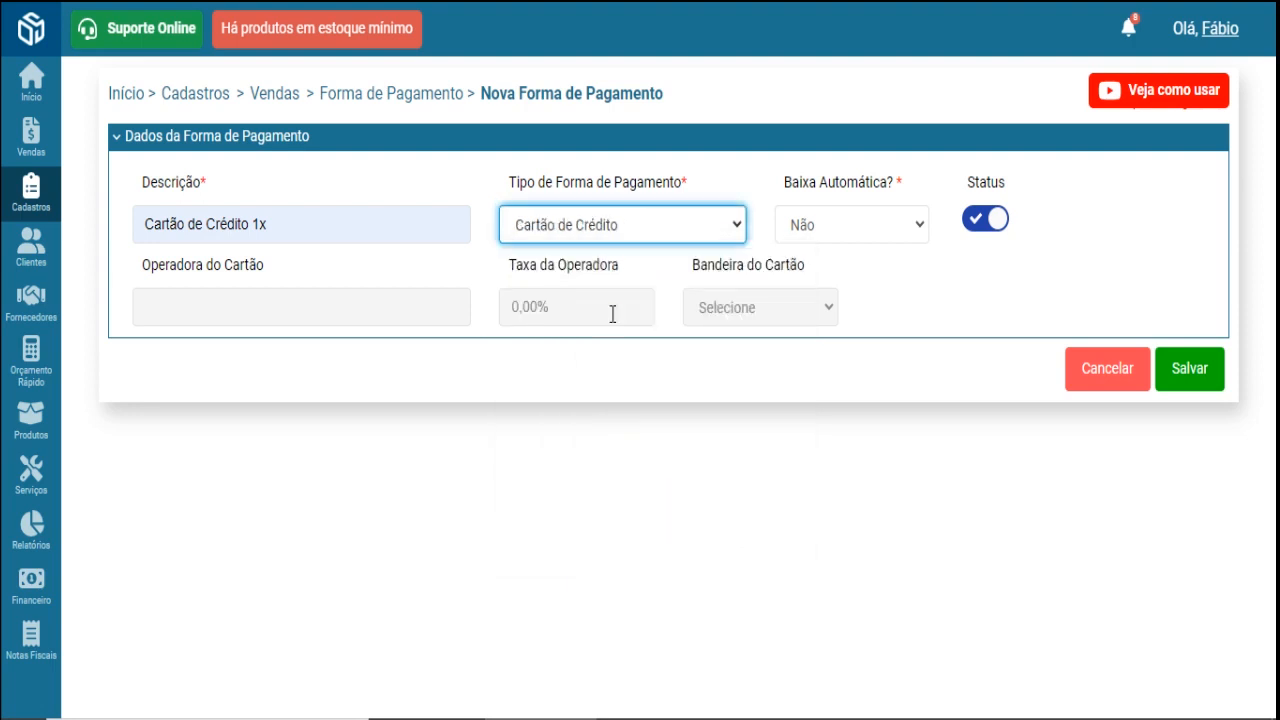
{"action": "left_click", "coordinate": [266, 302]}
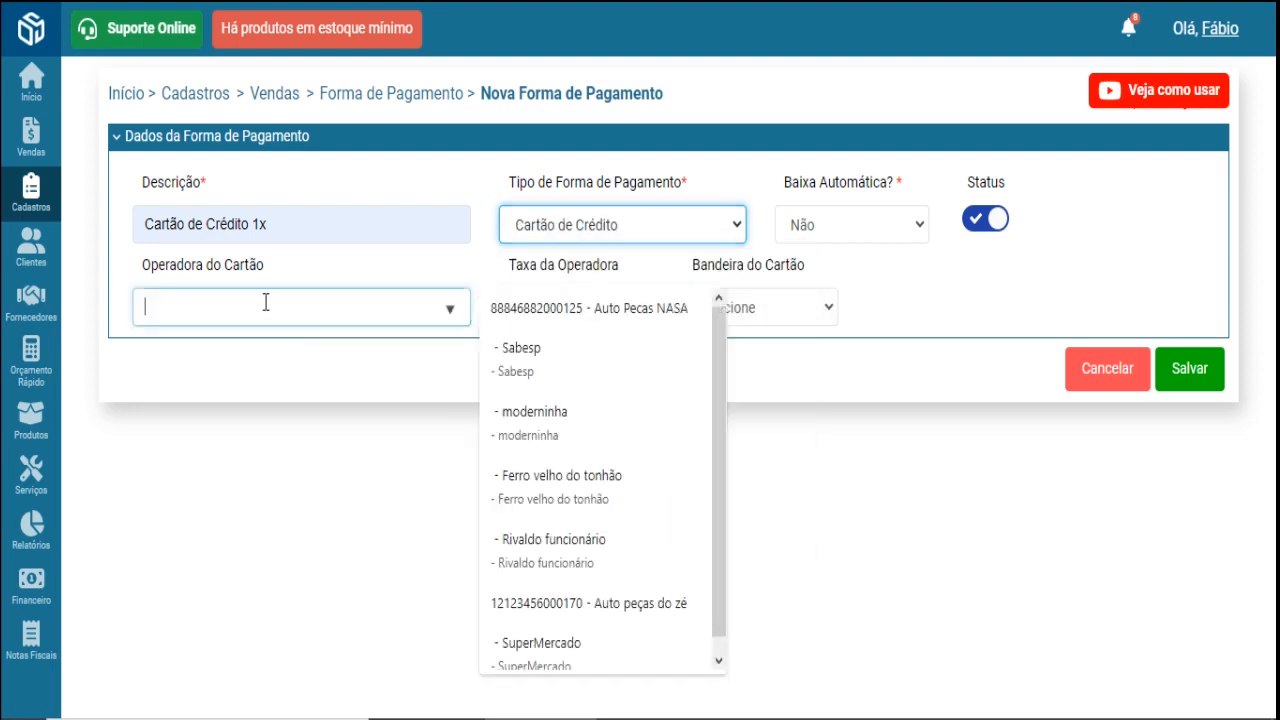
{"action": "left_click", "coordinate": [575, 411]}
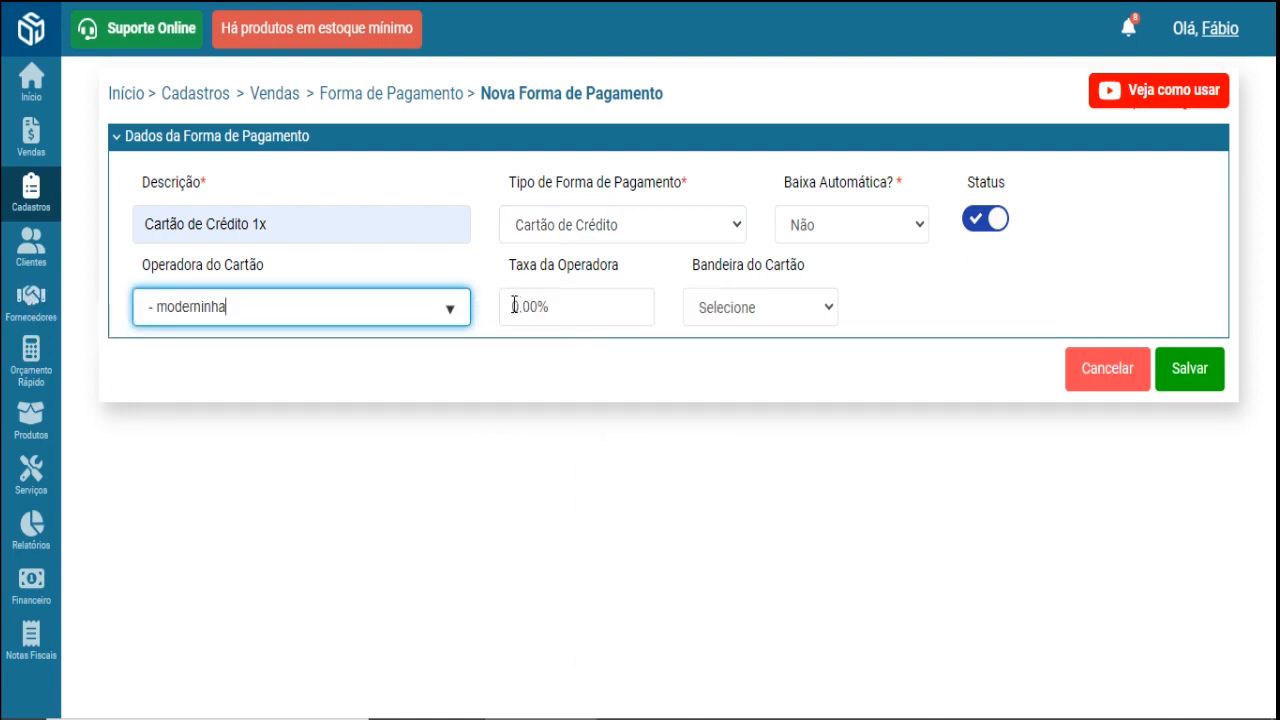
- Enter a 1,90% operator fee and browse the card brands without choosing one
{"action": "left_click_drag", "start_coordinate": [514, 306], "coordinate": [541, 305]}
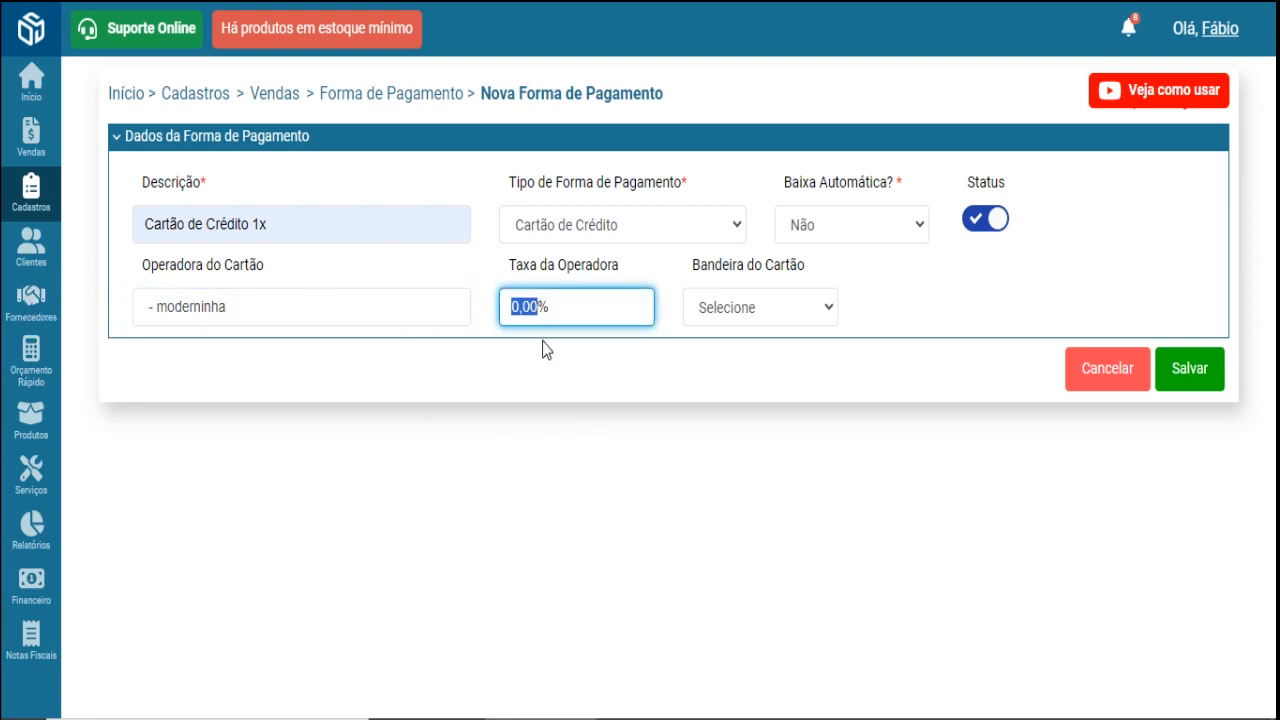
{"action": "type", "text": "190"}
{"action": "left_click_drag", "start_coordinate": [560, 304], "coordinate": [505, 302]}
{"action": "mouse_move", "coordinate": [40, 580]}
{"action": "left_click", "coordinate": [771, 312]}
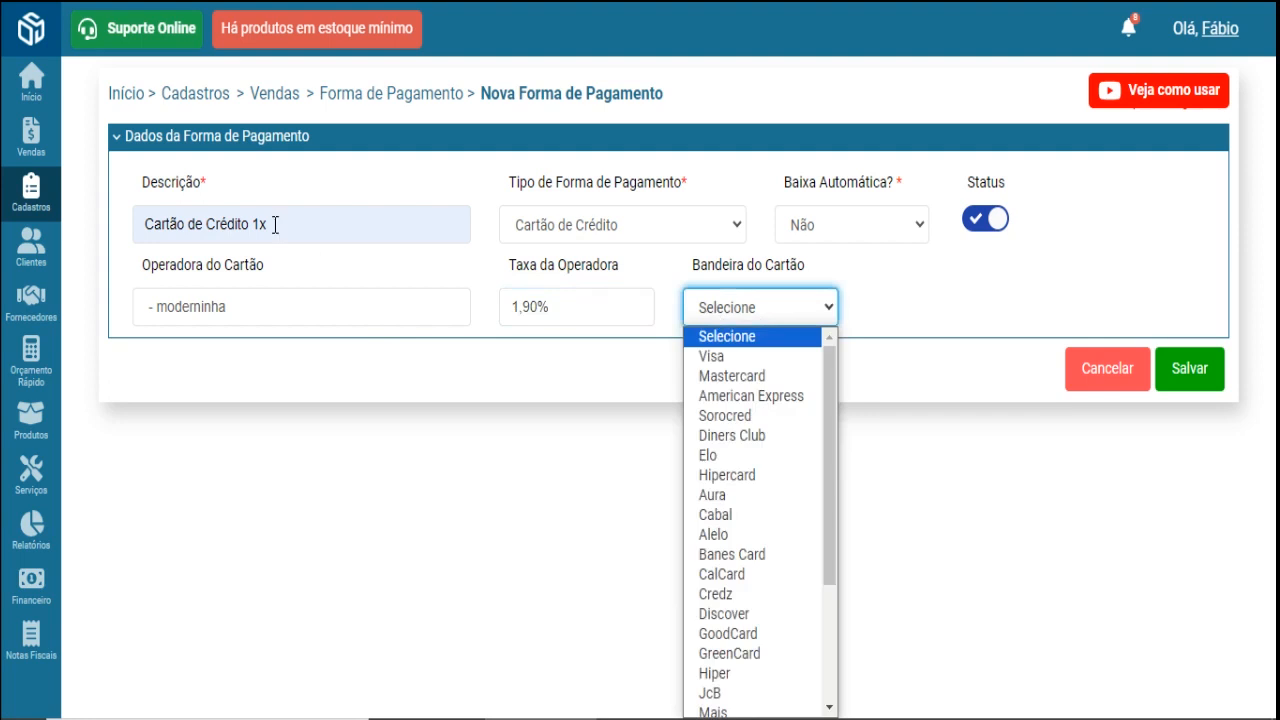
{"action": "key", "text": "Down"}
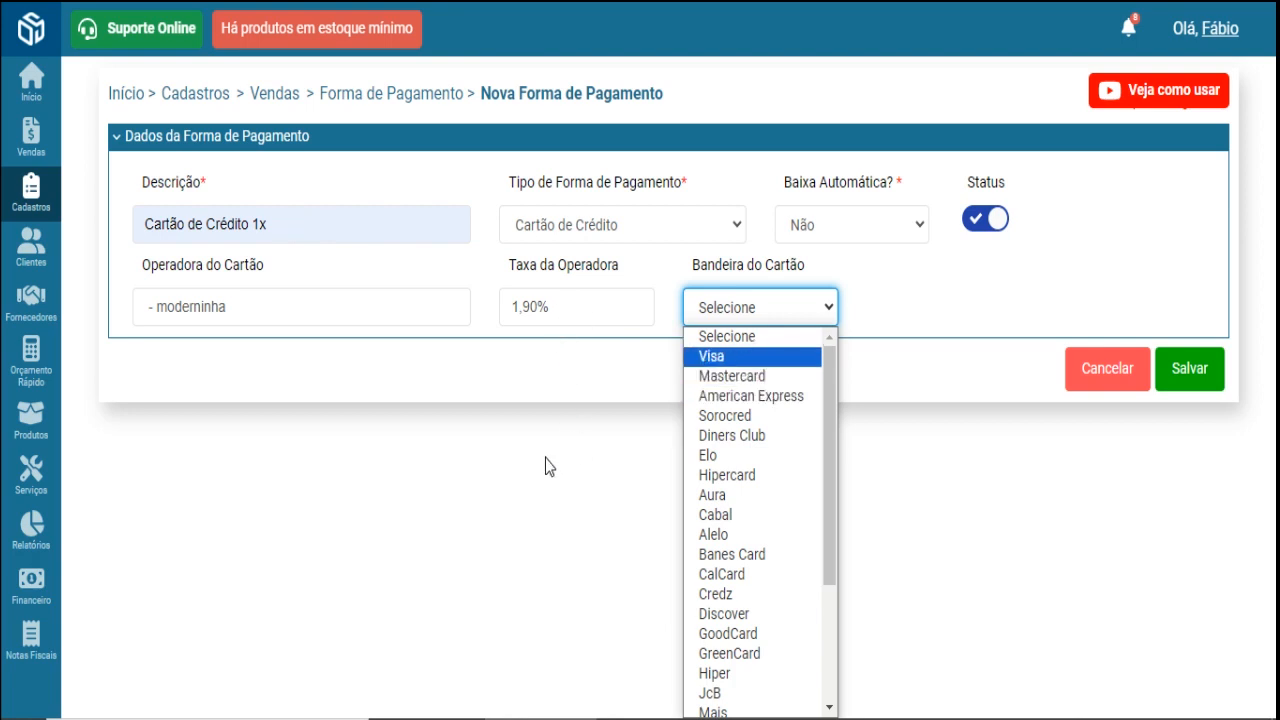
{"action": "left_click", "coordinate": [442, 494]}
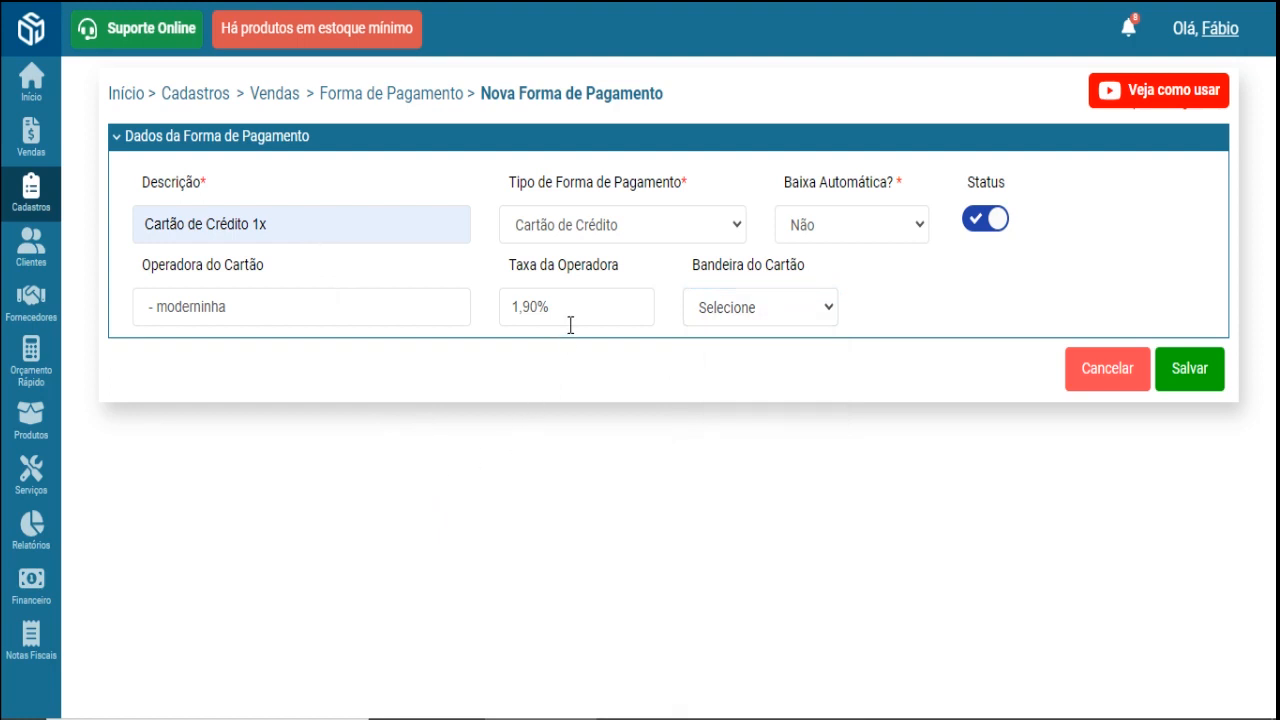
{"action": "mouse_move", "coordinate": [33, 530]}
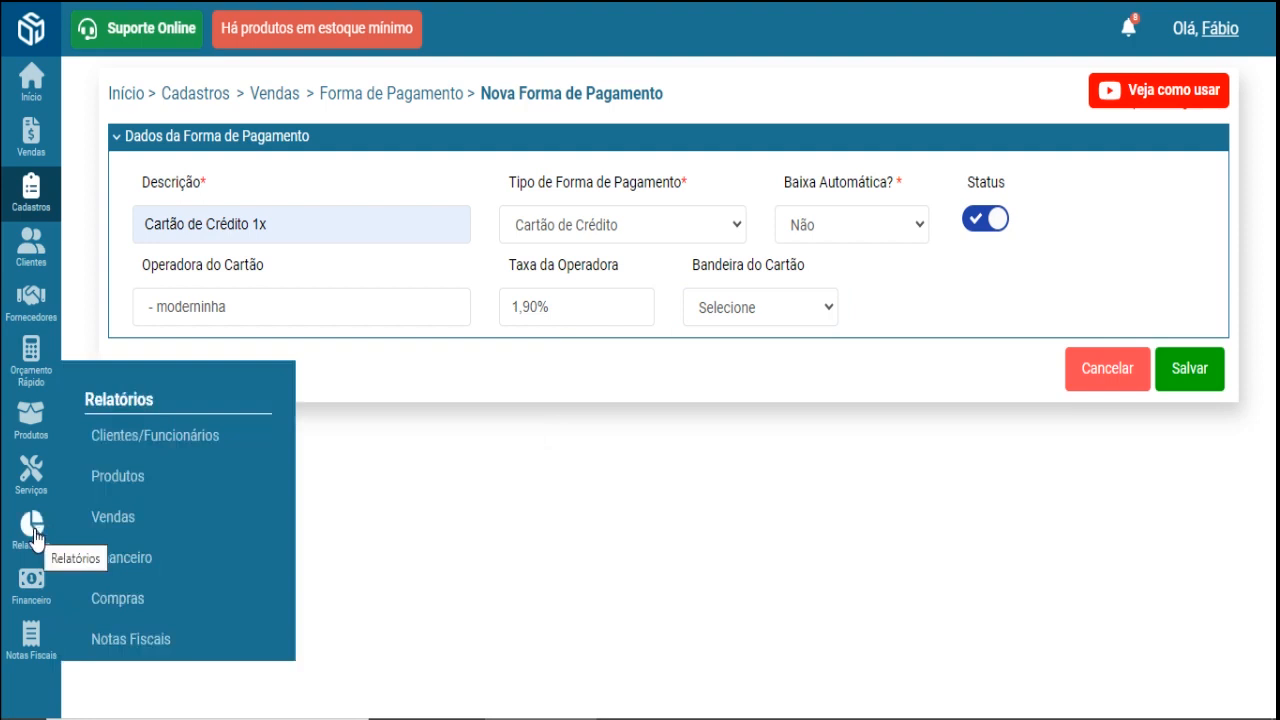
- Open the Financeiro > Taxa de Cartão report and scroll to its R$ 0,00 totals
{"action": "mouse_move", "coordinate": [148, 568]}
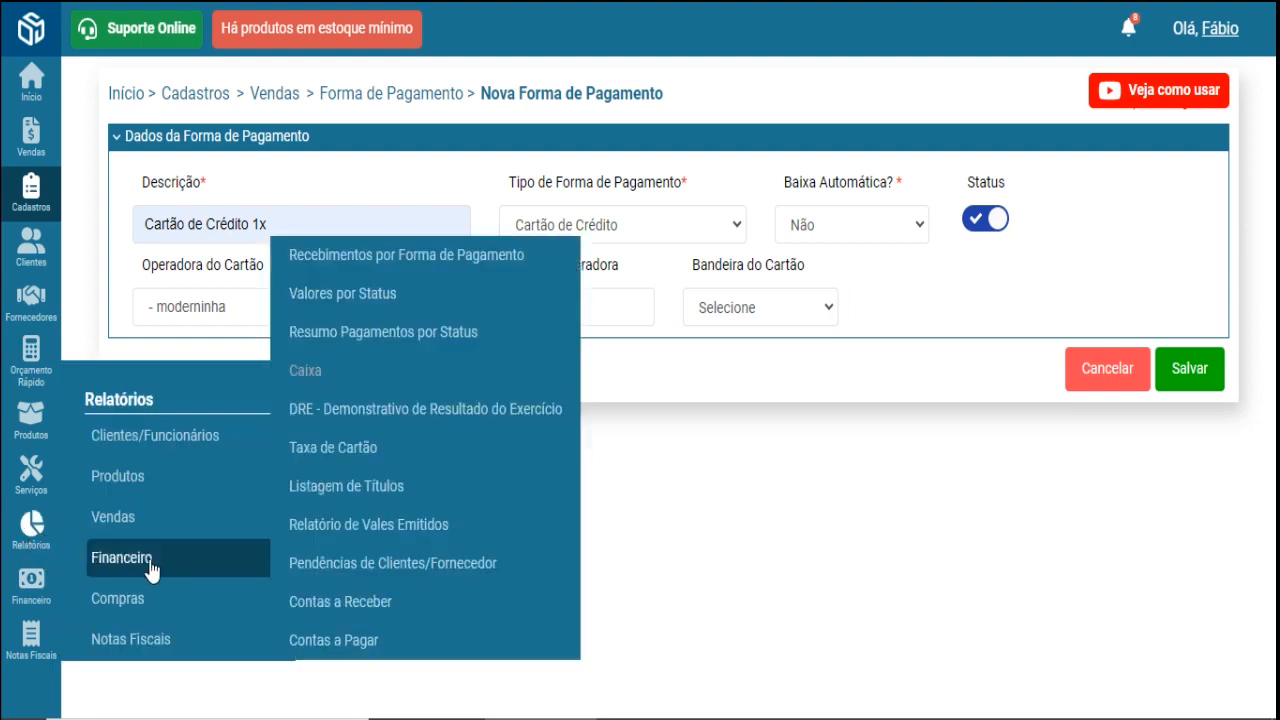
{"action": "left_click", "coordinate": [414, 456]}
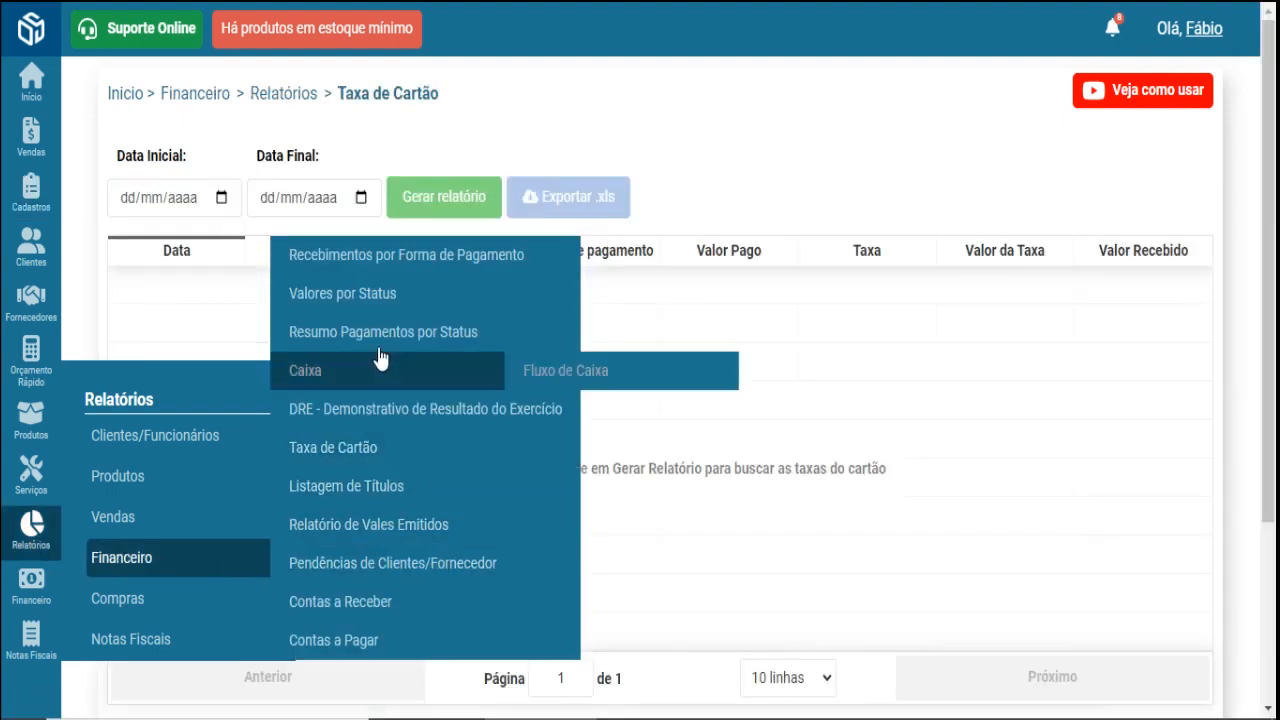
{"action": "scroll", "coordinate": [1010, 560], "scroll_direction": "down", "scroll_amount": 3}
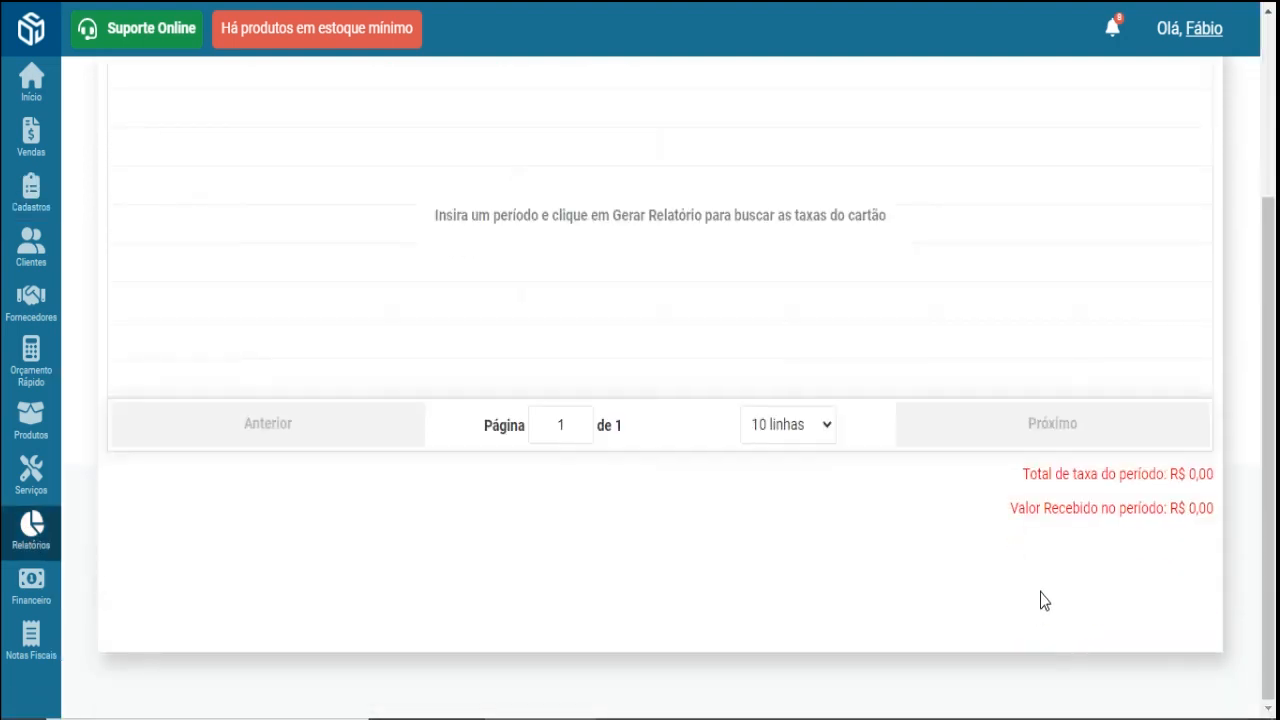
{"action": "left_click_drag", "start_coordinate": [1217, 479], "coordinate": [1024, 476]}
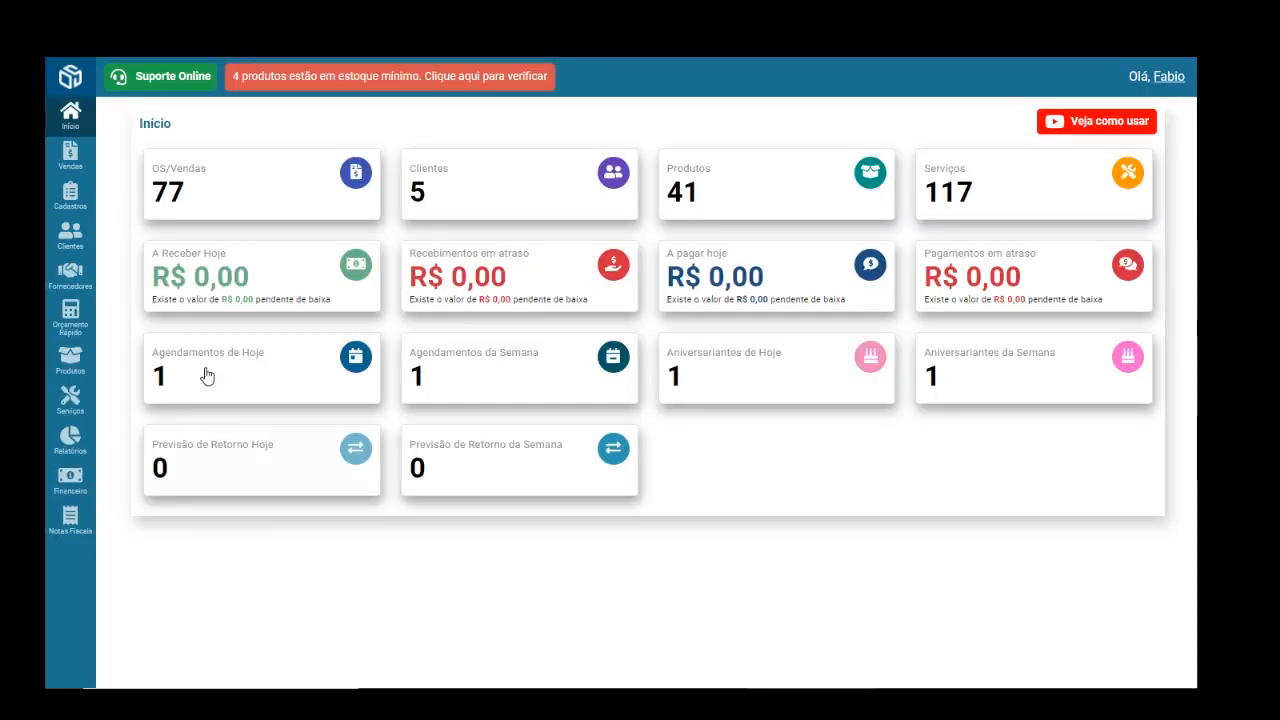
- Create a new Box/Prisma with description '8 vermelho' and save it
{"action": "mouse_move", "coordinate": [94, 210]}
{"action": "mouse_move", "coordinate": [174, 216]}
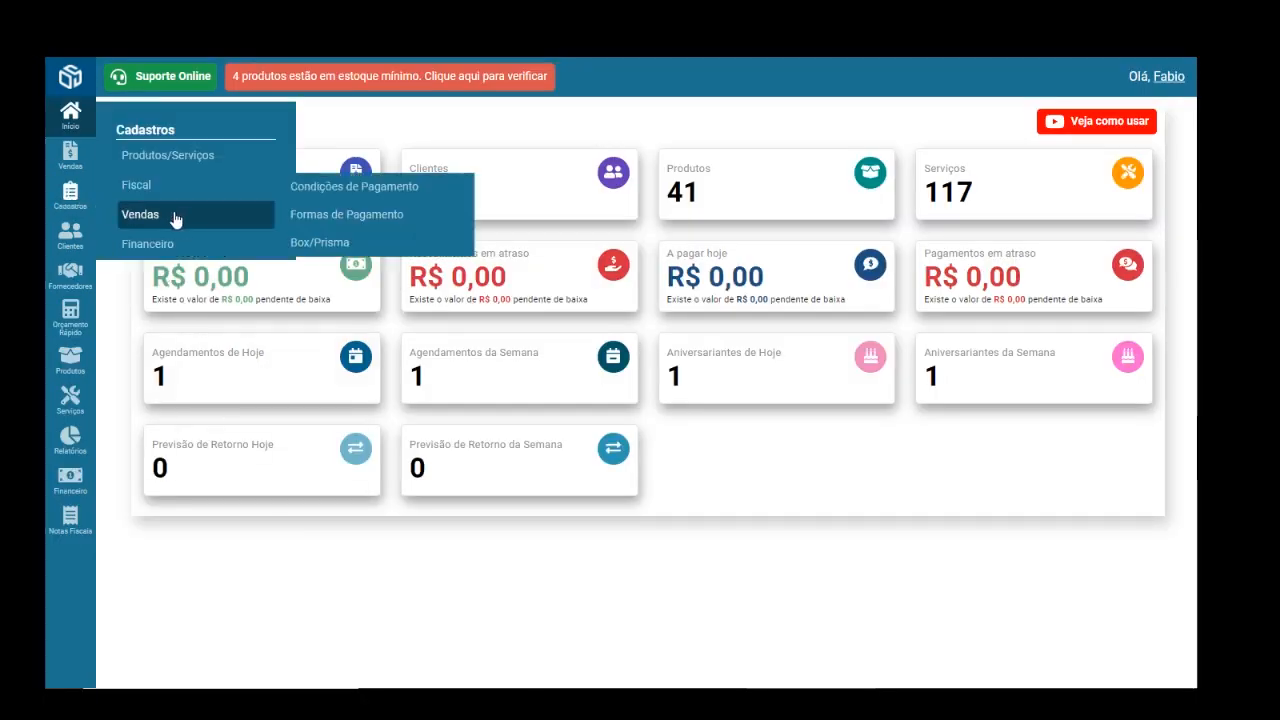
{"action": "left_click", "coordinate": [368, 245]}
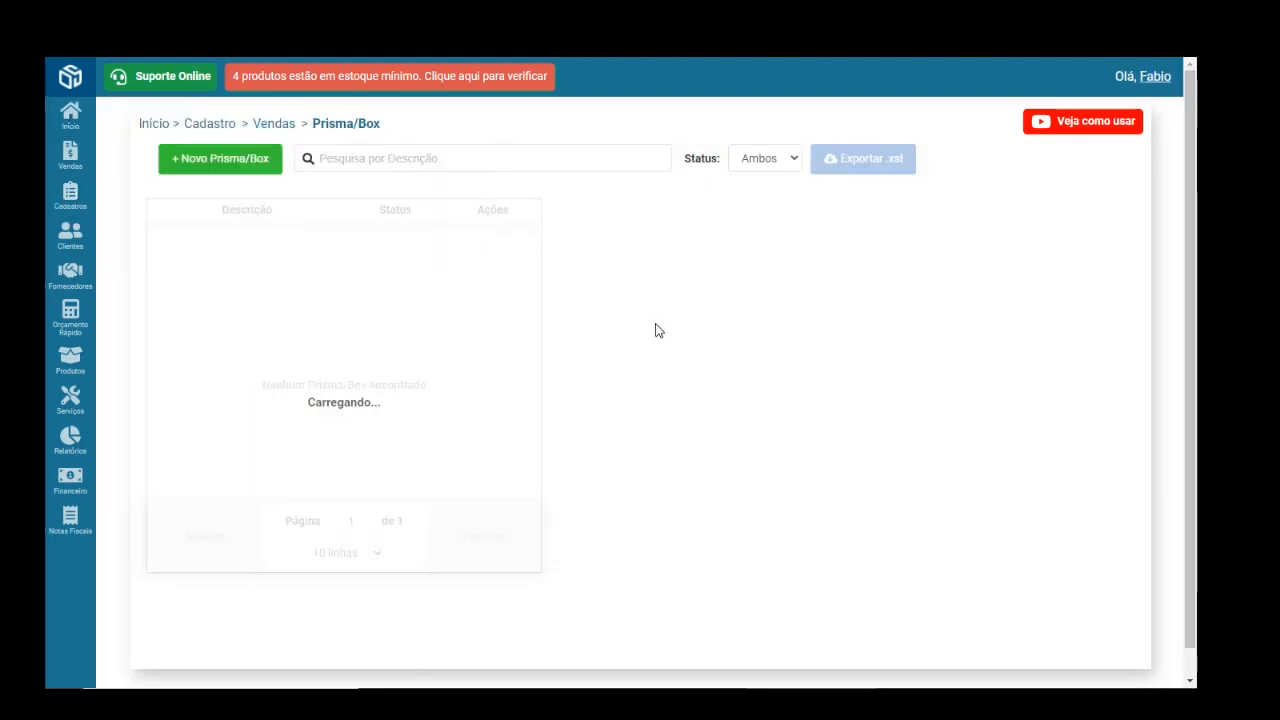
{"action": "left_click", "coordinate": [200, 160]}
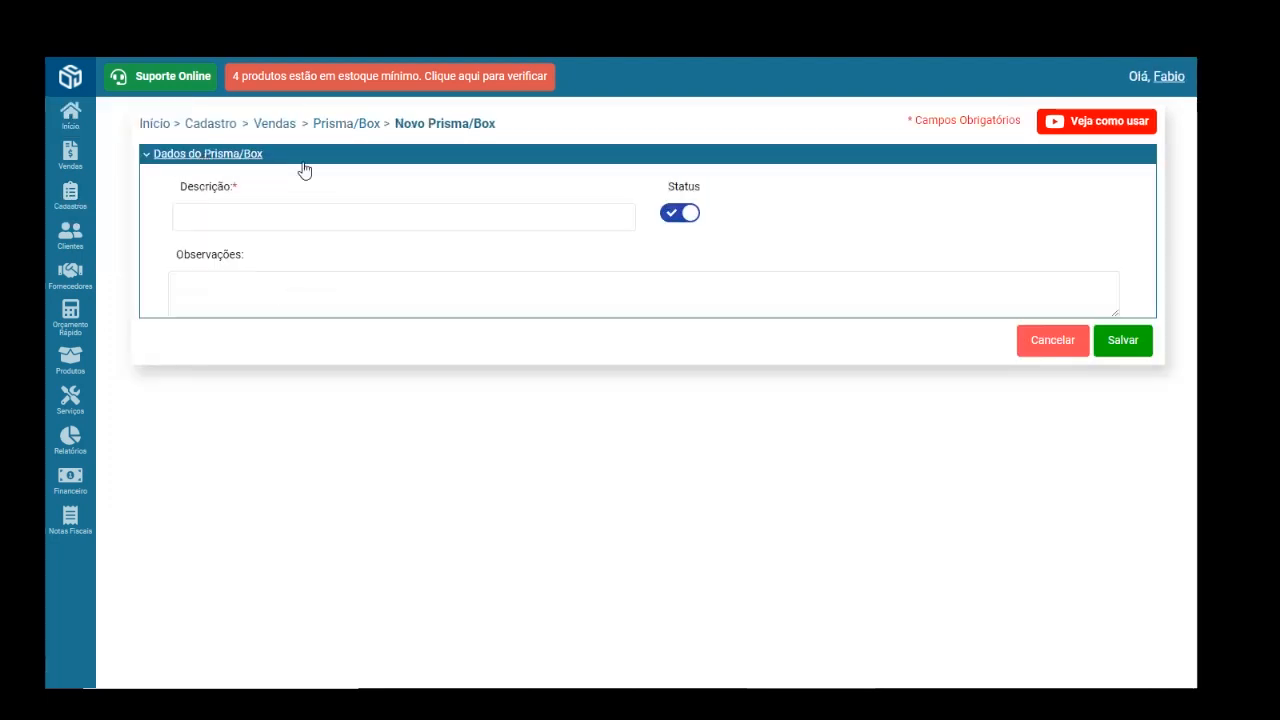
{"action": "left_click", "coordinate": [475, 217]}
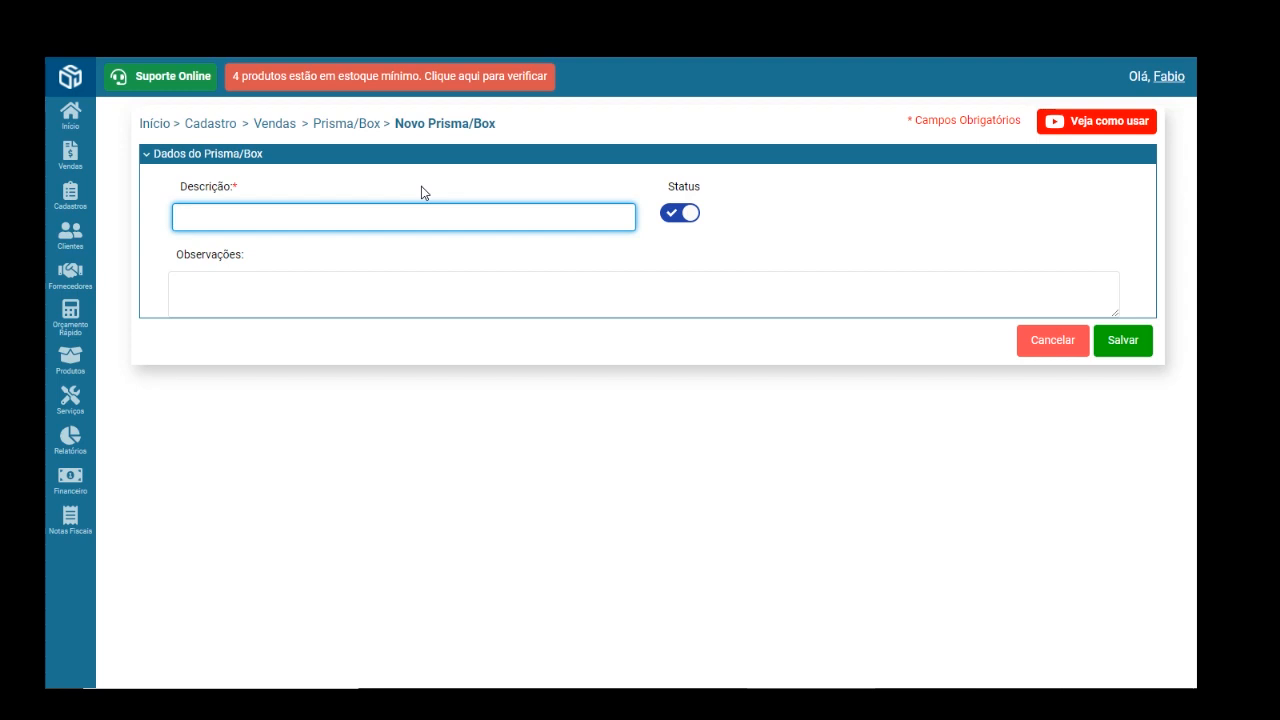
{"action": "type", "text": "melho 8"}
{"action": "key", "text": "BackSpace"}
{"action": "type", "text": "8"}
{"action": "left_click", "coordinate": [1123, 342]}
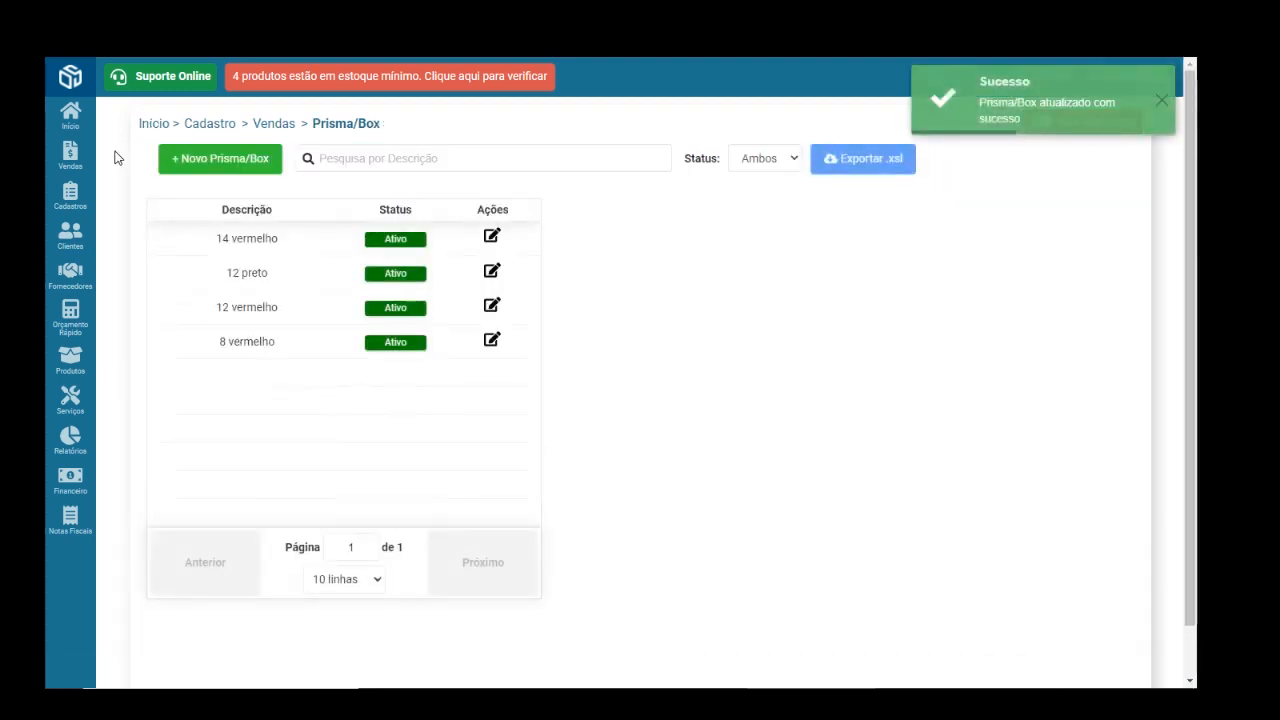
- Edit the latest R$ 253,80 service order, then switch to the Agenda
{"action": "mouse_move", "coordinate": [70, 163]}
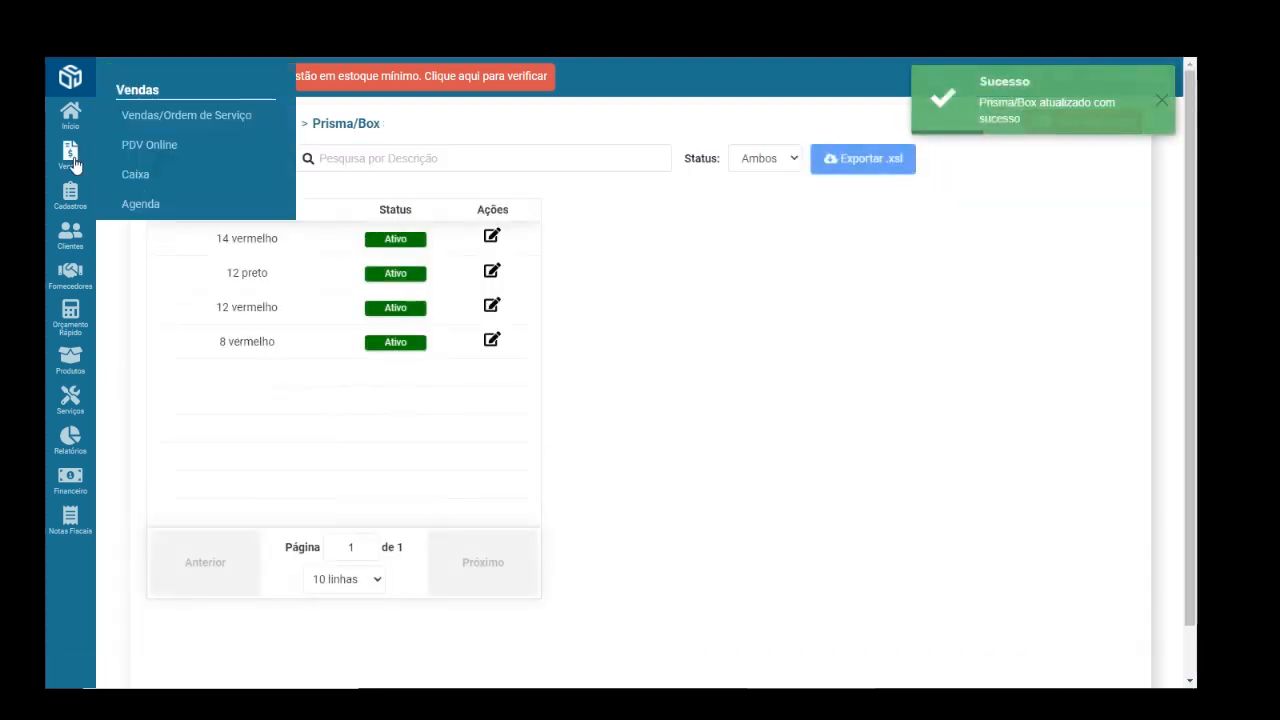
{"action": "left_click", "coordinate": [175, 116]}
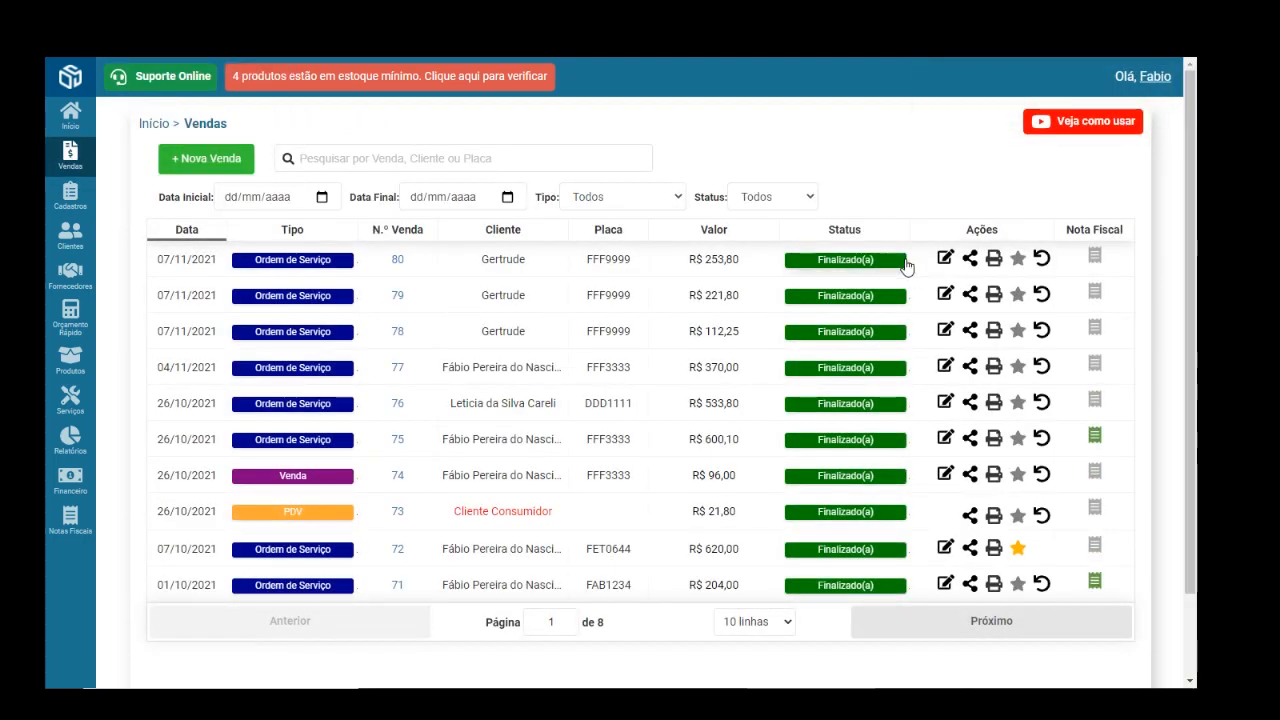
{"action": "left_click", "coordinate": [945, 259]}
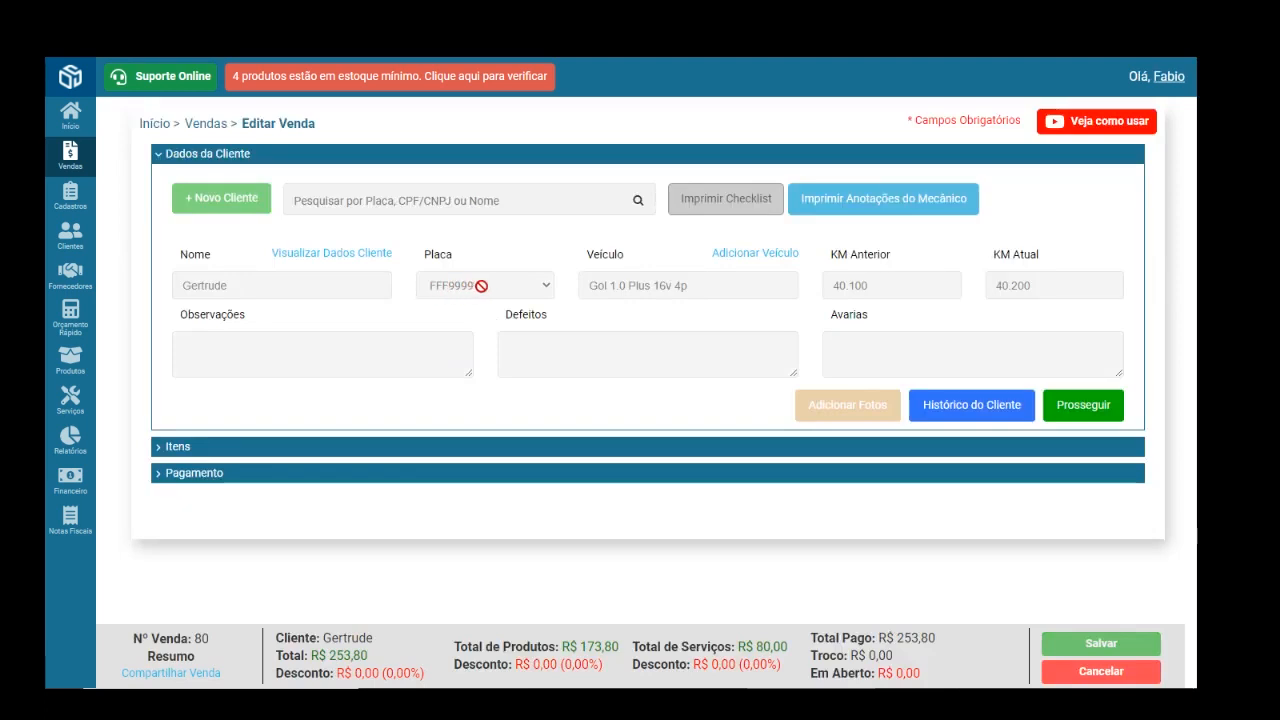
{"action": "mouse_move", "coordinate": [62, 166]}
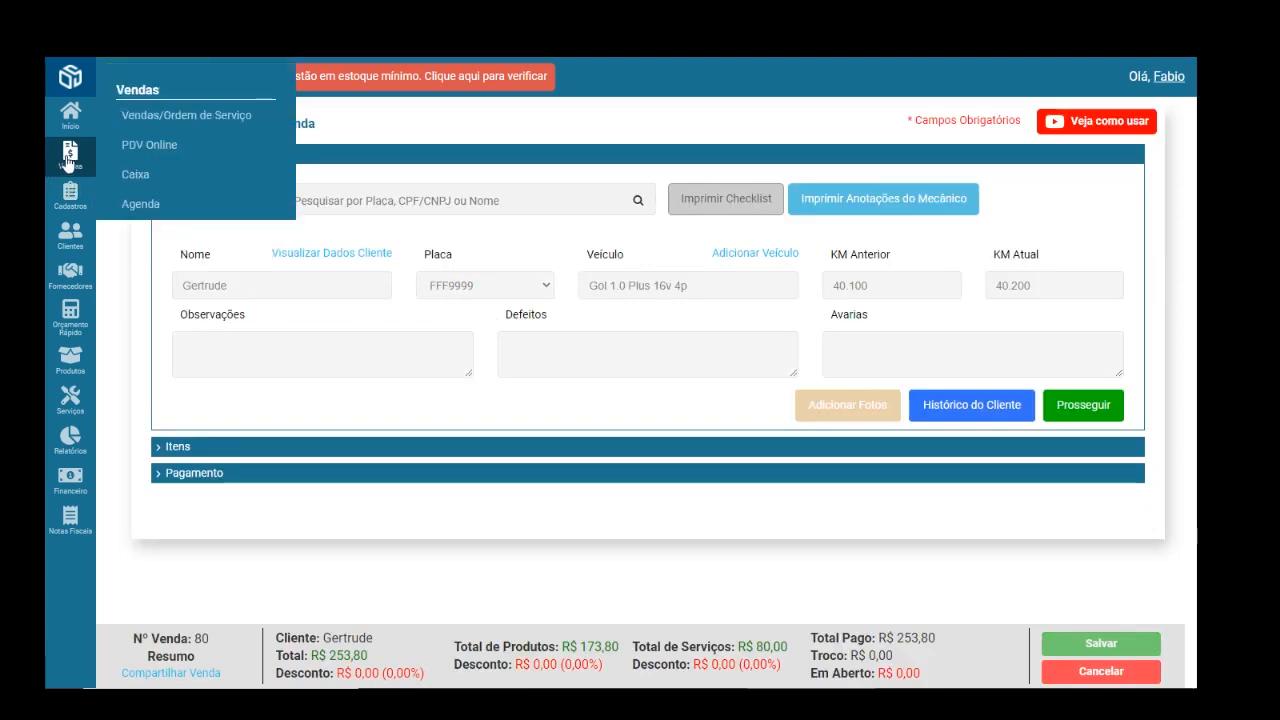
{"action": "left_click", "coordinate": [168, 205]}
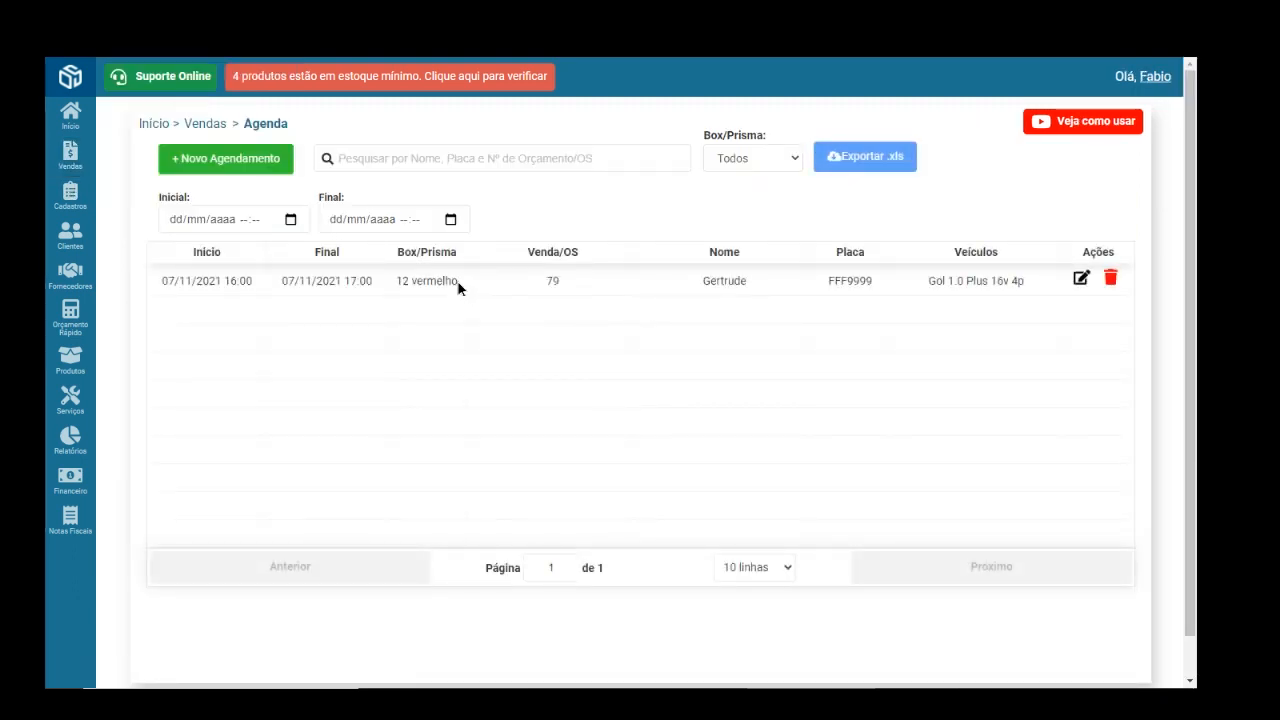
- Start a blank new appointment and list the box/prisms available to assign
{"action": "left_click_drag", "start_coordinate": [459, 288], "coordinate": [399, 283]}
{"action": "left_click", "coordinate": [250, 163]}
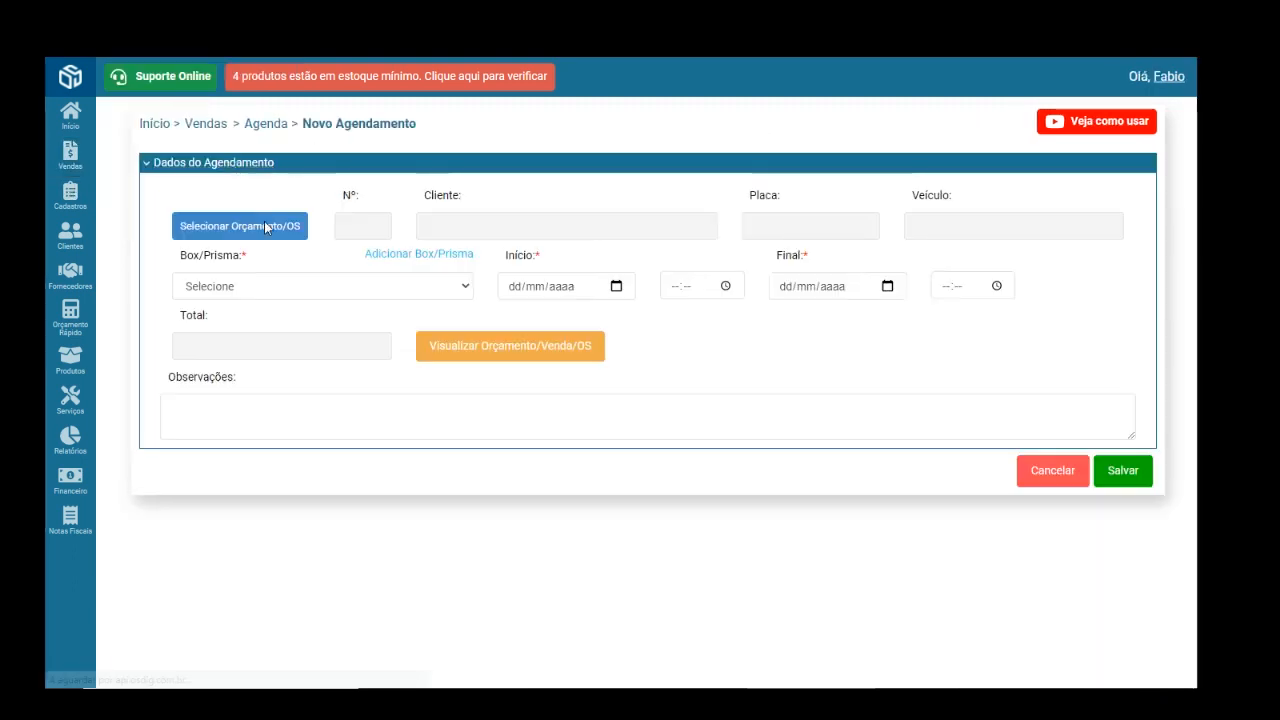
{"action": "left_click", "coordinate": [462, 286]}
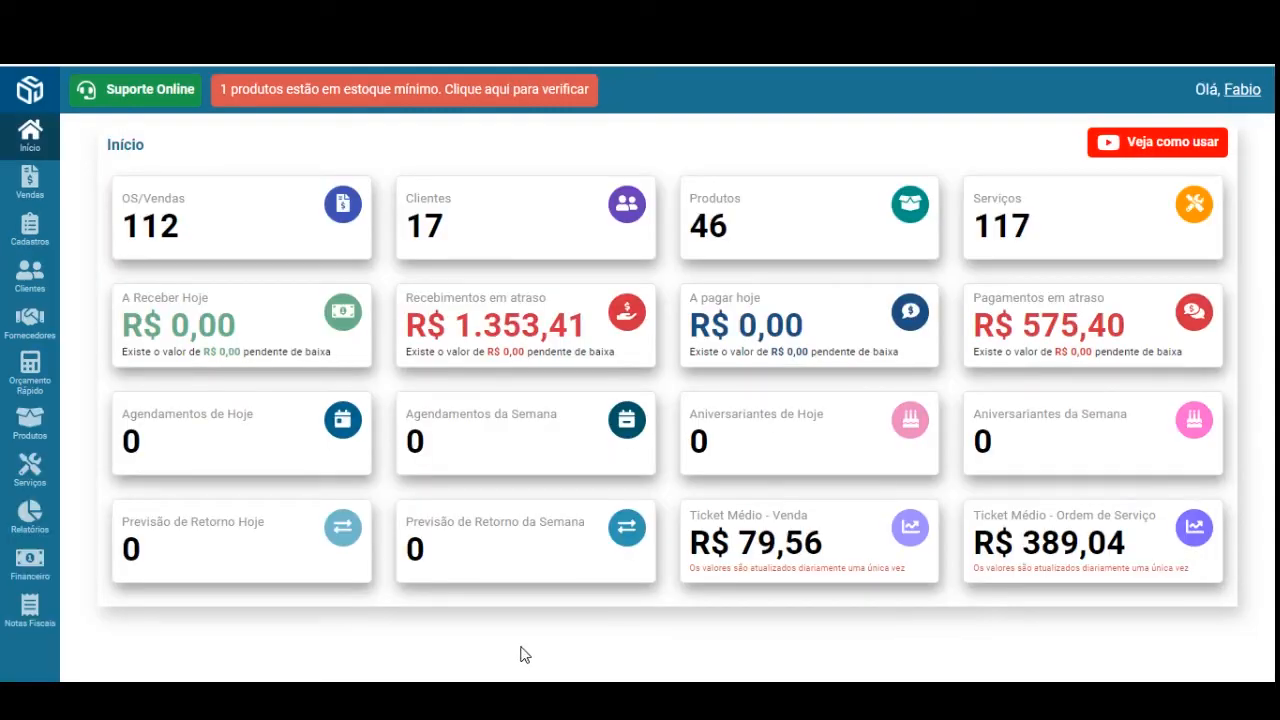
- Start a new differentiated price table named Empresa with a 10,00% margin
{"action": "mouse_move", "coordinate": [22, 228]}
{"action": "mouse_move", "coordinate": [165, 259]}
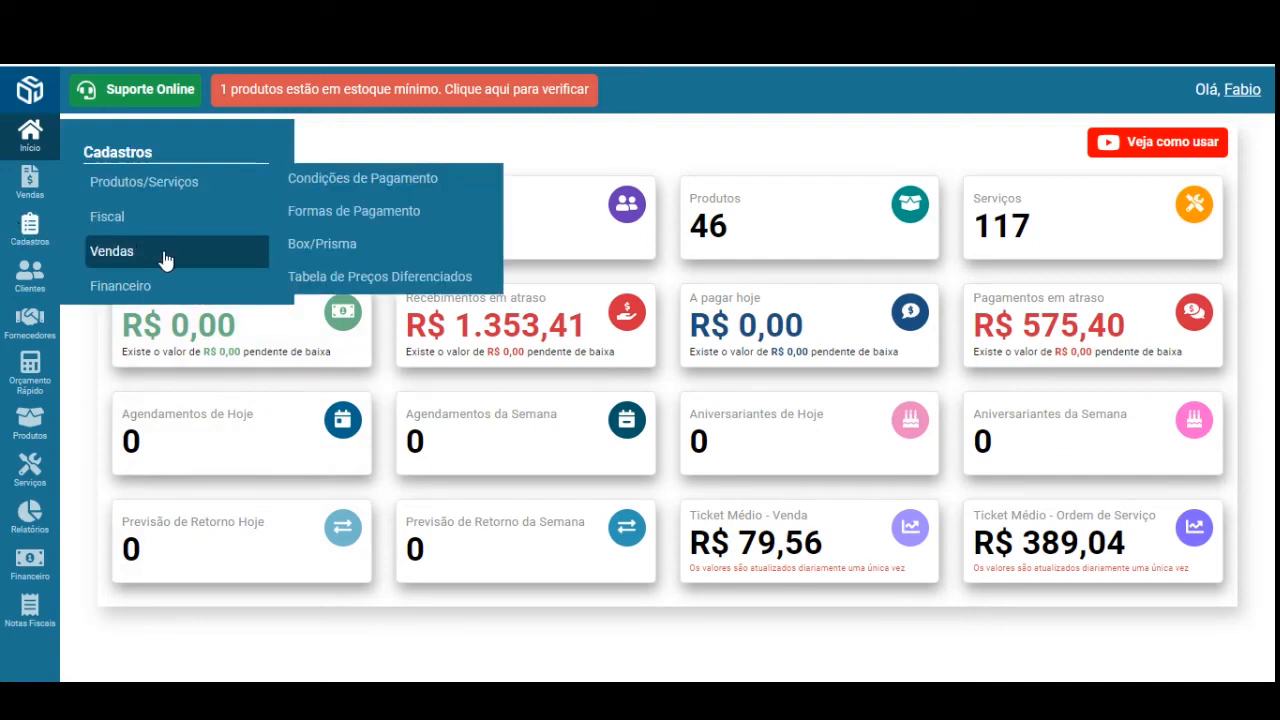
{"action": "left_click", "coordinate": [389, 285]}
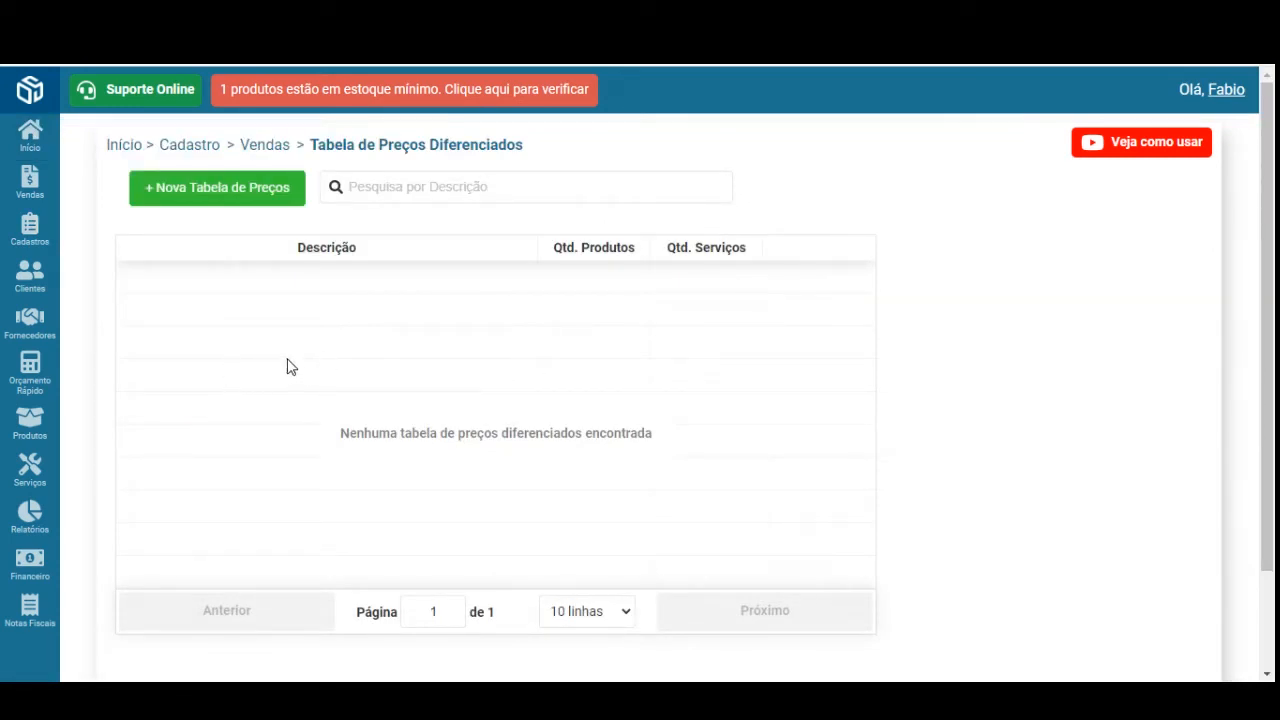
{"action": "left_click", "coordinate": [211, 199]}
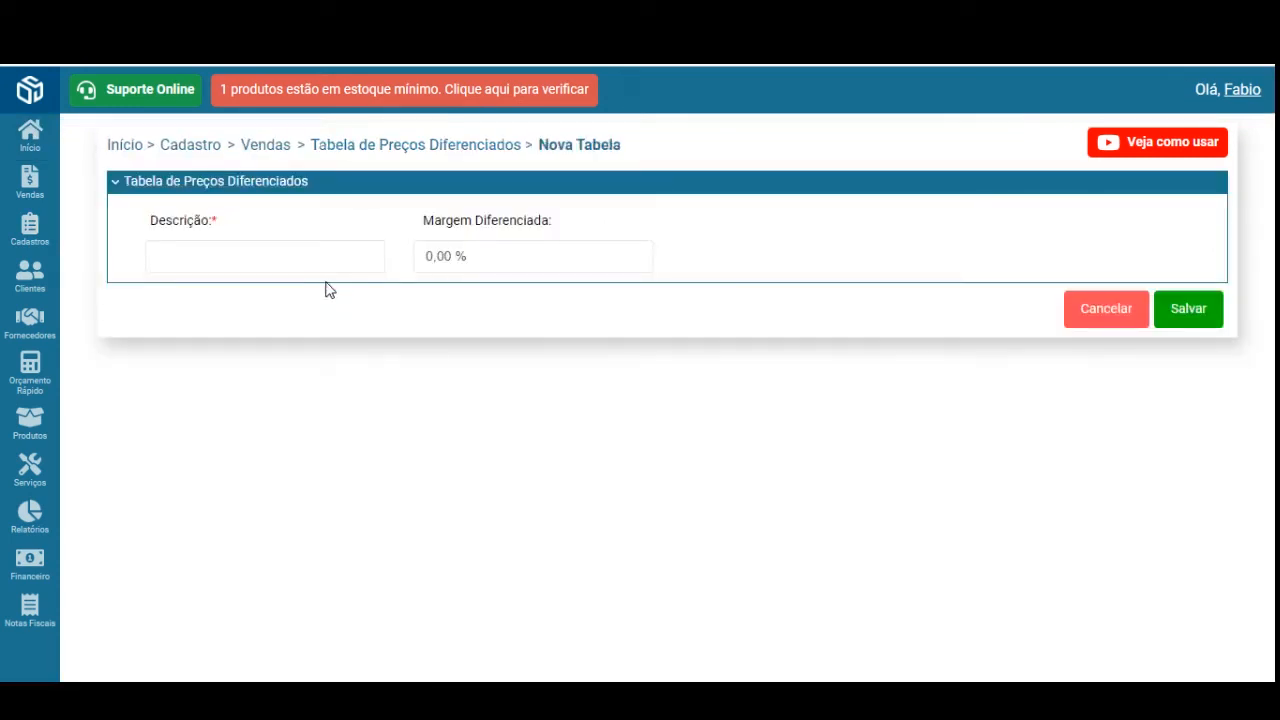
{"action": "left_click", "coordinate": [346, 263]}
{"action": "left_click", "coordinate": [330, 371]}
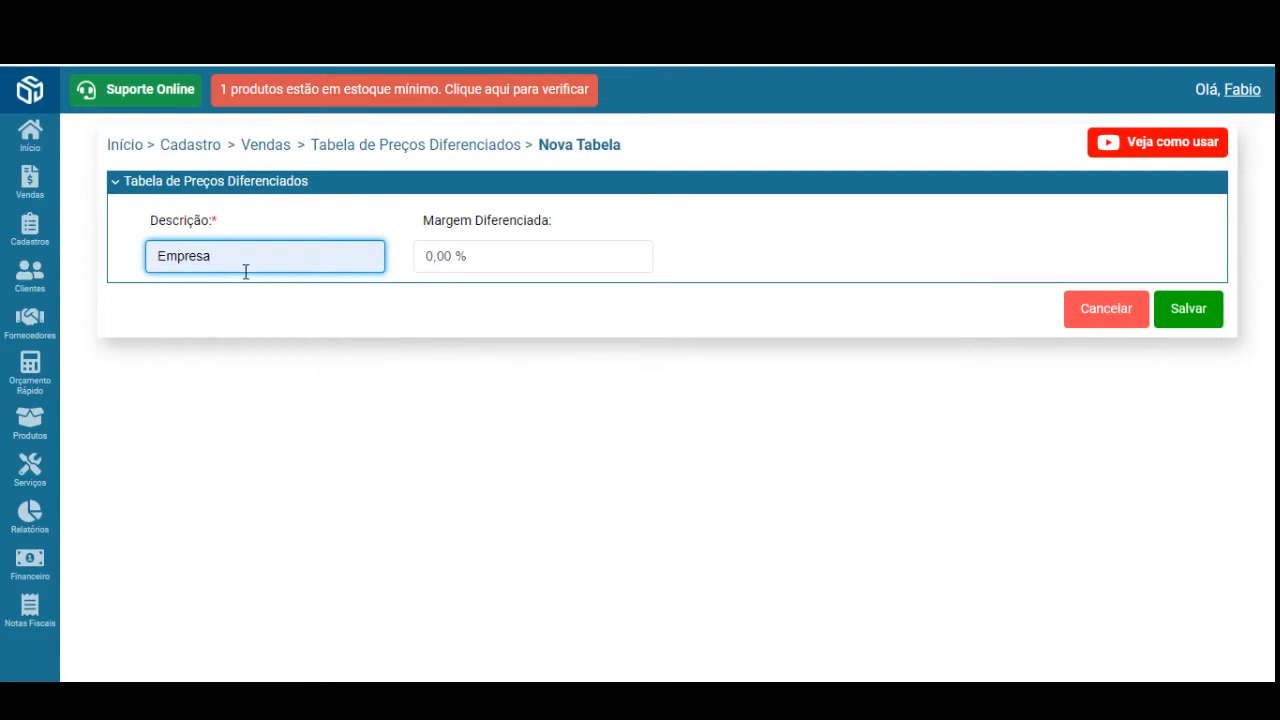
{"action": "left_click", "coordinate": [447, 258]}
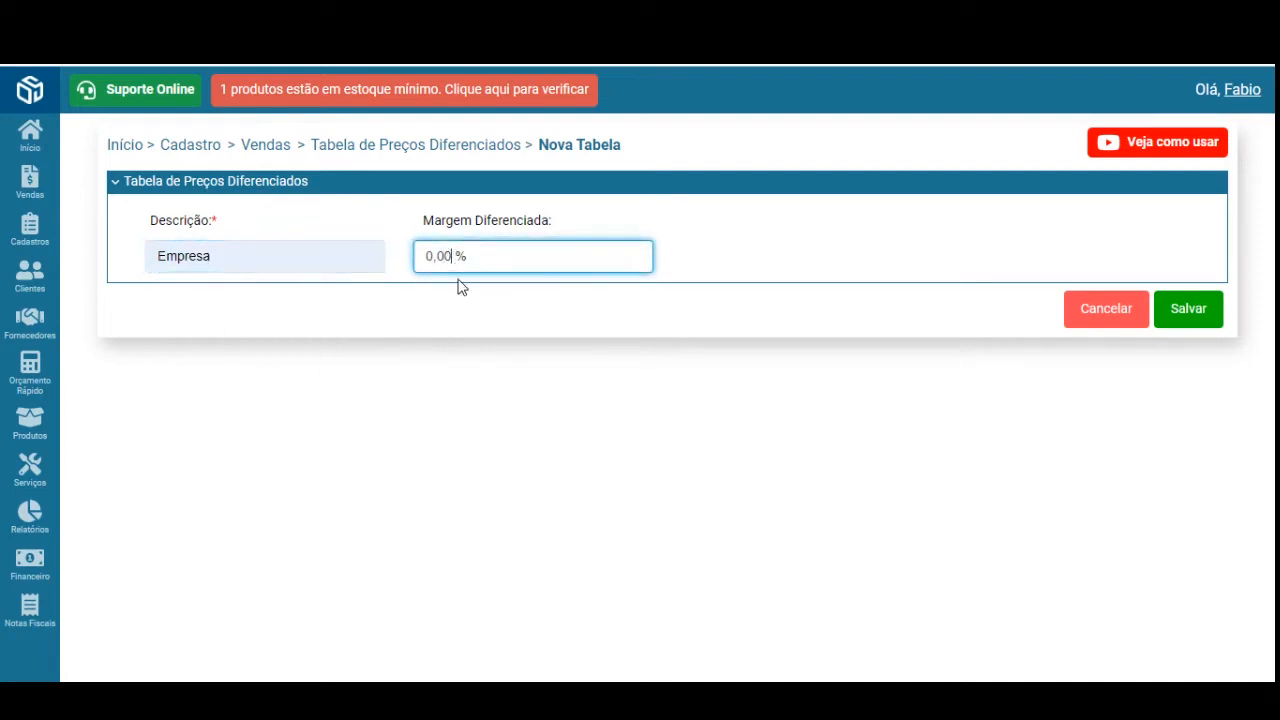
{"action": "type", "text": "10,0"}
- Save the Empresa price table and return to the price table list
{"action": "left_click_drag", "start_coordinate": [304, 254], "coordinate": [134, 257]}
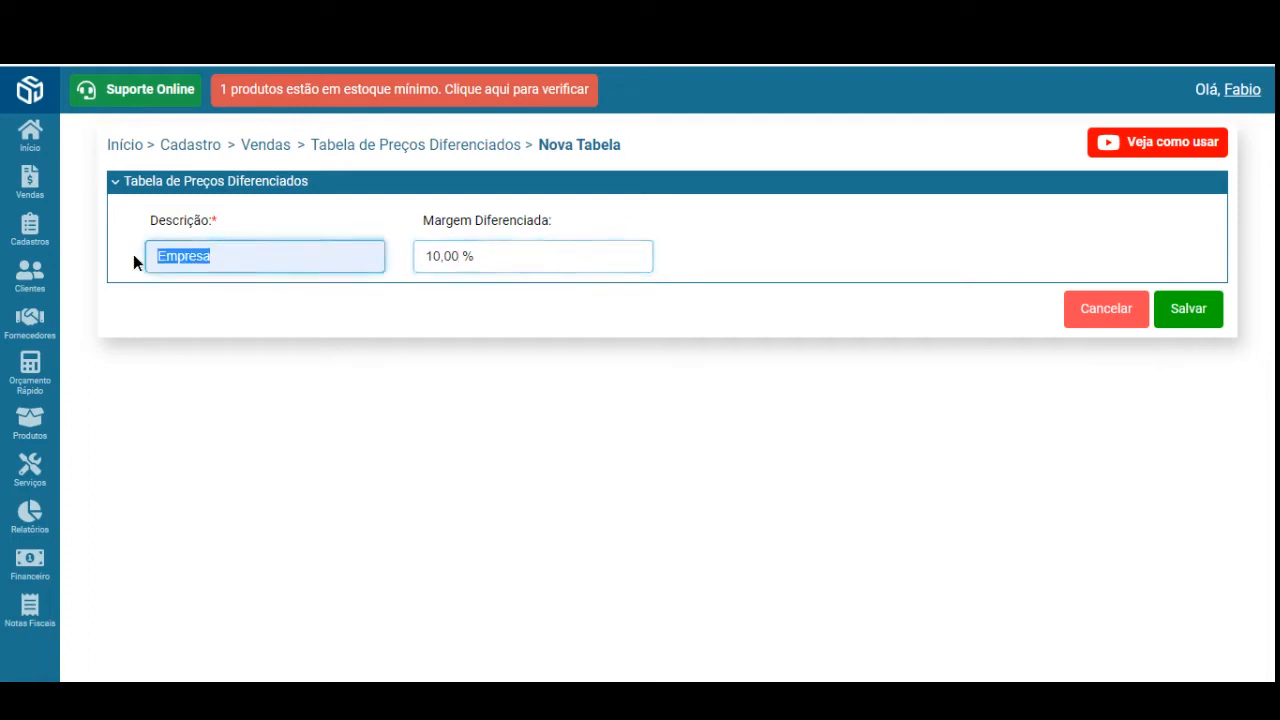
{"action": "left_click", "coordinate": [296, 258]}
{"action": "left_click_drag", "start_coordinate": [422, 256], "coordinate": [499, 264]}
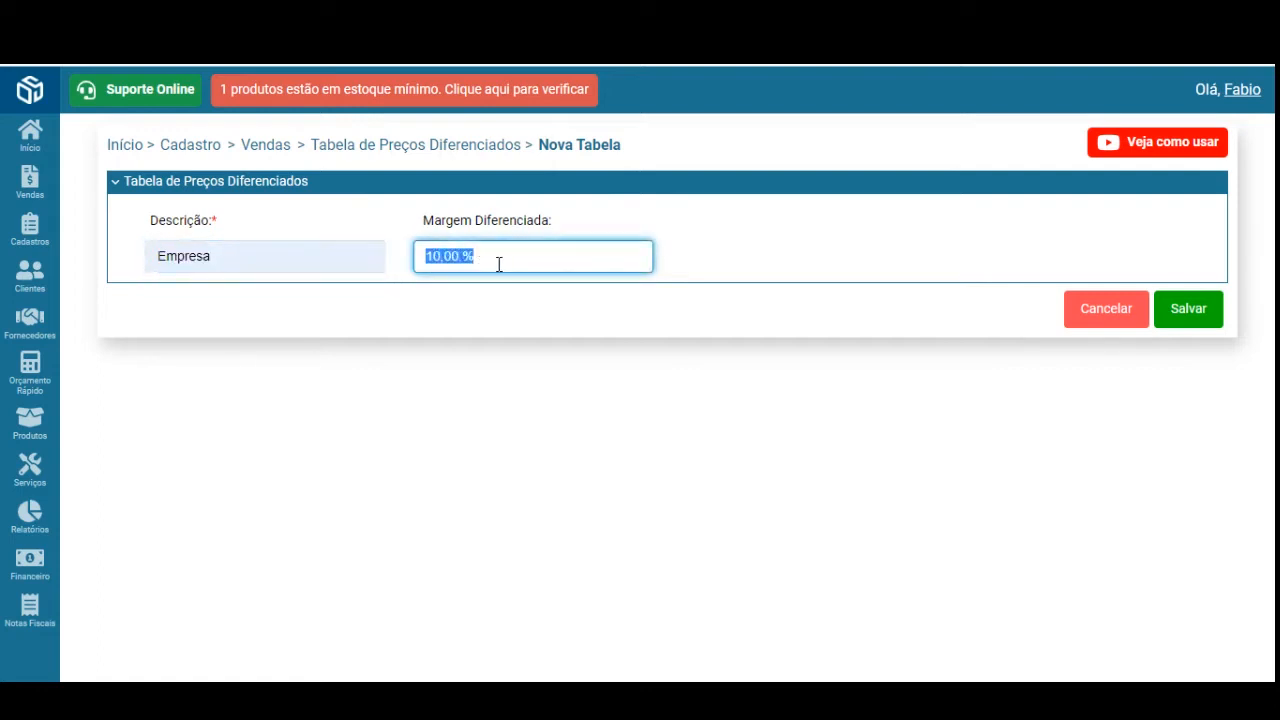
{"action": "left_click", "coordinate": [525, 257]}
{"action": "left_click", "coordinate": [1190, 310]}
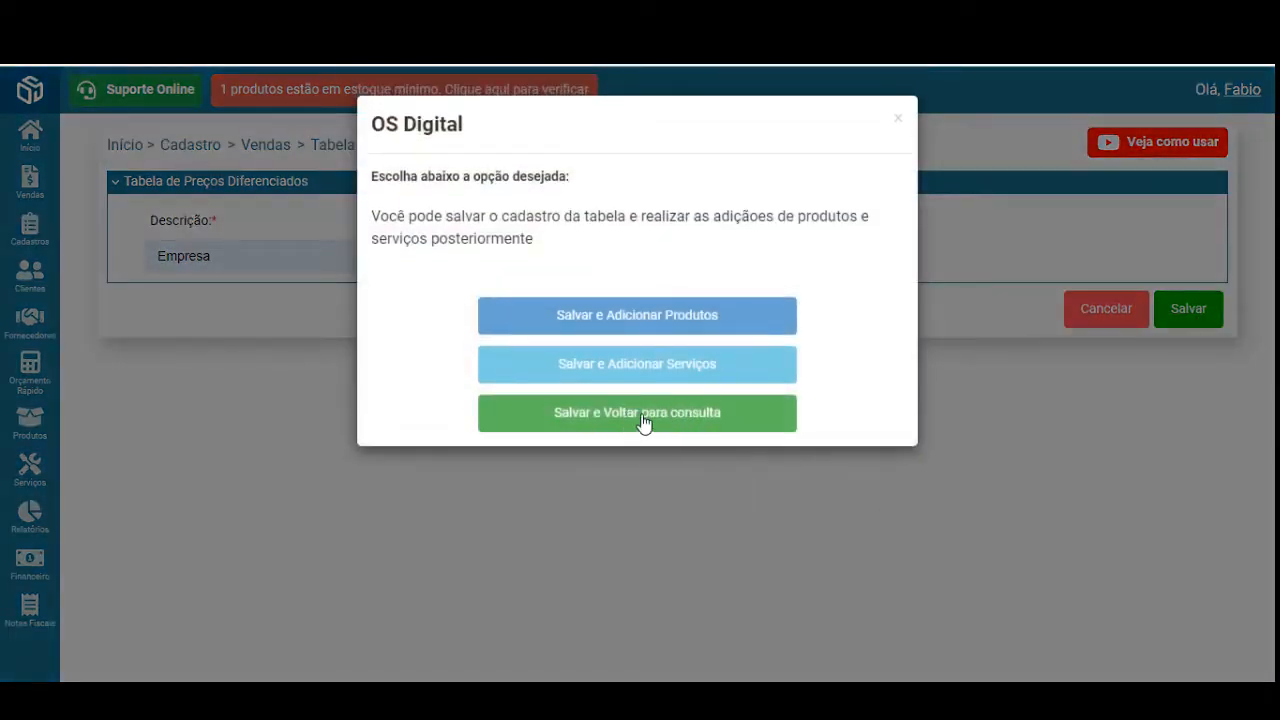
{"action": "left_click", "coordinate": [662, 420]}
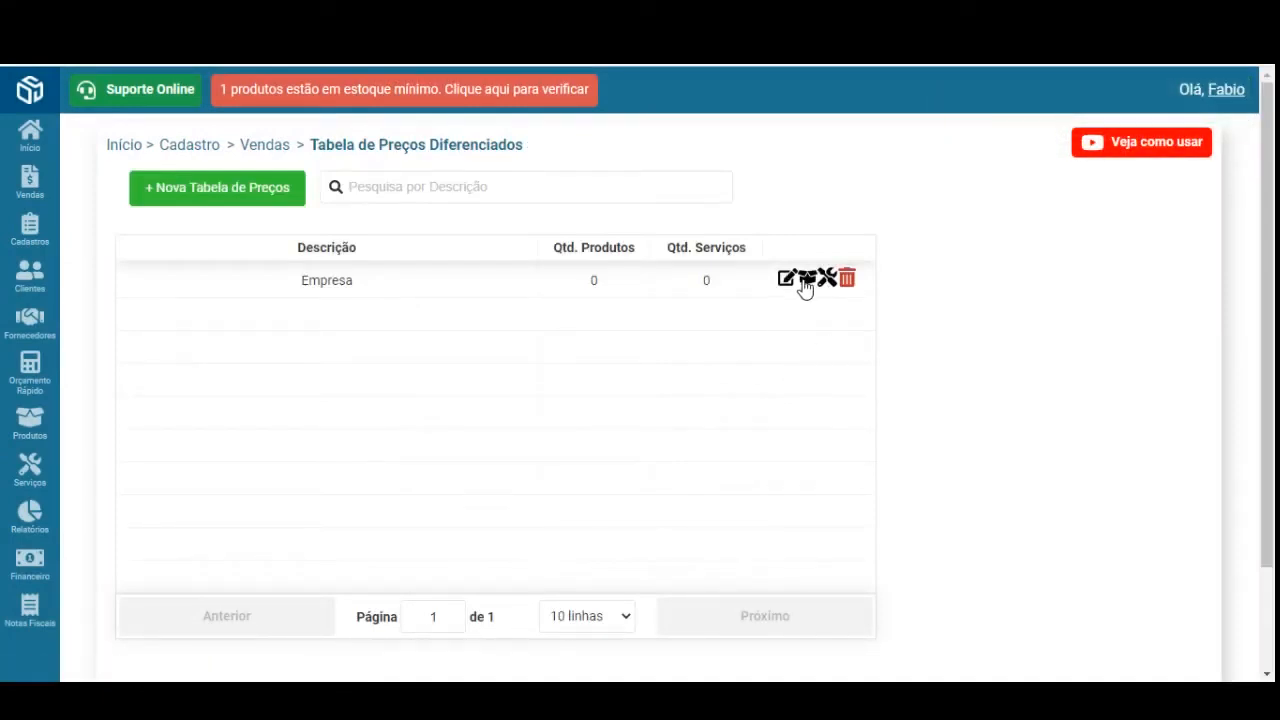
- Add oil lubricants 20W50, 15W30 and 10W30 plus the code 5 and 6 oil filters to Empresa
{"action": "left_click", "coordinate": [808, 280]}
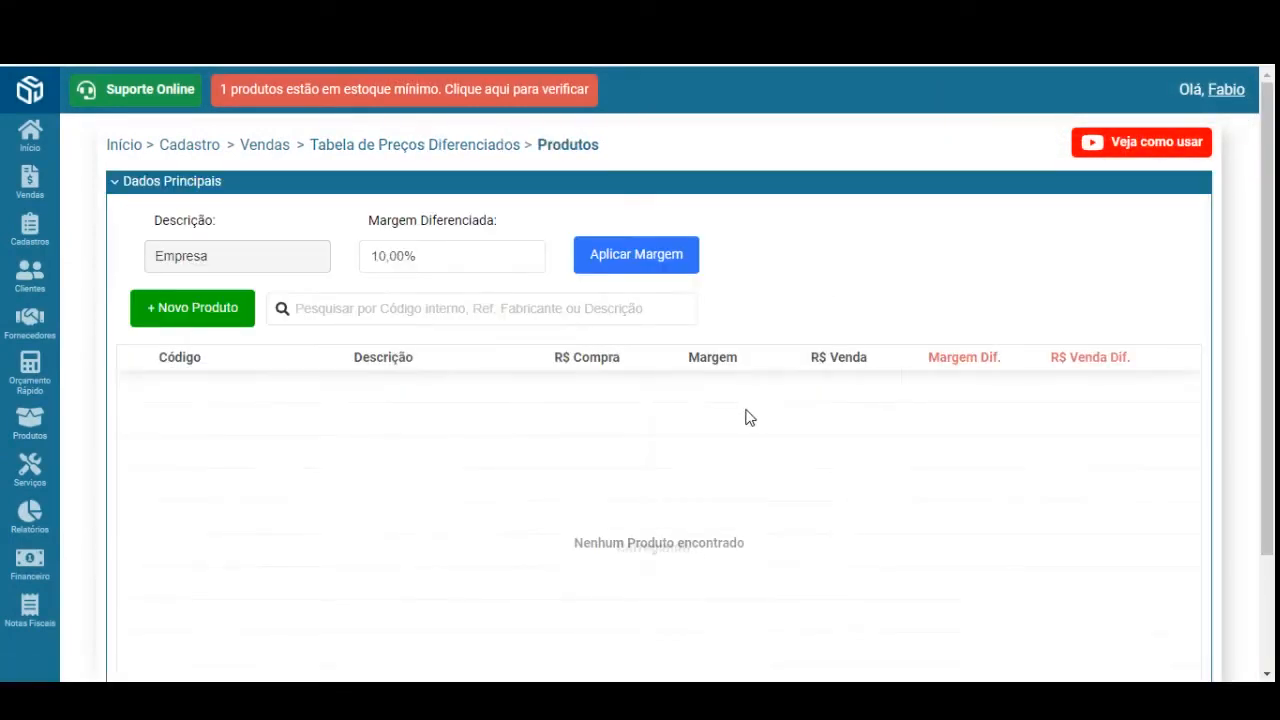
{"action": "left_click", "coordinate": [180, 309]}
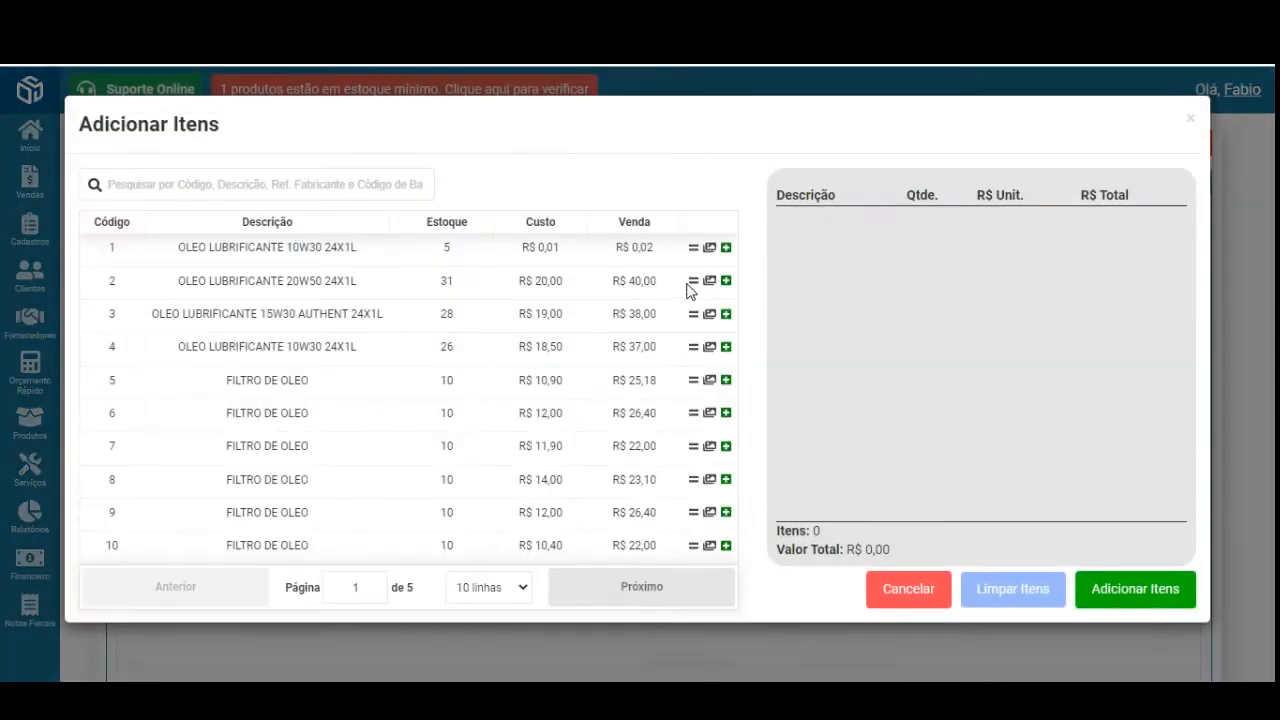
{"action": "left_click", "coordinate": [726, 280]}
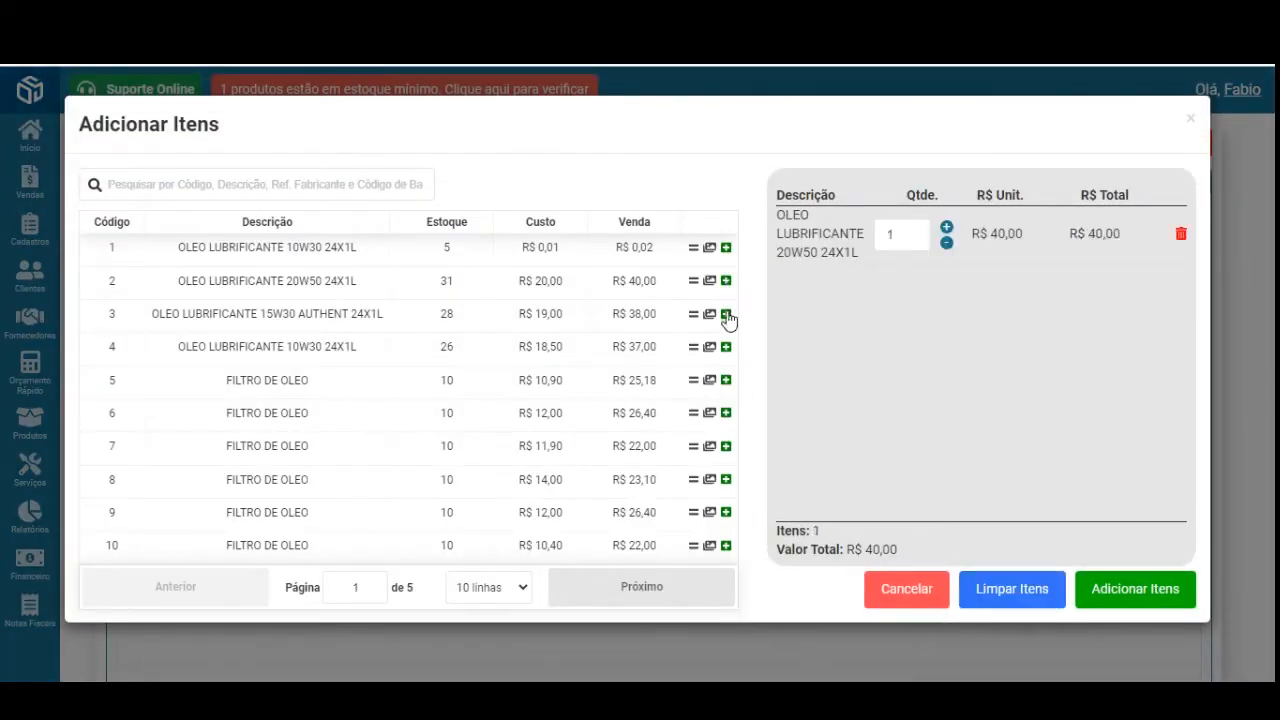
{"action": "left_click", "coordinate": [726, 313]}
{"action": "left_click", "coordinate": [726, 346]}
{"action": "left_click", "coordinate": [726, 380]}
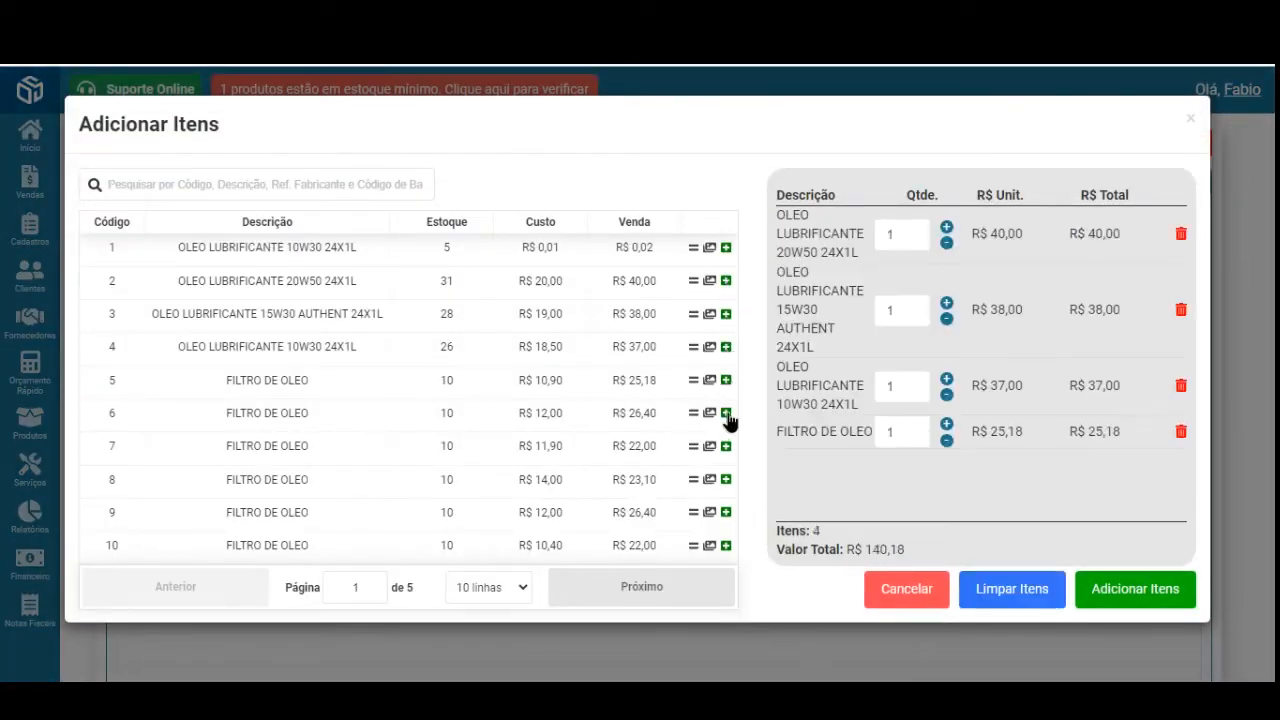
{"action": "left_click", "coordinate": [726, 412]}
{"action": "left_click", "coordinate": [1151, 590]}
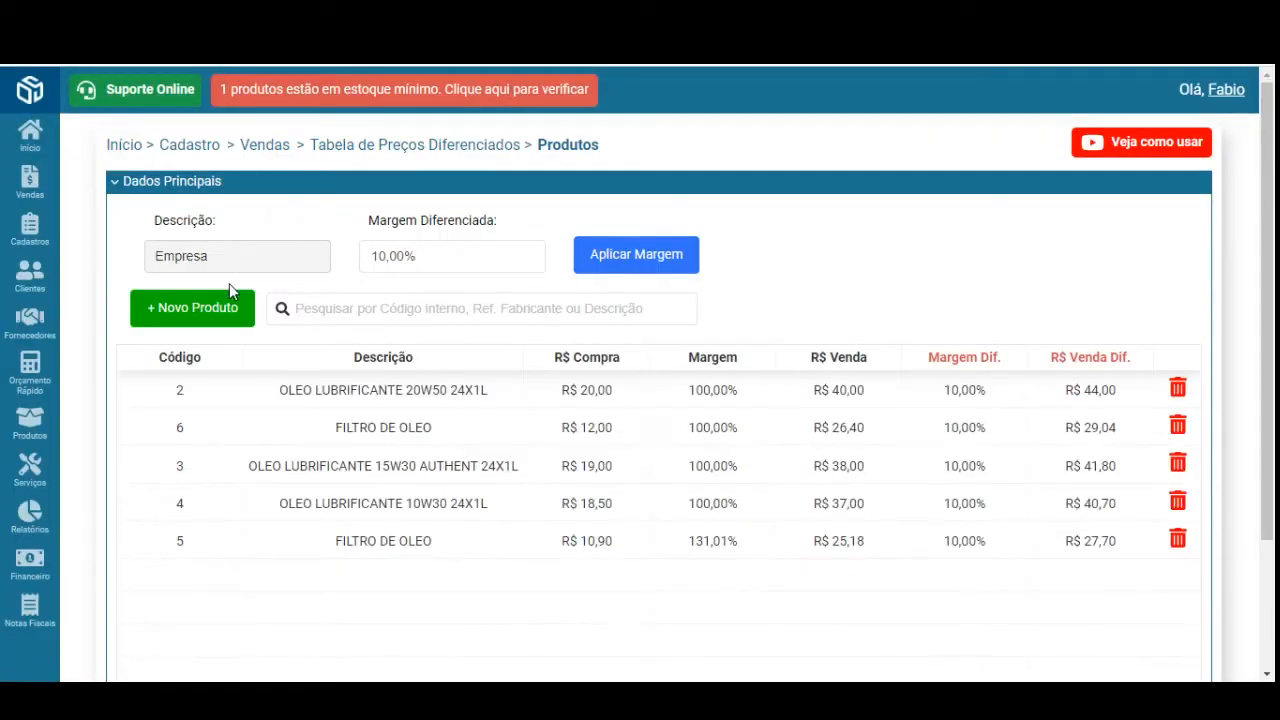
{"action": "left_click", "coordinate": [362, 144]}
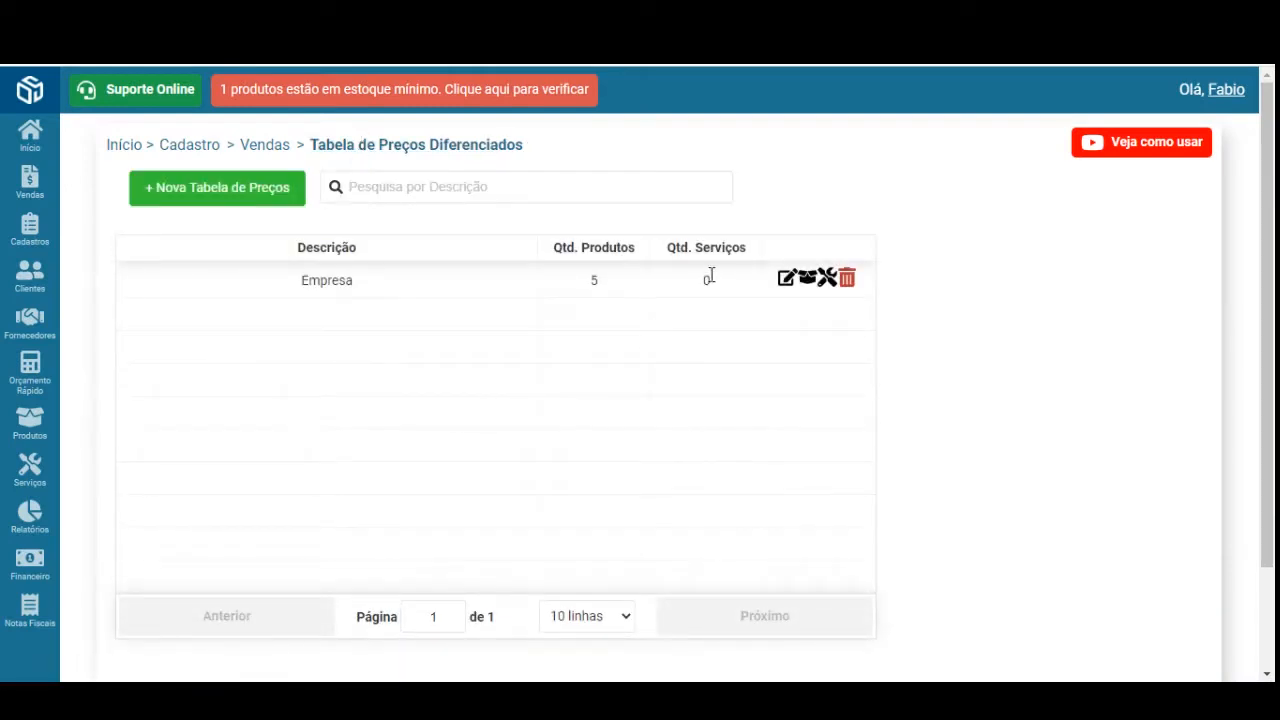
- Add TROCA DE PORTA, TROCA DO RADIADOR, PINTURA DE PARA LAMA and TROCA DE LAMPADA to Empresa
{"action": "left_click", "coordinate": [829, 283]}
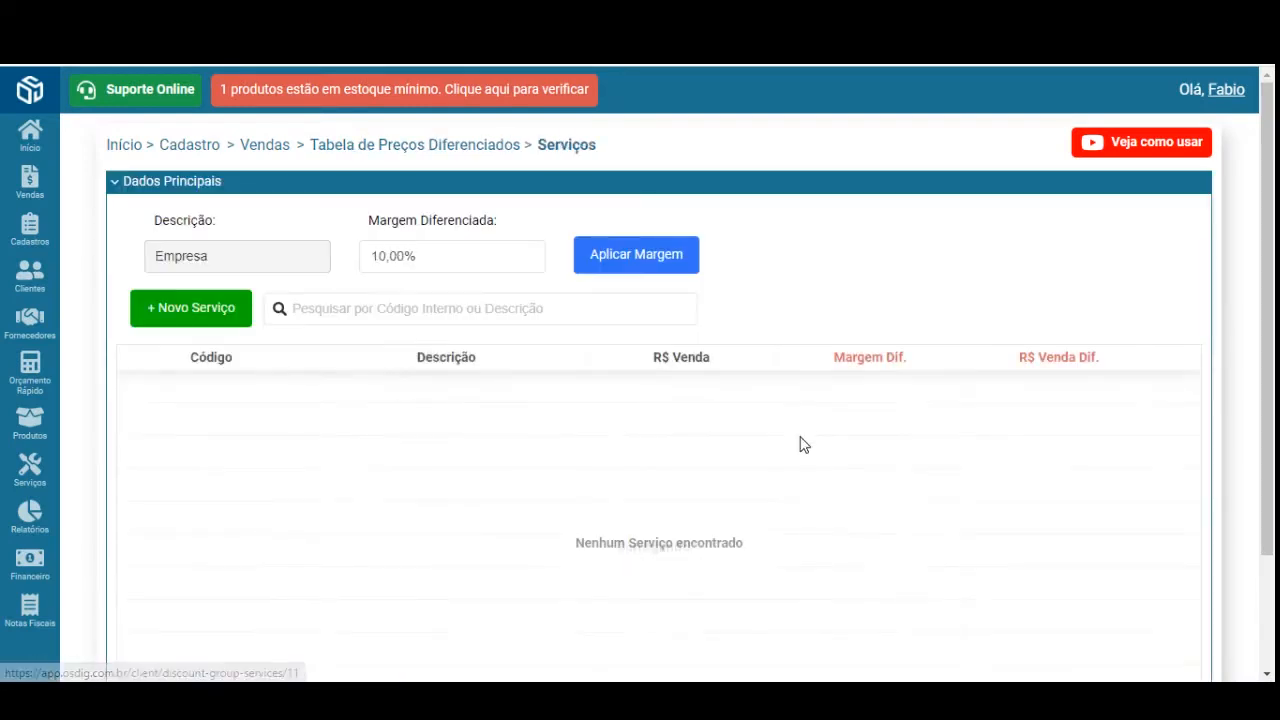
{"action": "left_click", "coordinate": [198, 306]}
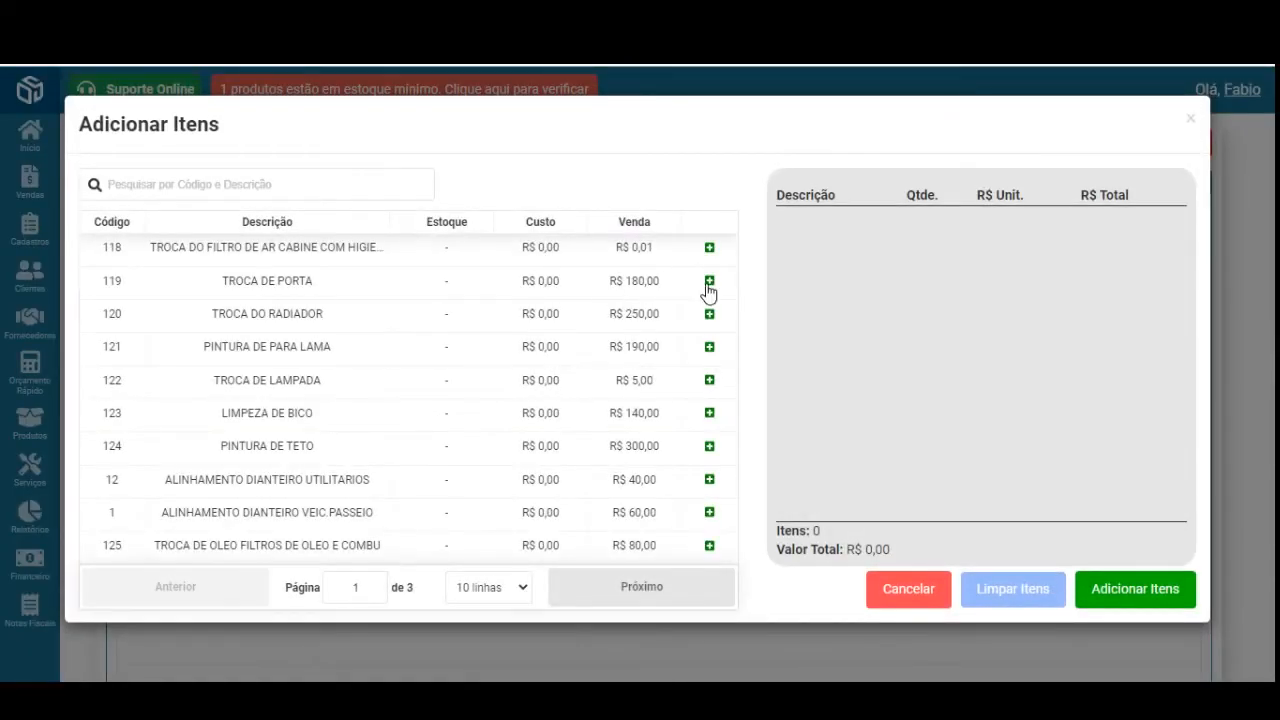
{"action": "left_click", "coordinate": [709, 281]}
{"action": "left_click", "coordinate": [710, 316]}
{"action": "left_click", "coordinate": [709, 347]}
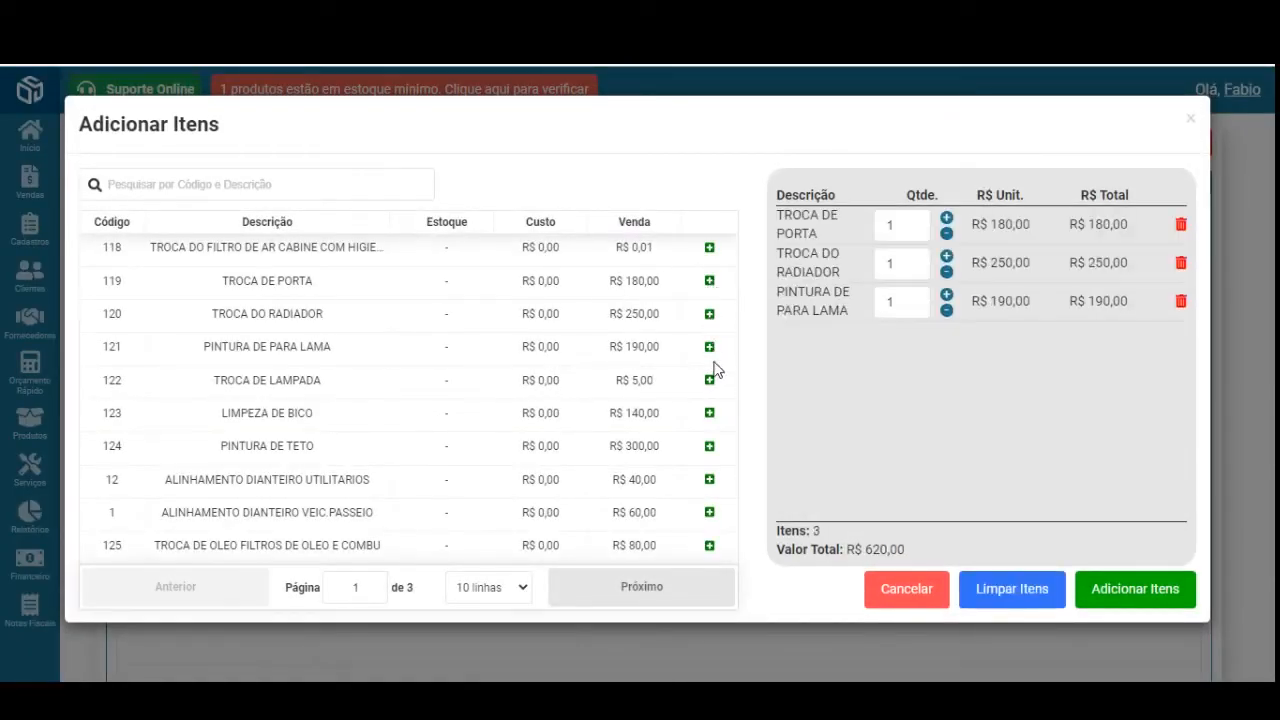
{"action": "left_click", "coordinate": [710, 381]}
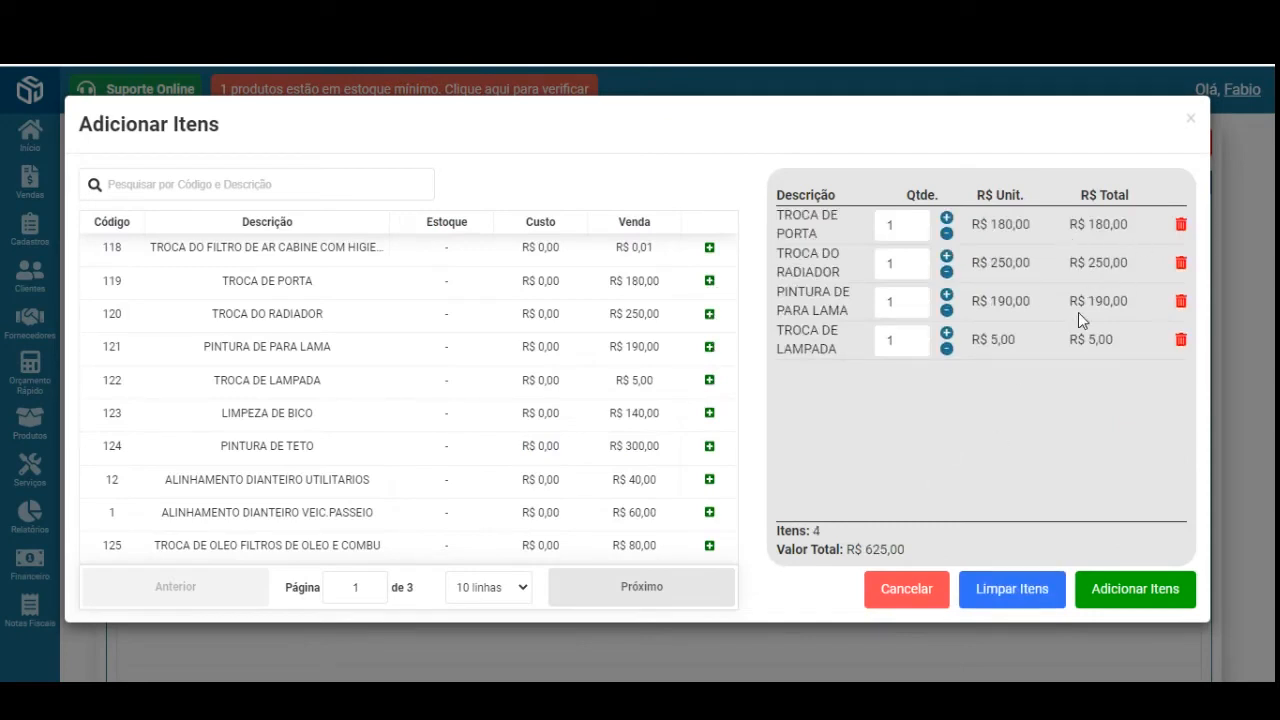
{"action": "left_click", "coordinate": [1135, 590]}
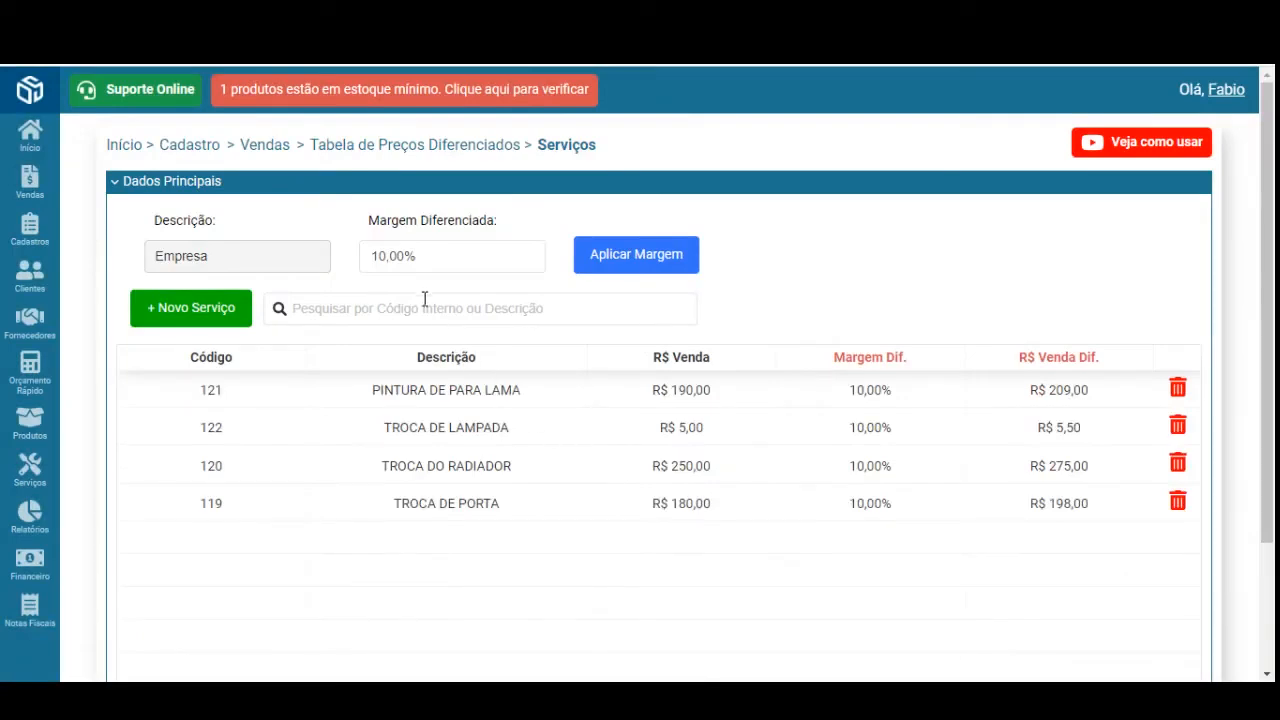
{"action": "left_click", "coordinate": [414, 152]}
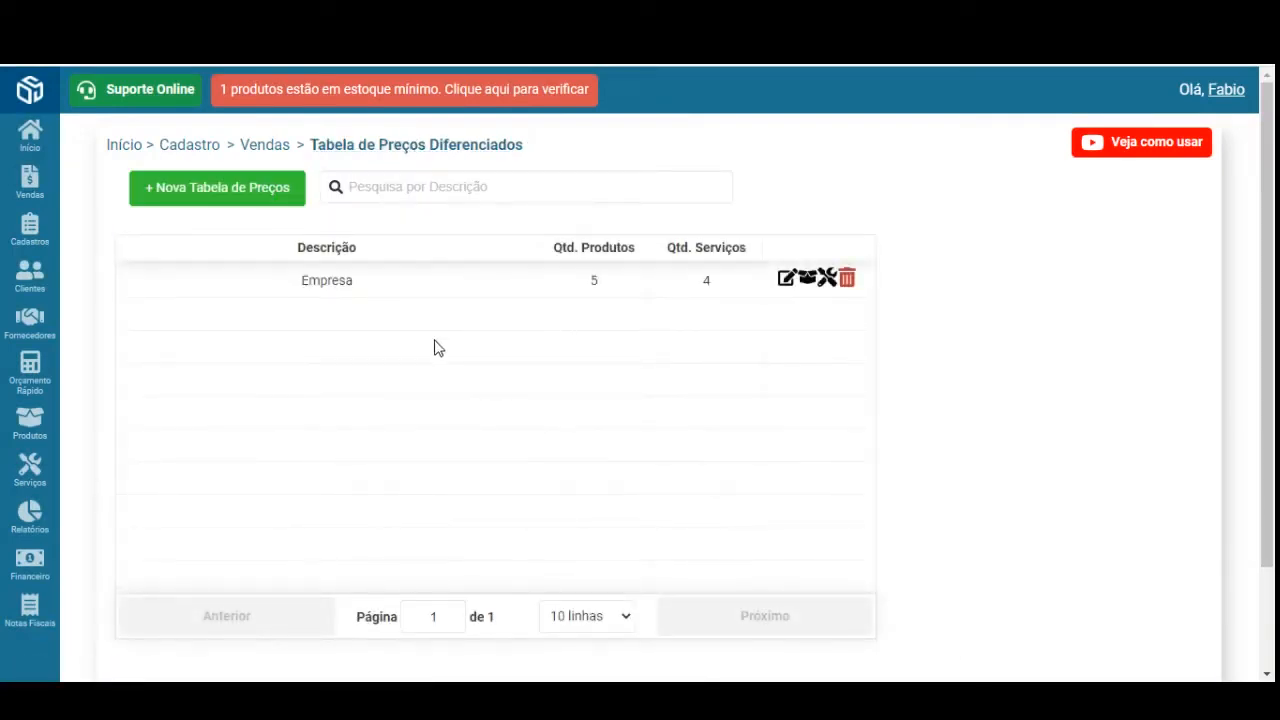
- Start a new sale from the Vendas/Ordem de Serviço list
{"action": "double_click", "coordinate": [326, 281]}
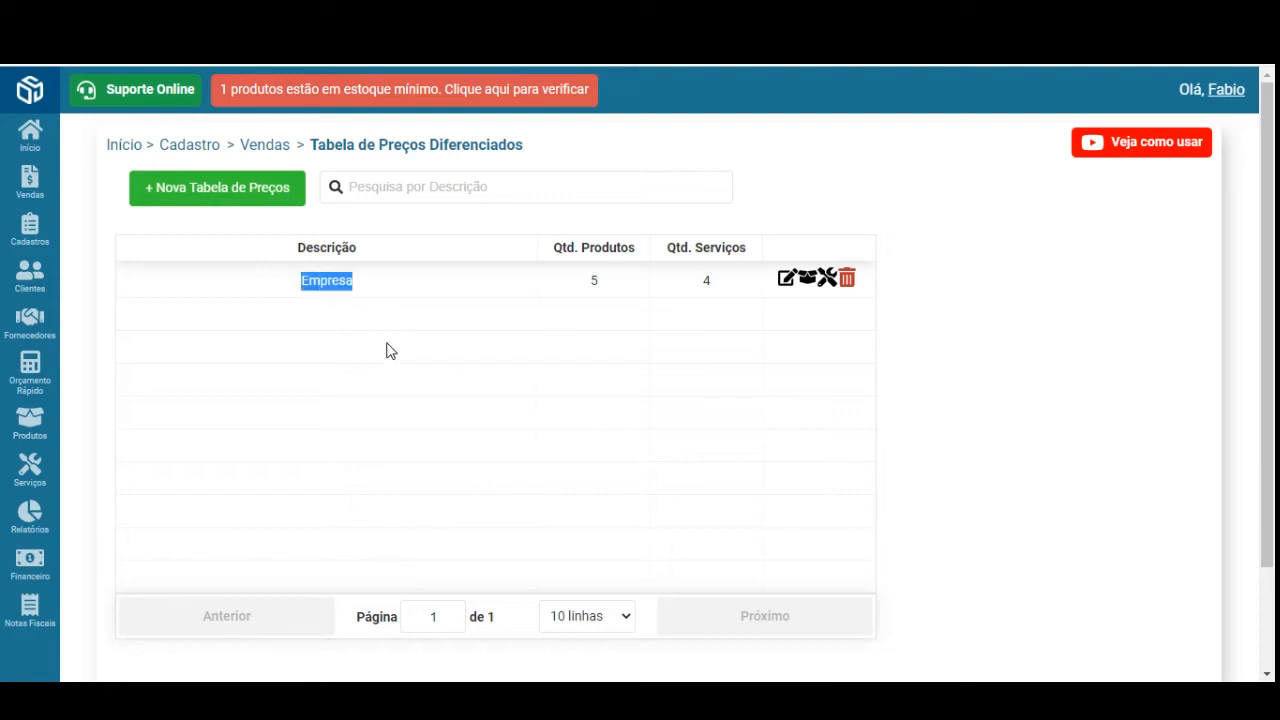
{"action": "mouse_move", "coordinate": [50, 198]}
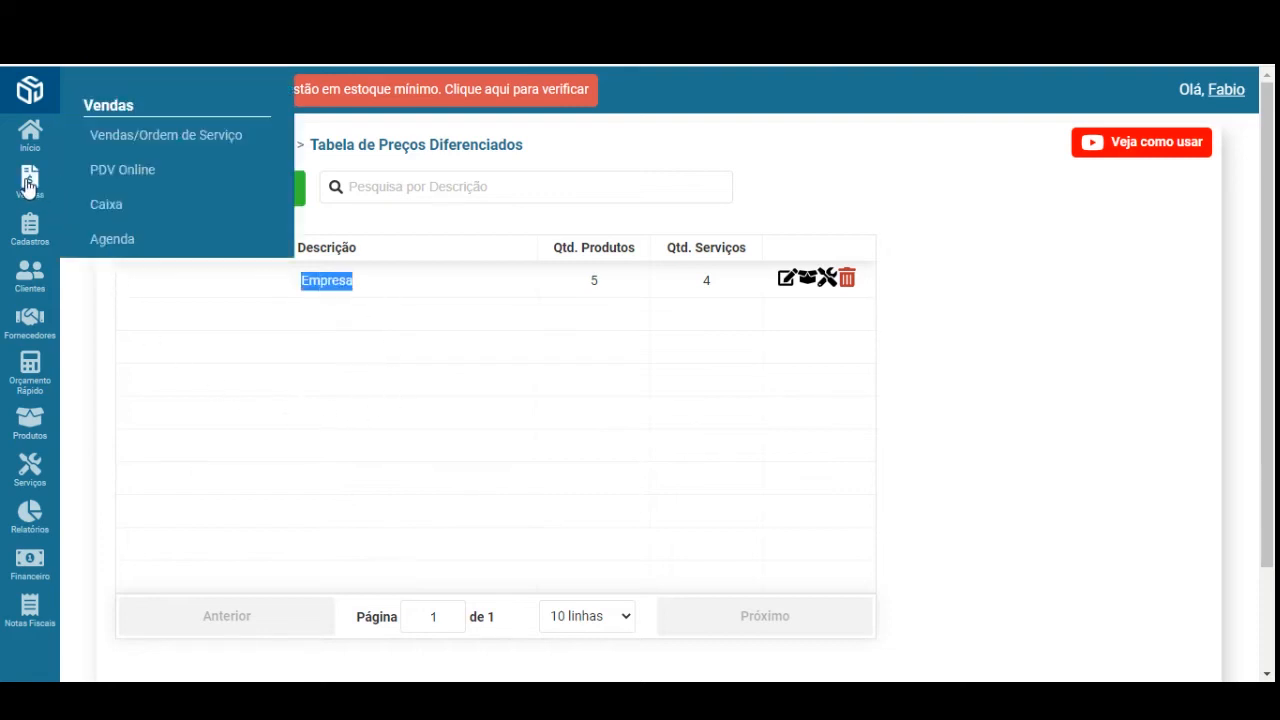
{"action": "left_click", "coordinate": [132, 142]}
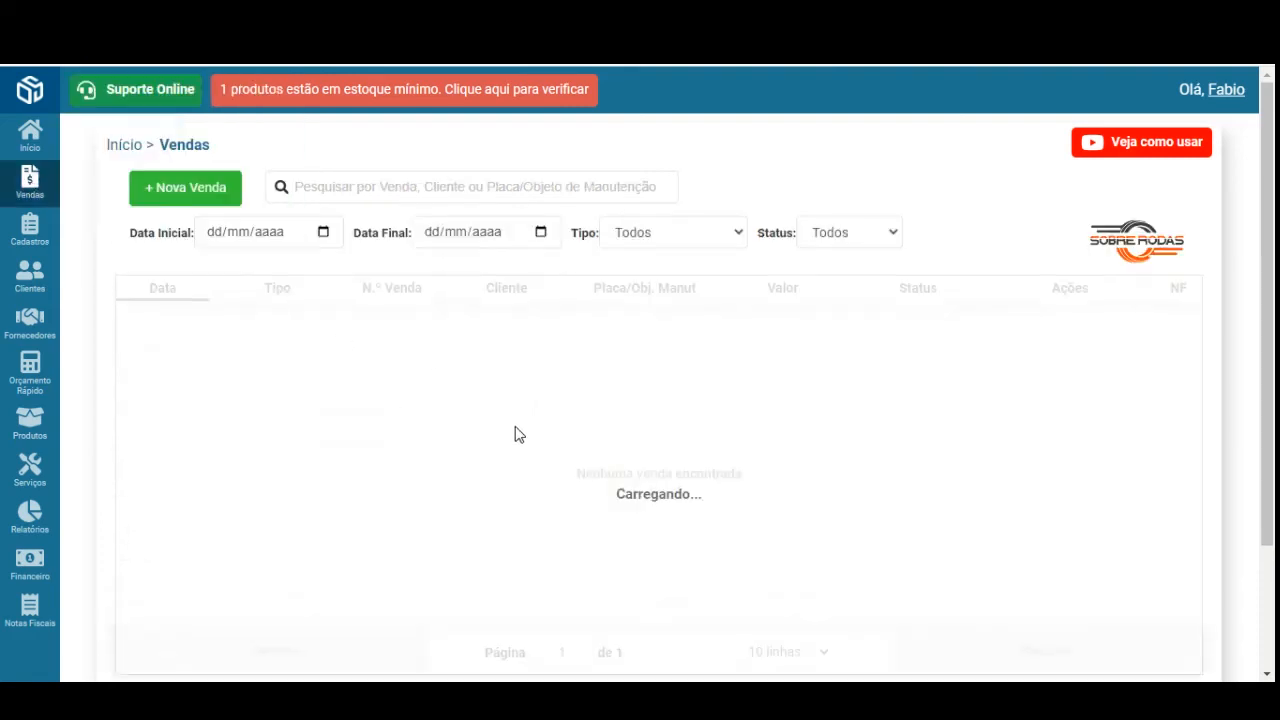
{"action": "left_click", "coordinate": [189, 196]}
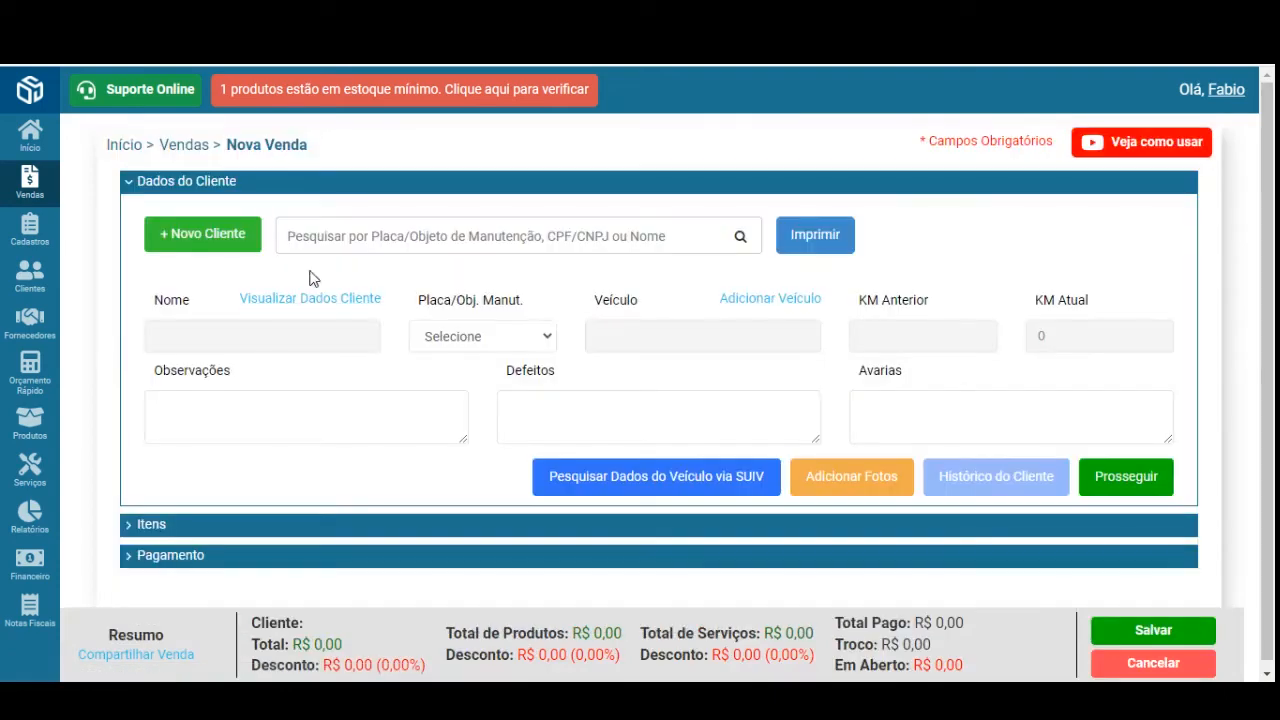
- Collapse Dados do Cliente, expand Itens, check the empty item picker, and list the differentiated price tables
{"action": "left_click", "coordinate": [224, 184]}
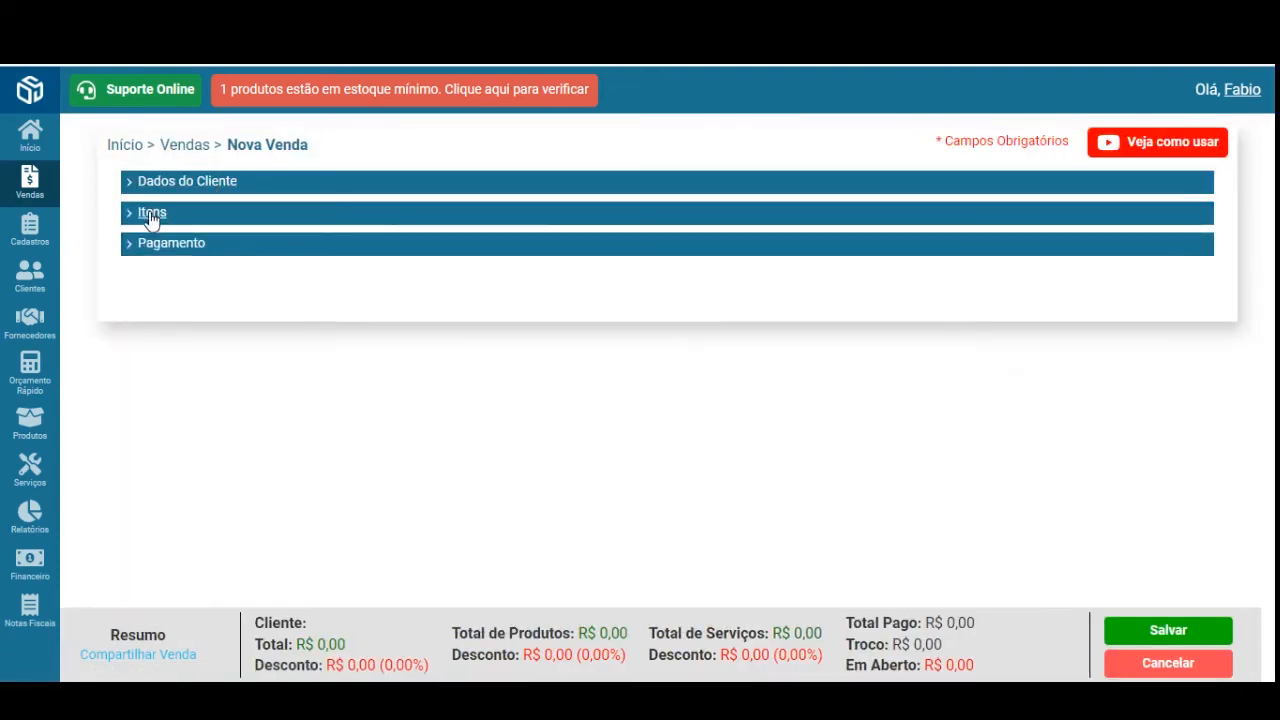
{"action": "left_click", "coordinate": [150, 218]}
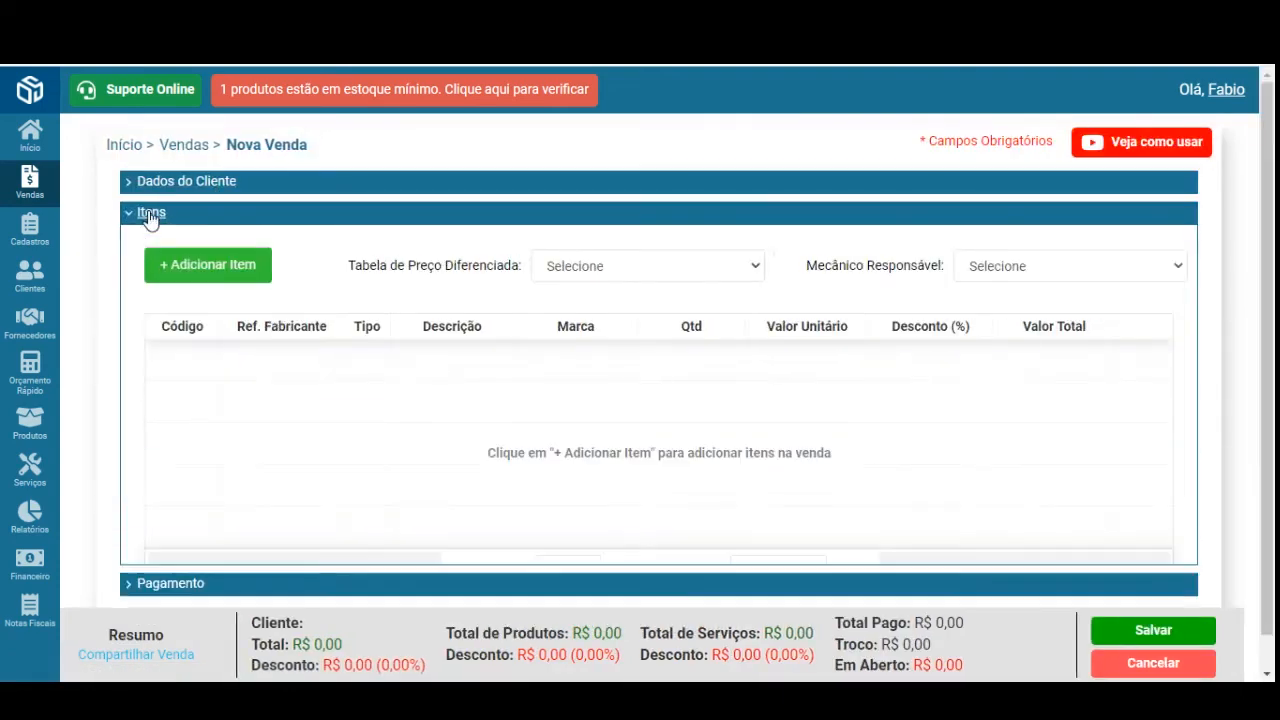
{"action": "left_click", "coordinate": [222, 271]}
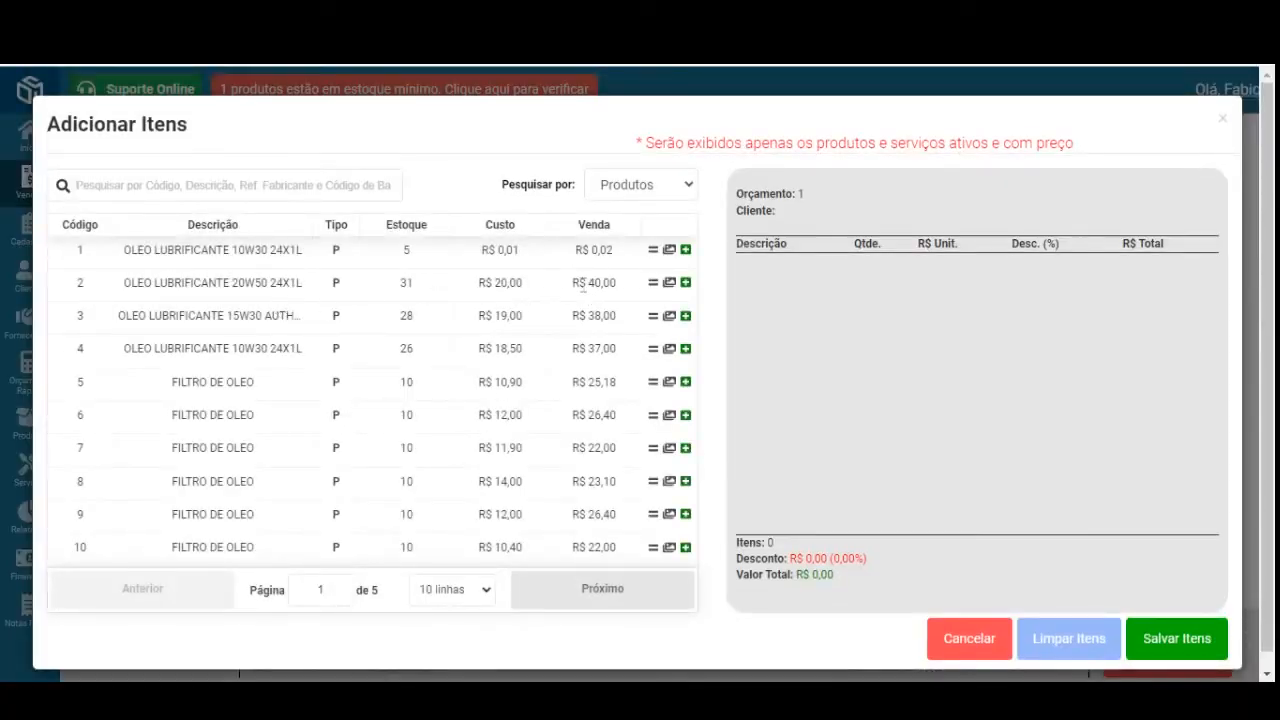
{"action": "left_click", "coordinate": [997, 640]}
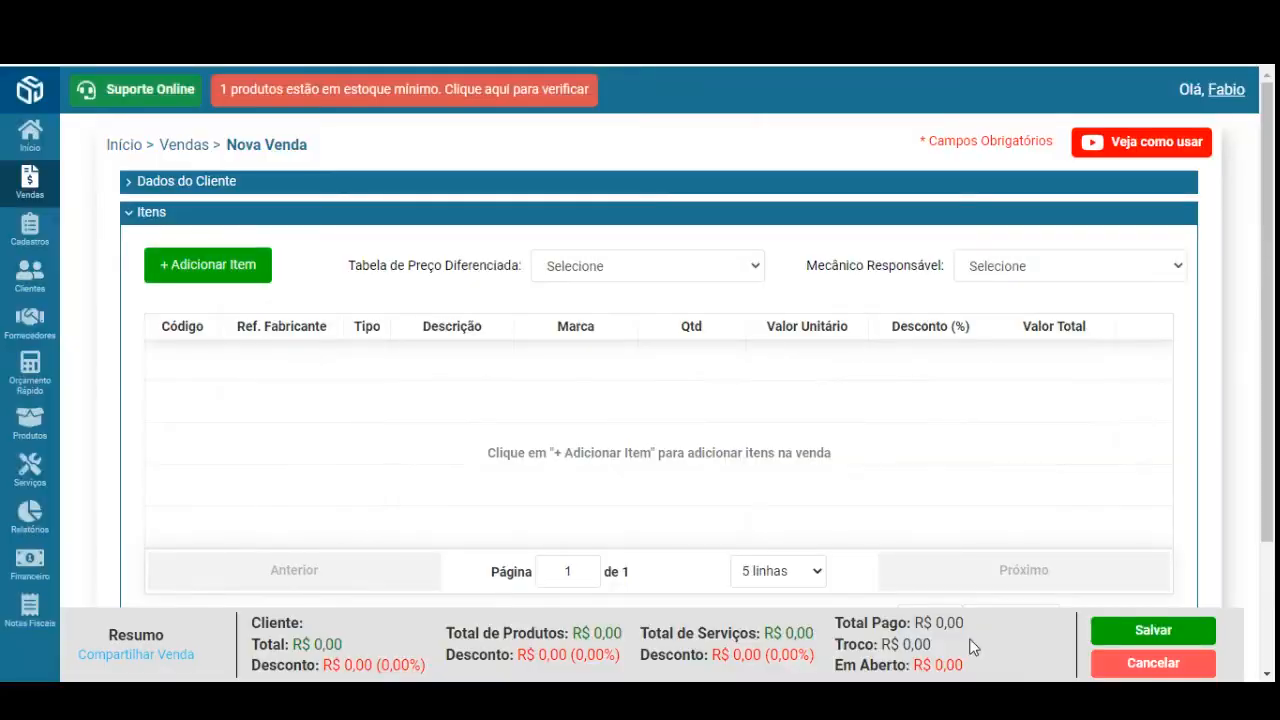
{"action": "left_click", "coordinate": [700, 266]}
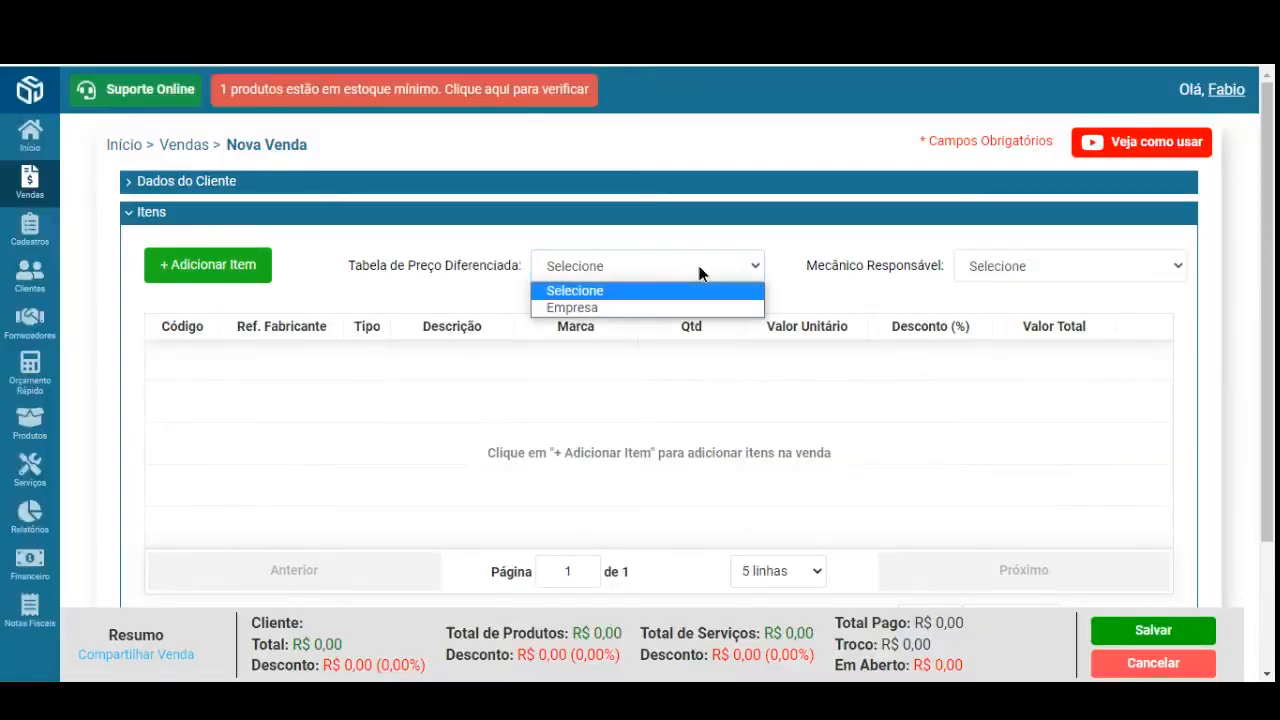
{"action": "left_click", "coordinate": [611, 308]}
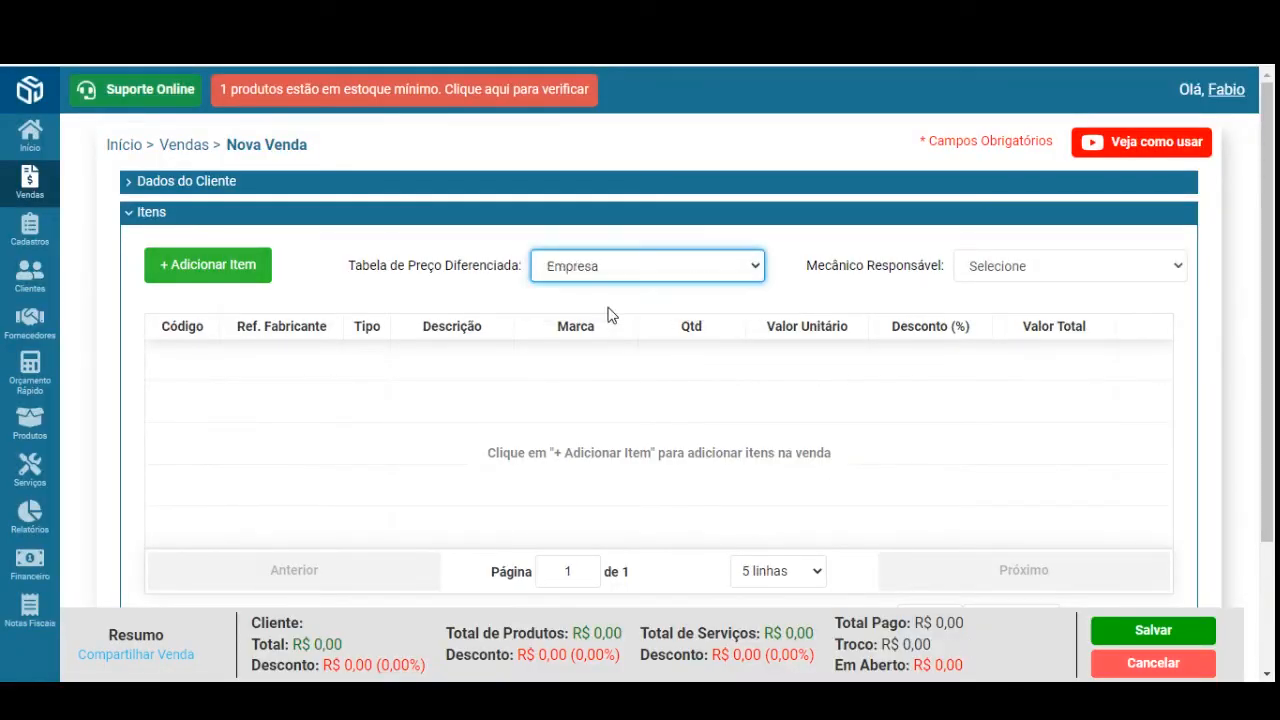
{"action": "left_click", "coordinate": [236, 268]}
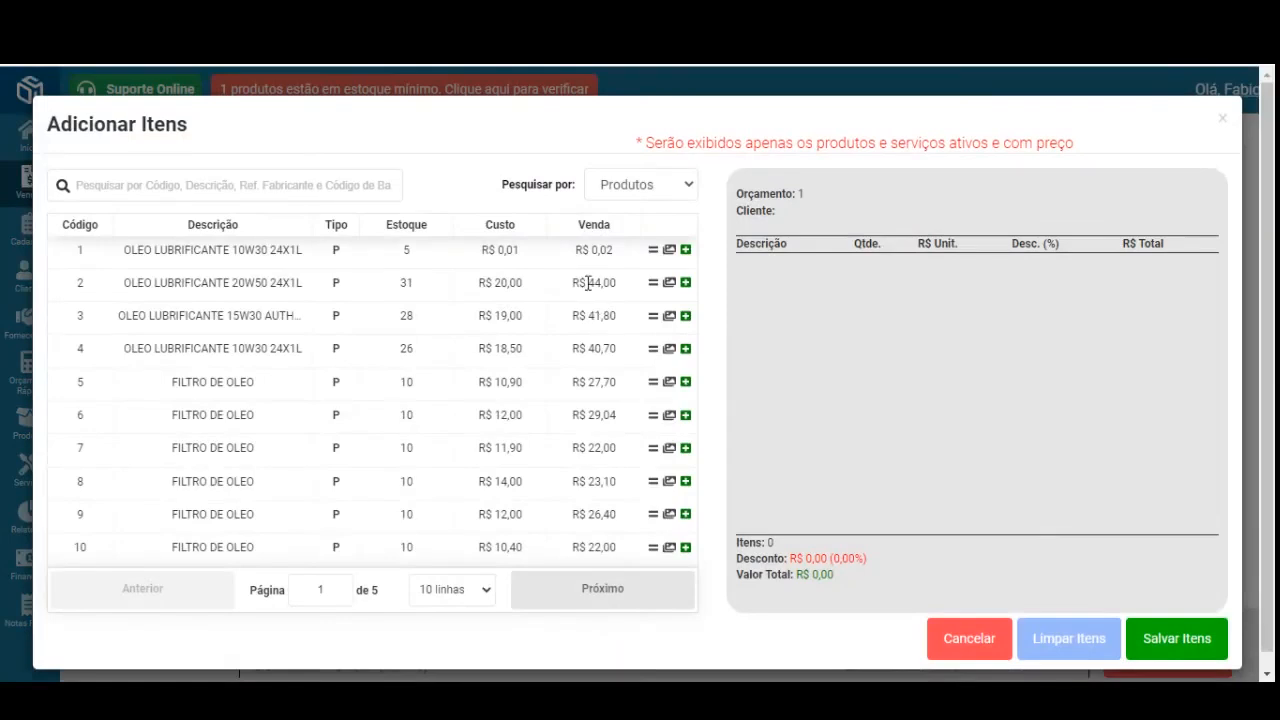
{"action": "left_click_drag", "start_coordinate": [588, 283], "coordinate": [615, 284]}
{"action": "left_click", "coordinate": [966, 645]}
{"action": "left_click", "coordinate": [727, 268]}
{"action": "left_click", "coordinate": [720, 291]}
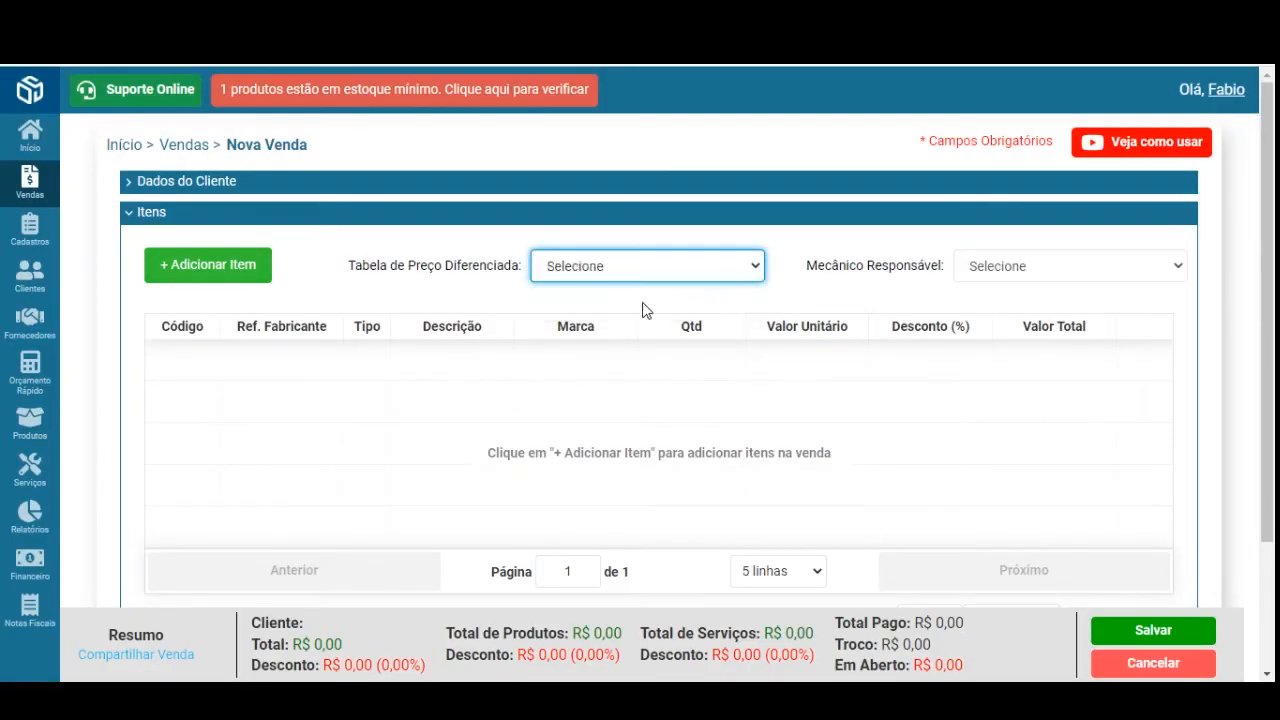
{"action": "left_click", "coordinate": [245, 264]}
{"action": "left_click", "coordinate": [666, 186]}
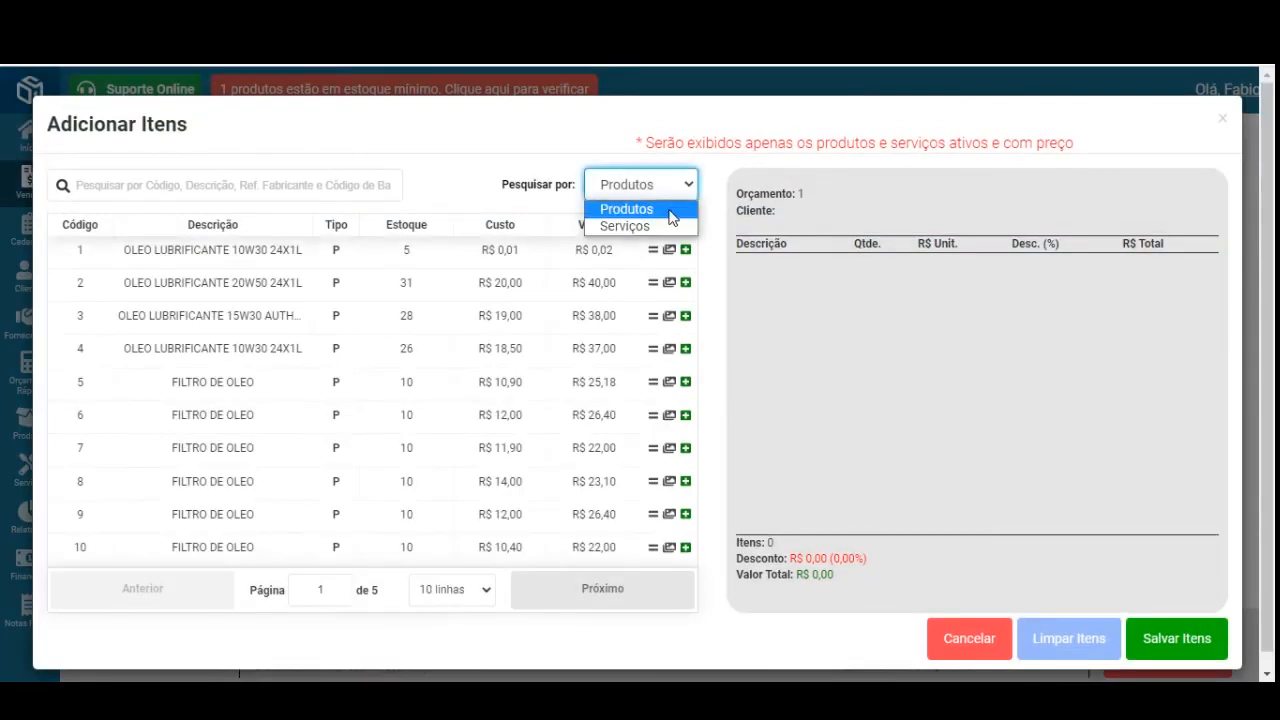
{"action": "left_click", "coordinate": [662, 223]}
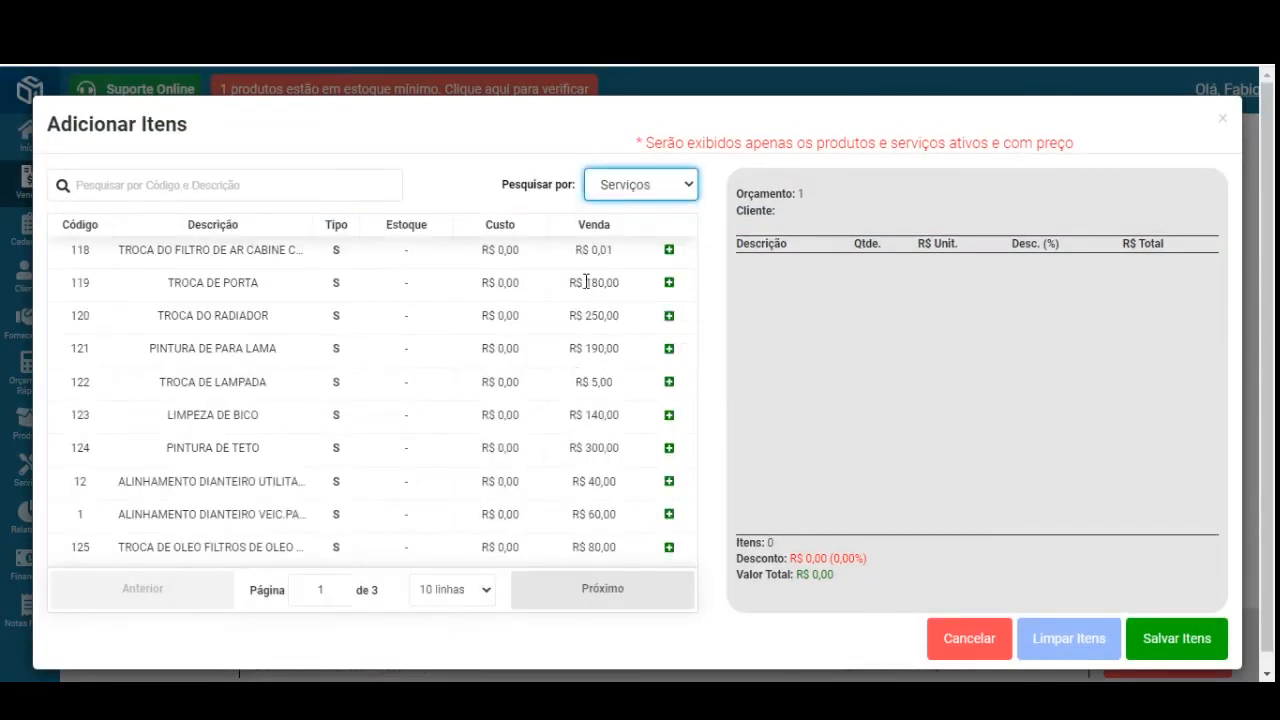
{"action": "left_click_drag", "start_coordinate": [586, 282], "coordinate": [625, 284]}
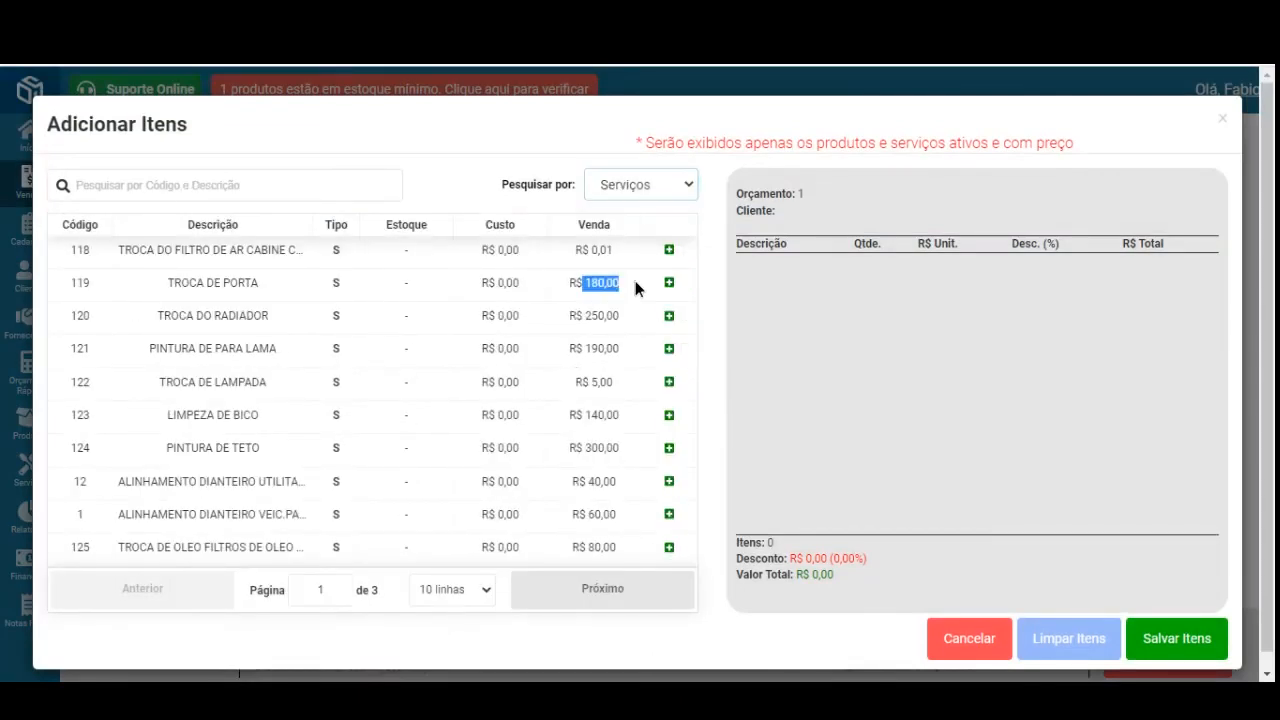
{"action": "double_click", "coordinate": [590, 317]}
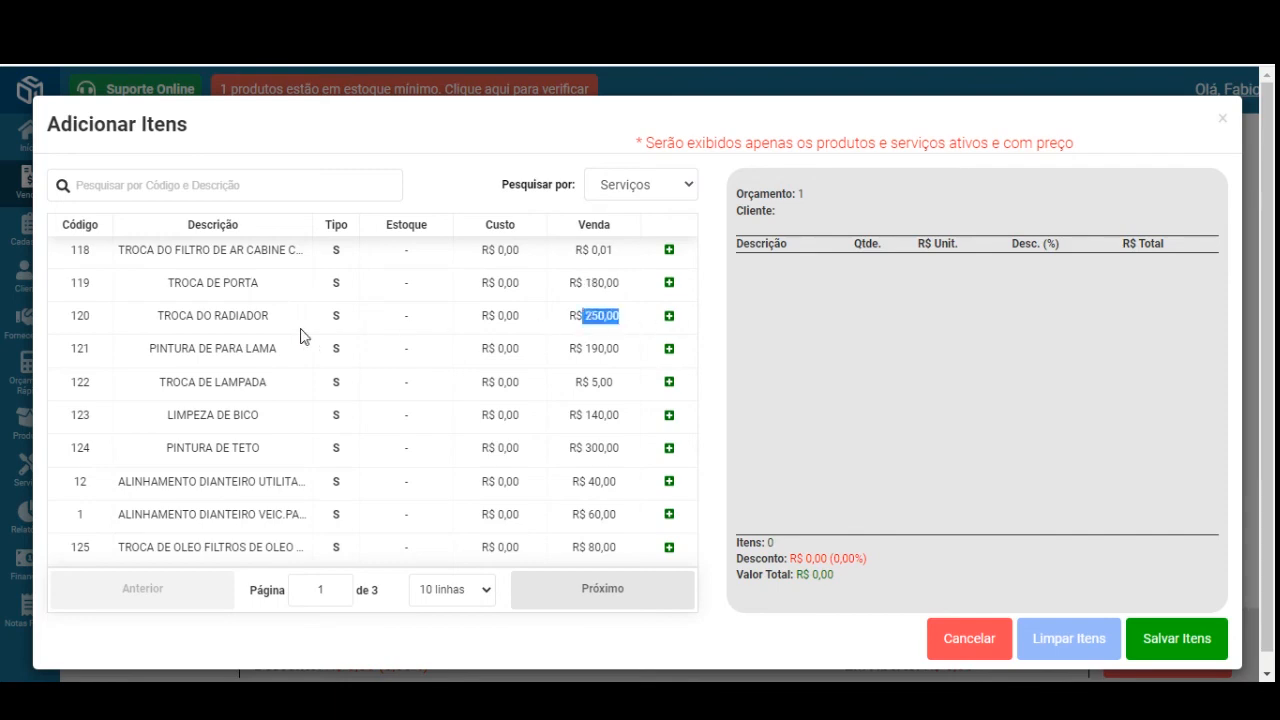
{"action": "left_click", "coordinate": [973, 633]}
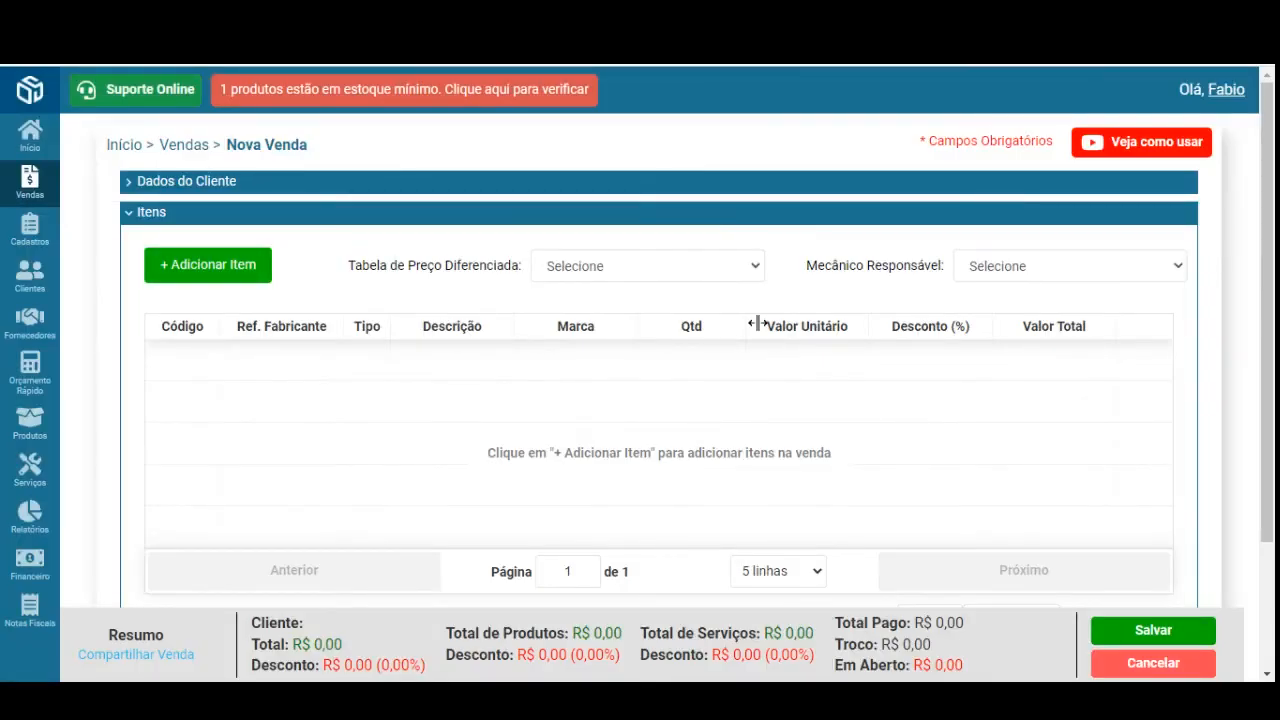
- Apply the Empresa price table and list Serviços in the item picker to review prices like TROCA DE PORTA
{"action": "left_click", "coordinate": [736, 268]}
{"action": "left_click", "coordinate": [732, 308]}
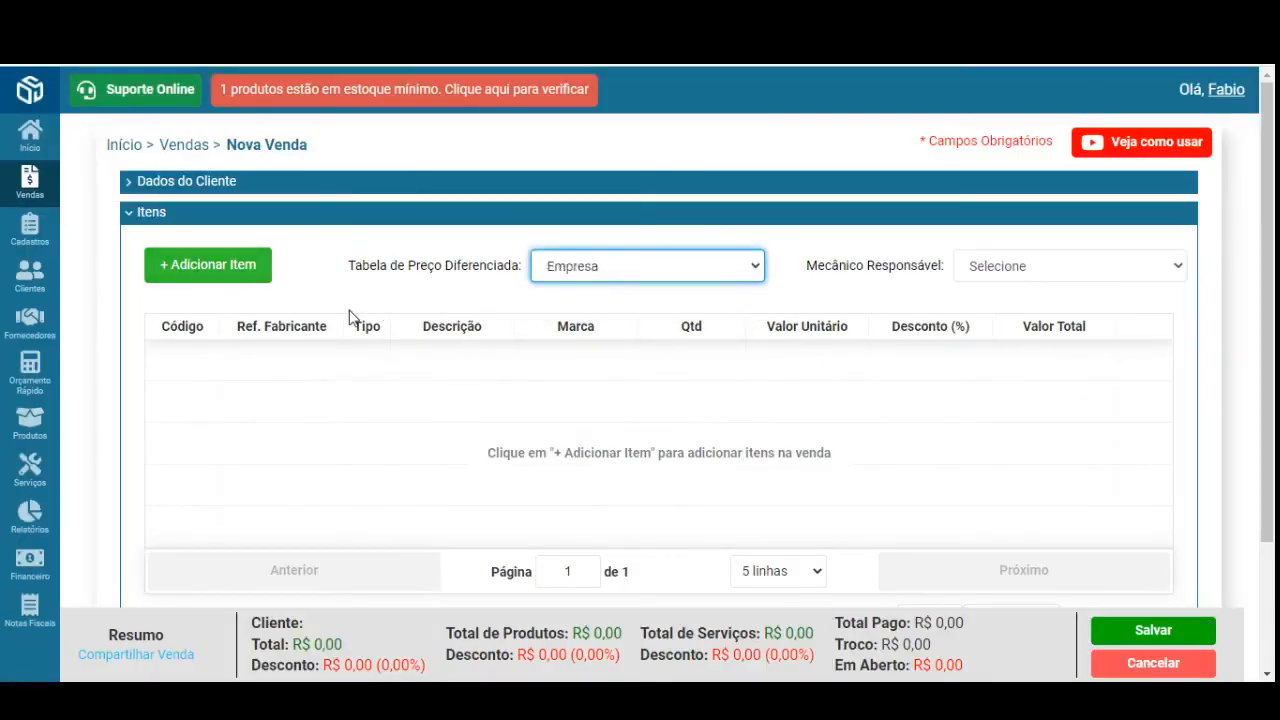
{"action": "left_click", "coordinate": [226, 274]}
{"action": "left_click", "coordinate": [628, 187]}
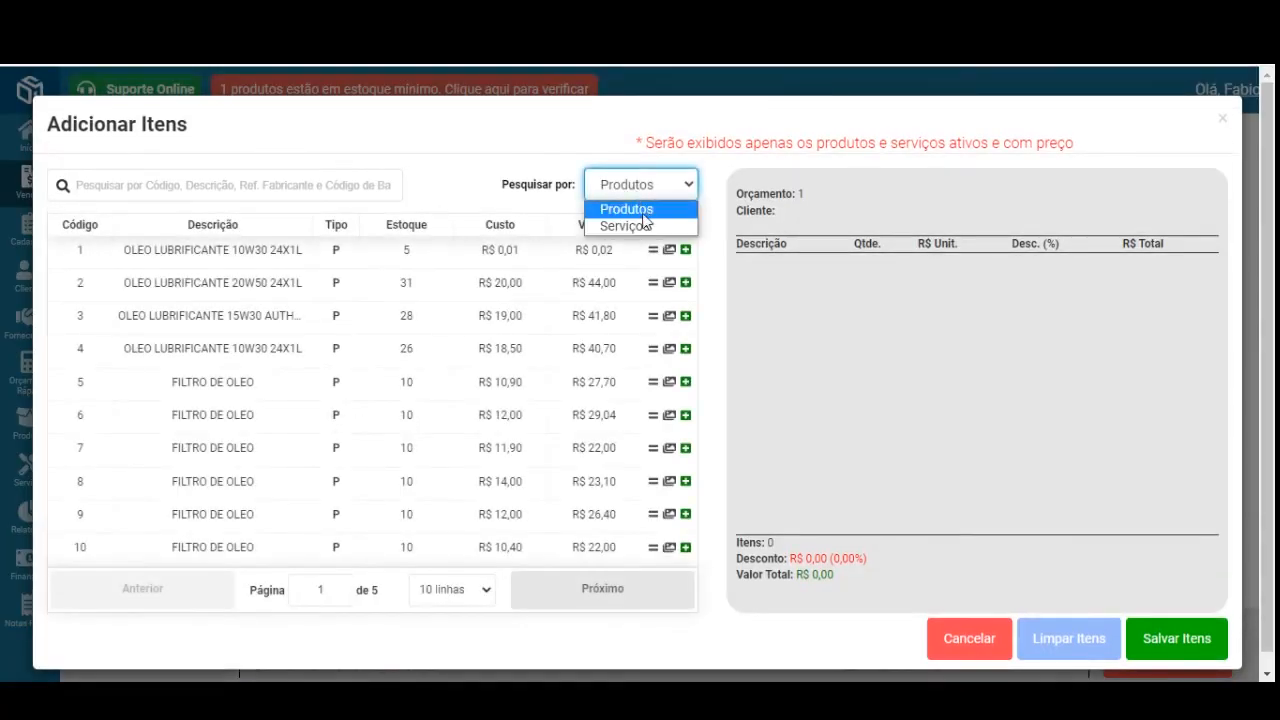
{"action": "left_click", "coordinate": [628, 223]}
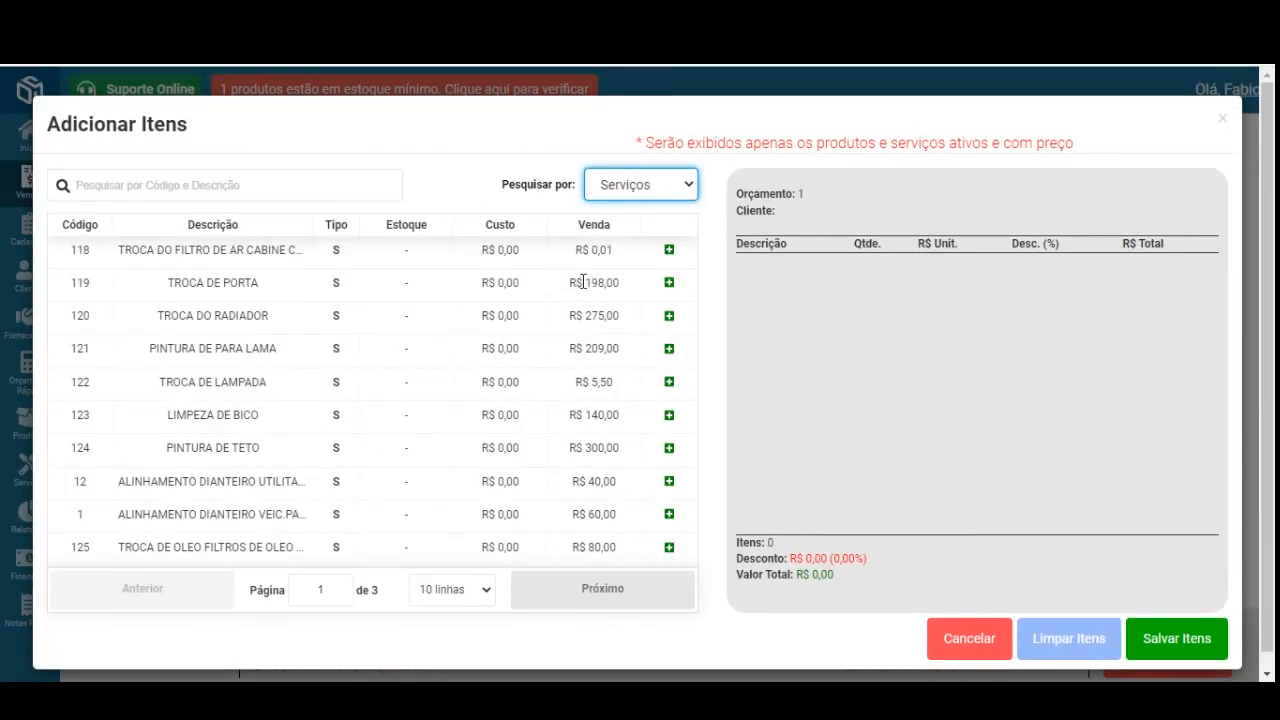
{"action": "left_click_drag", "start_coordinate": [583, 283], "coordinate": [650, 322]}
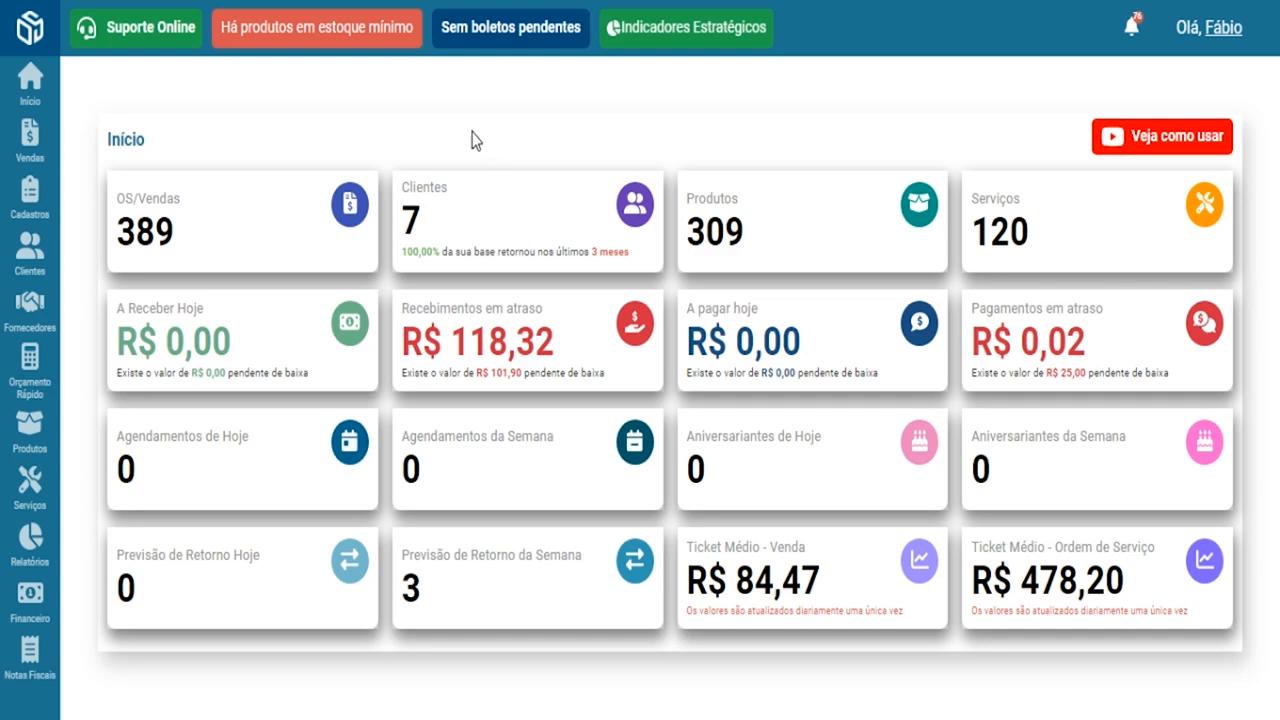
- Start a new promotional price table from the promotional price tables page
{"action": "mouse_move", "coordinate": [57, 222]}
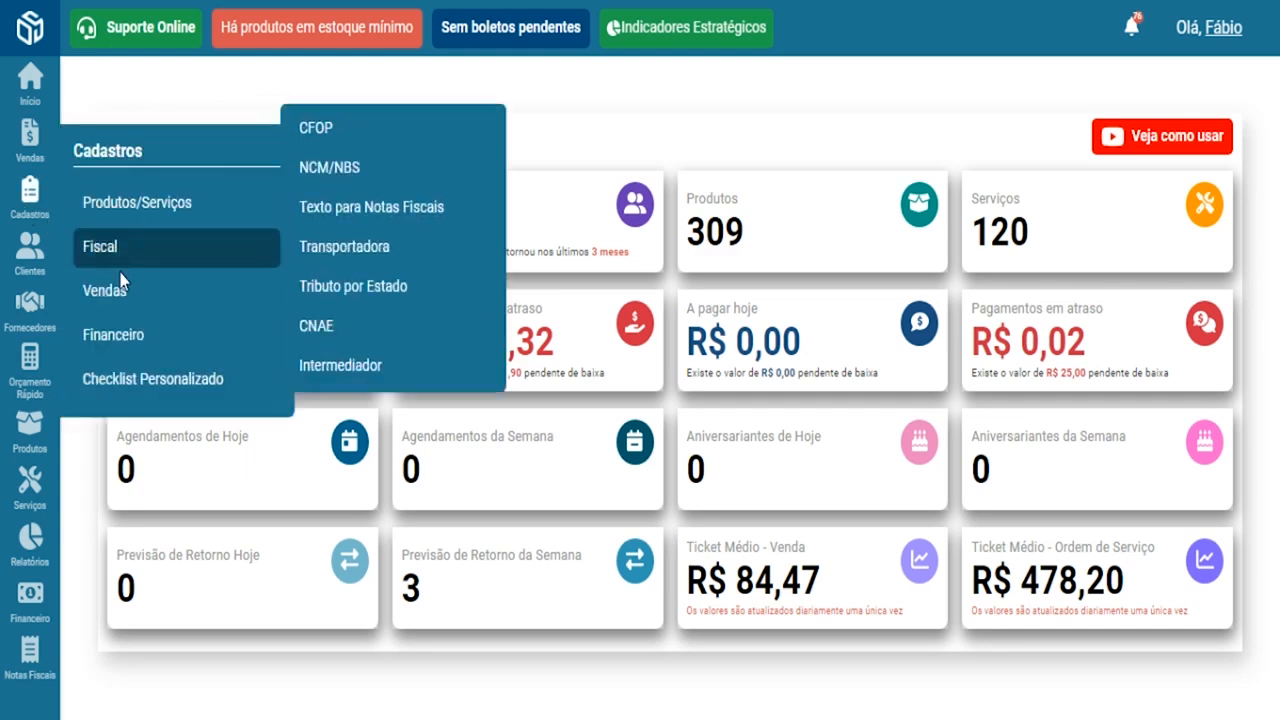
{"action": "mouse_move", "coordinate": [123, 297]}
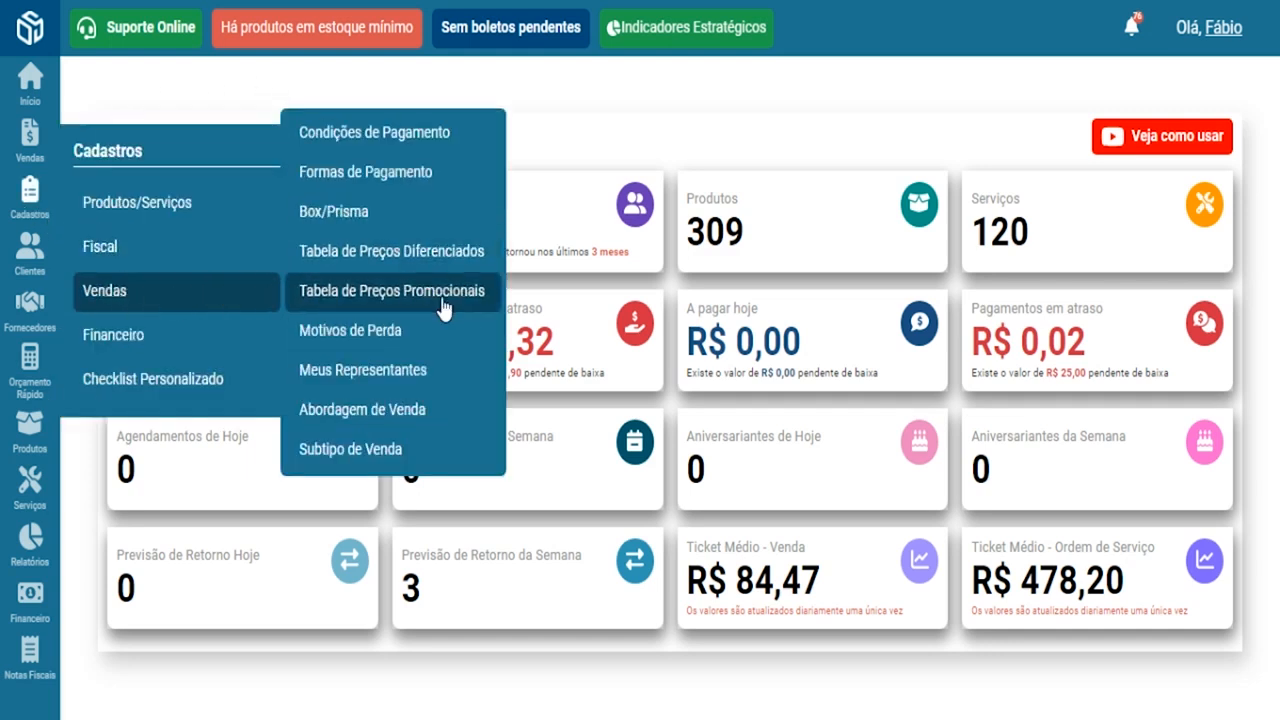
{"action": "left_click", "coordinate": [383, 298]}
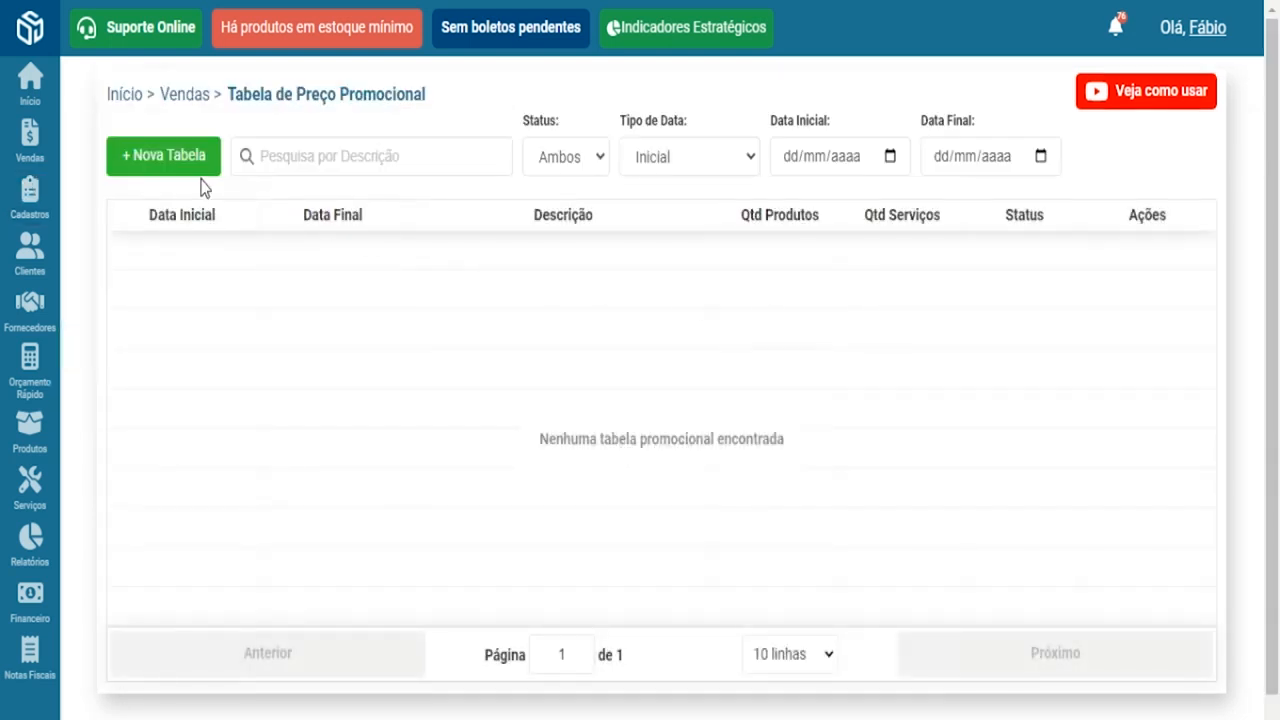
{"action": "left_click", "coordinate": [168, 165]}
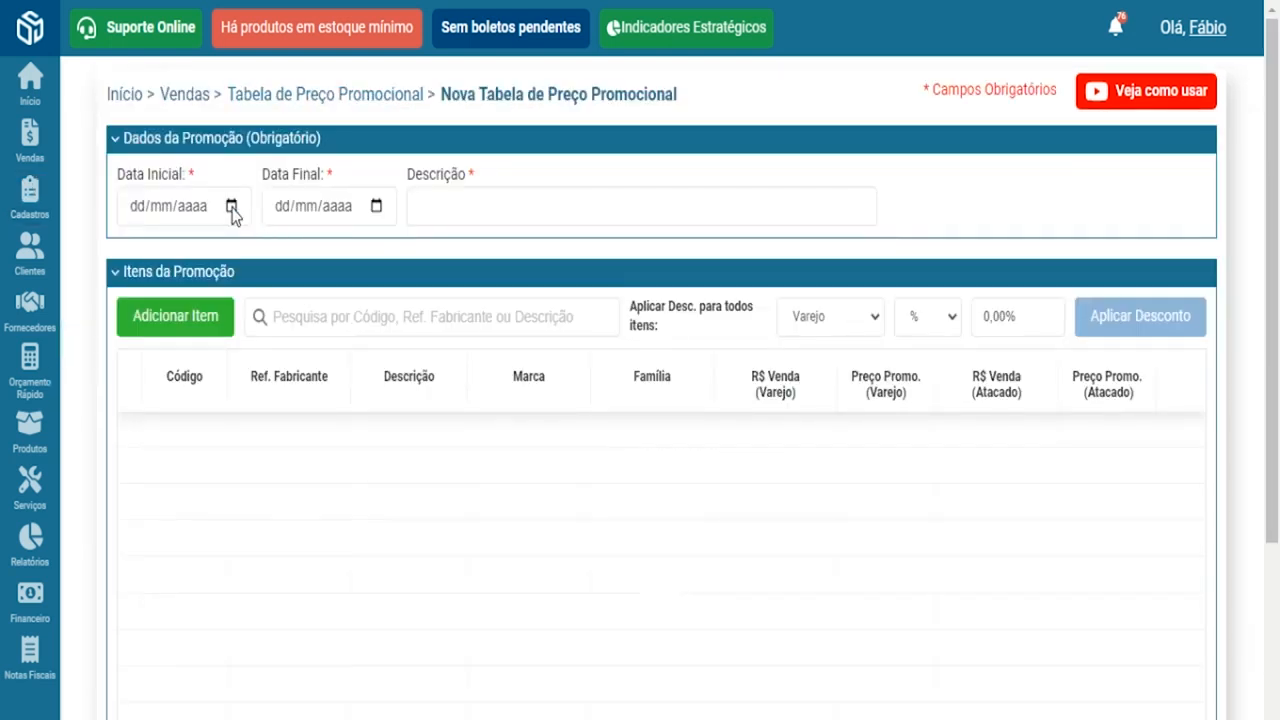
- Date the promotion 15/07/2024 to 20/07/2024, describe it 'Promoção da semana', and open Adicionar Item
{"action": "left_click", "coordinate": [233, 208]}
{"action": "left_click", "coordinate": [168, 390]}
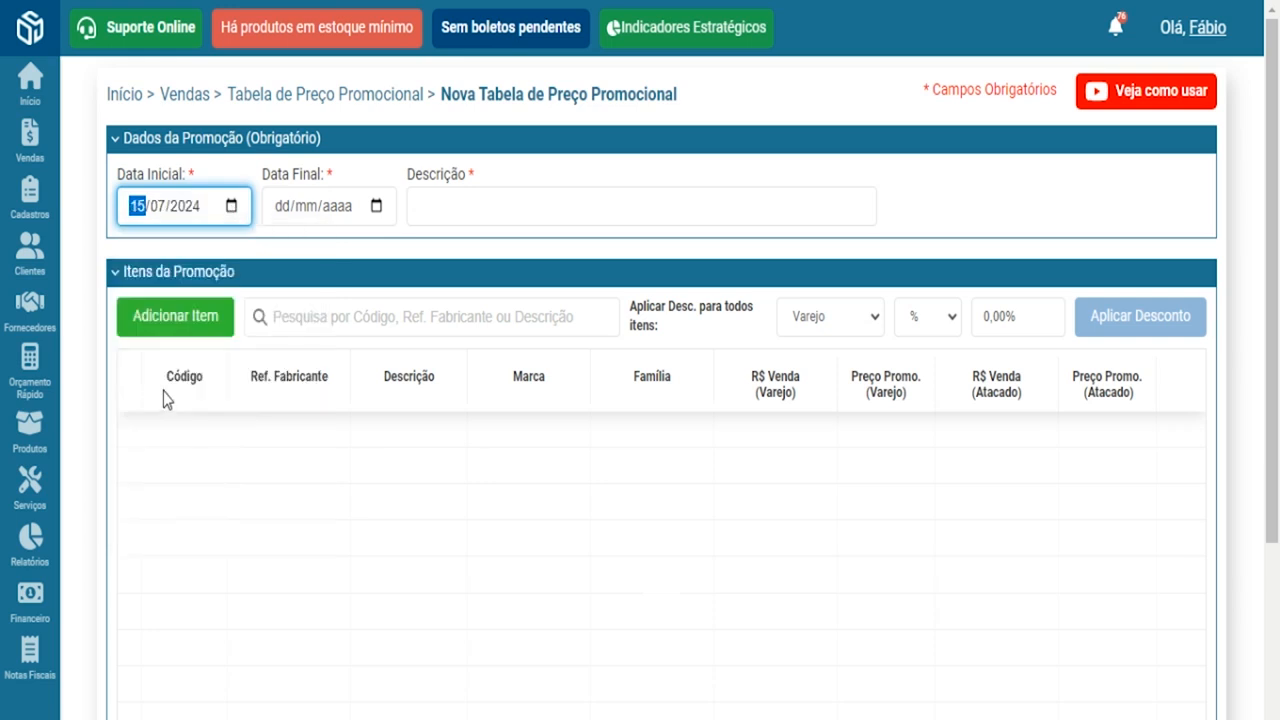
{"action": "left_click", "coordinate": [376, 206]}
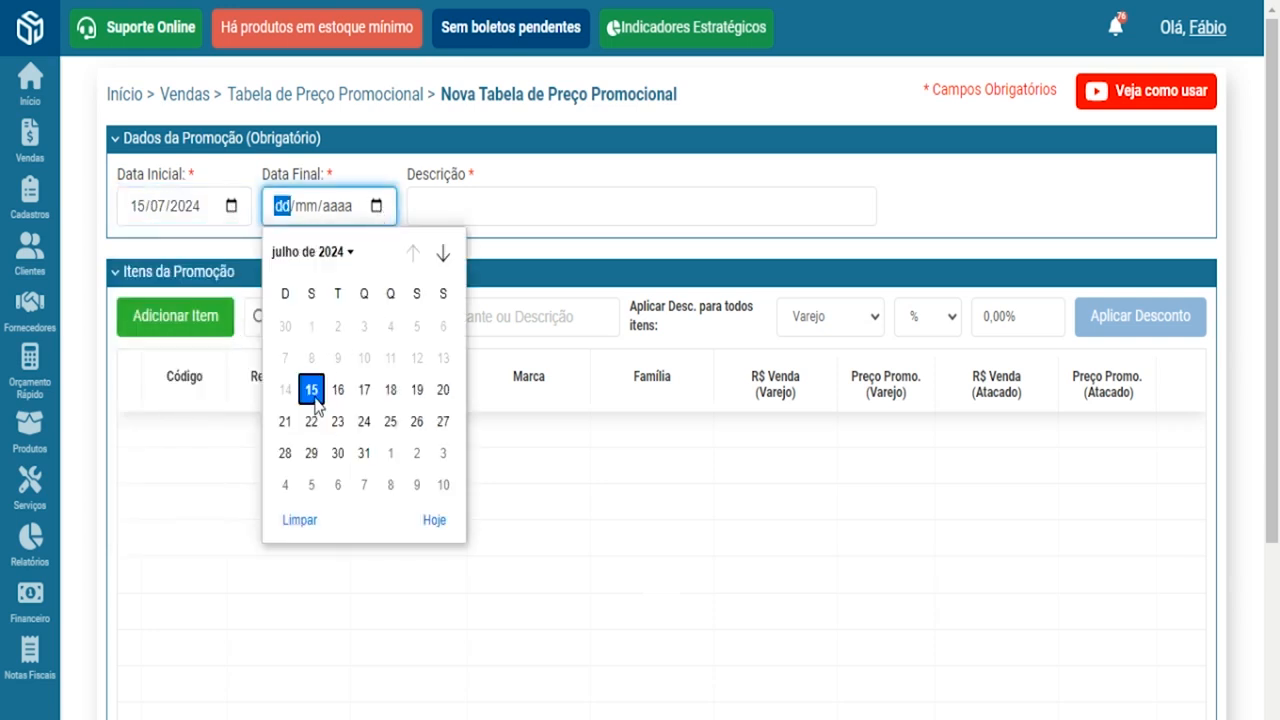
{"action": "left_click", "coordinate": [443, 390]}
{"action": "left_click", "coordinate": [443, 210]}
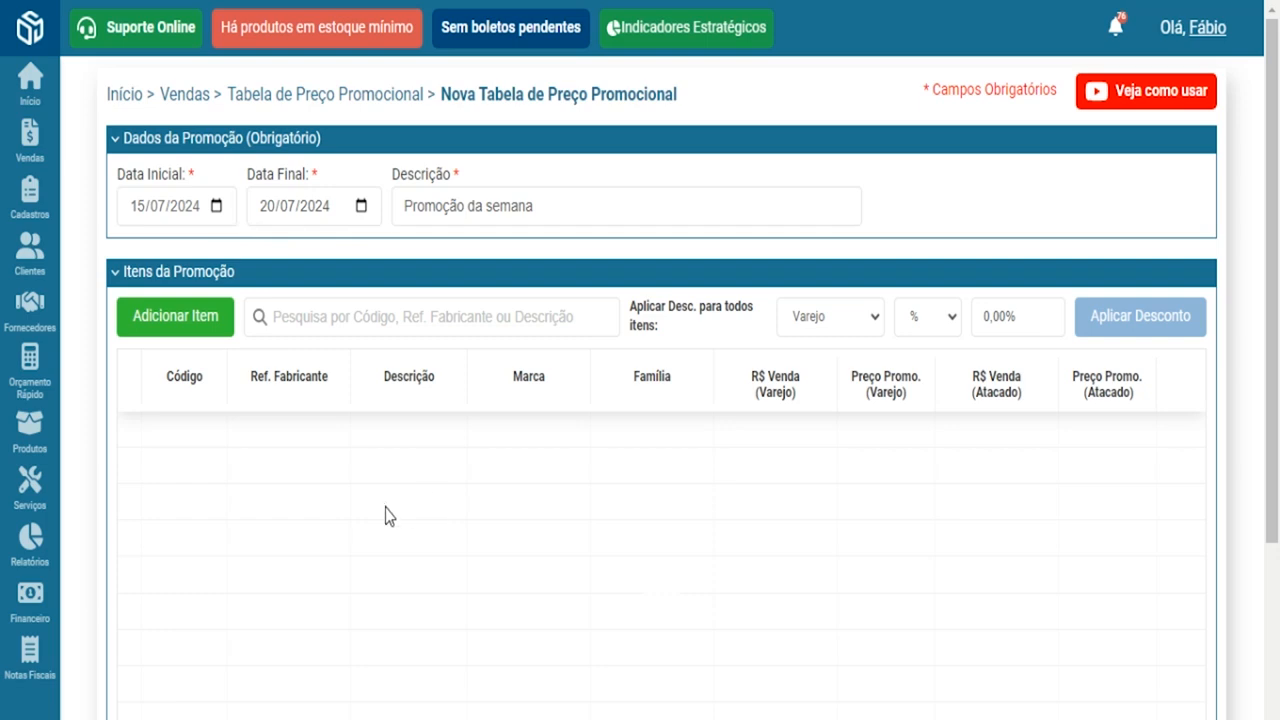
{"action": "left_click", "coordinate": [181, 334]}
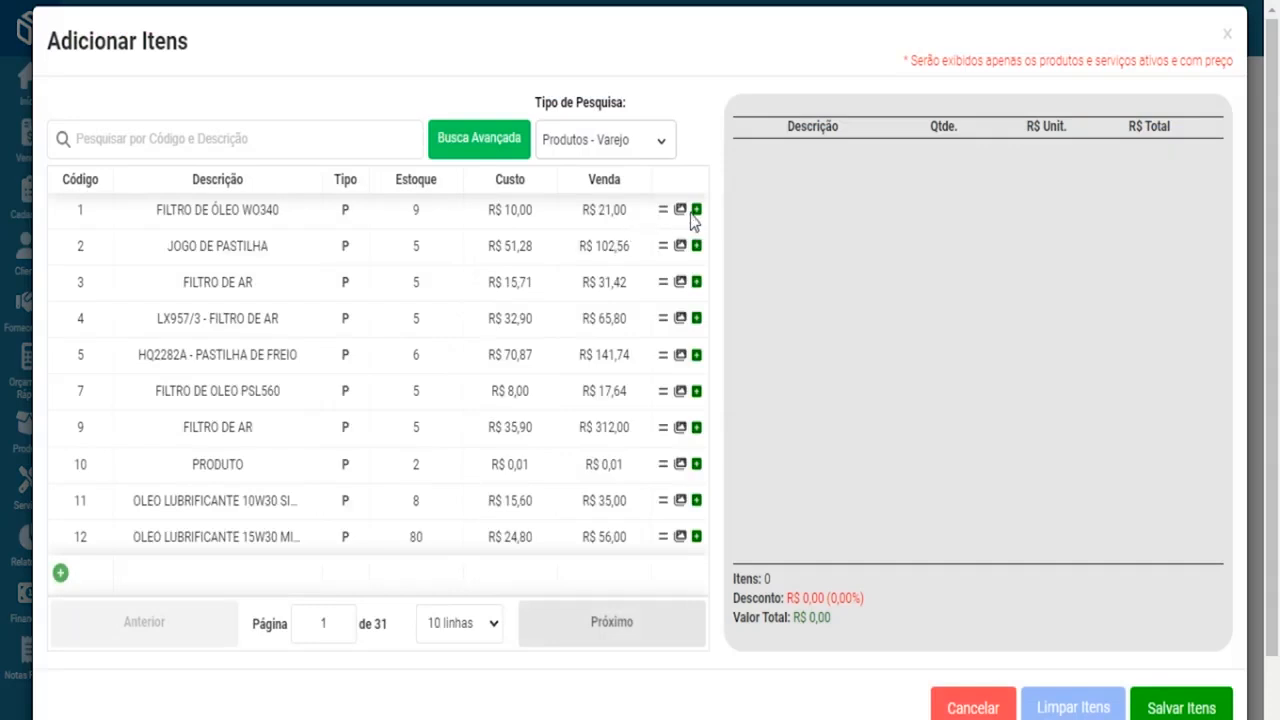
- Add FILTRO DE ÓLEO WO340, JOGO DE PASTILHA, FILTRO DE AR and LX957/3 - FILTRO DE AR, then save the items
{"action": "left_click", "coordinate": [697, 210]}
{"action": "left_click", "coordinate": [697, 246]}
{"action": "left_click", "coordinate": [697, 282]}
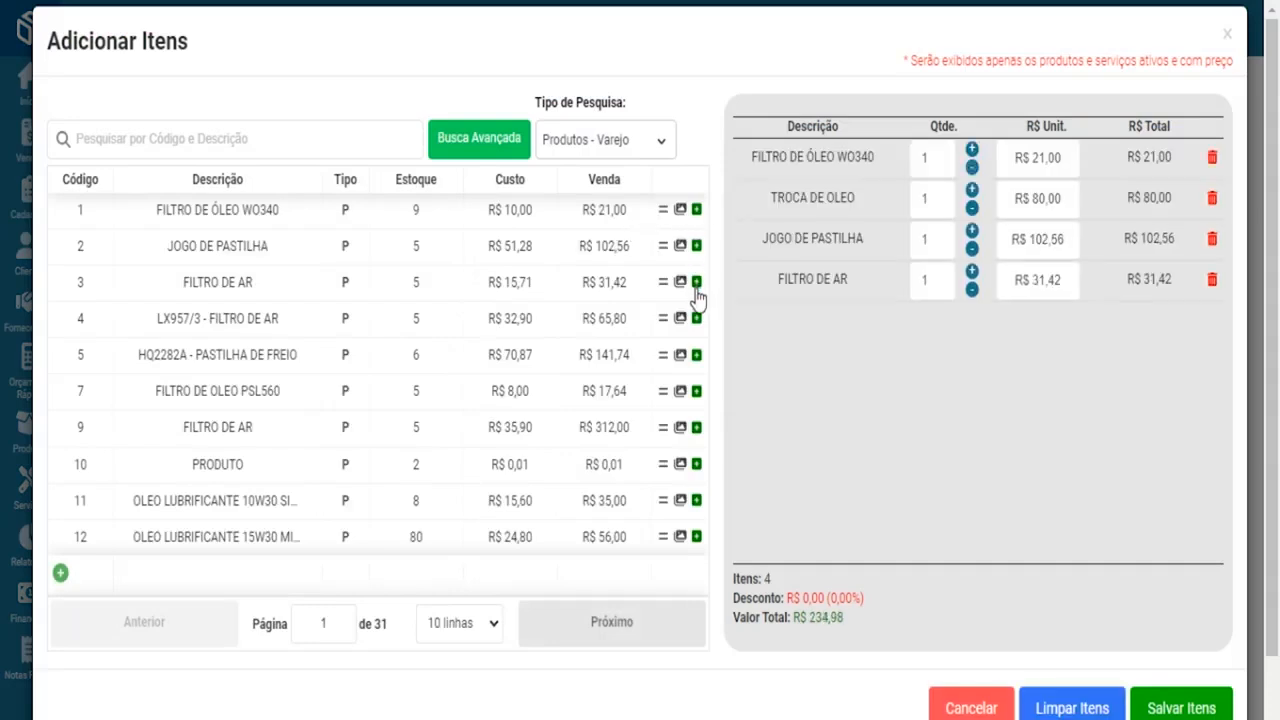
{"action": "left_click", "coordinate": [697, 318]}
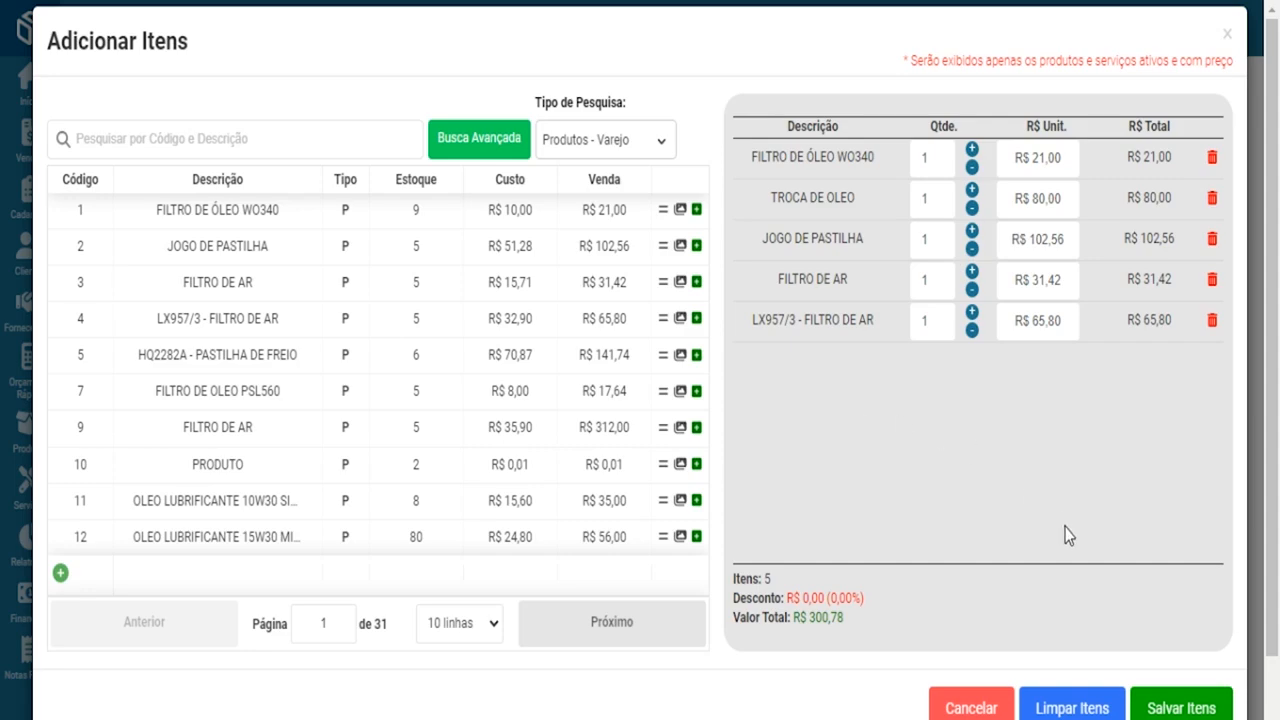
{"action": "left_click", "coordinate": [1181, 708]}
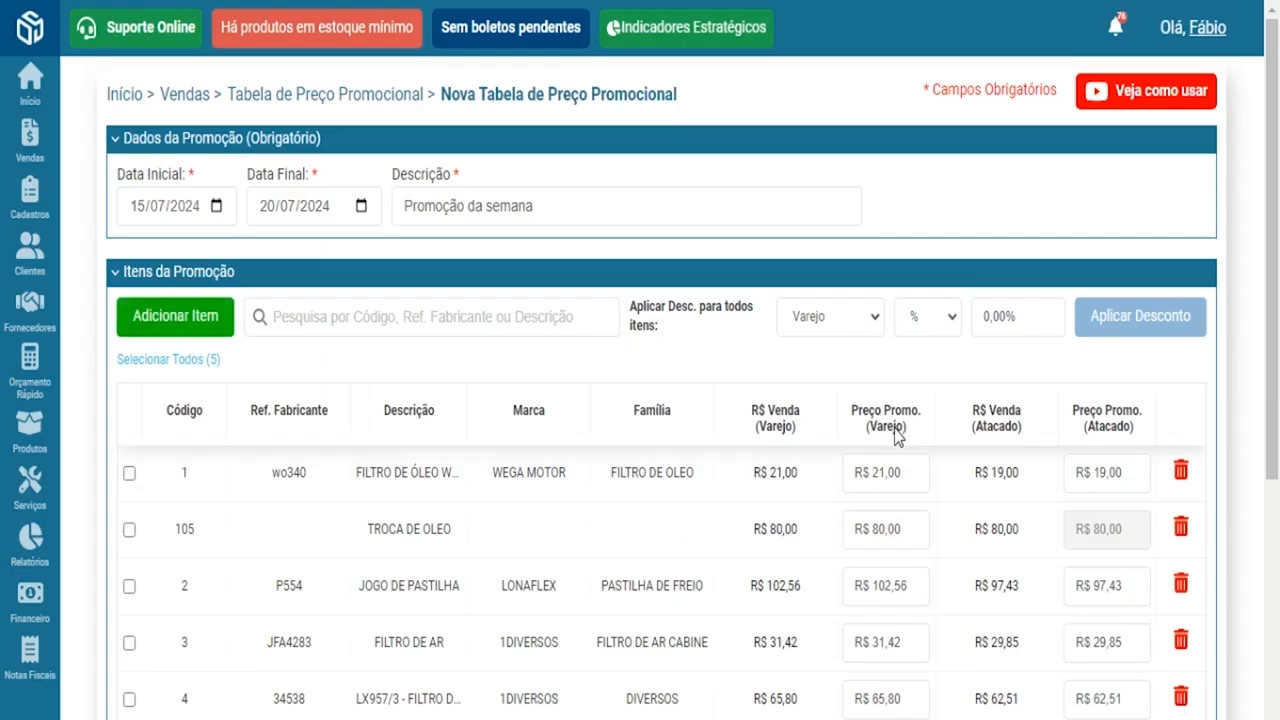
- Select the current discount value and choose which price list receives the discount
{"action": "scroll", "coordinate": [851, 377], "scroll_direction": "down", "scroll_amount": 2}
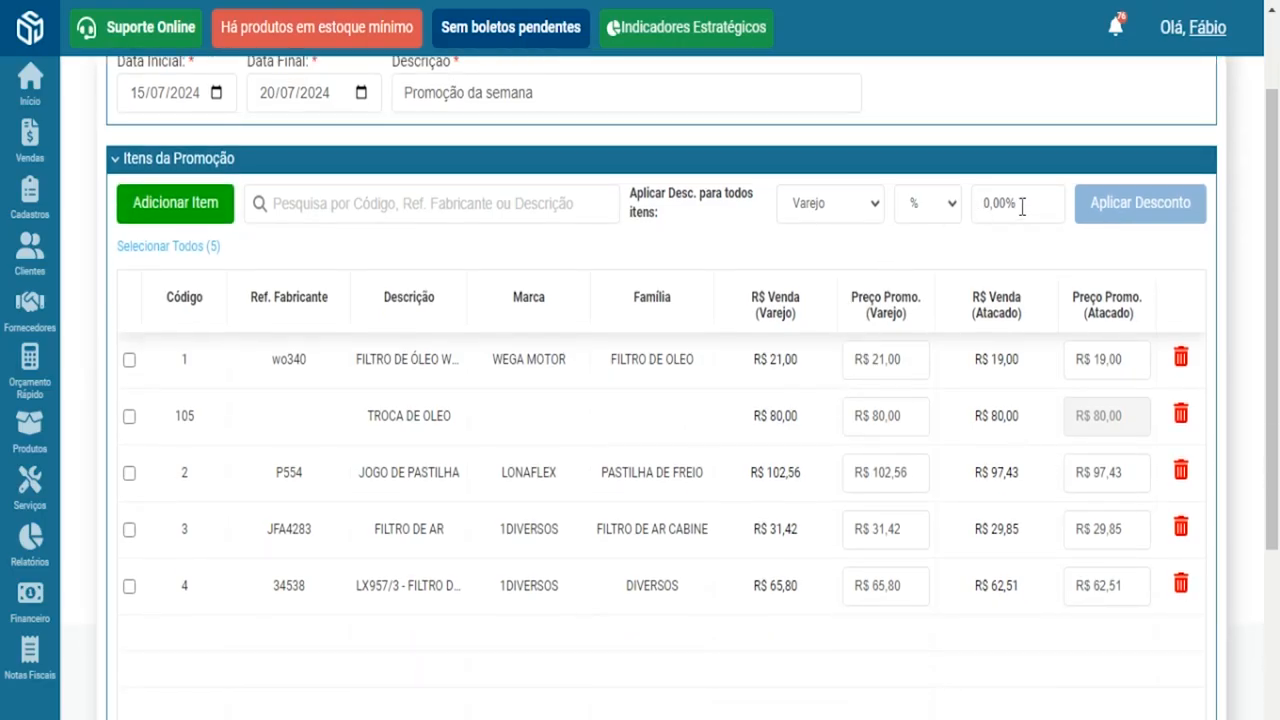
{"action": "left_click_drag", "start_coordinate": [1020, 206], "coordinate": [878, 228]}
{"action": "left_click", "coordinate": [879, 215]}
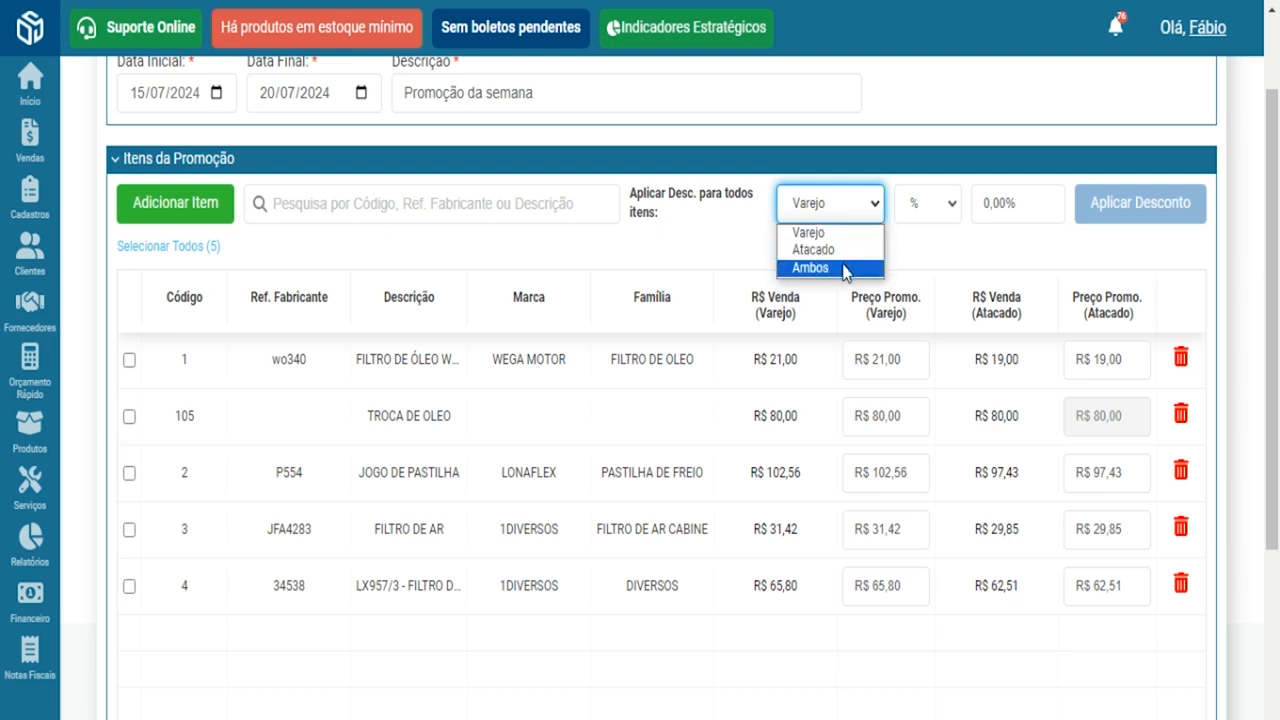
- Apply a 10% discount to both retail and wholesale prices of all five items
{"action": "left_click", "coordinate": [845, 268]}
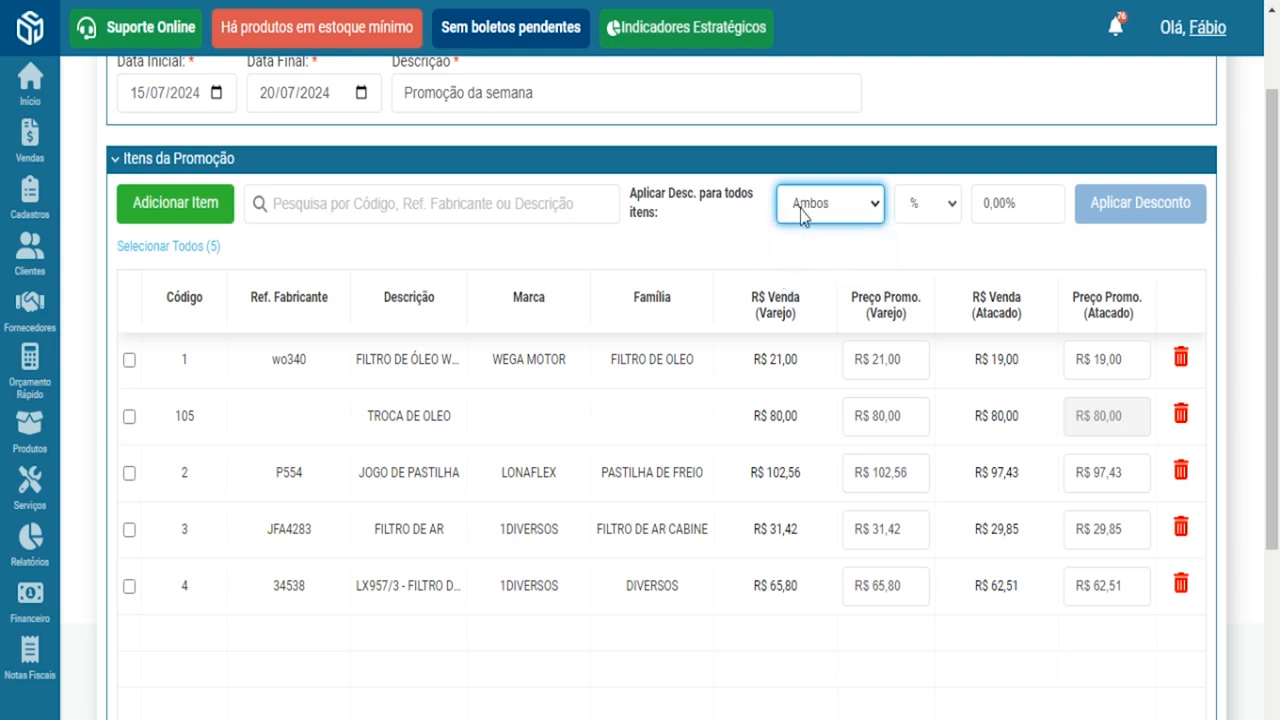
{"action": "left_click", "coordinate": [990, 210]}
{"action": "type", "text": "10"}
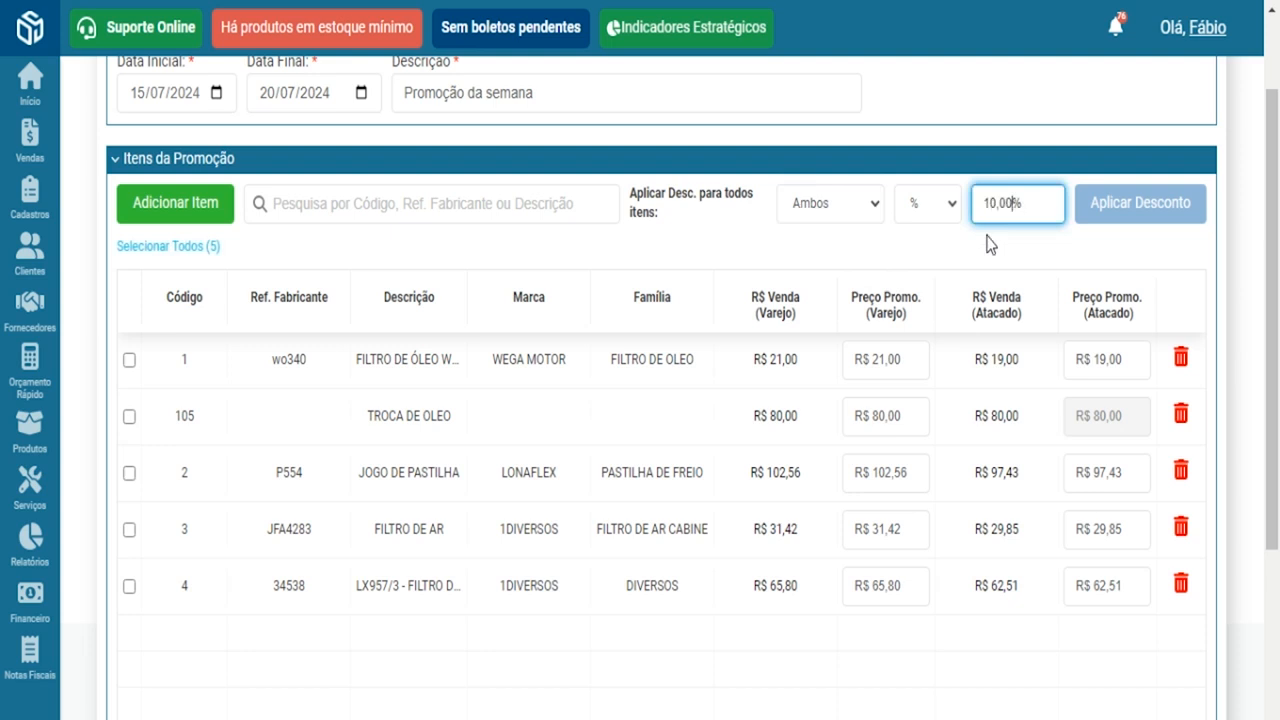
{"action": "left_click", "coordinate": [155, 247]}
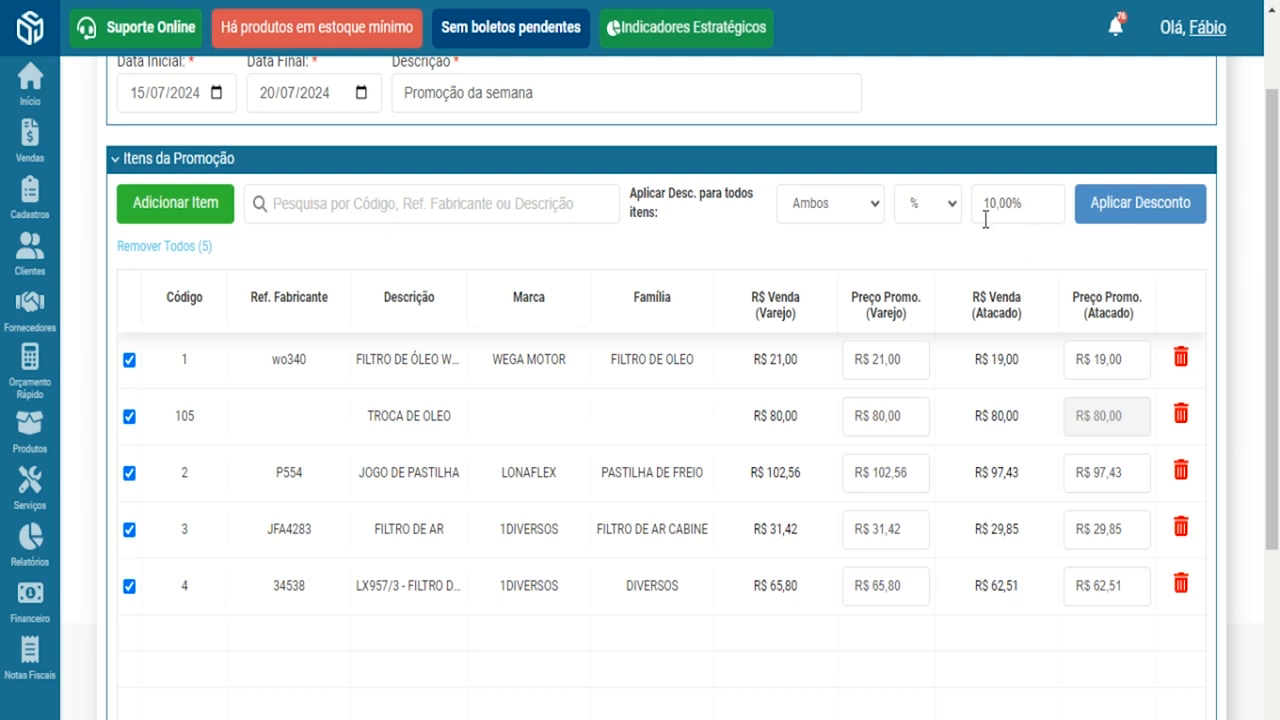
{"action": "left_click", "coordinate": [1124, 205]}
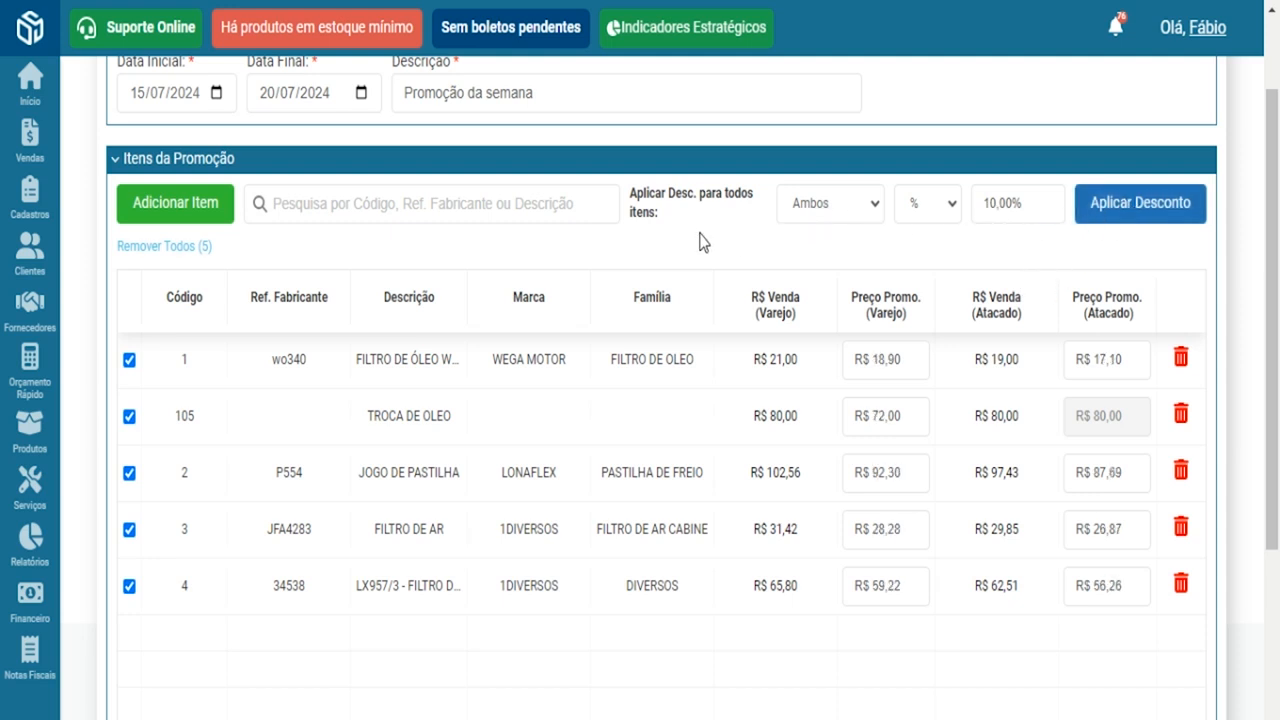
- Check the discounted prices, such as wholesale R$ 17,10, and save the promotion table
{"action": "scroll", "coordinate": [800, 275], "scroll_direction": "down", "scroll_amount": 1}
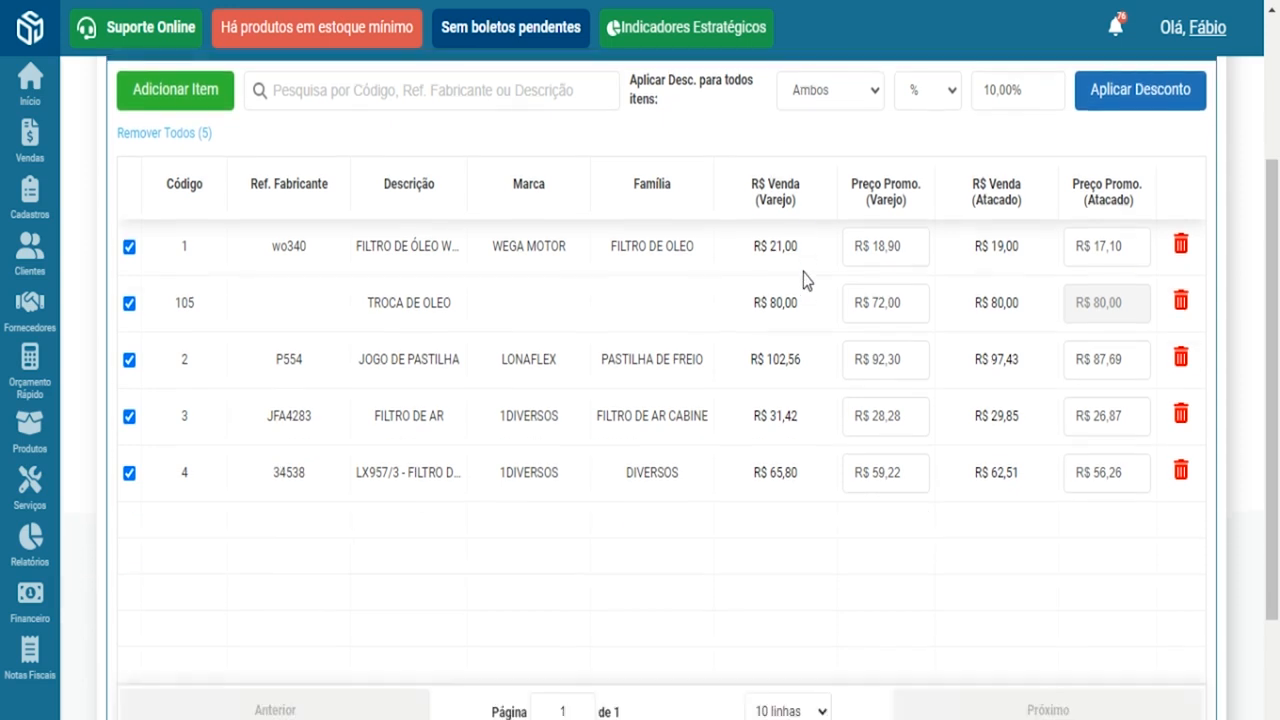
{"action": "double_click", "coordinate": [872, 250]}
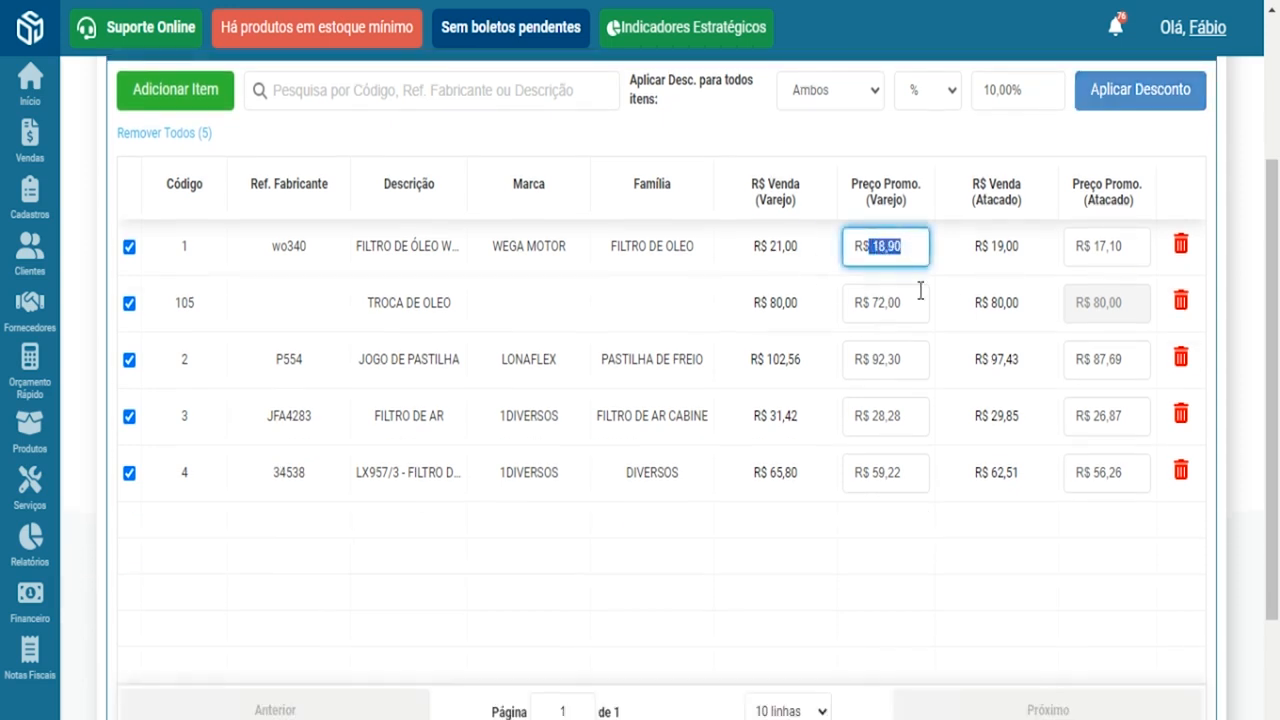
{"action": "double_click", "coordinate": [1104, 250]}
{"action": "left_click", "coordinate": [1105, 250]}
{"action": "scroll", "coordinate": [1038, 314], "scroll_direction": "down", "scroll_amount": 2}
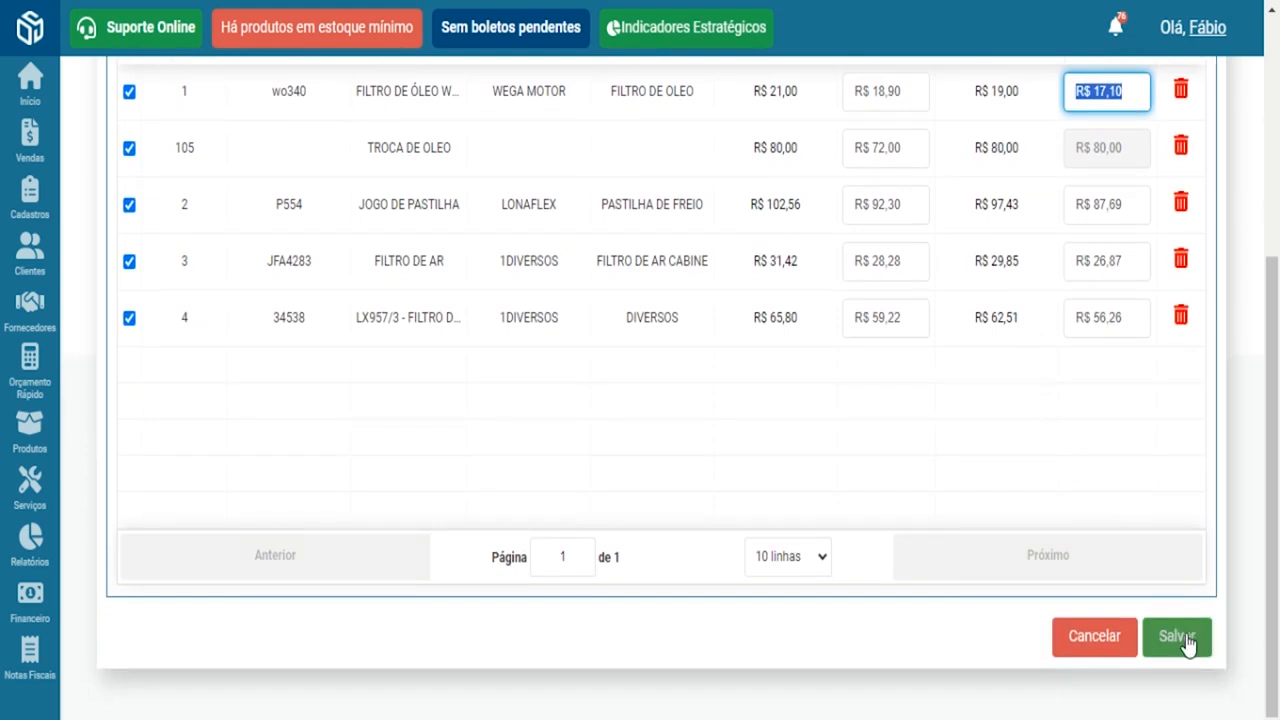
{"action": "left_click", "coordinate": [1188, 645]}
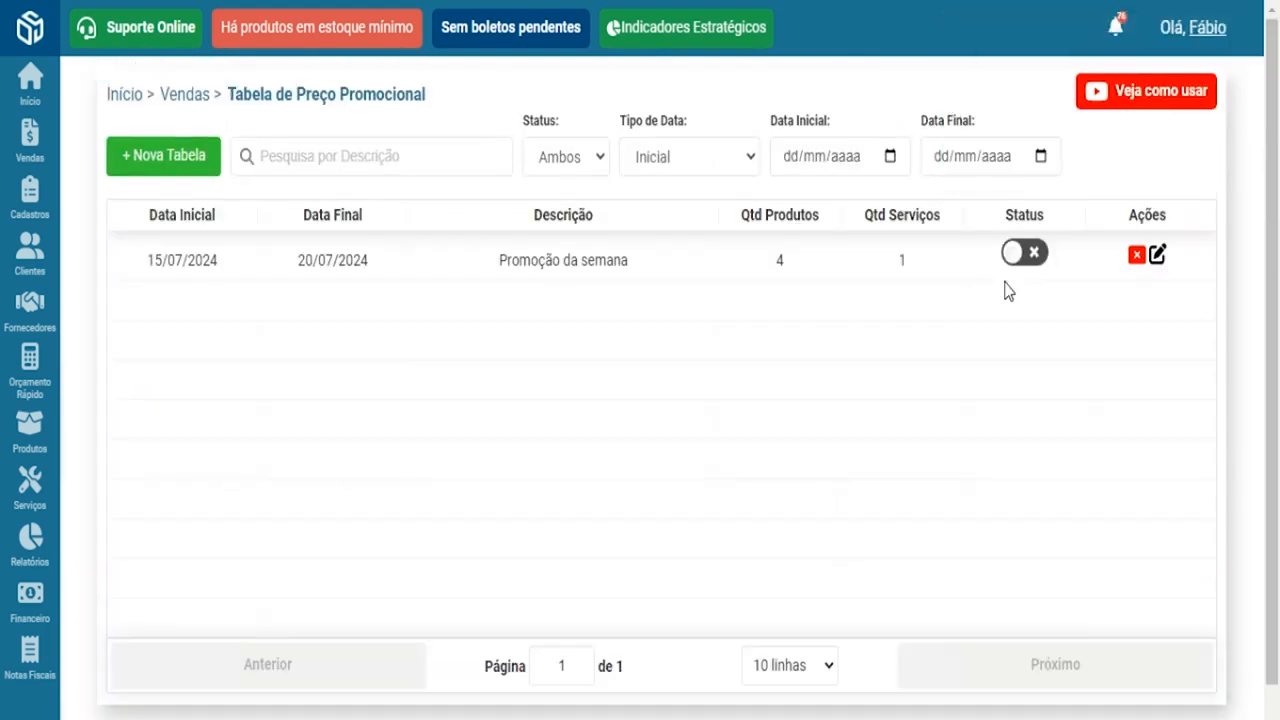
- Switch the Promoção da semana table's status to active
{"action": "left_click", "coordinate": [1014, 254]}
{"action": "left_click_drag", "start_coordinate": [471, 261], "coordinate": [635, 266]}
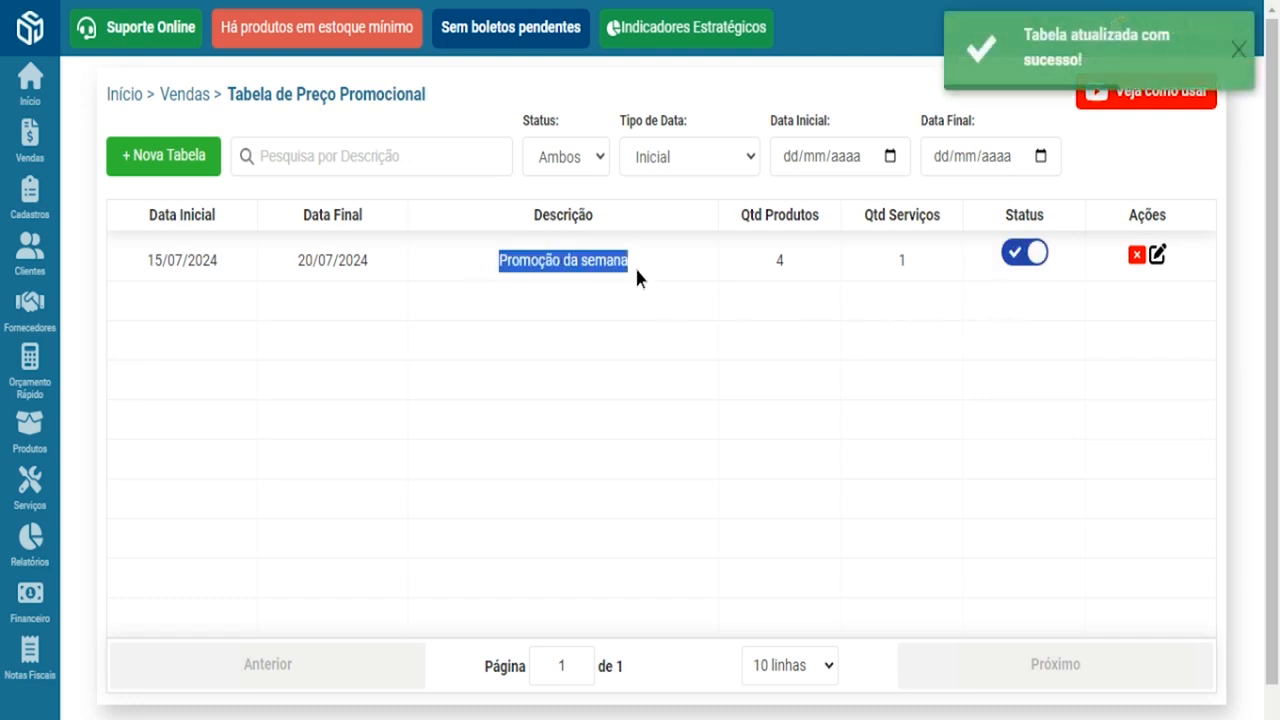
{"action": "left_click", "coordinate": [902, 324]}
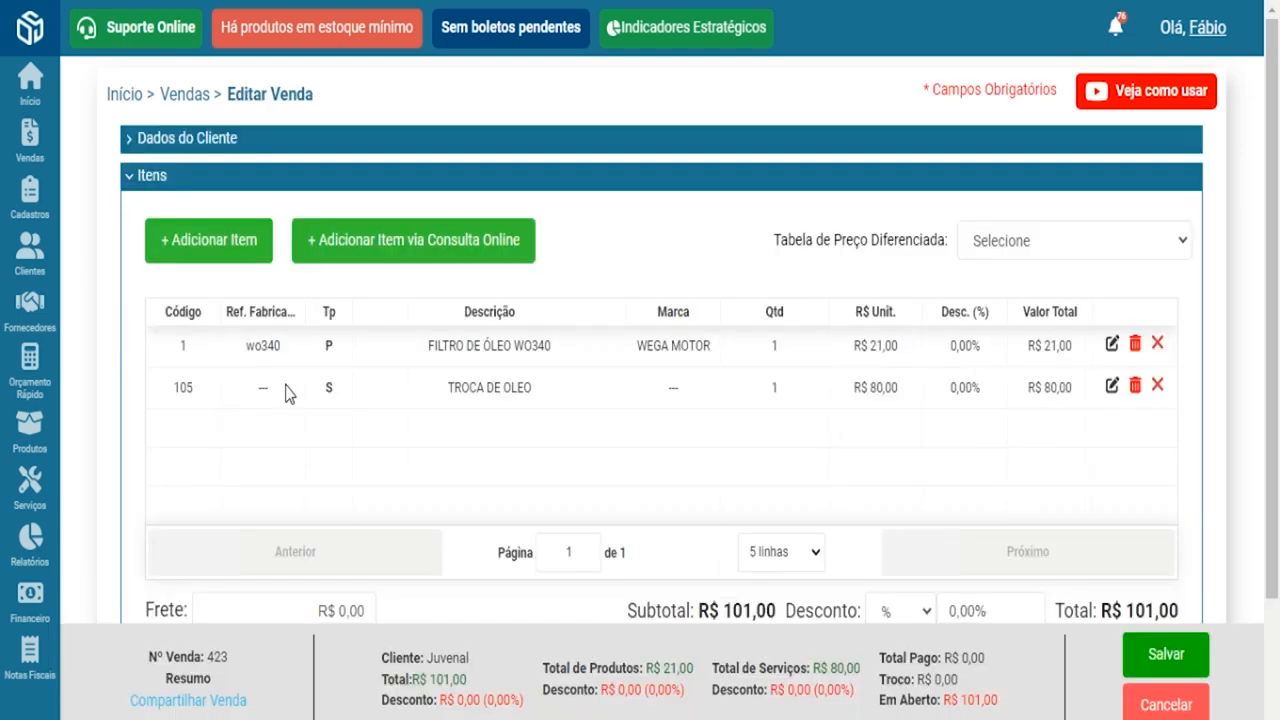
- Open the sale's item picker and check the promotional price R$ 18,90 on the first product
{"action": "left_click", "coordinate": [215, 250]}
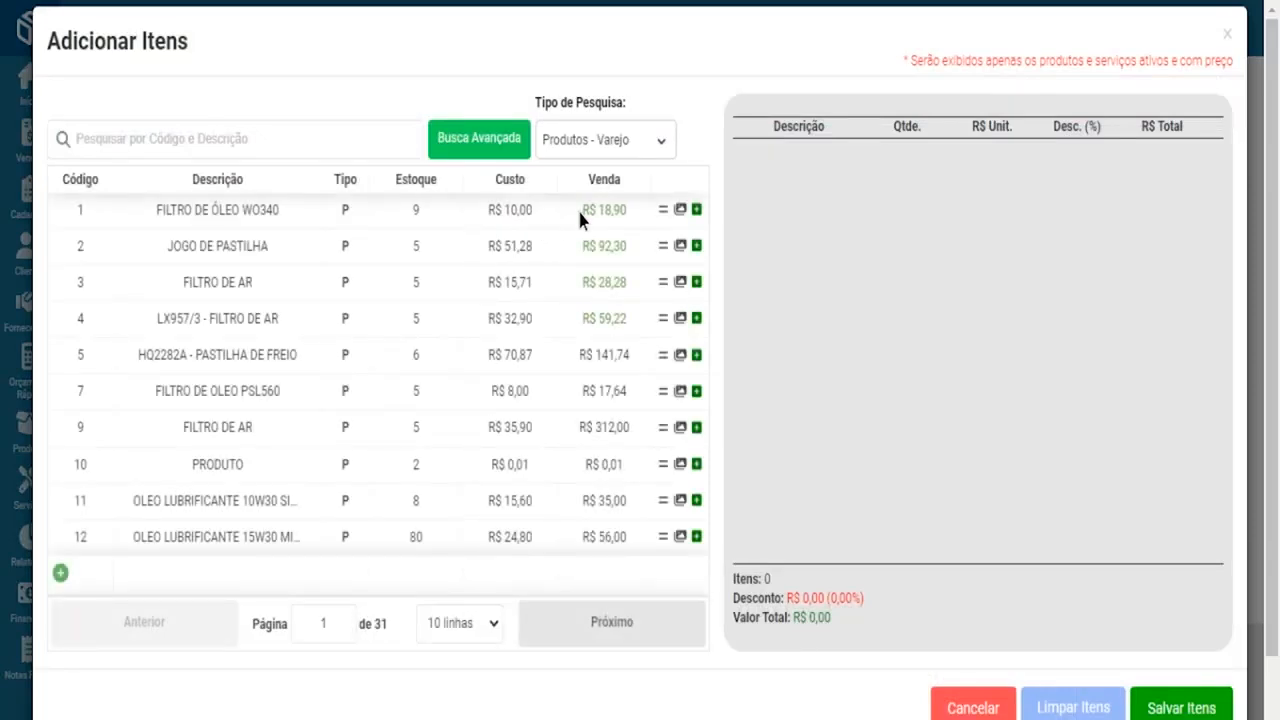
{"action": "left_click_drag", "start_coordinate": [580, 210], "coordinate": [628, 208]}
{"action": "double_click", "coordinate": [589, 210]}
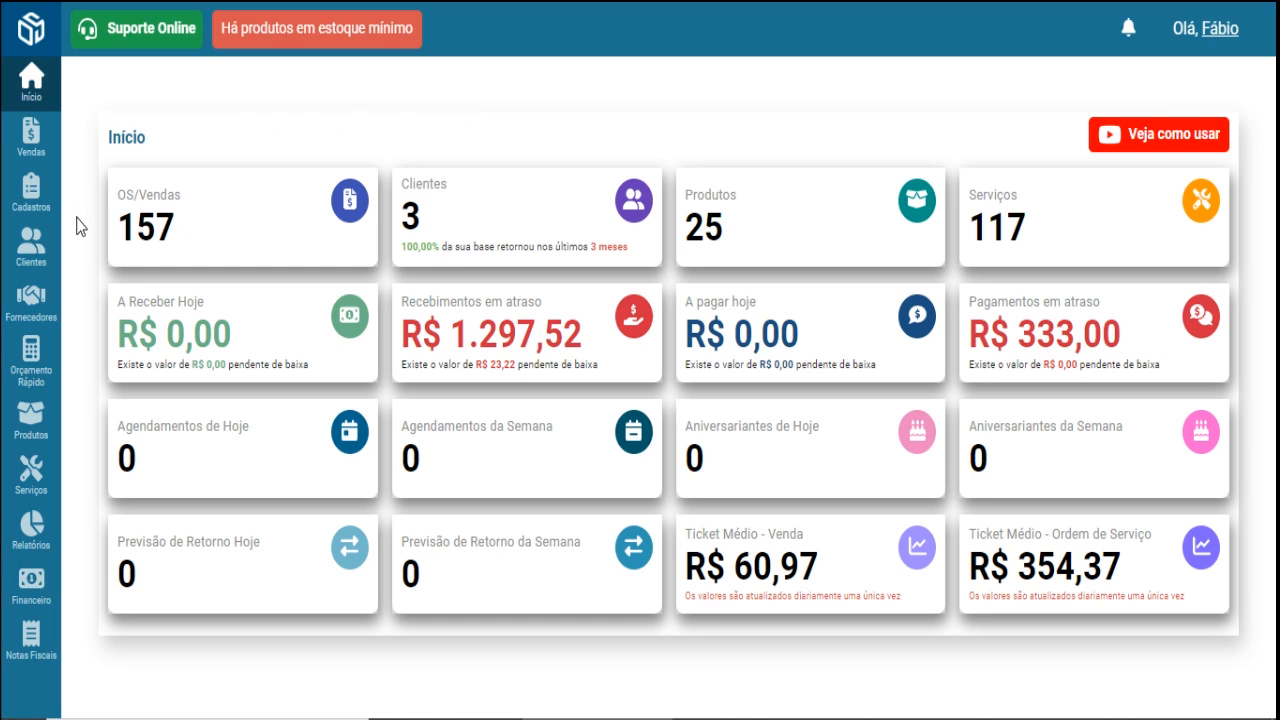
- Open Motivos de Perda, begin a new loss reason without saving, and return to the list
{"action": "mouse_move", "coordinate": [30, 195]}
{"action": "mouse_move", "coordinate": [120, 225]}
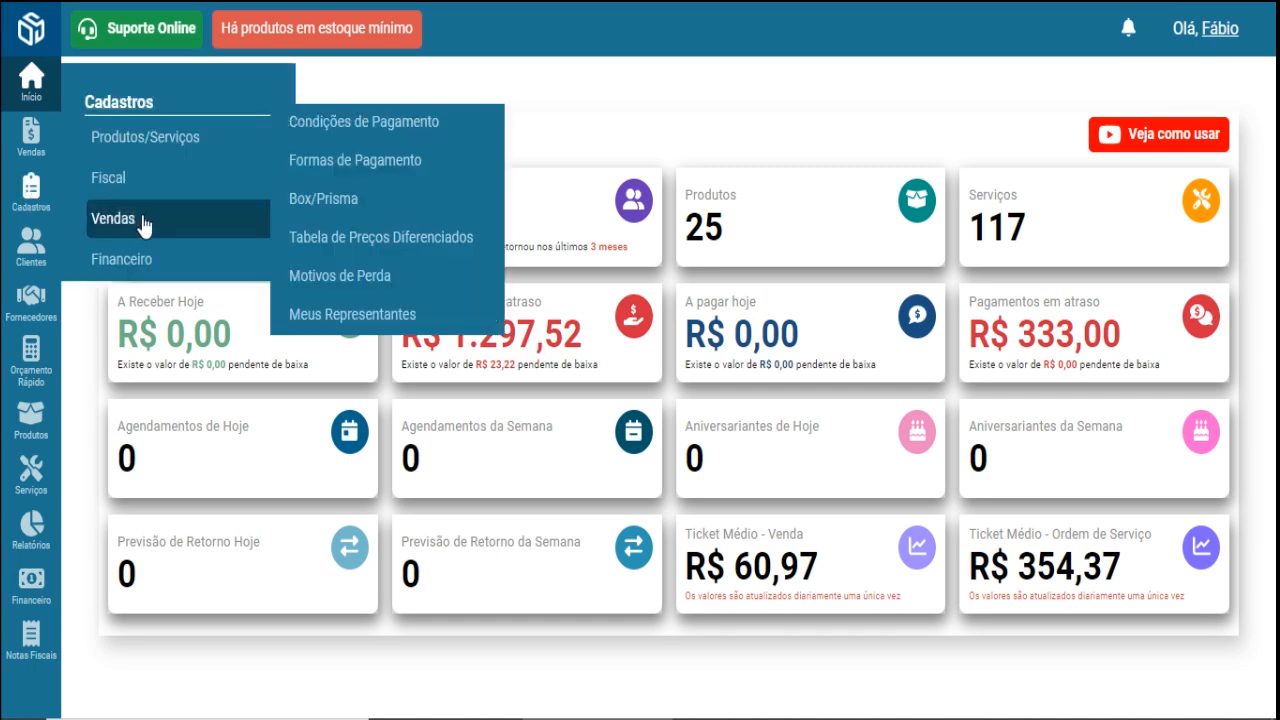
{"action": "left_click", "coordinate": [405, 285]}
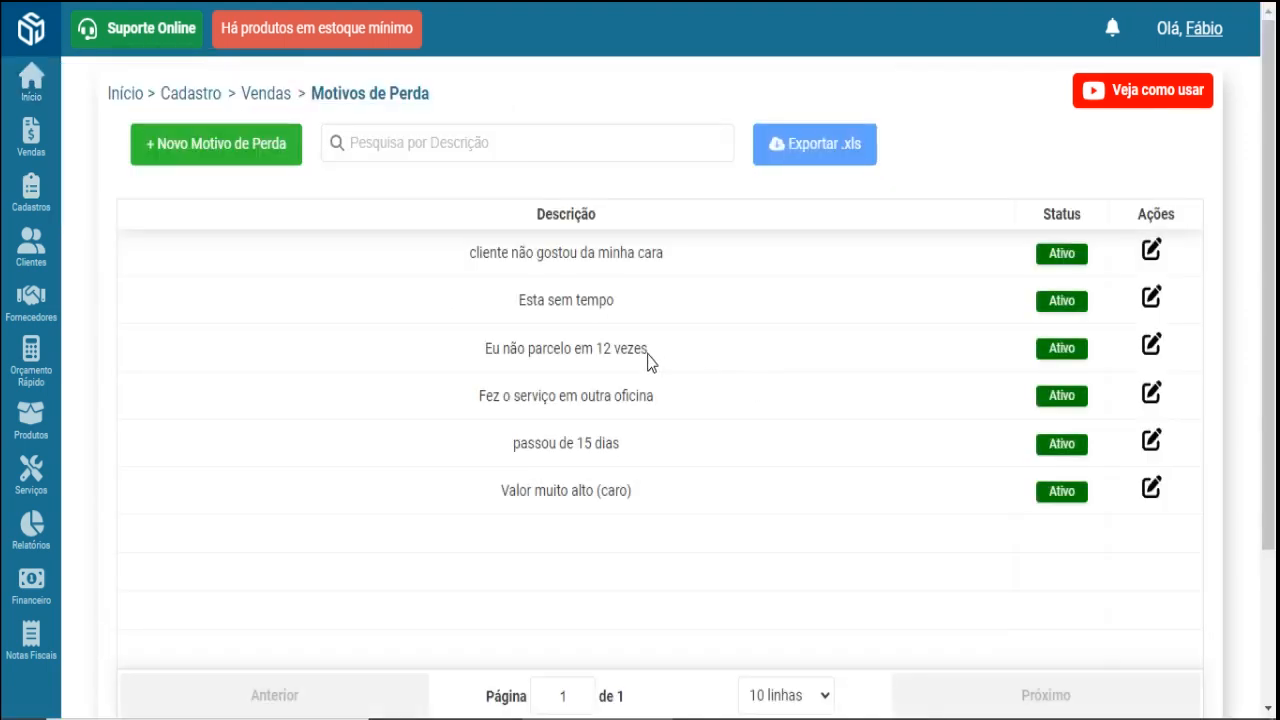
{"action": "left_click", "coordinate": [215, 147]}
{"action": "left_click", "coordinate": [244, 216]}
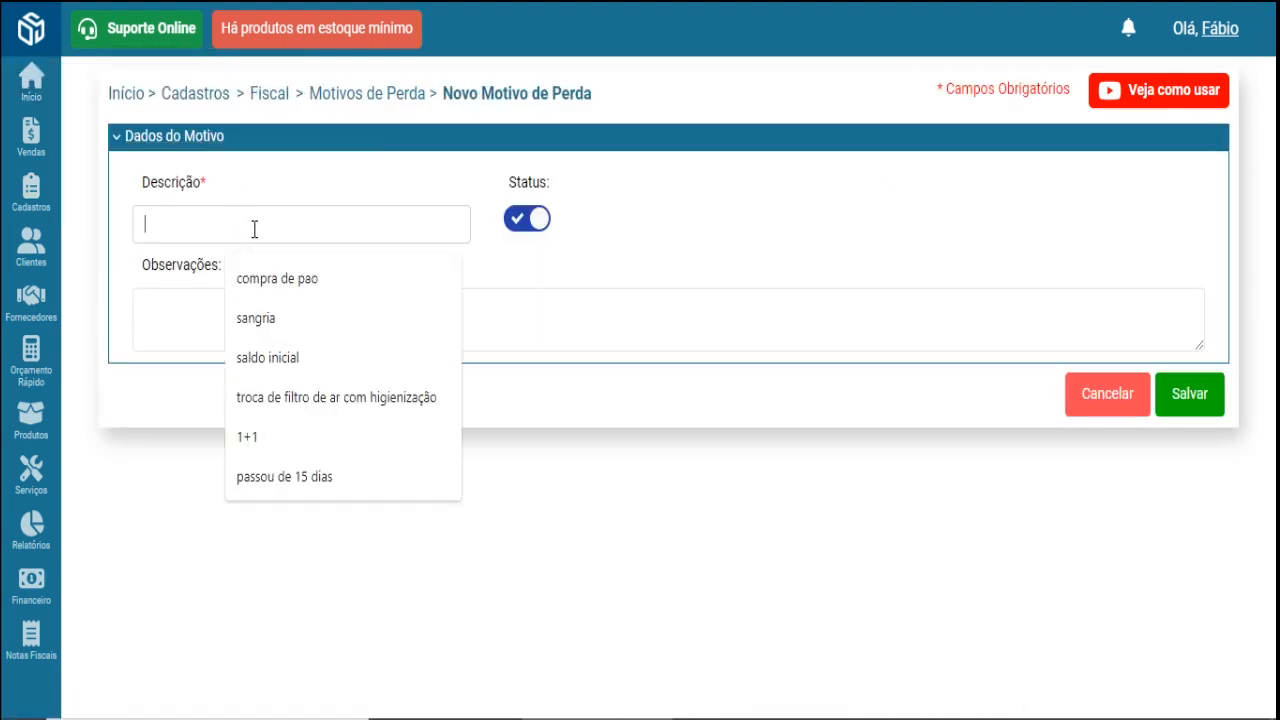
{"action": "left_click", "coordinate": [368, 97]}
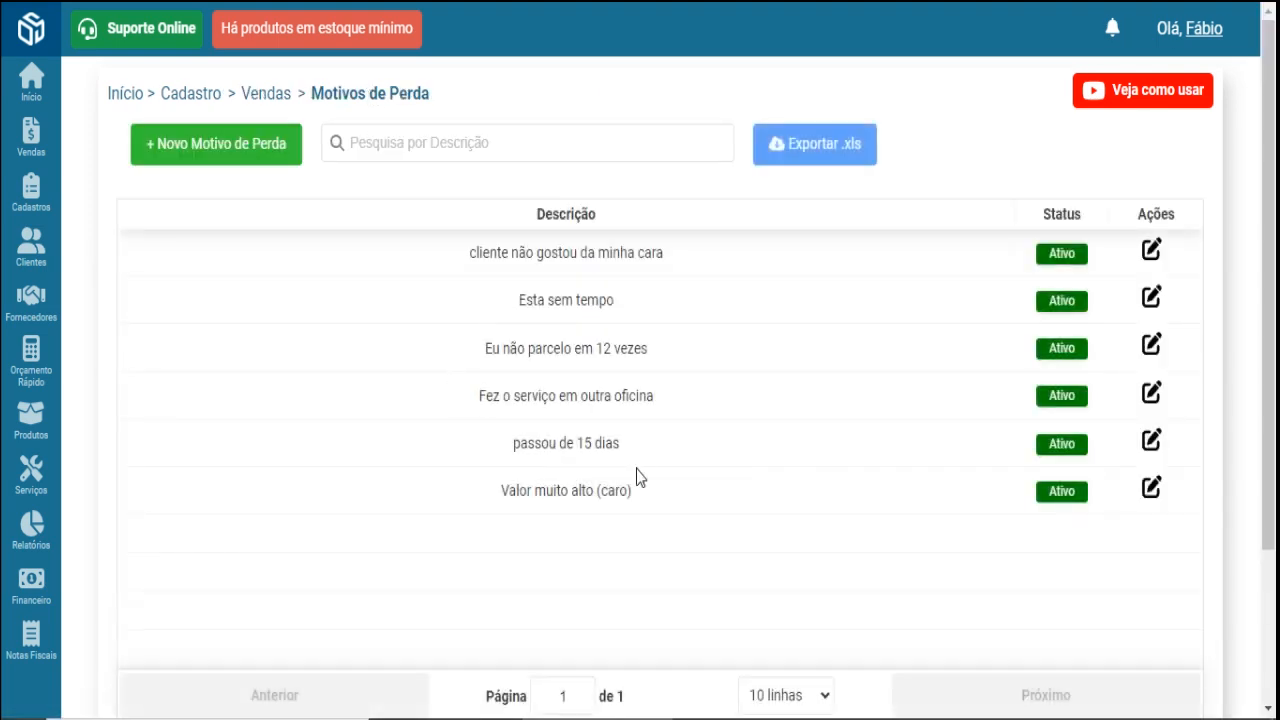
{"action": "left_click", "coordinate": [1206, 32]}
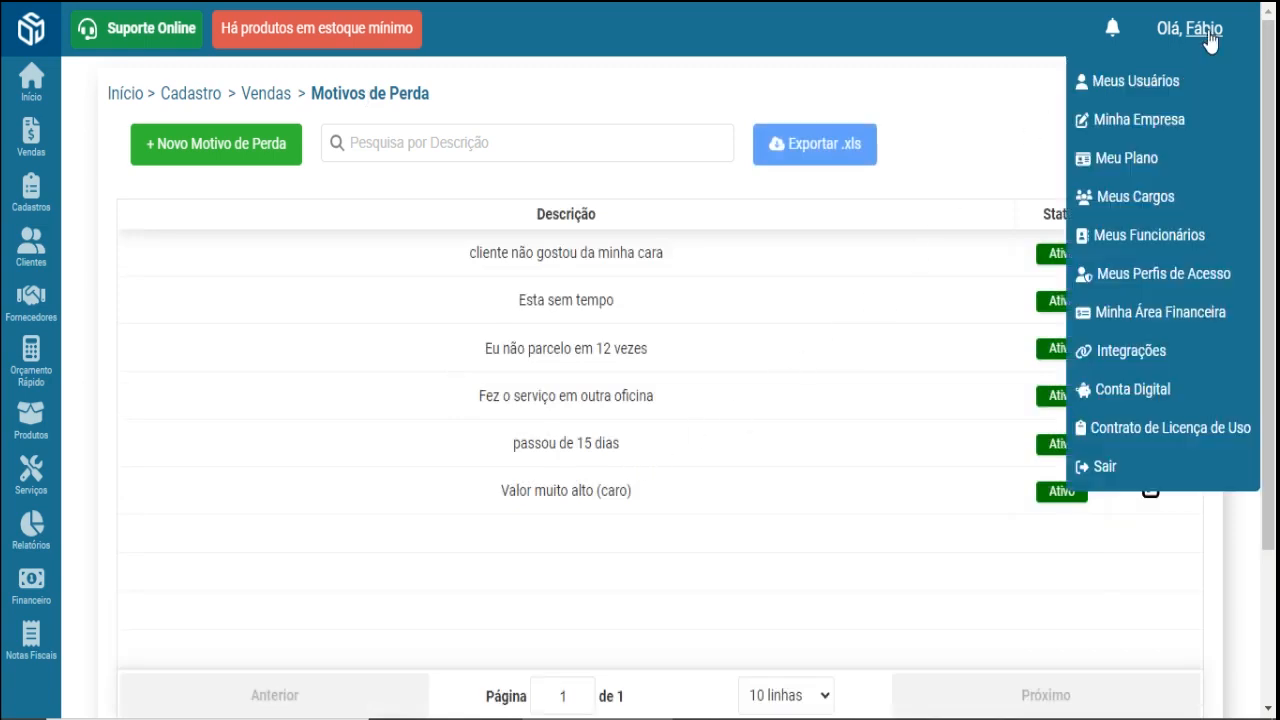
- Review Minha Empresa settings' 15-day automatic quote closing, then go to Vendas/Ordem de Serviço
{"action": "left_click", "coordinate": [1210, 122]}
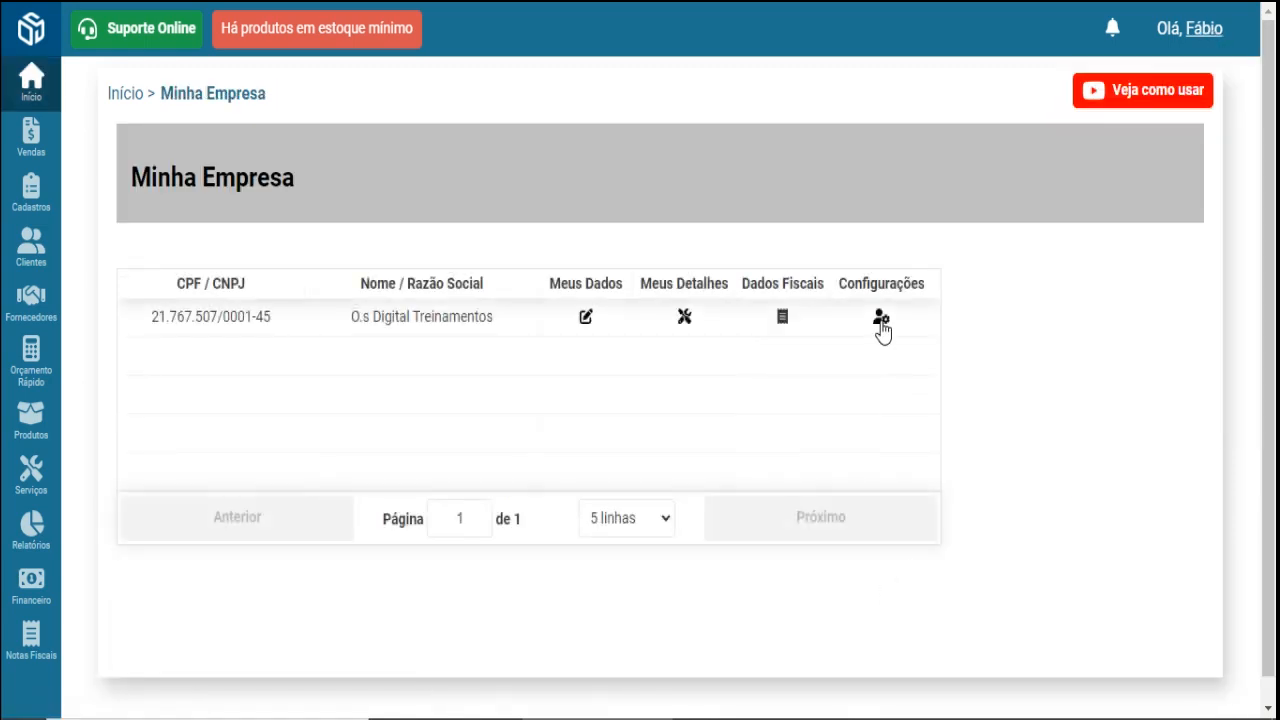
{"action": "left_click", "coordinate": [880, 318]}
{"action": "scroll", "coordinate": [777, 477], "scroll_direction": "down", "scroll_amount": 4}
{"action": "scroll", "coordinate": [777, 477], "scroll_direction": "down", "scroll_amount": 2}
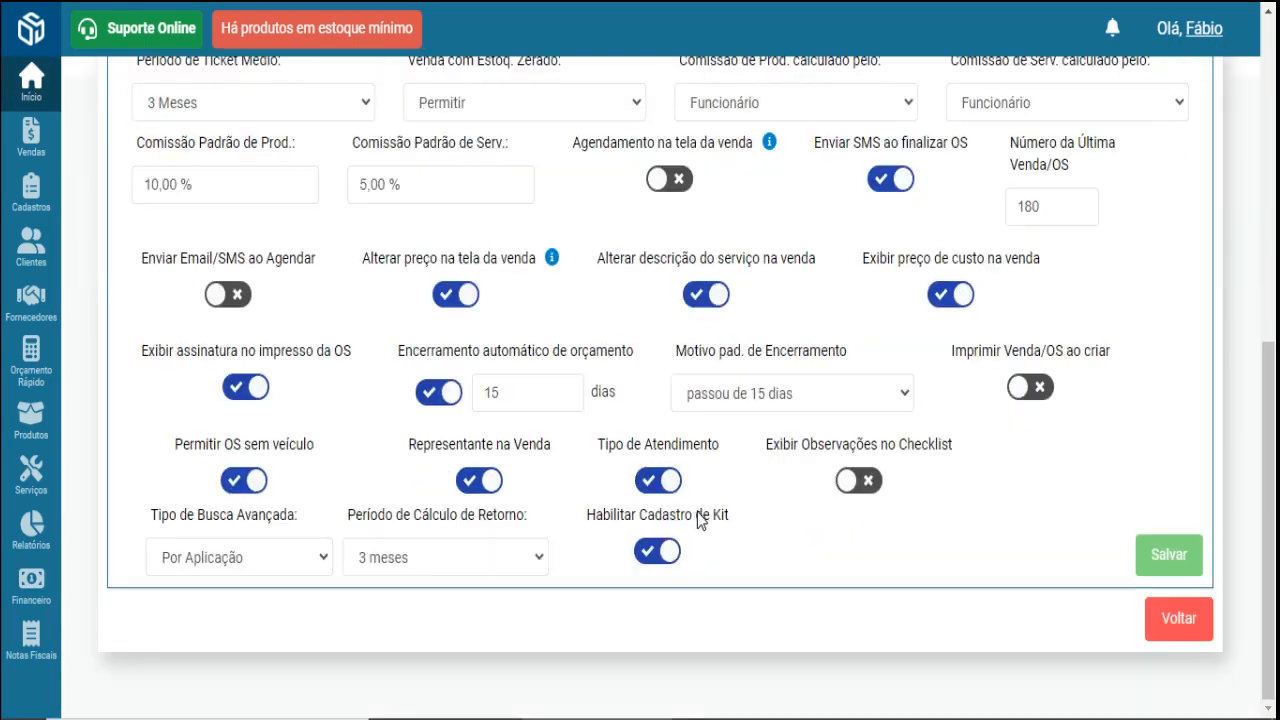
{"action": "double_click", "coordinate": [546, 395]}
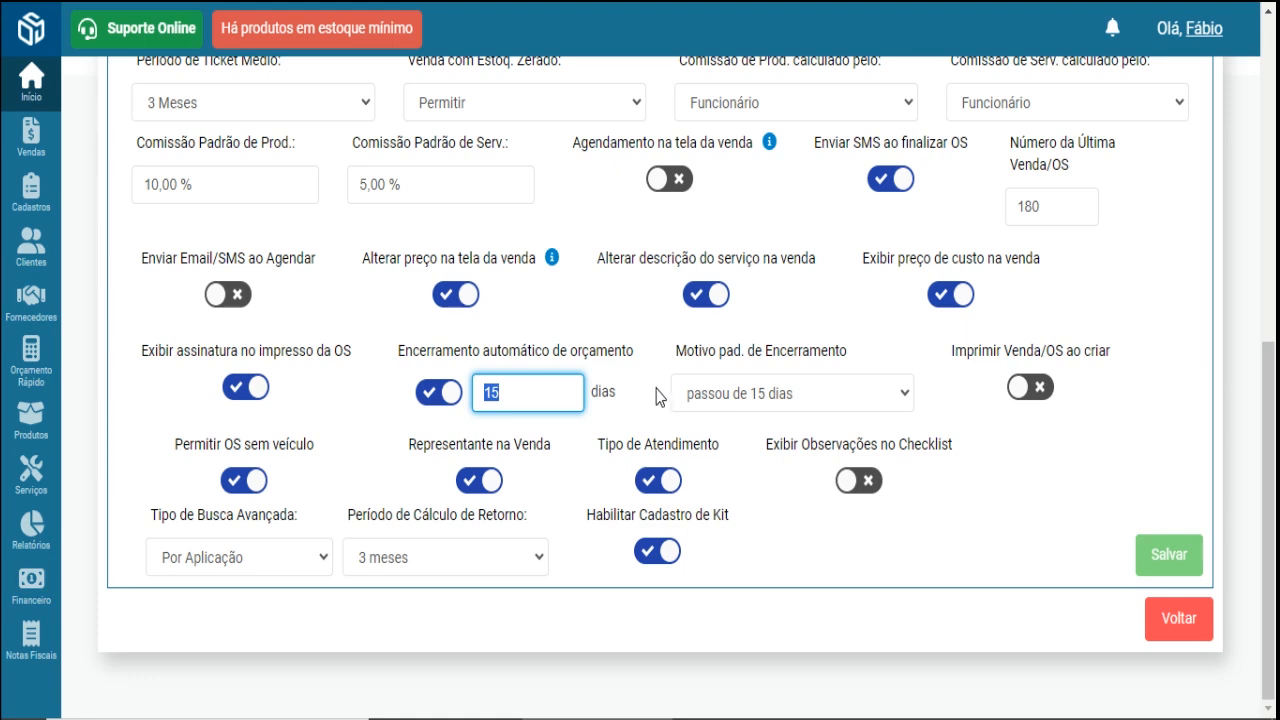
{"action": "mouse_move", "coordinate": [50, 150]}
{"action": "left_click", "coordinate": [125, 175]}
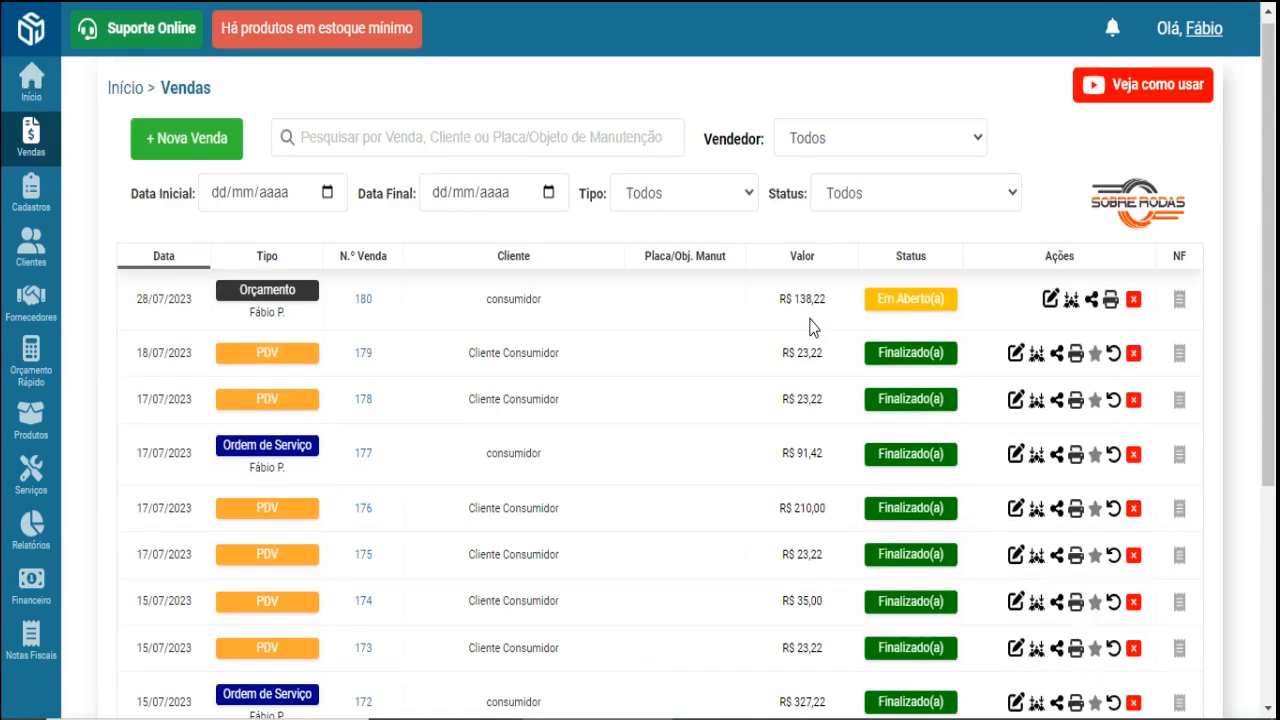
- Cancel open quote 180, recording 'Esta sem tempo' as the loss reason
{"action": "left_click", "coordinate": [1135, 302]}
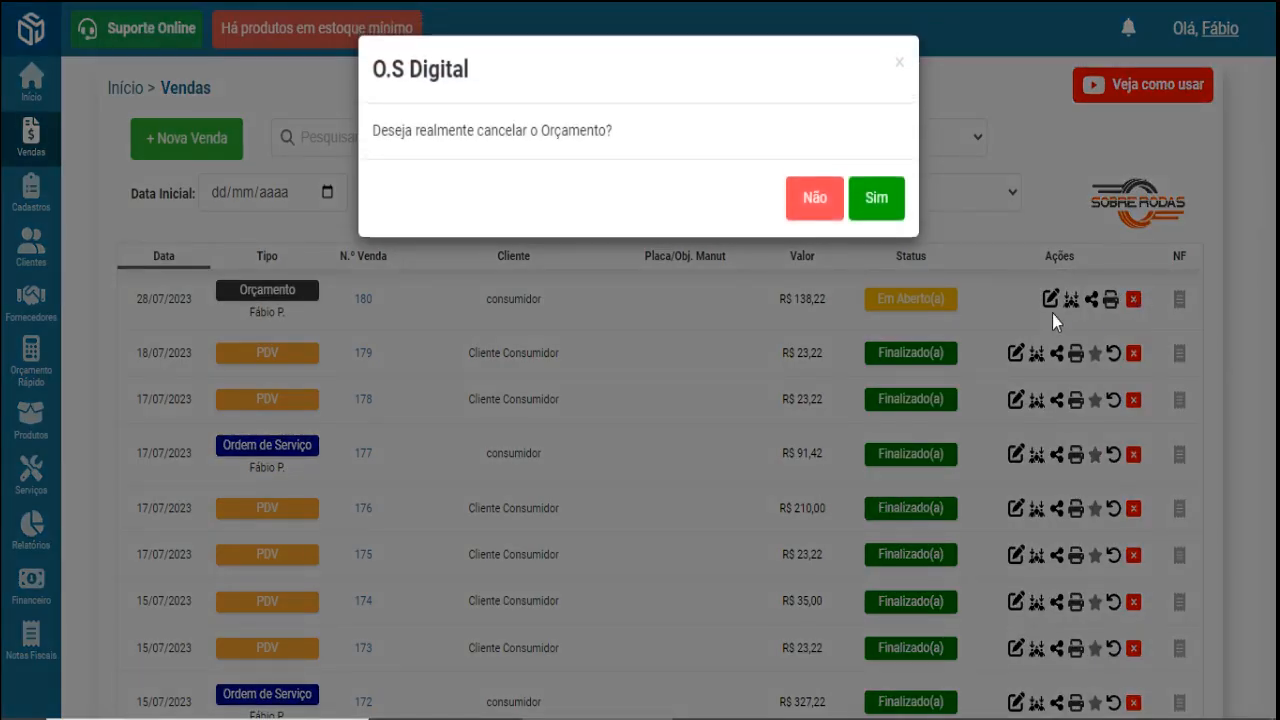
{"action": "left_click", "coordinate": [890, 205]}
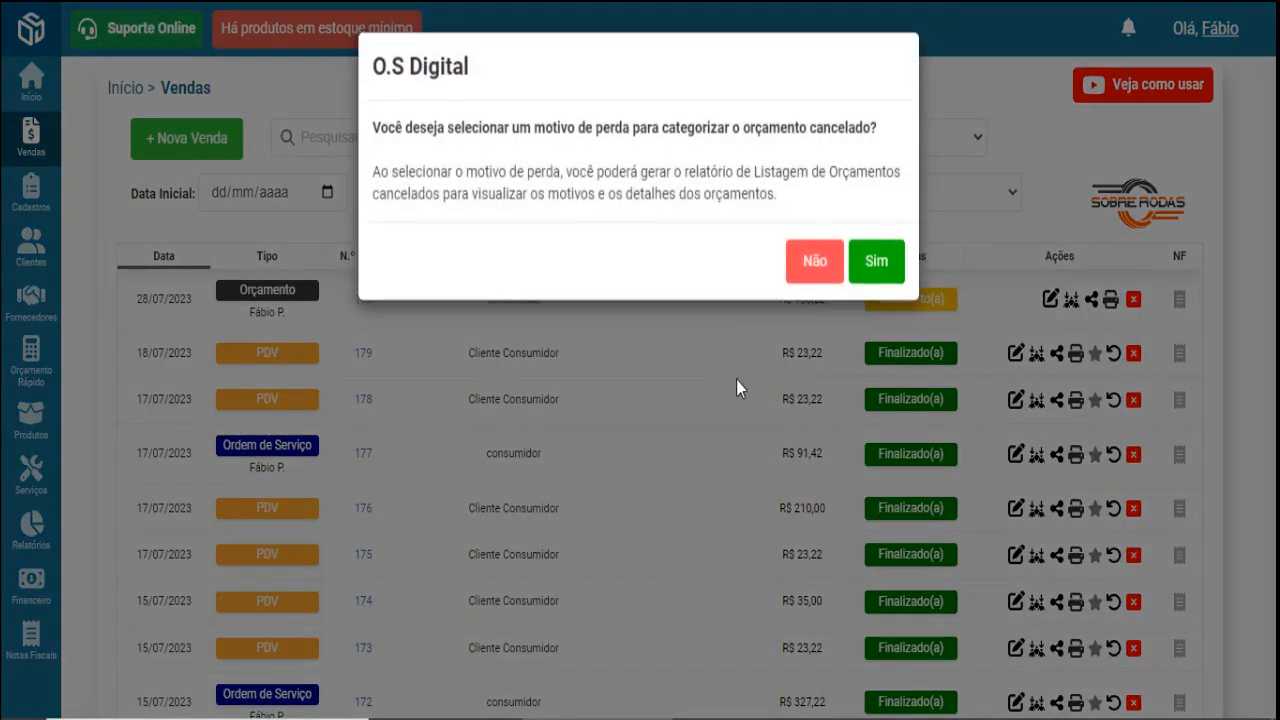
{"action": "left_click_drag", "start_coordinate": [371, 130], "coordinate": [874, 131]}
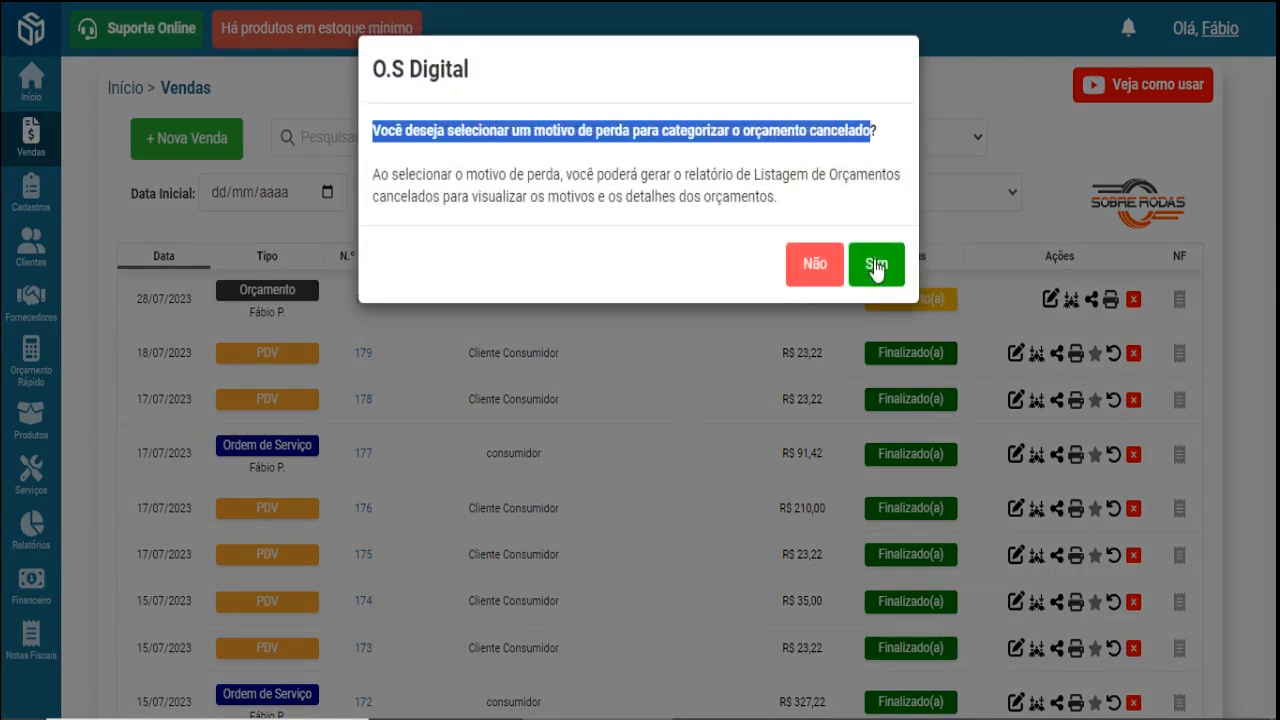
{"action": "left_click", "coordinate": [877, 264]}
{"action": "left_click", "coordinate": [663, 183]}
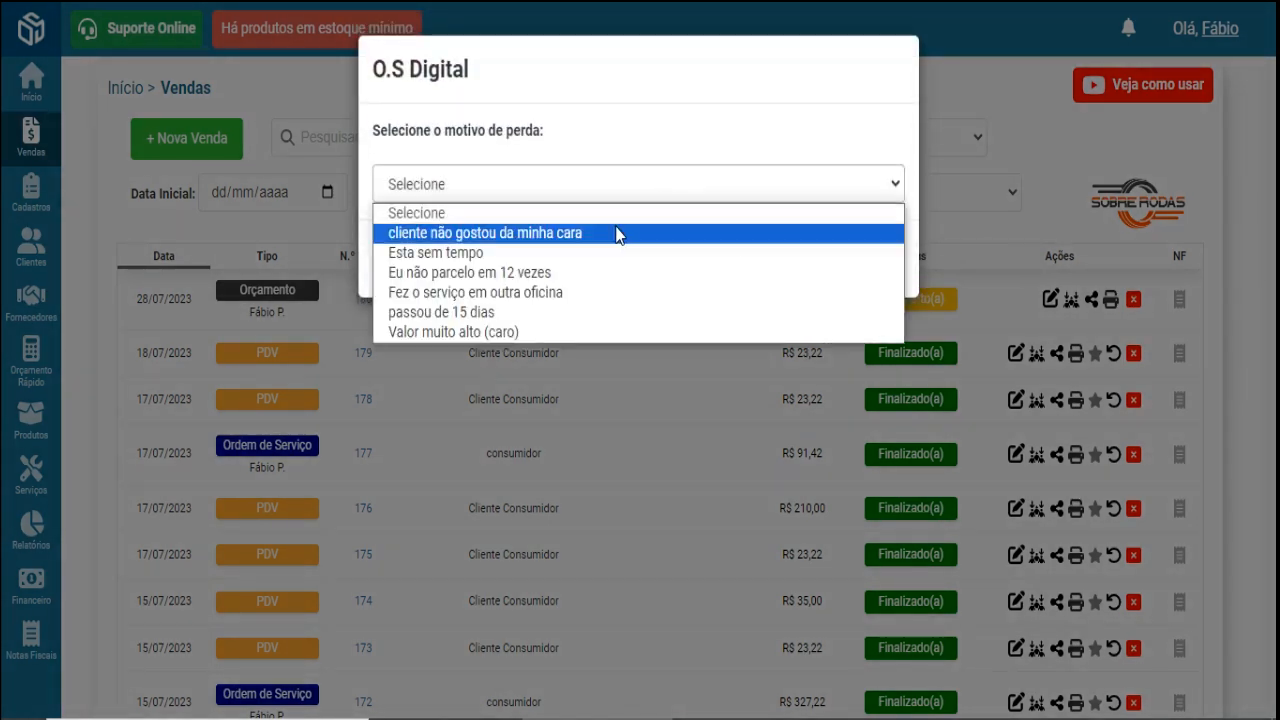
{"action": "left_click", "coordinate": [563, 253]}
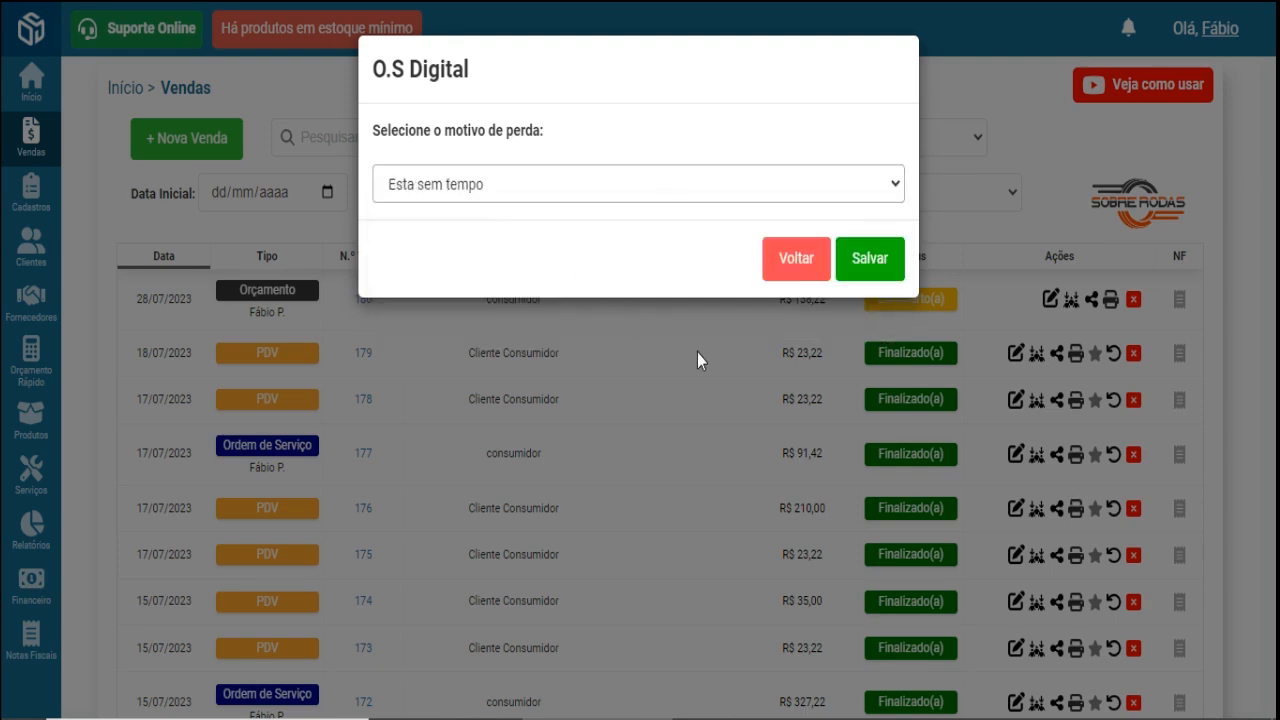
{"action": "left_click", "coordinate": [878, 270]}
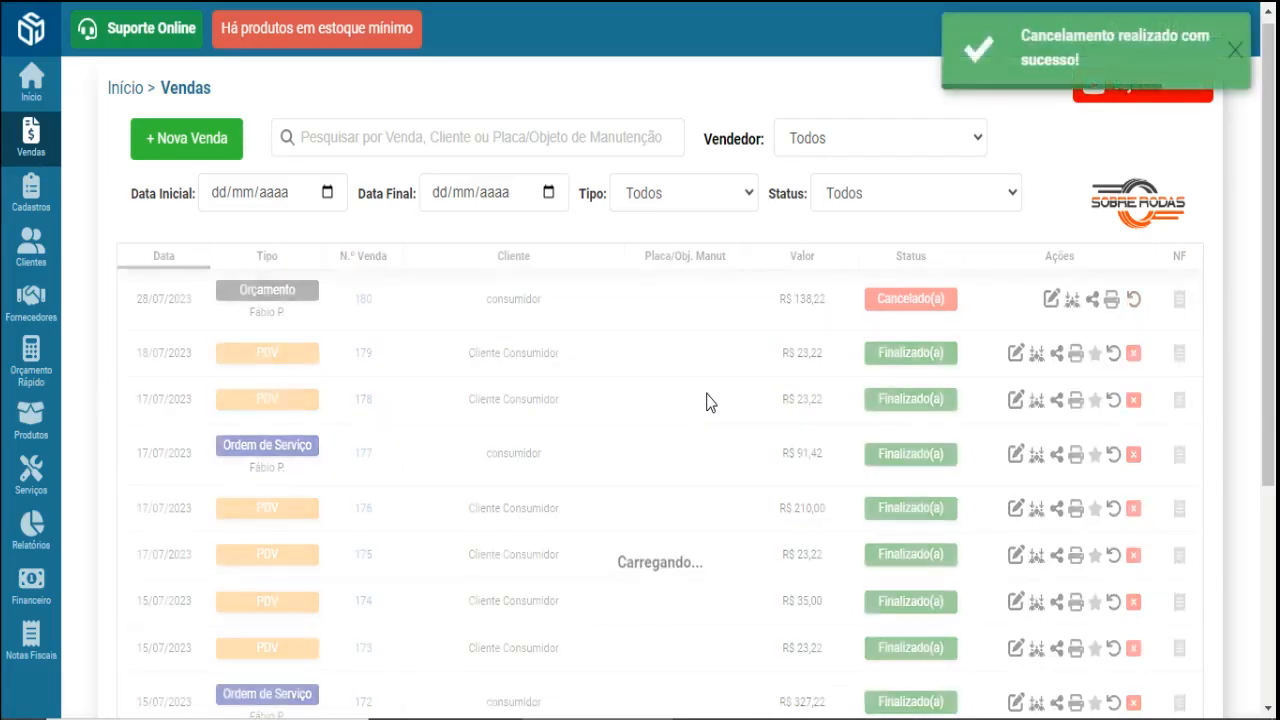
- Browse the Relatórios report types, then return to the Início dashboard
{"action": "mouse_move", "coordinate": [31, 530]}
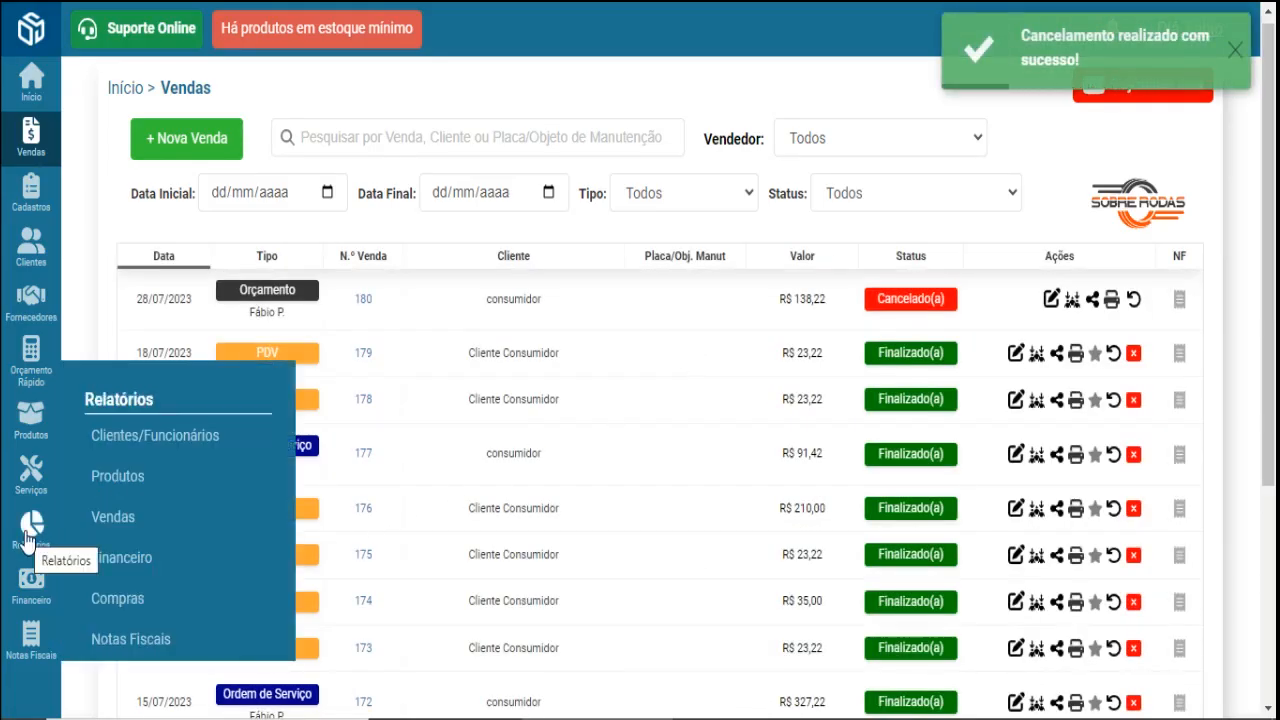
{"action": "mouse_move", "coordinate": [140, 528]}
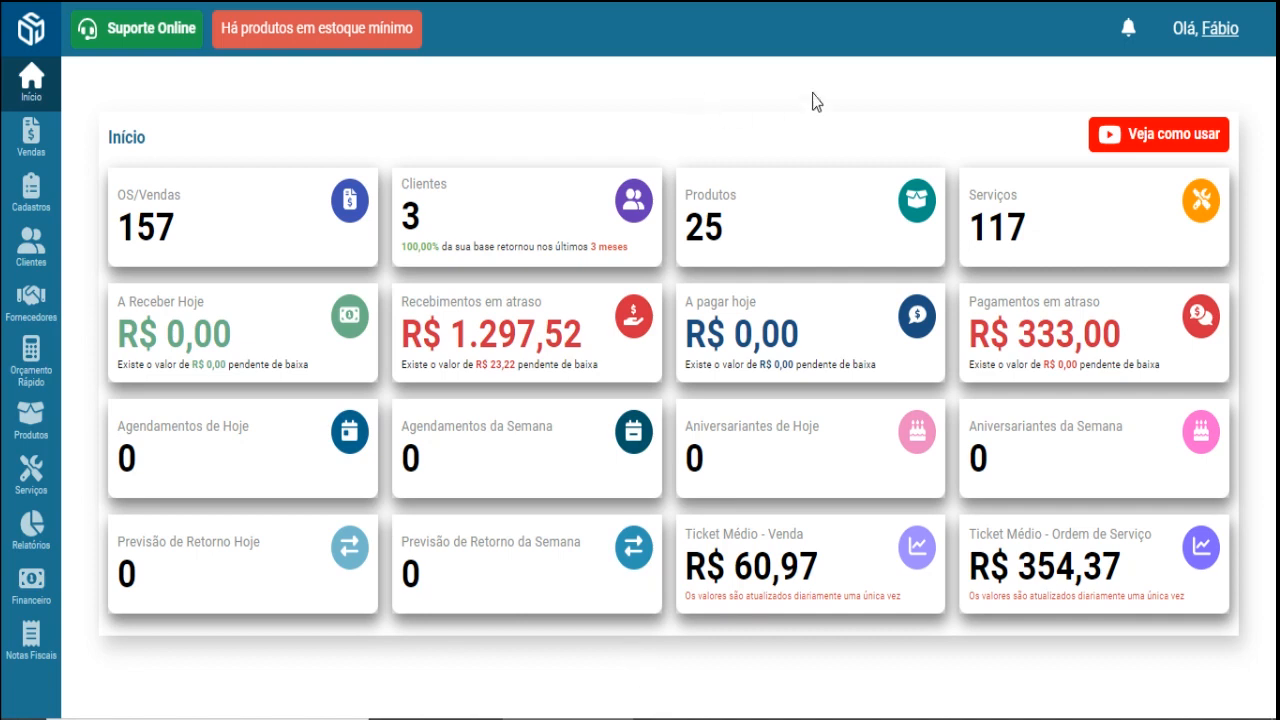
- Leave the Representante na Venda option switched on in Minha Empresa's Configurações
{"action": "left_click", "coordinate": [1221, 29]}
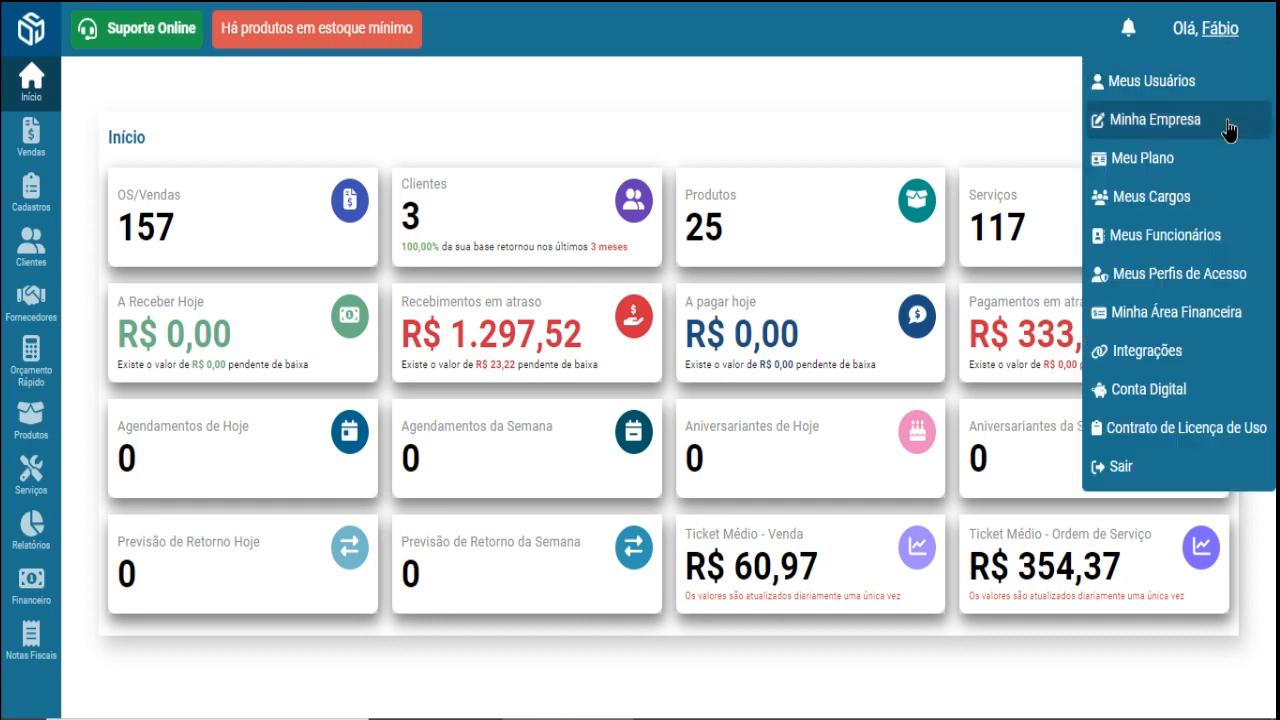
{"action": "left_click", "coordinate": [1226, 126]}
{"action": "left_click", "coordinate": [882, 318]}
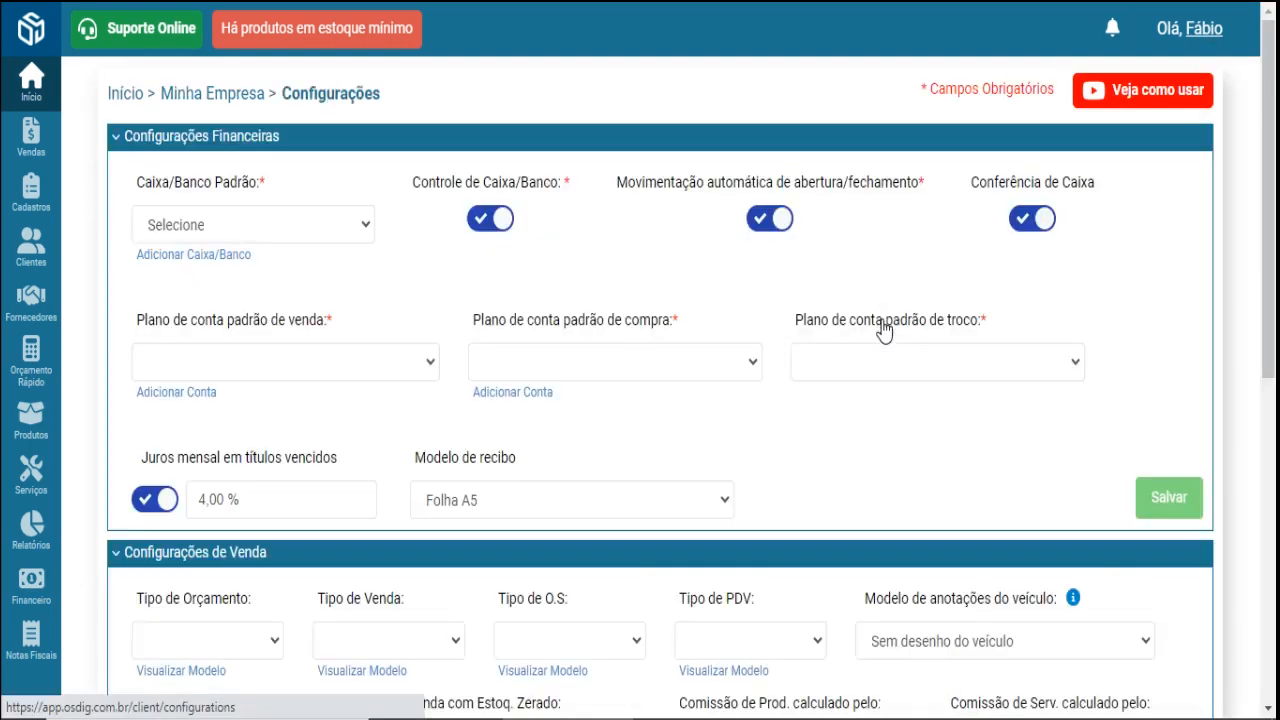
{"action": "scroll", "coordinate": [835, 491], "scroll_direction": "down", "scroll_amount": 7}
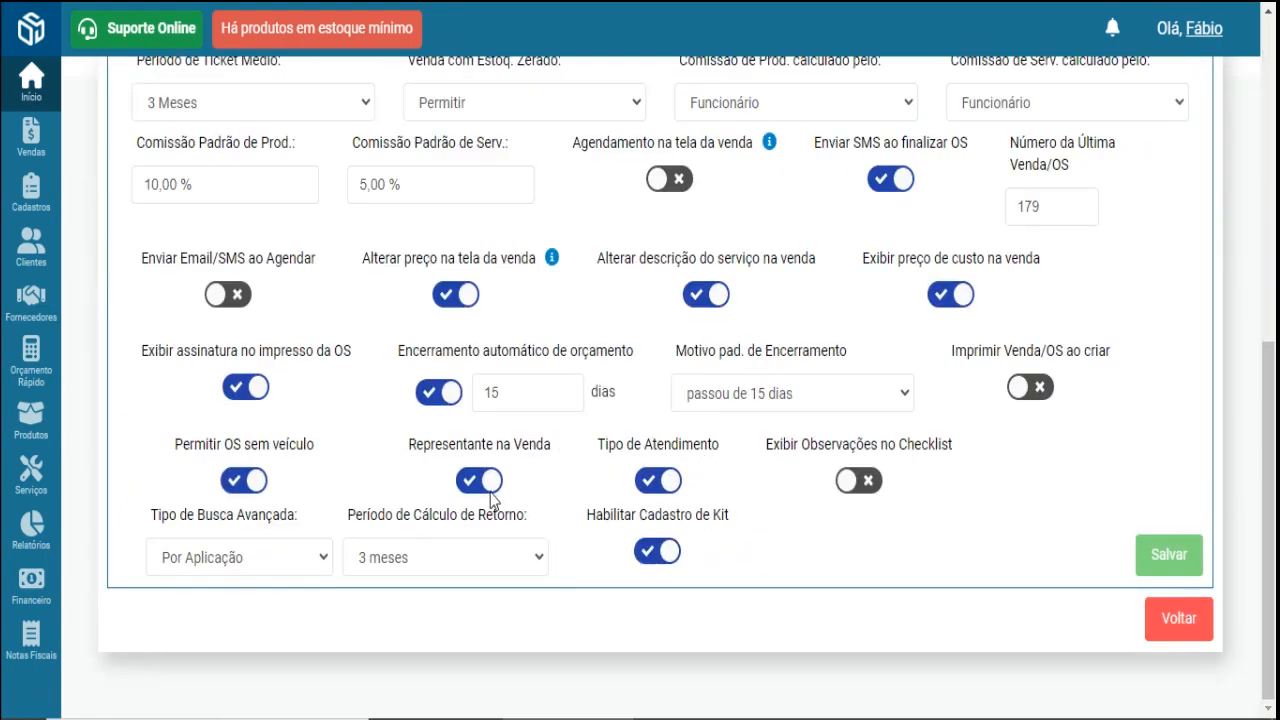
{"action": "left_click", "coordinate": [474, 484]}
{"action": "left_click", "coordinate": [471, 484]}
{"action": "left_click", "coordinate": [468, 484]}
{"action": "left_click", "coordinate": [464, 484]}
- Start a new sale and view the Representante choices without picking one
{"action": "mouse_move", "coordinate": [31, 140]}
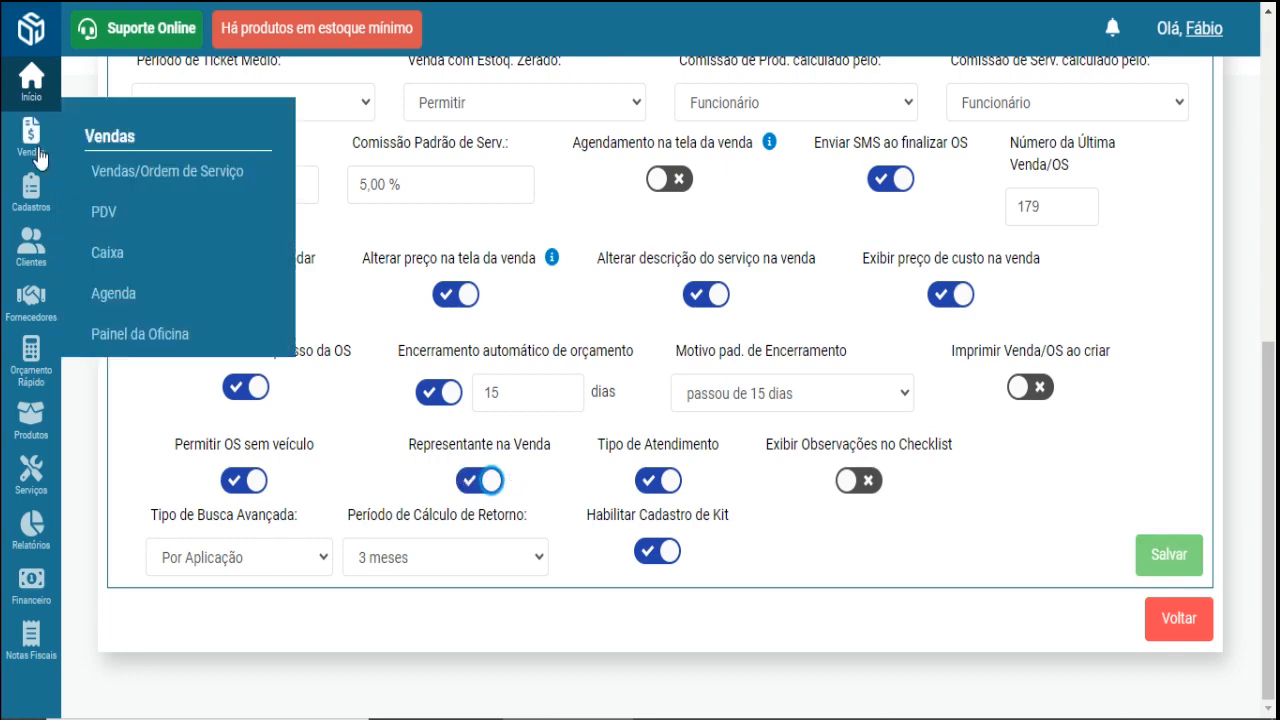
{"action": "left_click", "coordinate": [101, 177]}
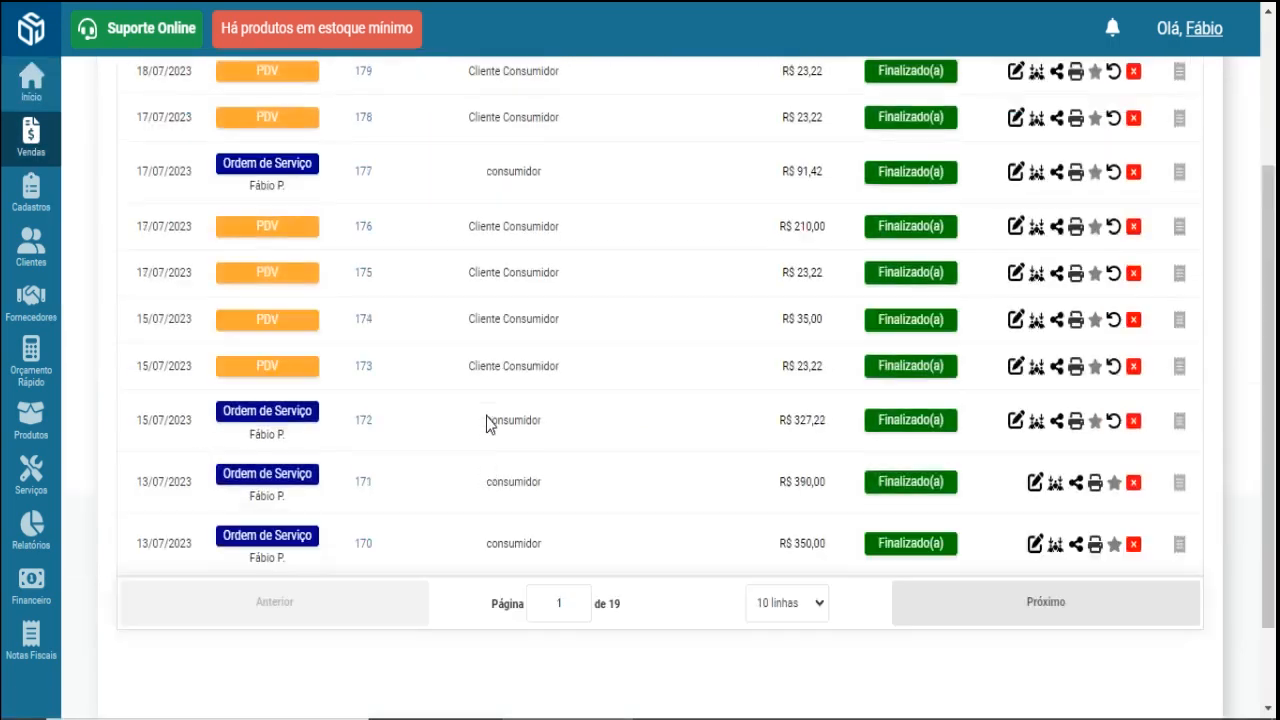
{"action": "left_click", "coordinate": [200, 157]}
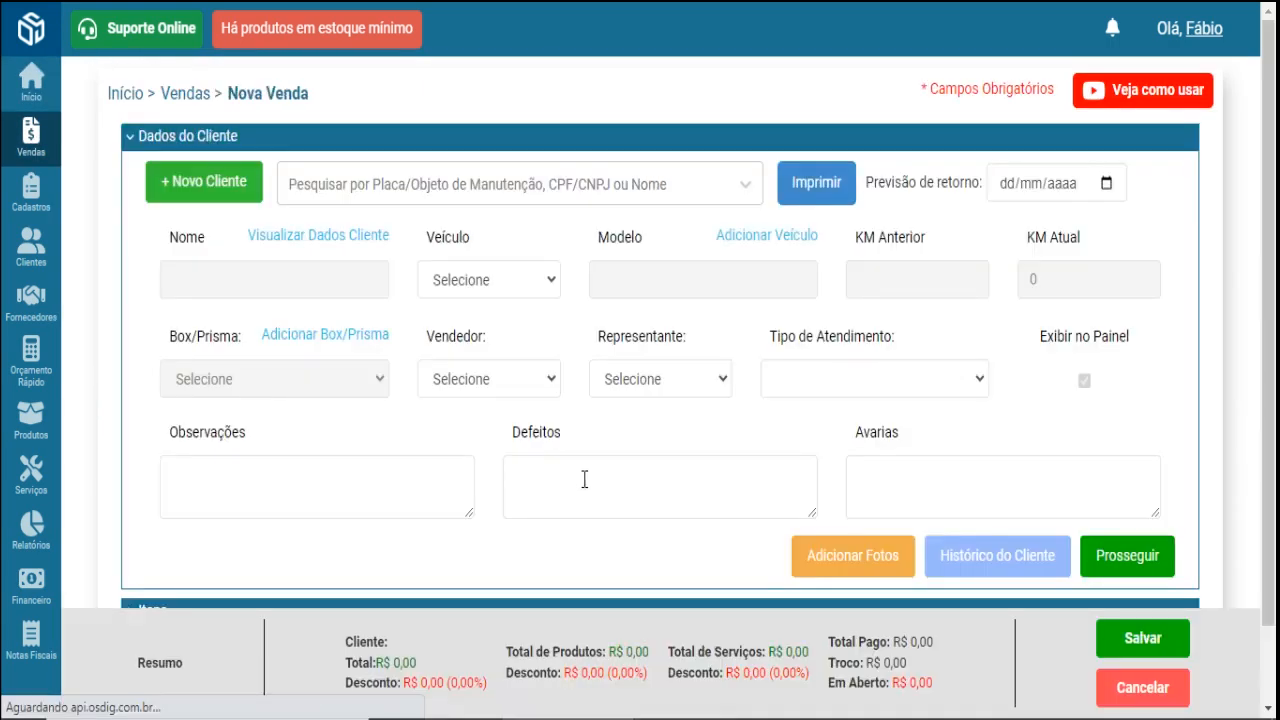
{"action": "left_click", "coordinate": [672, 380]}
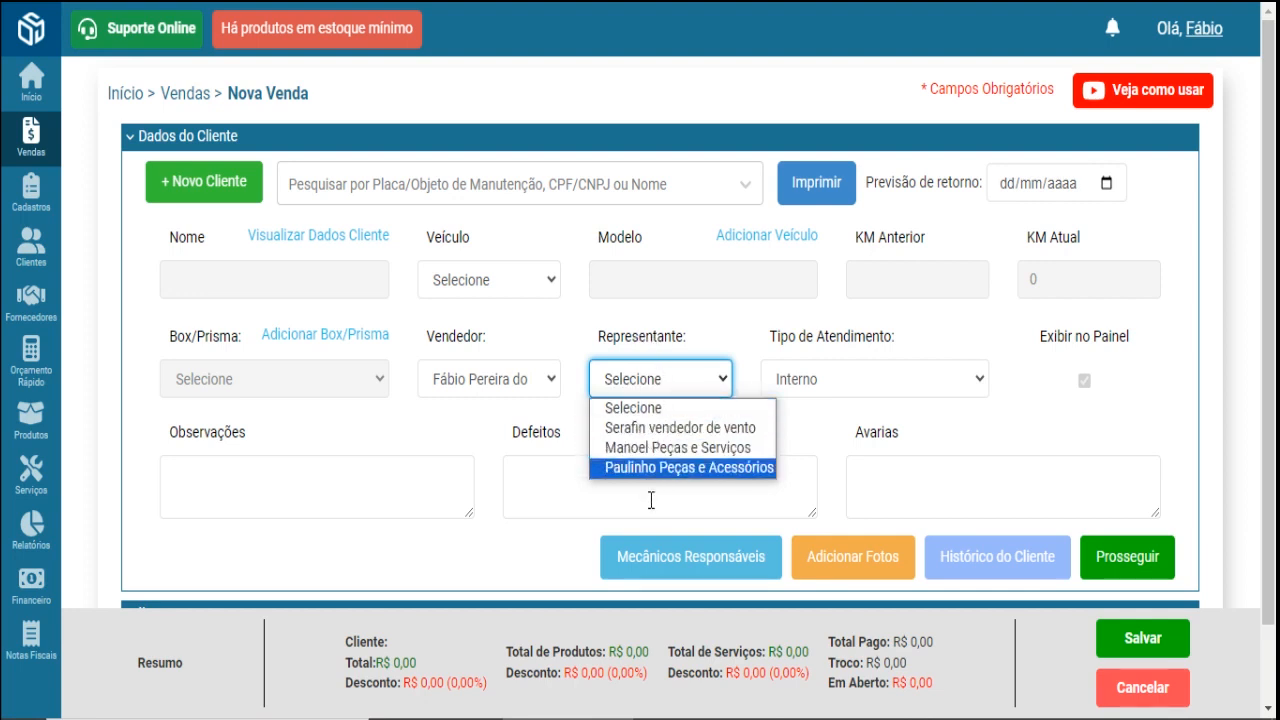
{"action": "left_click", "coordinate": [580, 328]}
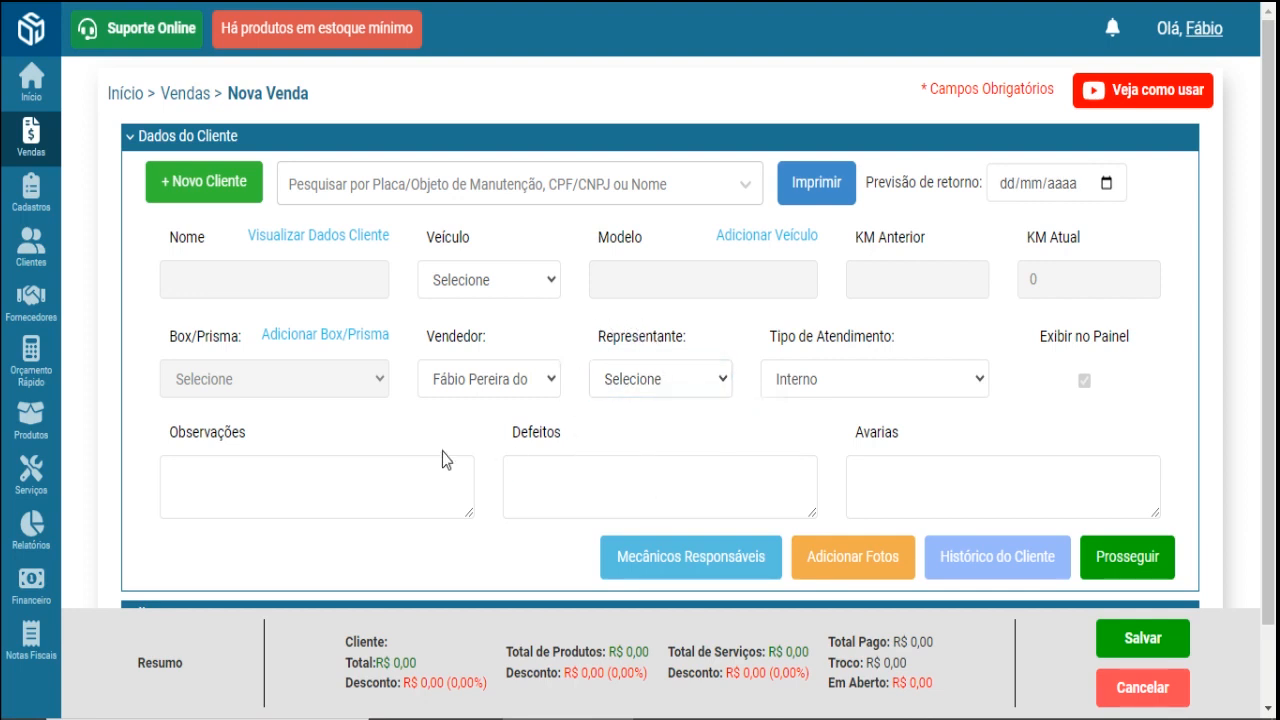
{"action": "mouse_move", "coordinate": [31, 190]}
{"action": "mouse_move", "coordinate": [172, 226]}
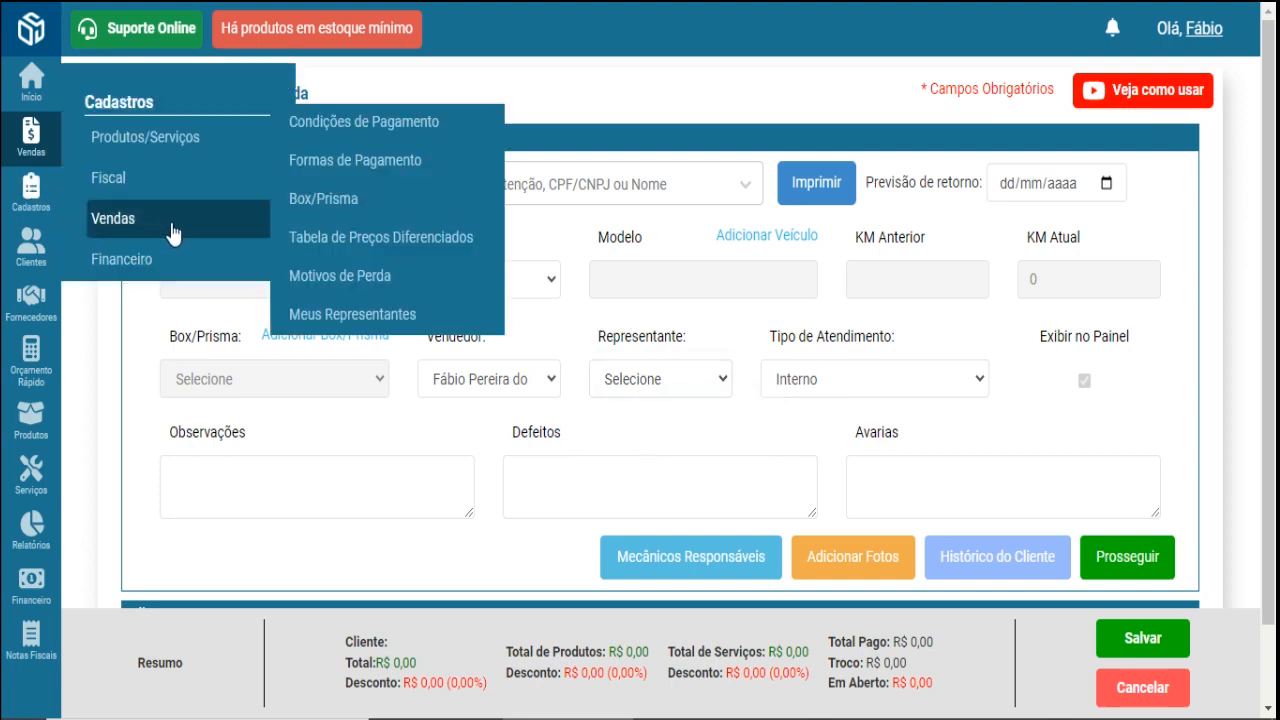
- Start a new Física representative and enter the representative's full name and e-mail
{"action": "left_click", "coordinate": [420, 322]}
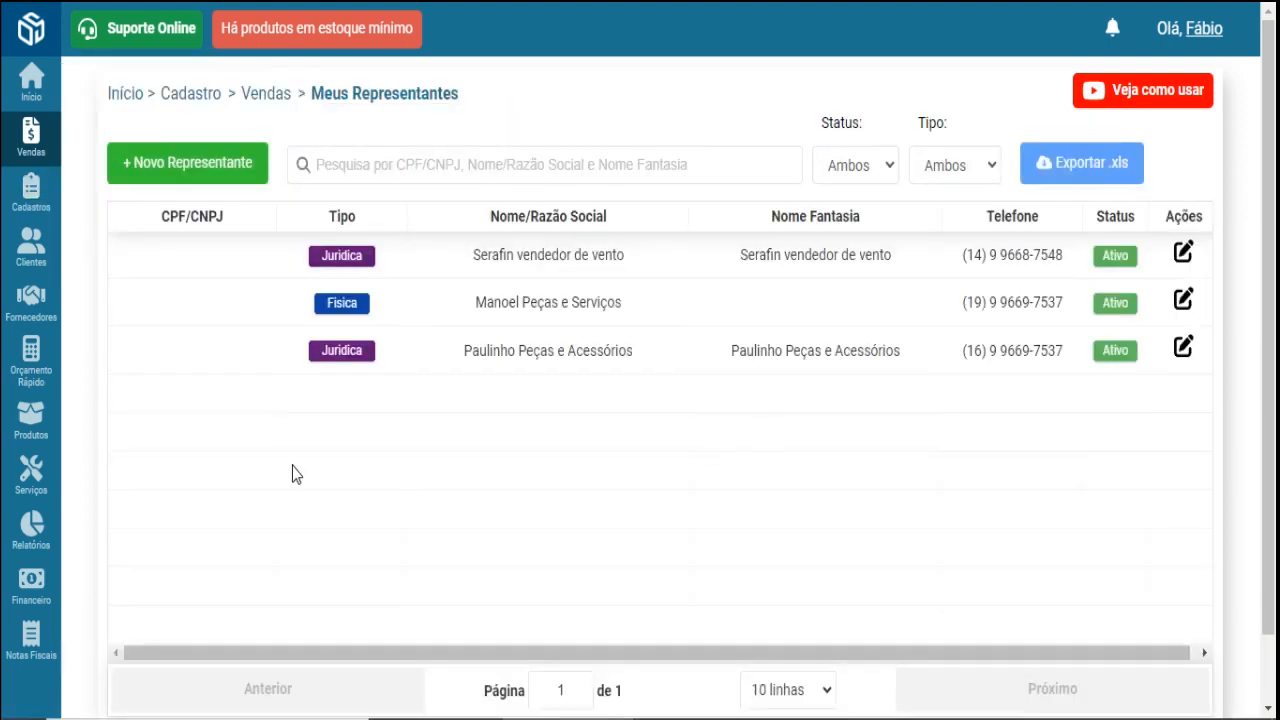
{"action": "left_click", "coordinate": [185, 170]}
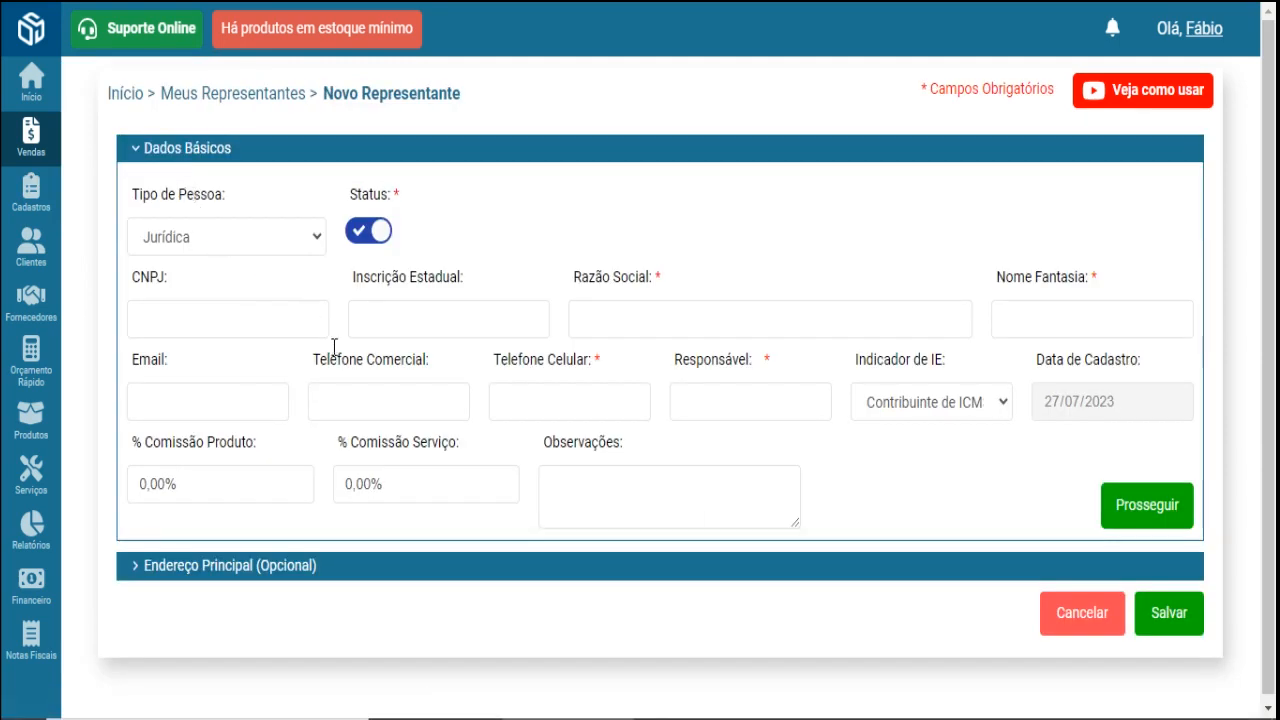
{"action": "left_click", "coordinate": [303, 236]}
{"action": "left_click", "coordinate": [300, 286]}
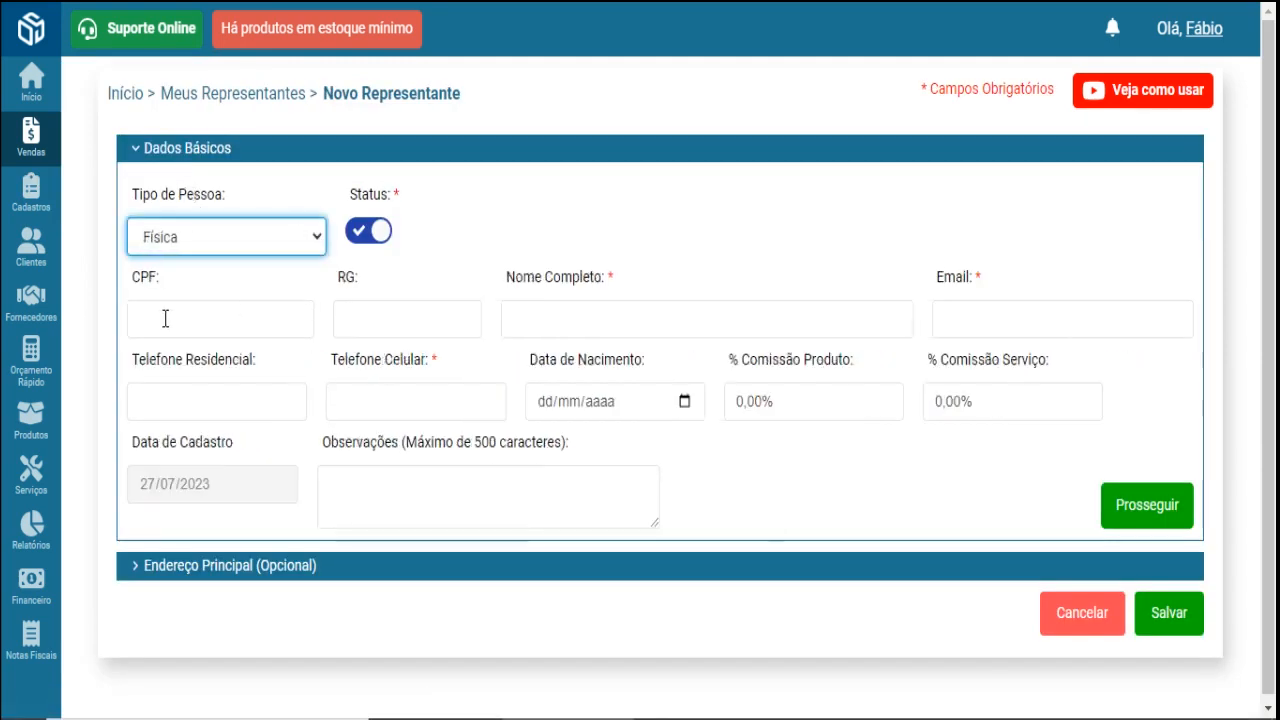
{"action": "left_click", "coordinate": [530, 316]}
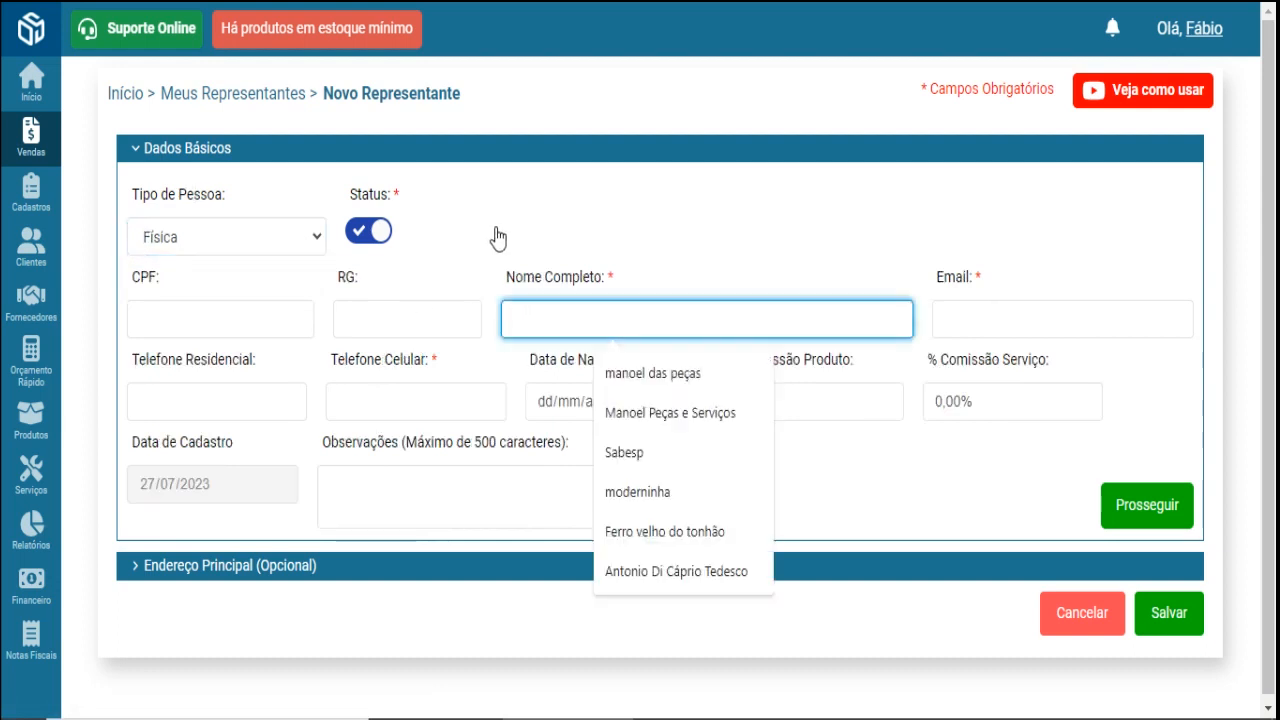
{"action": "type", "text": "Car"}
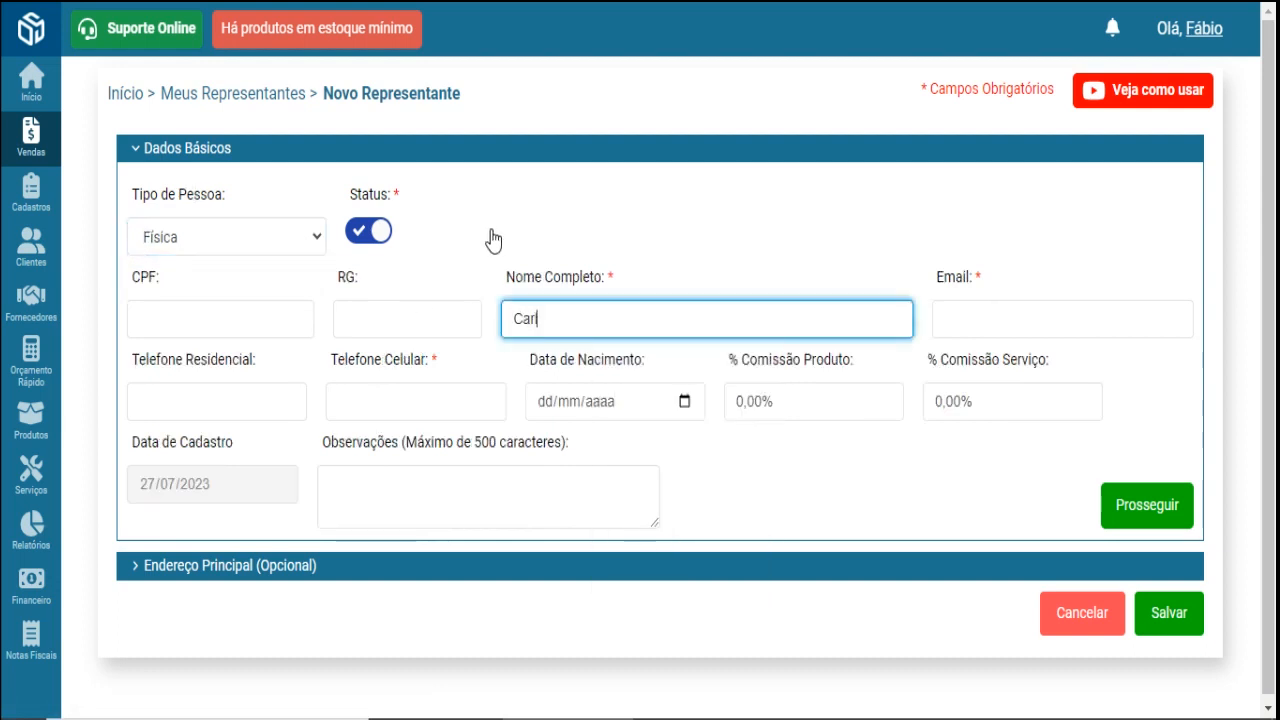
{"action": "type", "text": "lão mecanico"}
{"action": "key", "text": "Tab"}
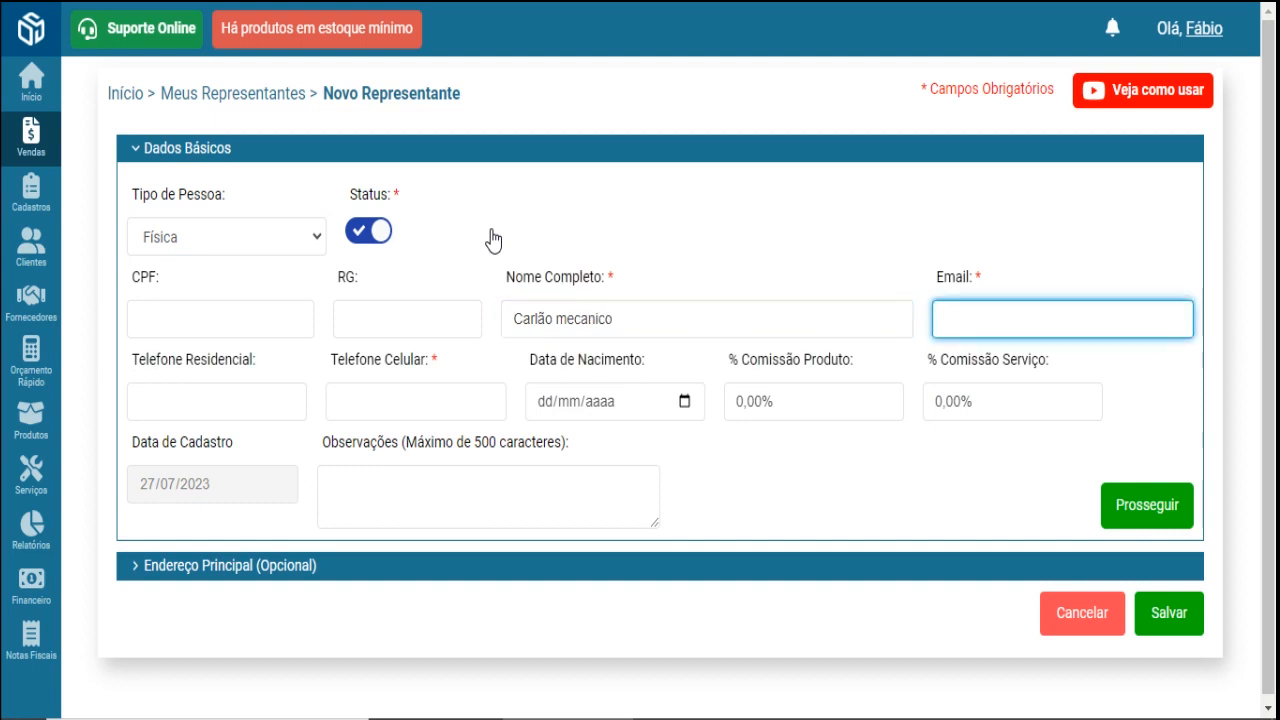
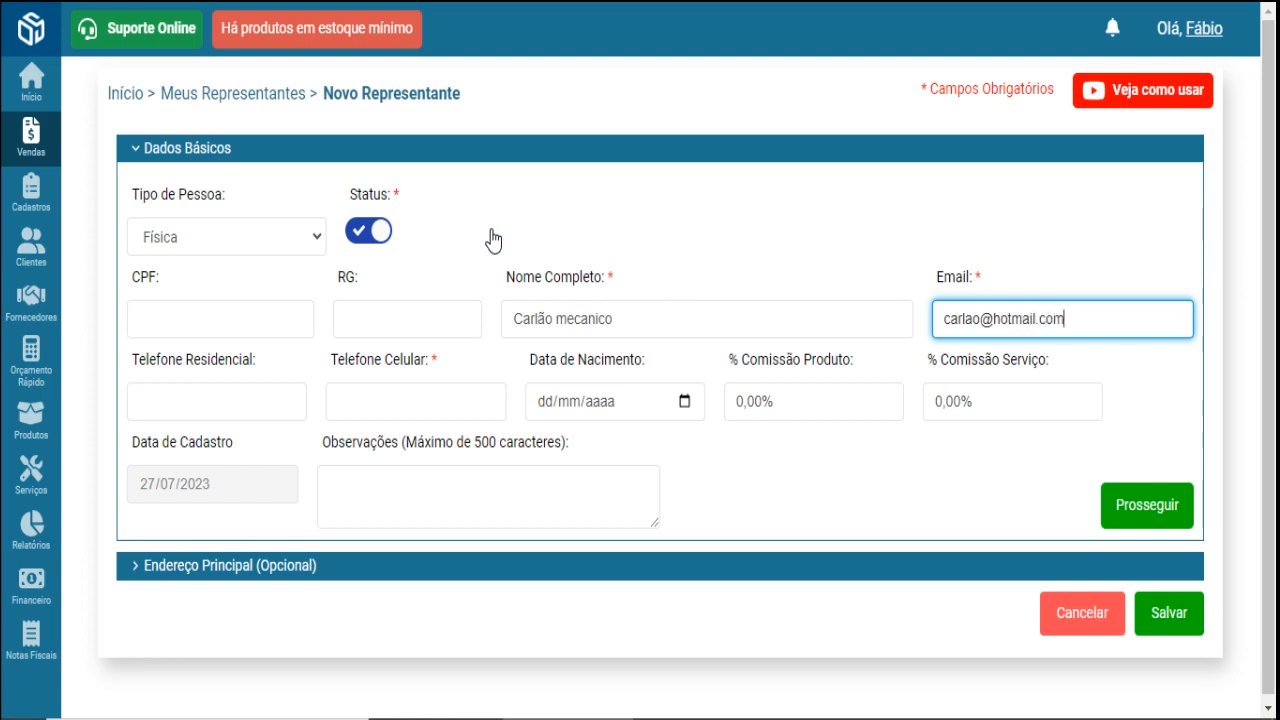
- Enter the mobile number, review the commission fields, and save the representative
{"action": "key", "text": "Tab"}
{"action": "left_click", "coordinate": [466, 388]}
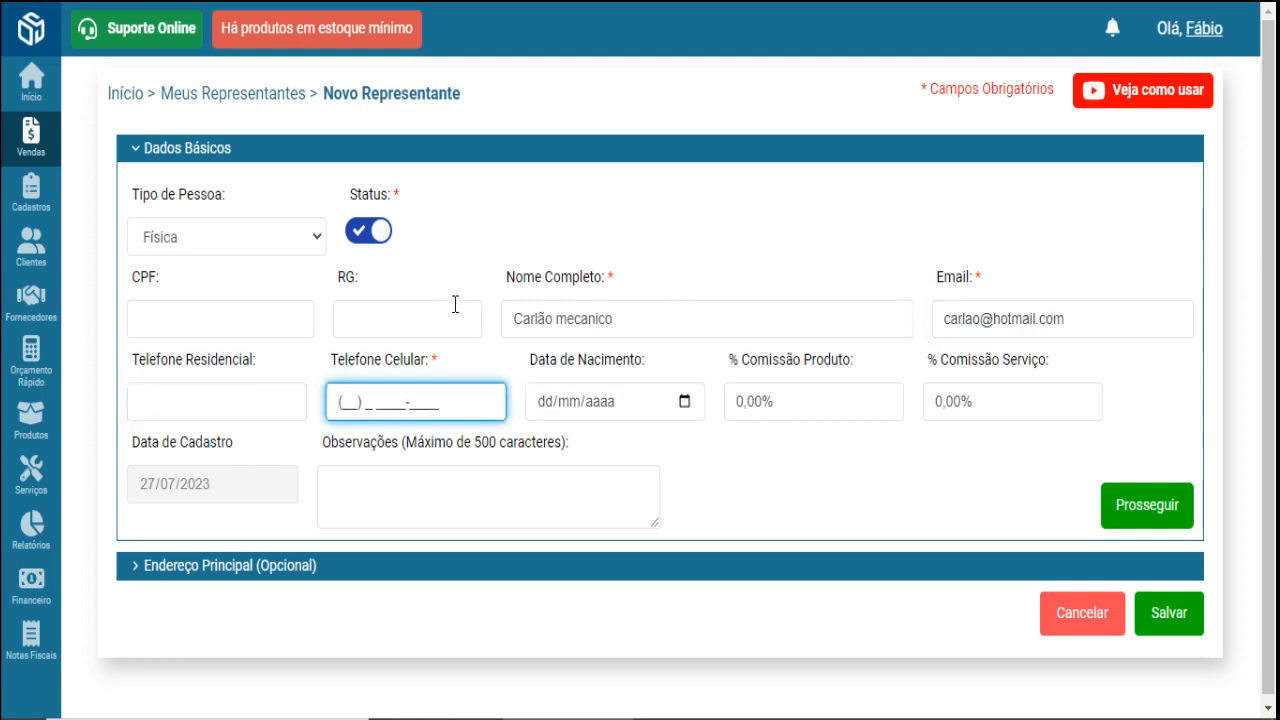
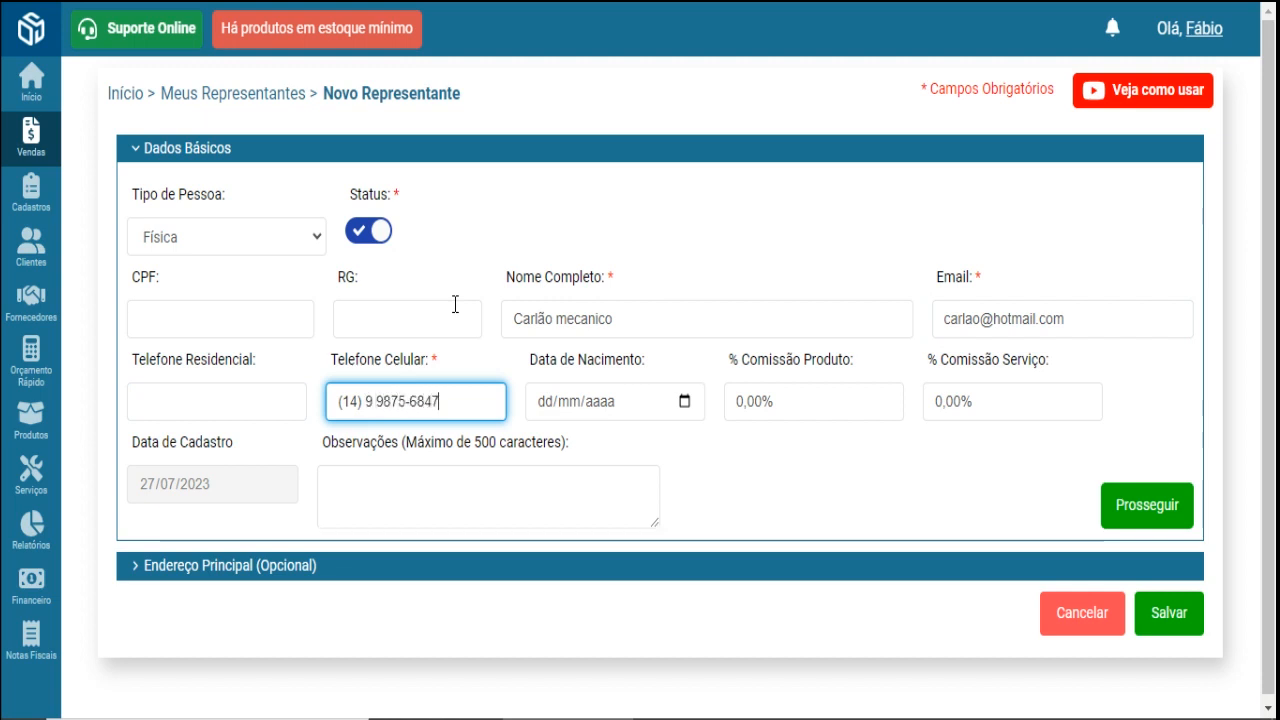
{"action": "key", "text": "Tab"}
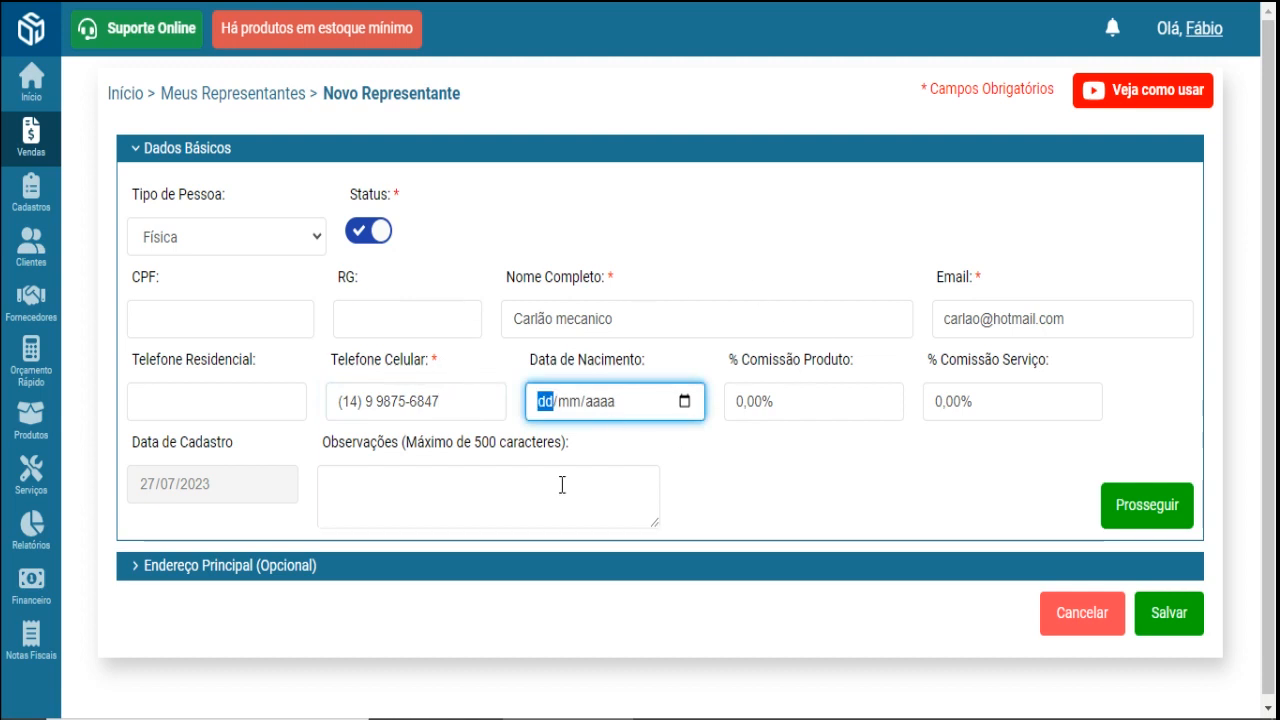
{"action": "left_click", "coordinate": [800, 401]}
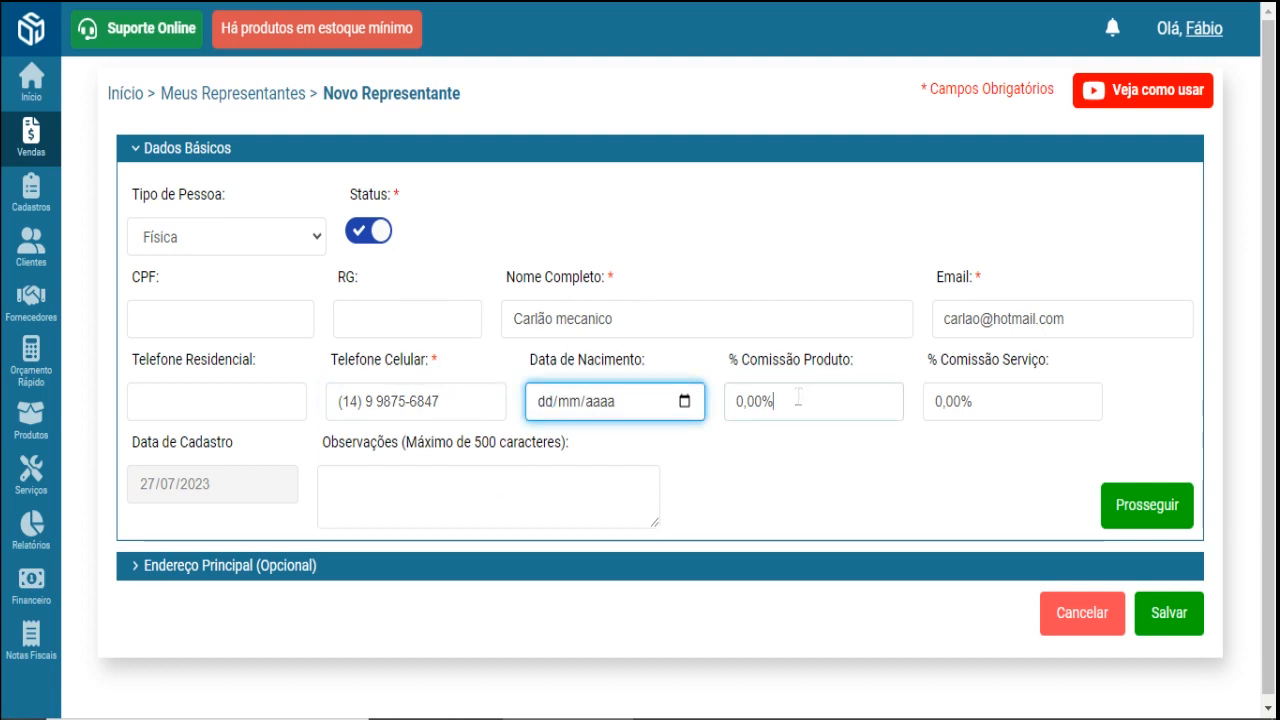
{"action": "left_click", "coordinate": [959, 400]}
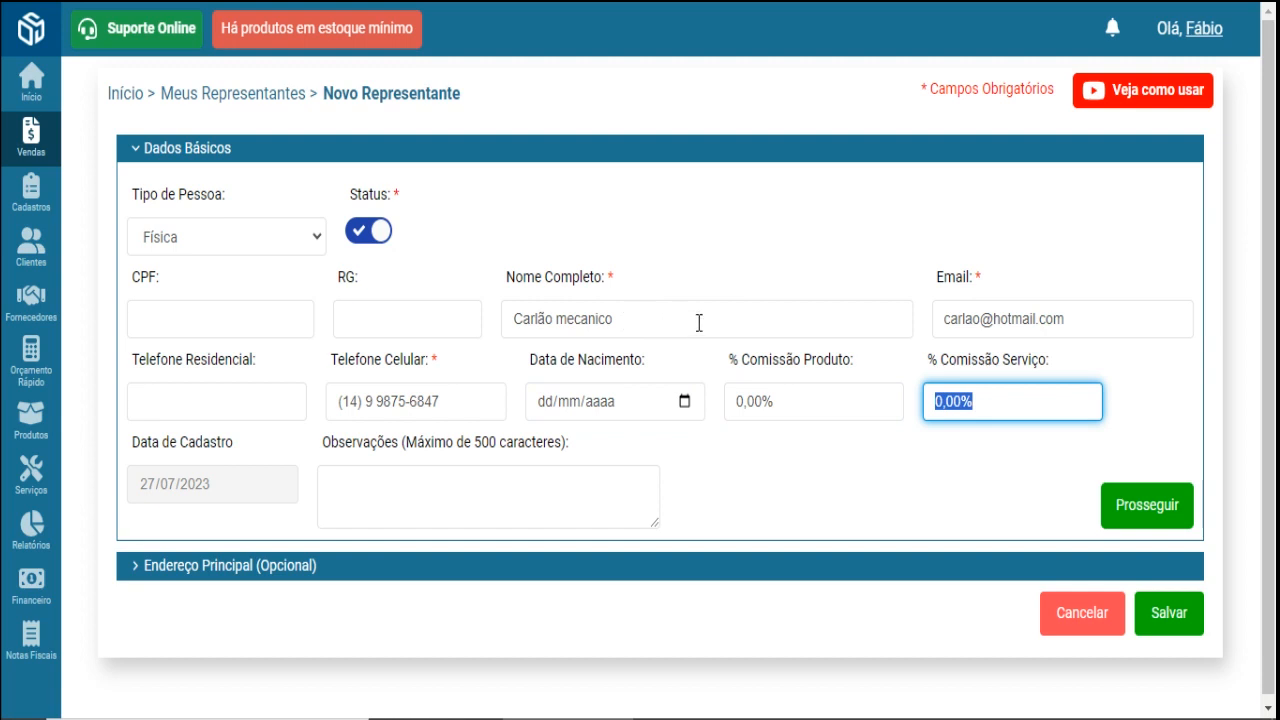
{"action": "left_click", "coordinate": [774, 401]}
{"action": "left_click_drag", "start_coordinate": [774, 401], "coordinate": [733, 401]}
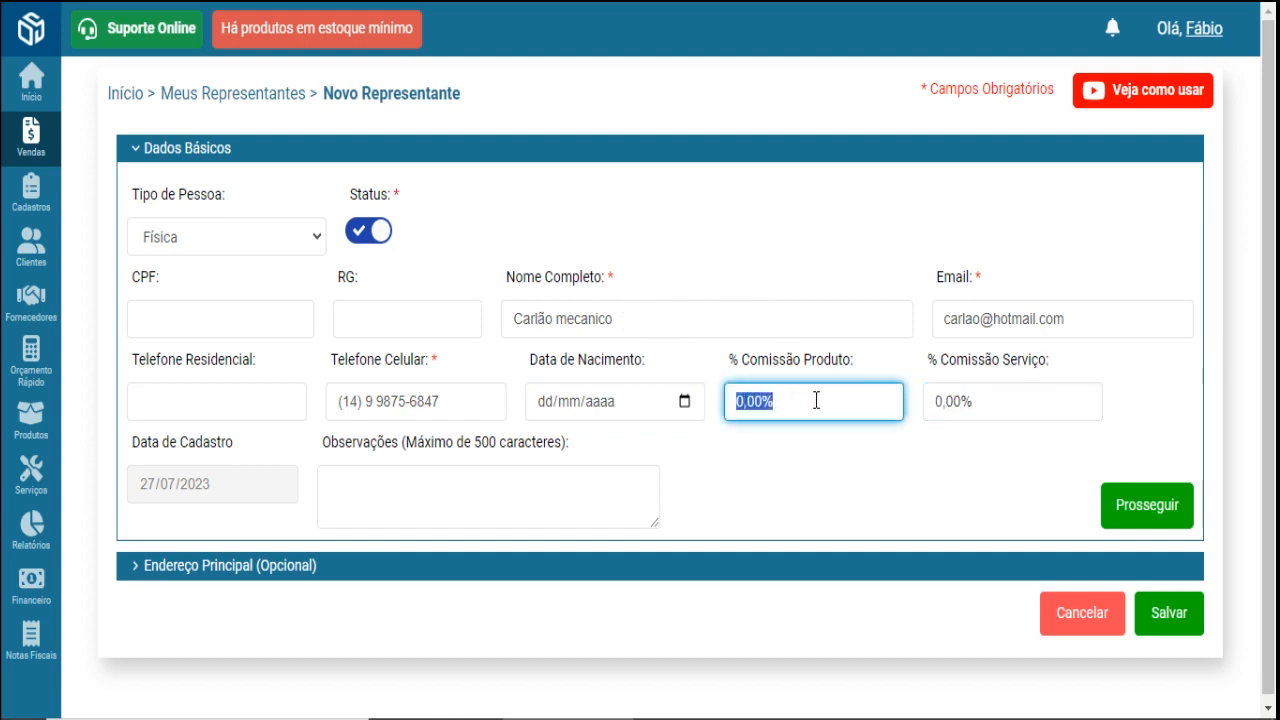
{"action": "left_click_drag", "start_coordinate": [980, 408], "coordinate": [909, 408]}
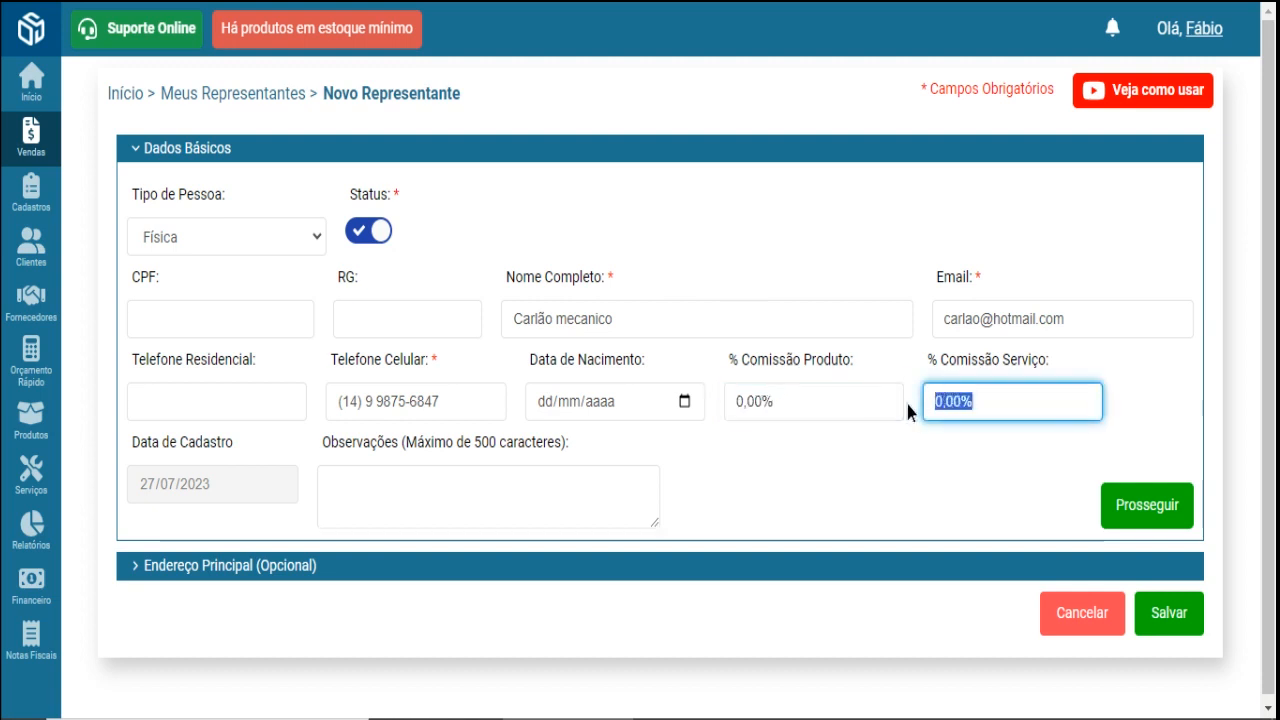
{"action": "left_click", "coordinate": [1172, 617]}
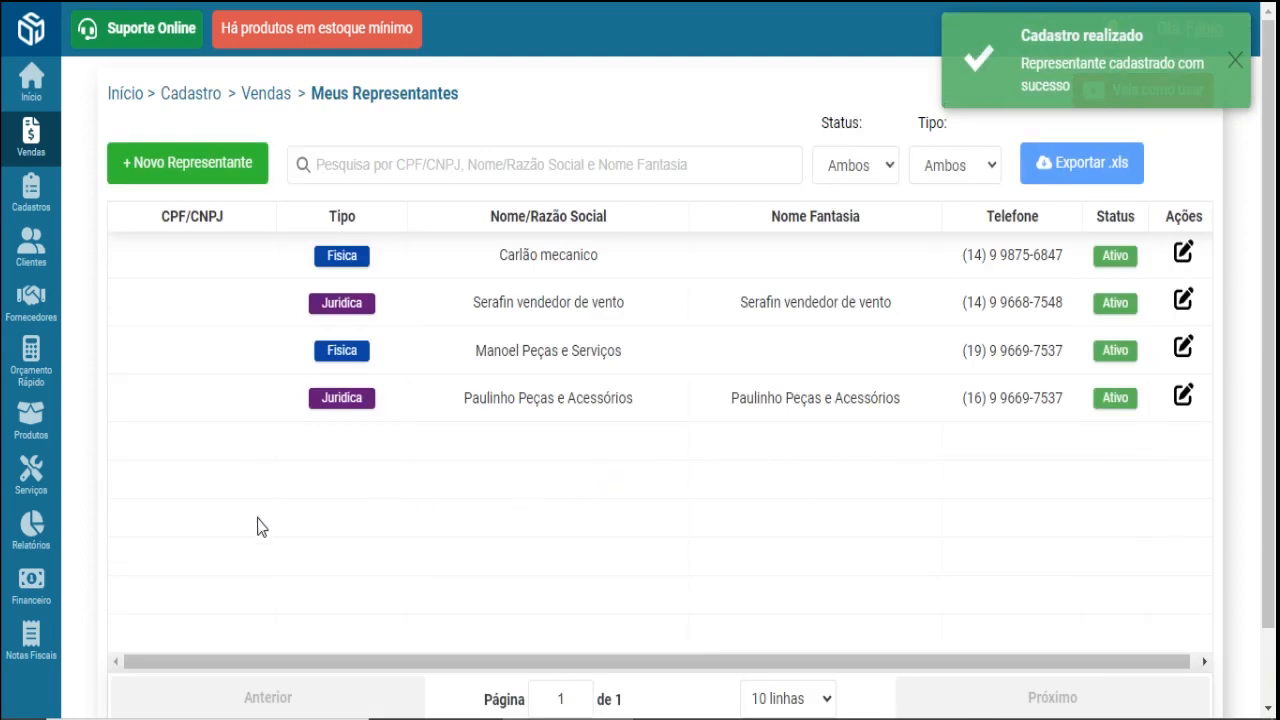
{"action": "mouse_move", "coordinate": [30, 537]}
{"action": "mouse_move", "coordinate": [143, 516]}
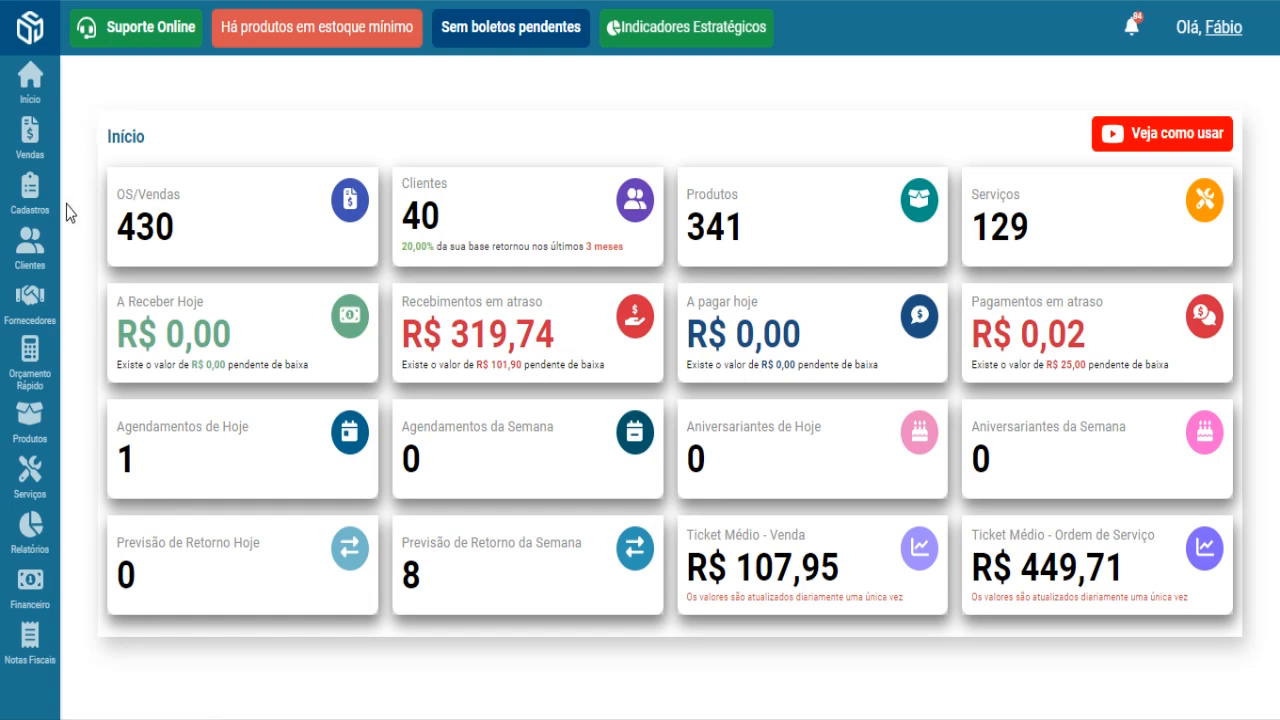
- Add the sales approach PANFLETOS, fixing its first letter to uppercase, and save it
{"action": "mouse_move", "coordinate": [15, 203]}
{"action": "mouse_move", "coordinate": [126, 283]}
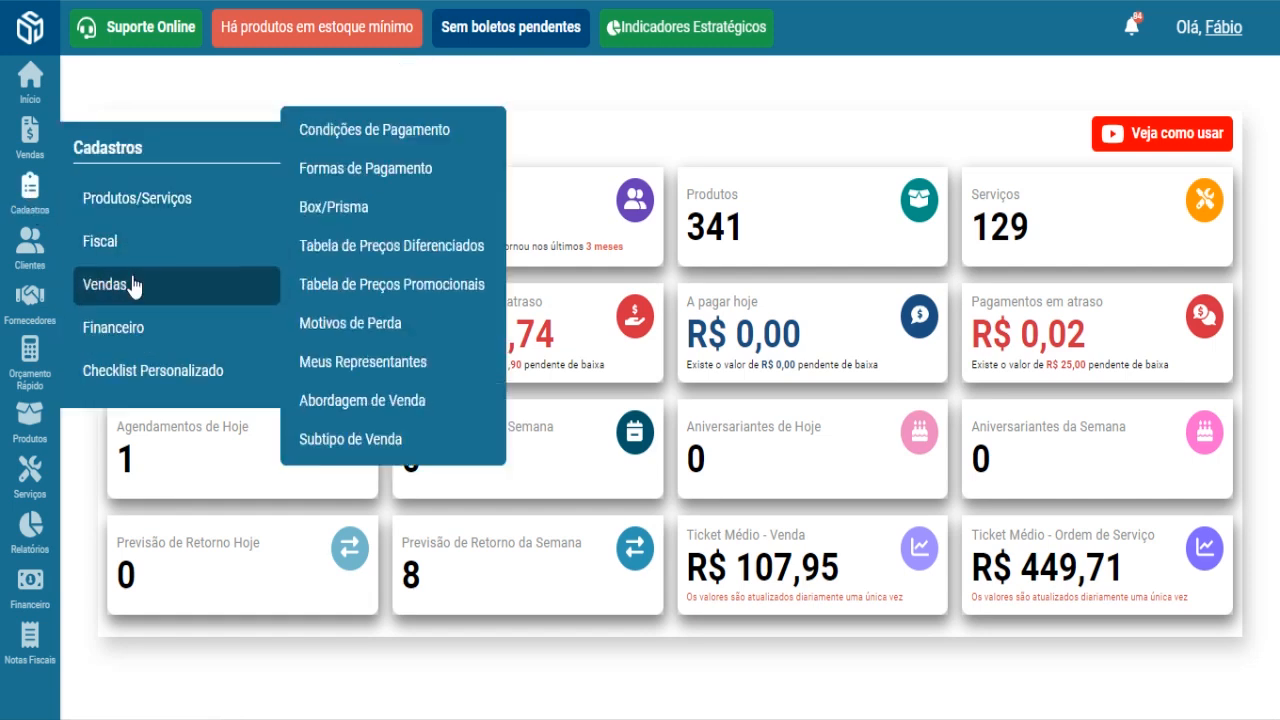
{"action": "left_click", "coordinate": [389, 410]}
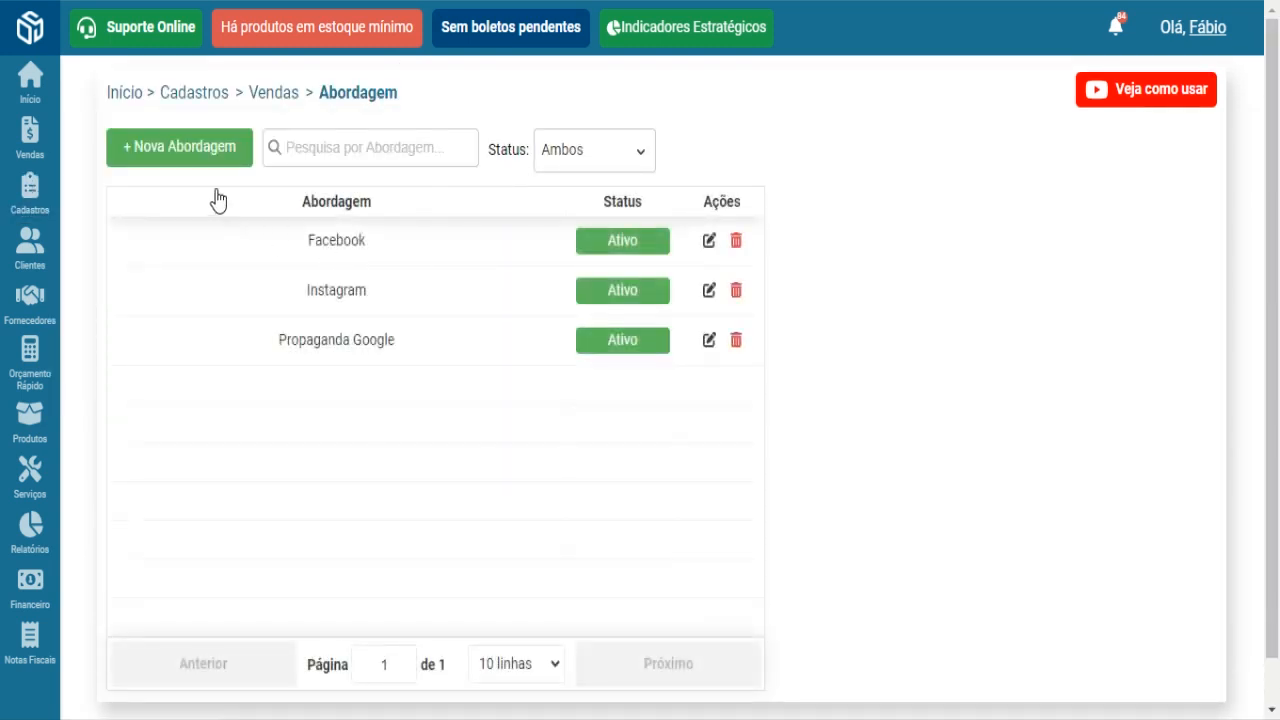
{"action": "left_click", "coordinate": [181, 150]}
{"action": "left_click", "coordinate": [244, 210]}
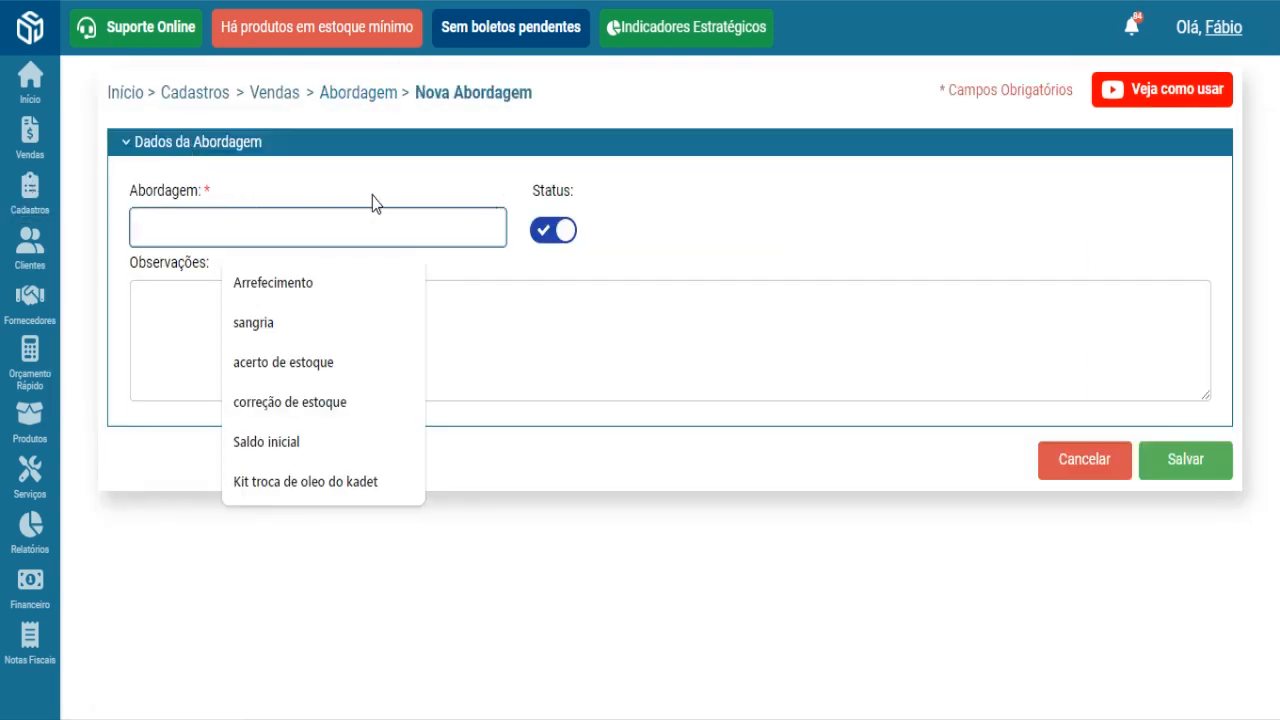
{"action": "type", "text": "pANFLE"}
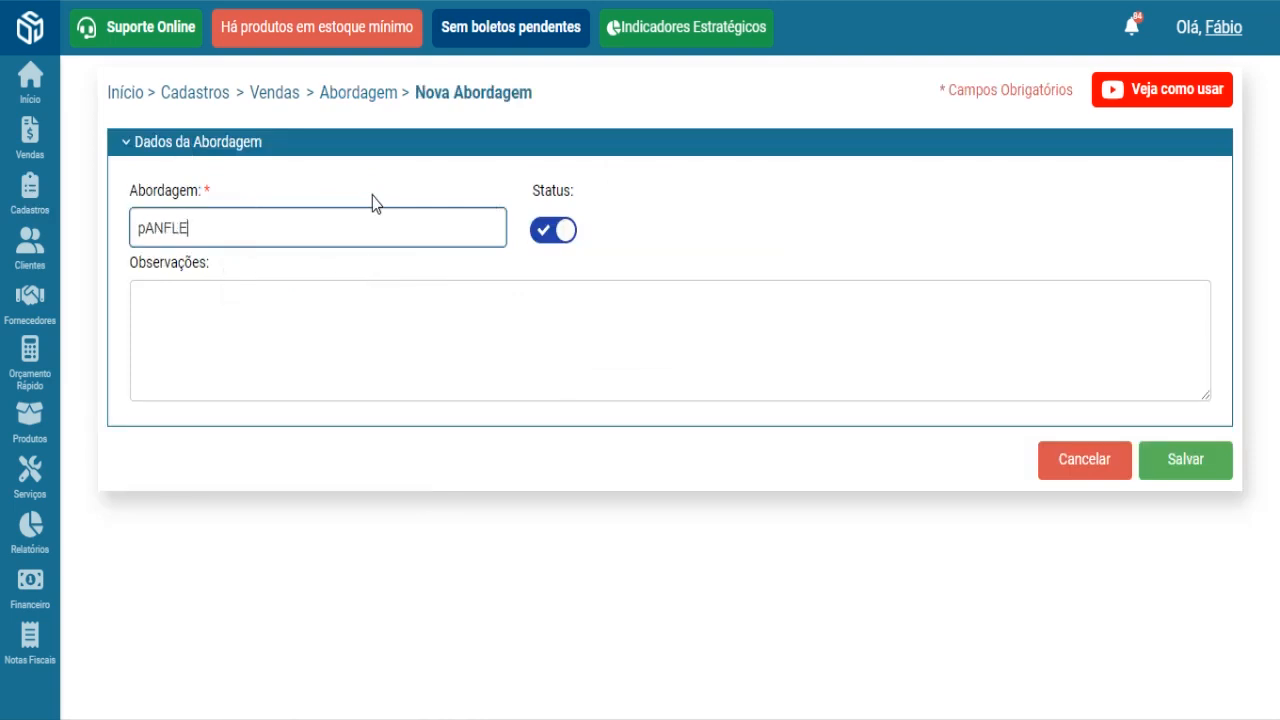
{"action": "type", "text": "TOS"}
{"action": "key", "text": "Left"}
{"action": "key", "text": "Left"}
{"action": "key", "text": "Left"}
{"action": "key", "text": "Left"}
{"action": "key", "text": "Left"}
{"action": "key", "text": "Left"}
{"action": "key", "text": "Left"}
{"action": "key", "text": "Left"}
{"action": "key", "text": "BackSpace"}
{"action": "type", "text": "P"}
{"action": "left_click", "coordinate": [370, 321]}
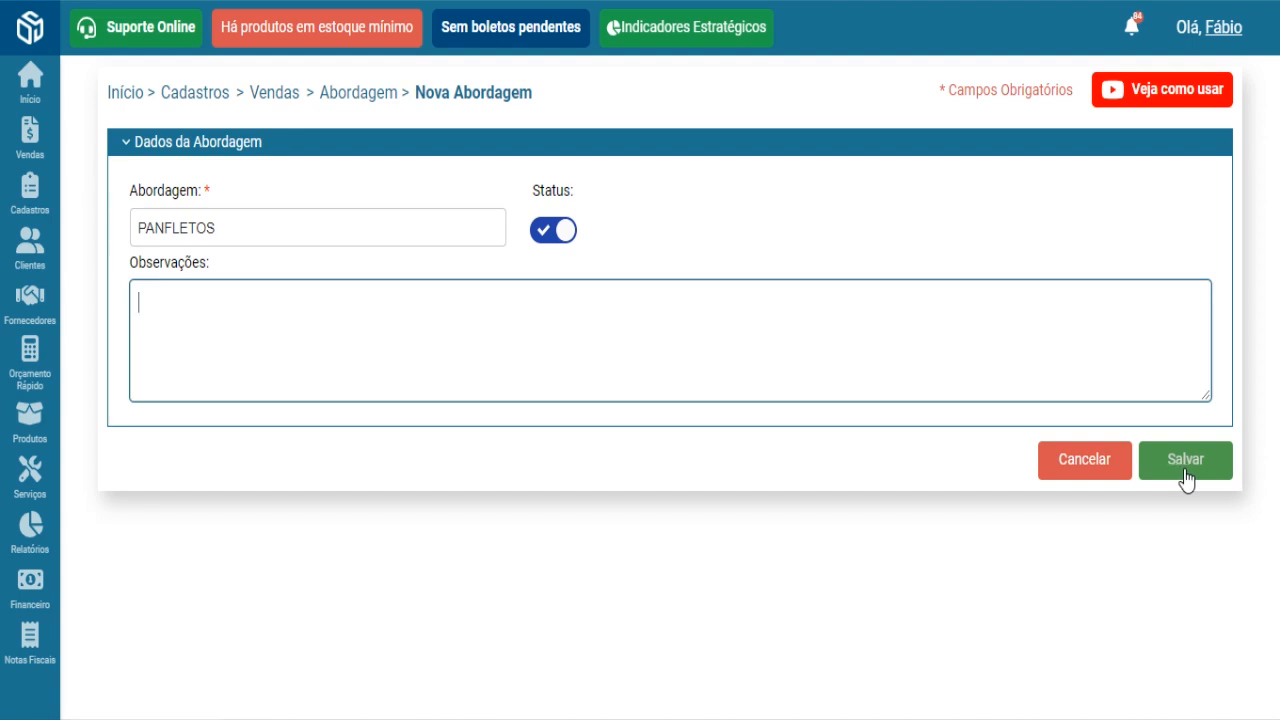
{"action": "left_click", "coordinate": [1183, 476]}
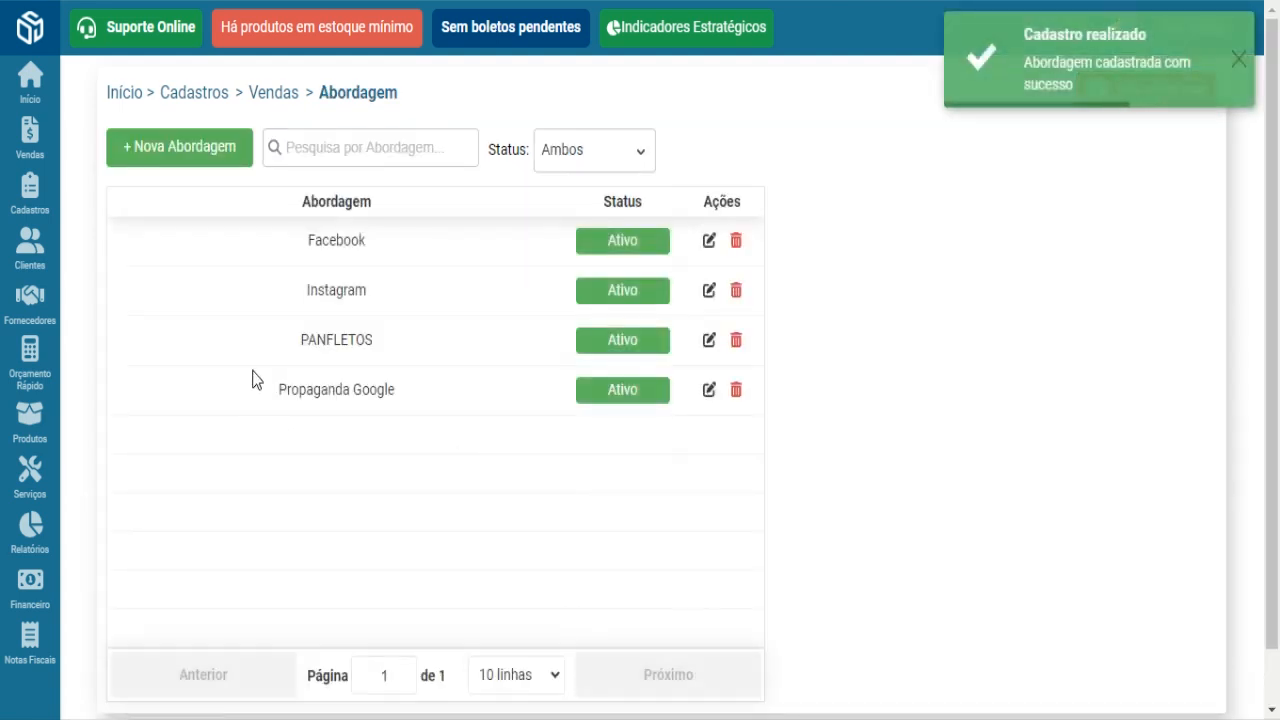
{"action": "left_click_drag", "start_coordinate": [267, 356], "coordinate": [449, 354]}
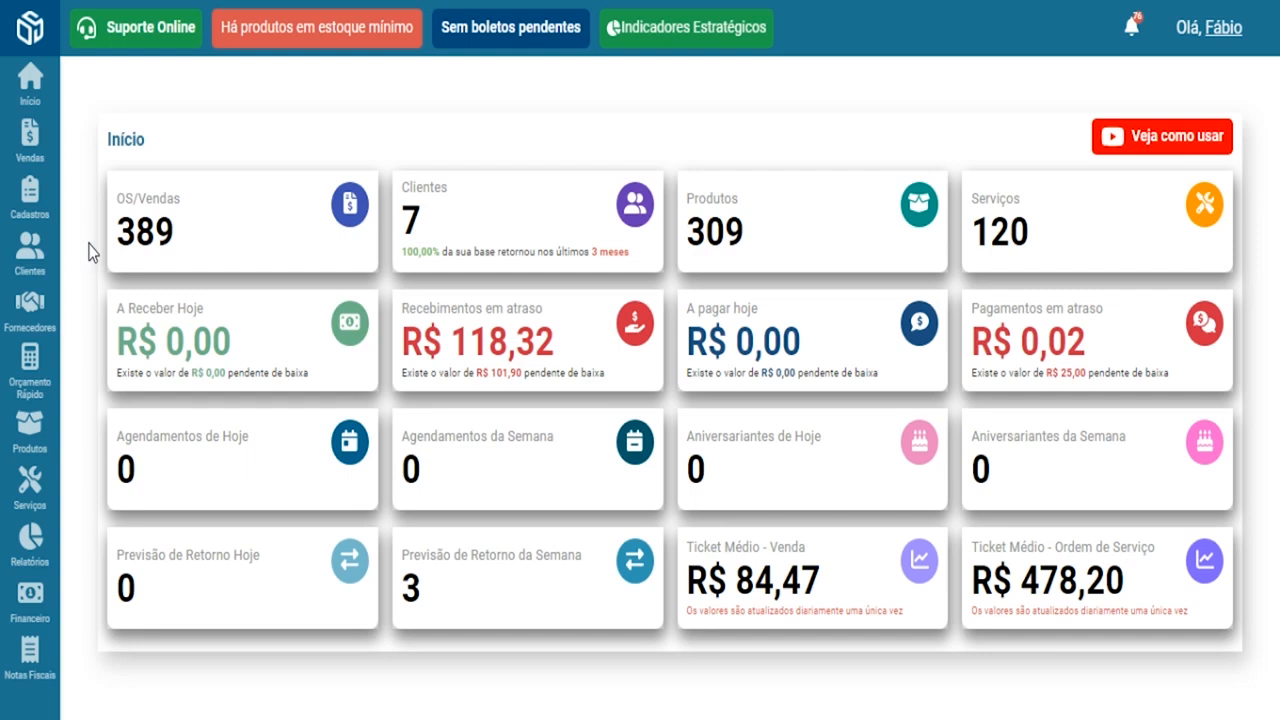
- Create a new sale subtype 'Em analise' with Gerar Título left switched off
{"action": "mouse_move", "coordinate": [28, 205]}
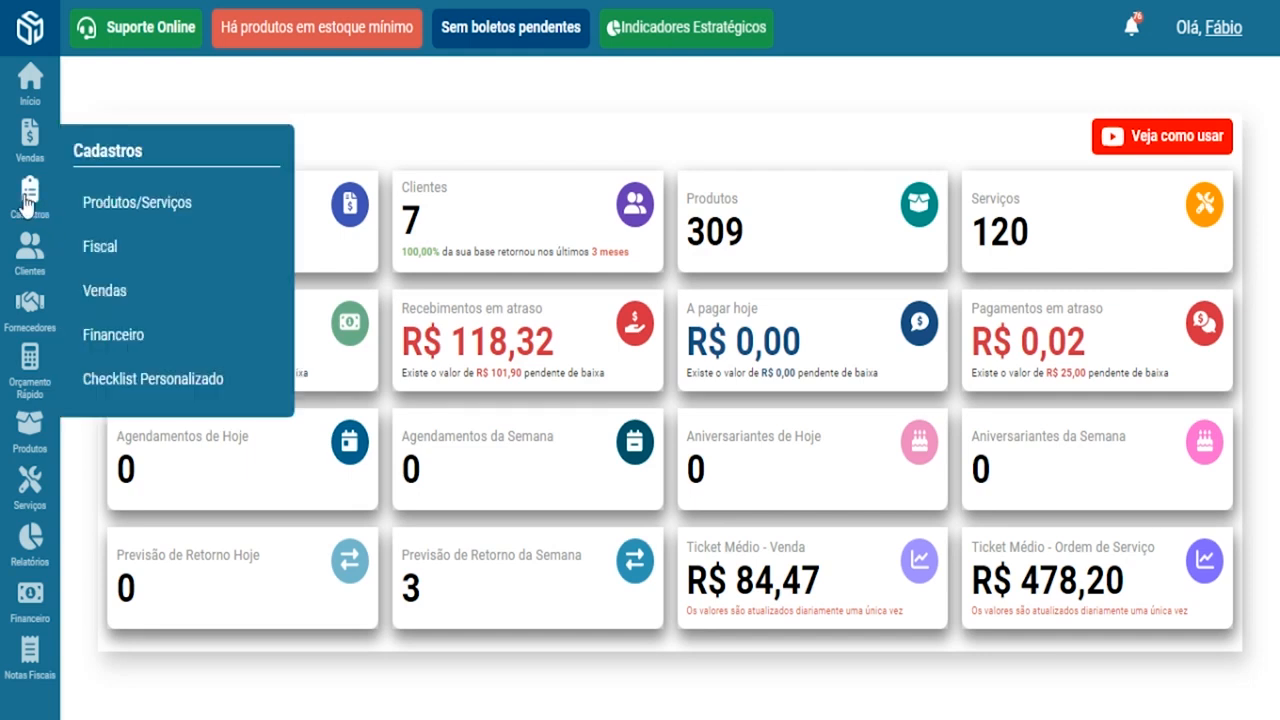
{"action": "mouse_move", "coordinate": [172, 302]}
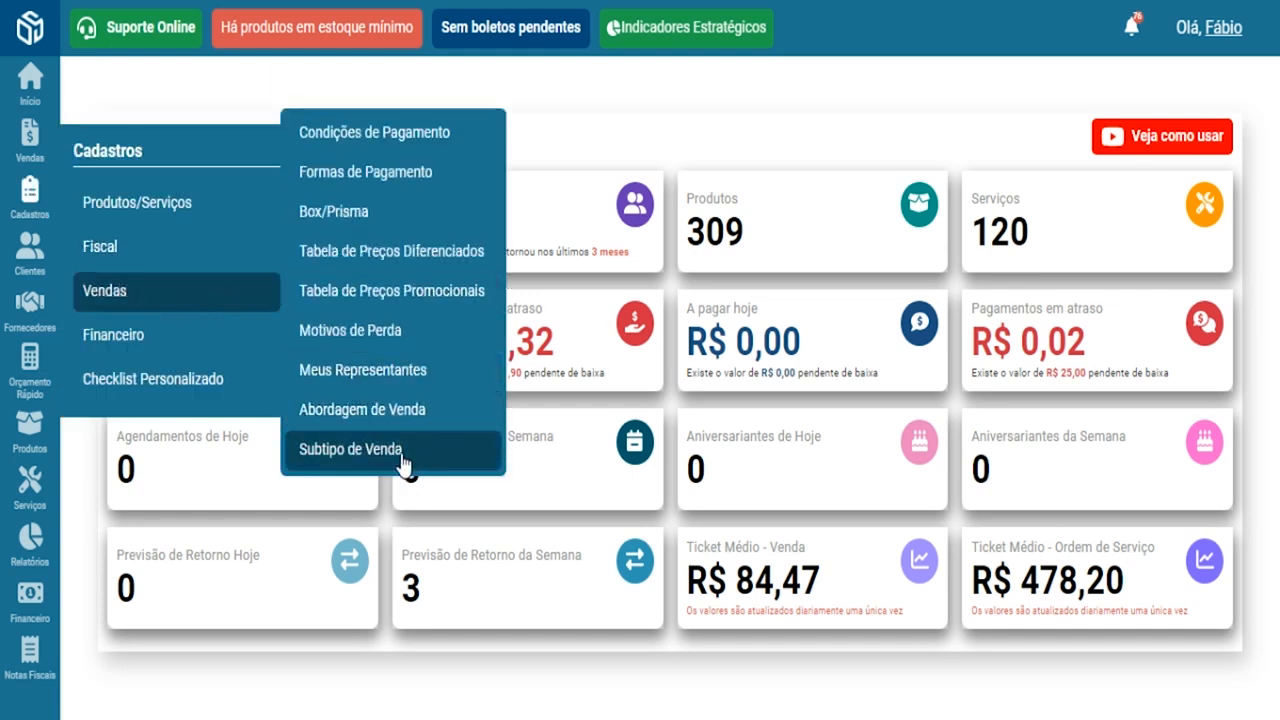
{"action": "left_click", "coordinate": [390, 458]}
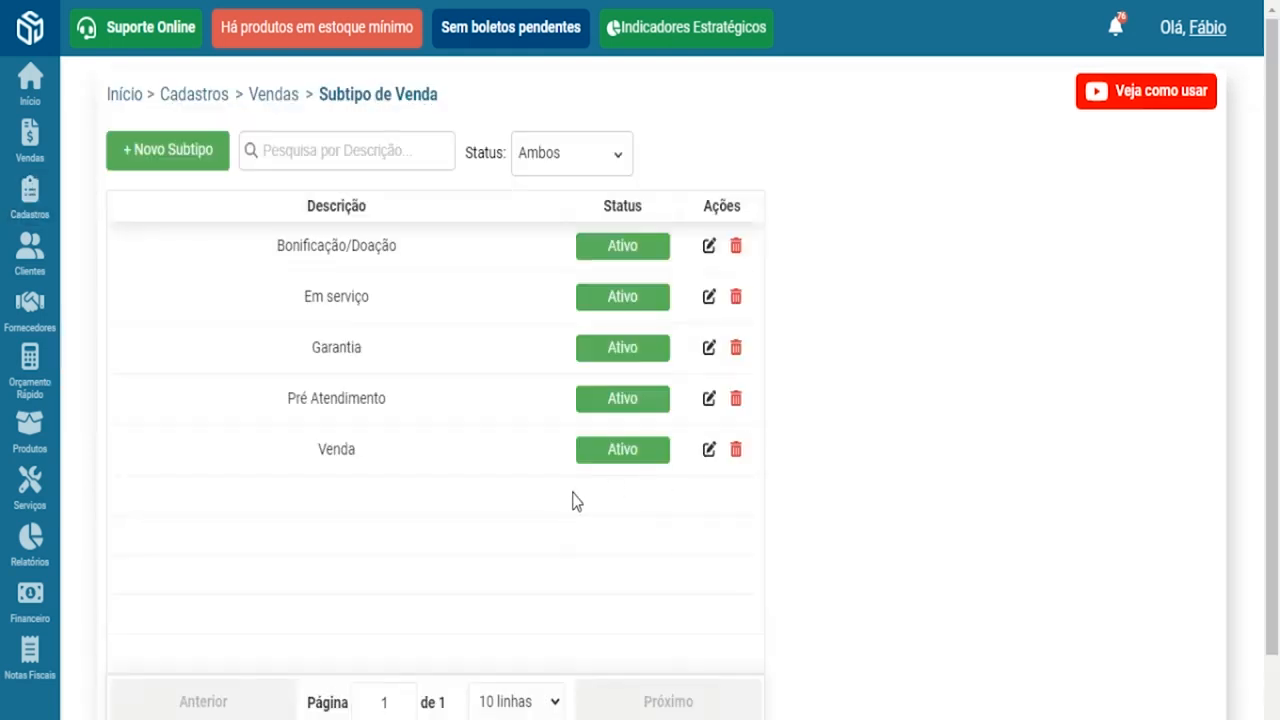
{"action": "left_click", "coordinate": [168, 166]}
{"action": "left_click", "coordinate": [243, 237]}
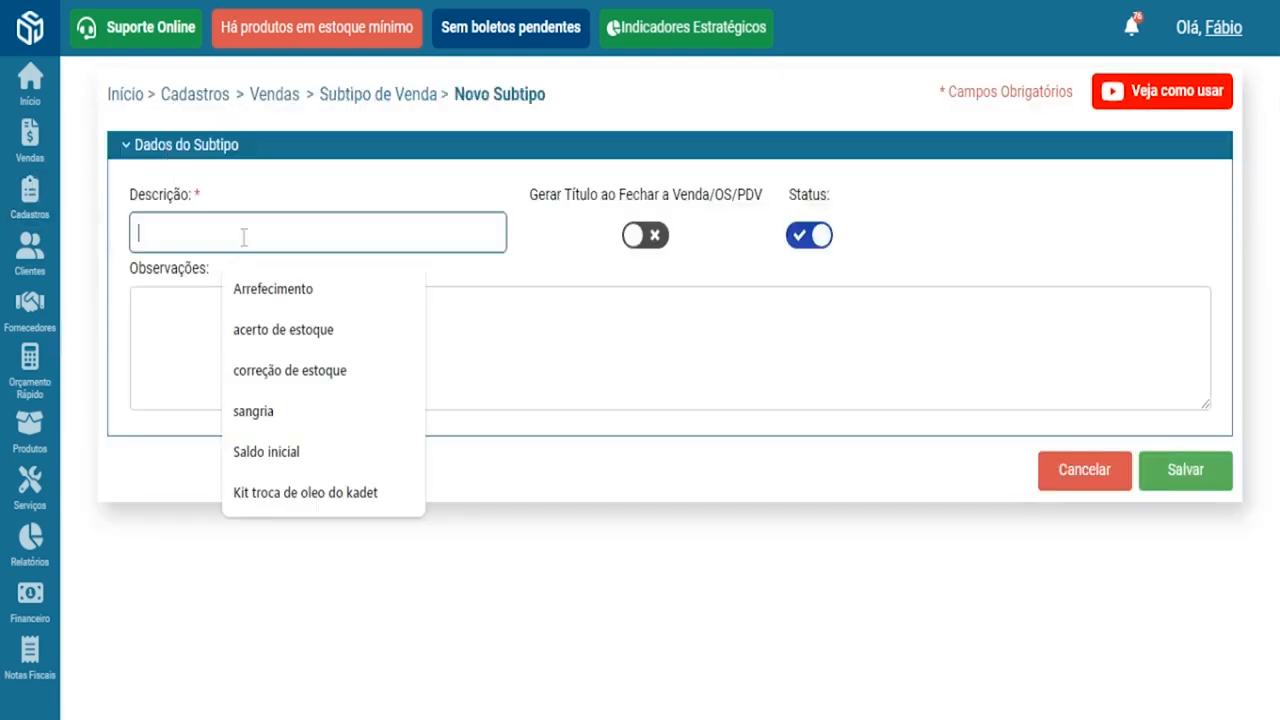
{"action": "type", "text": "Em "}
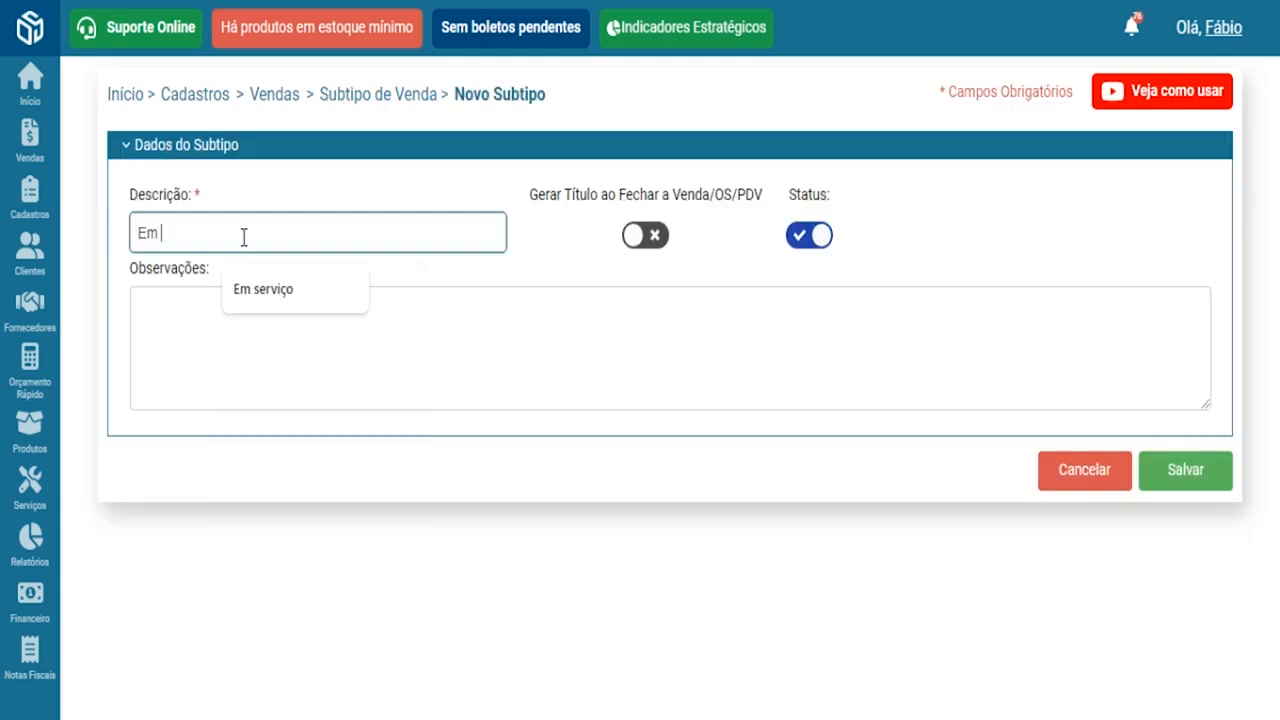
{"action": "type", "text": "analise"}
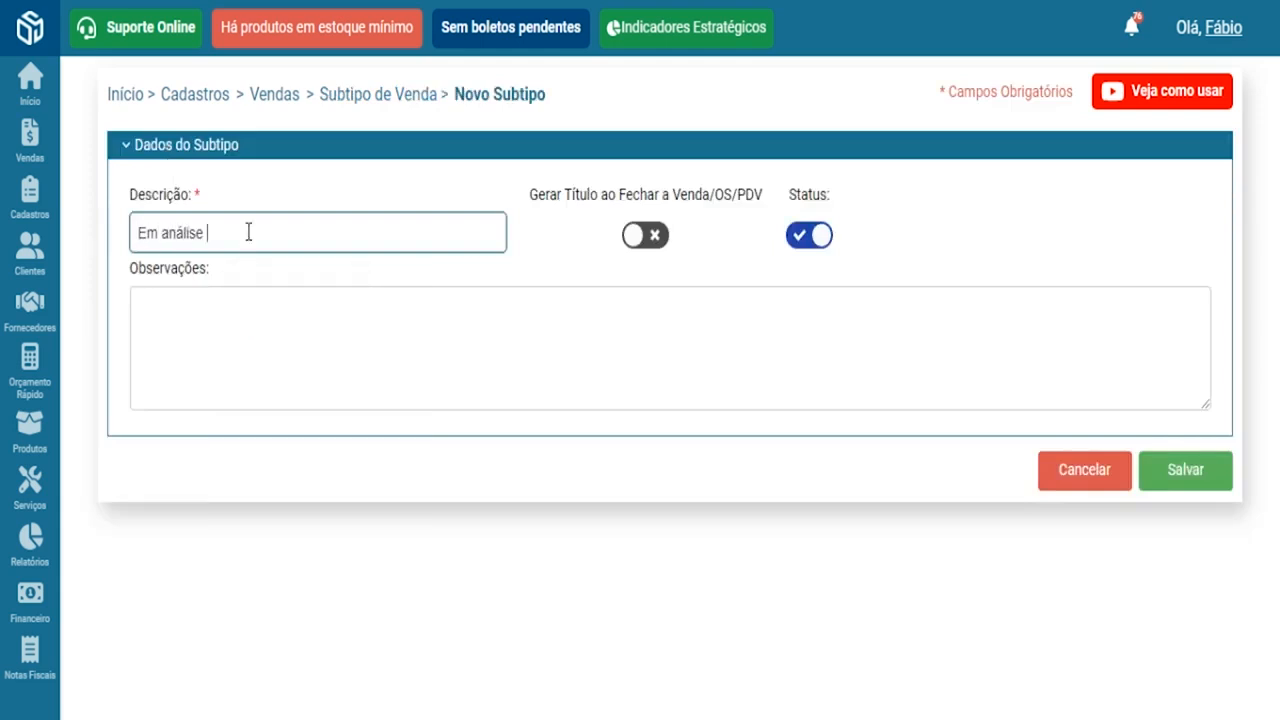
{"action": "left_click", "coordinate": [640, 238]}
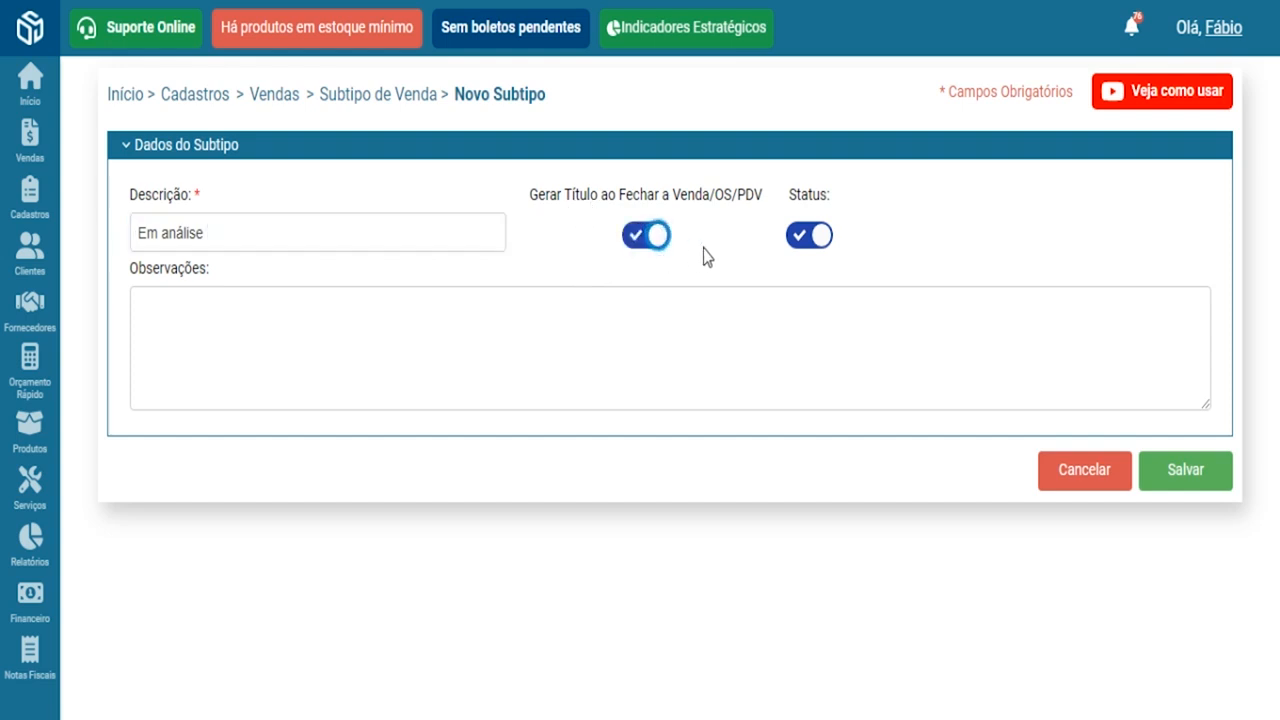
{"action": "left_click", "coordinate": [635, 238]}
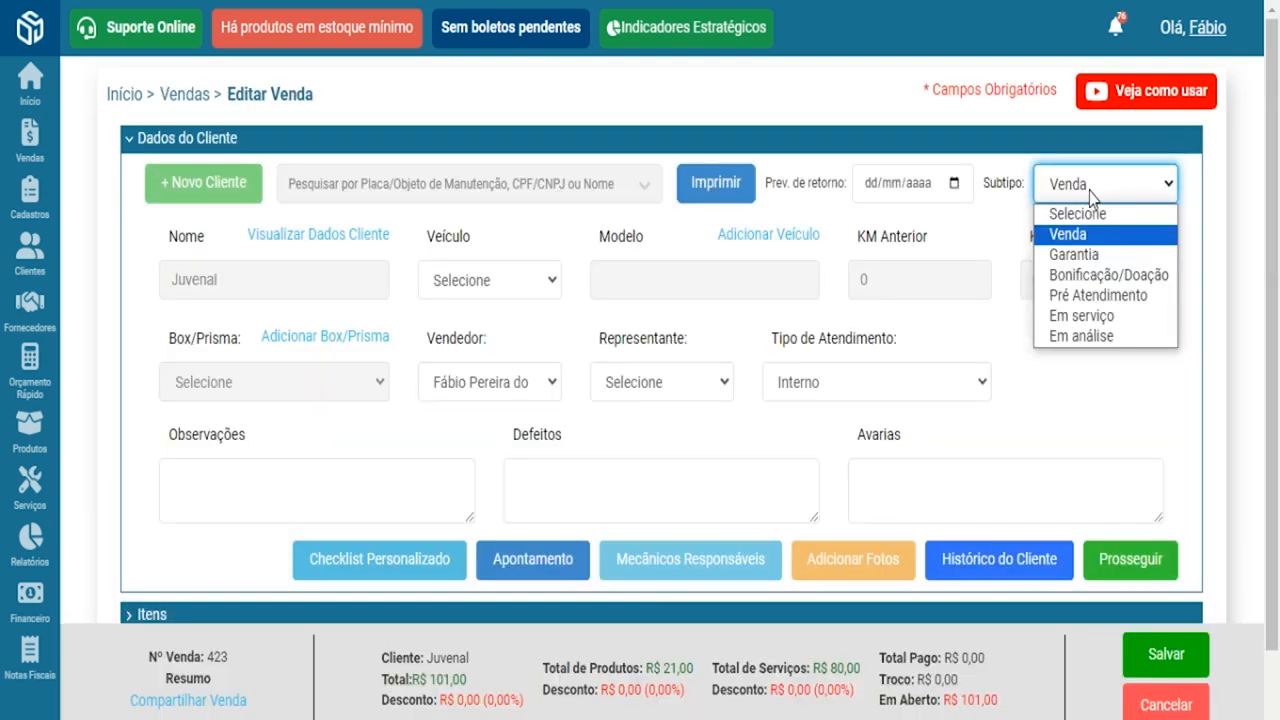
- Choose Em análise as the sale's Subtipo in Editar Venda
{"action": "left_click", "coordinate": [1072, 340]}
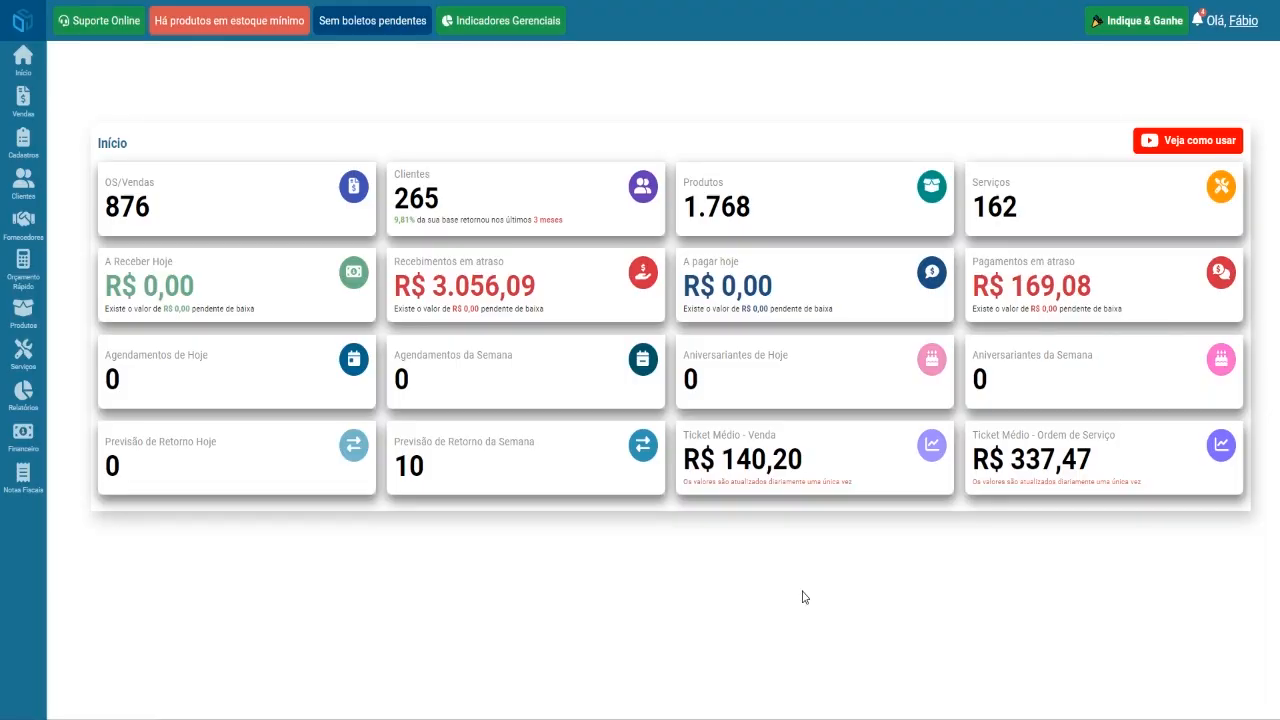
- Open the Clientes list, glance at the Importar Clientes window, and close it
{"action": "mouse_move", "coordinate": [30, 182]}
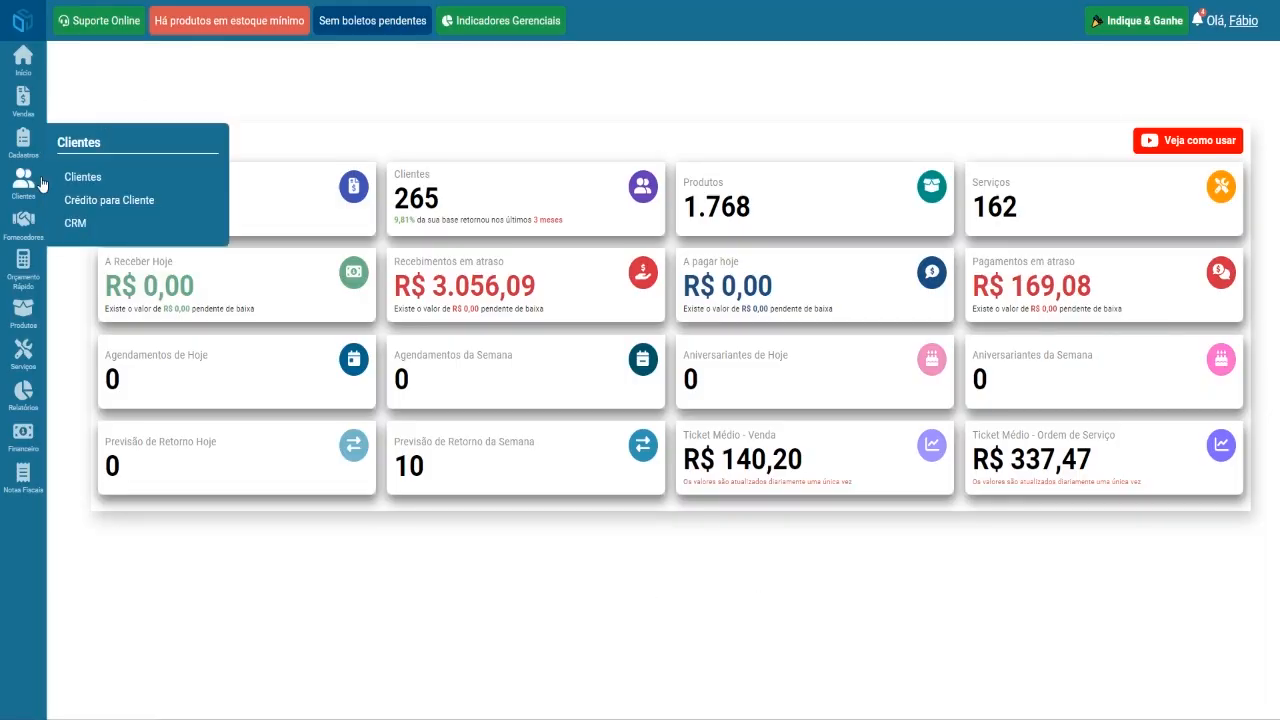
{"action": "left_click", "coordinate": [100, 180]}
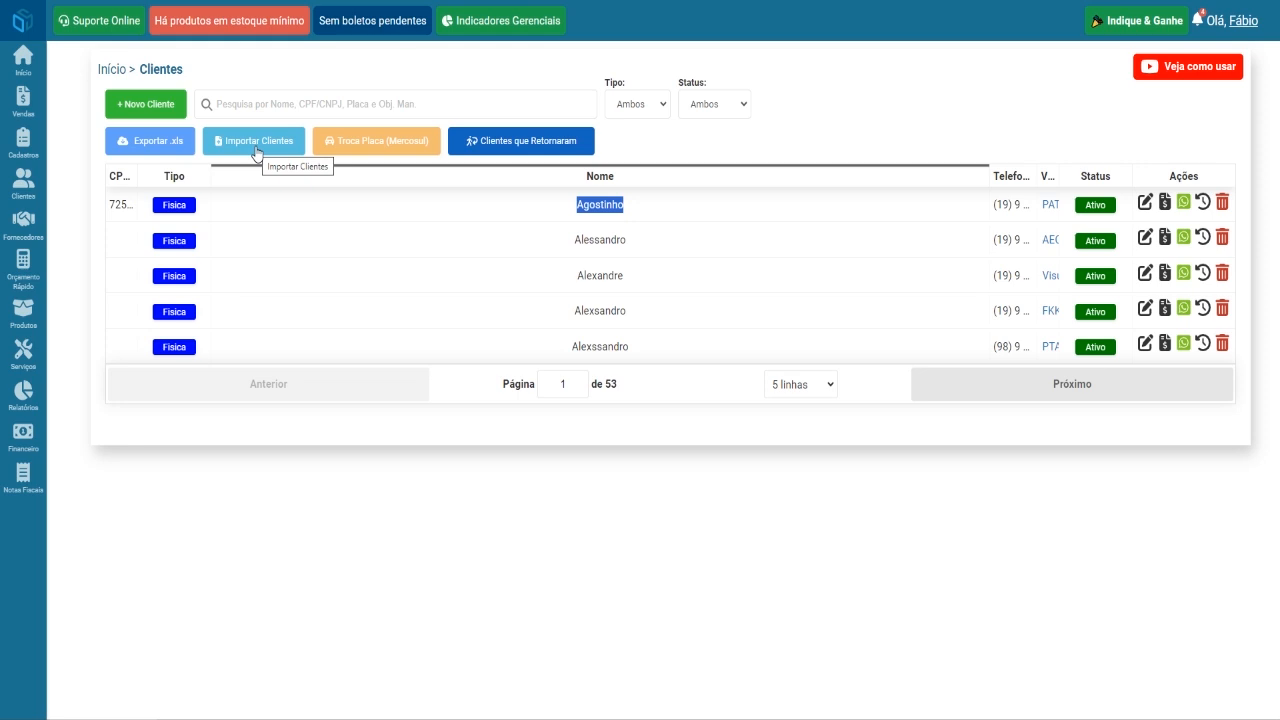
{"action": "left_click", "coordinate": [256, 141]}
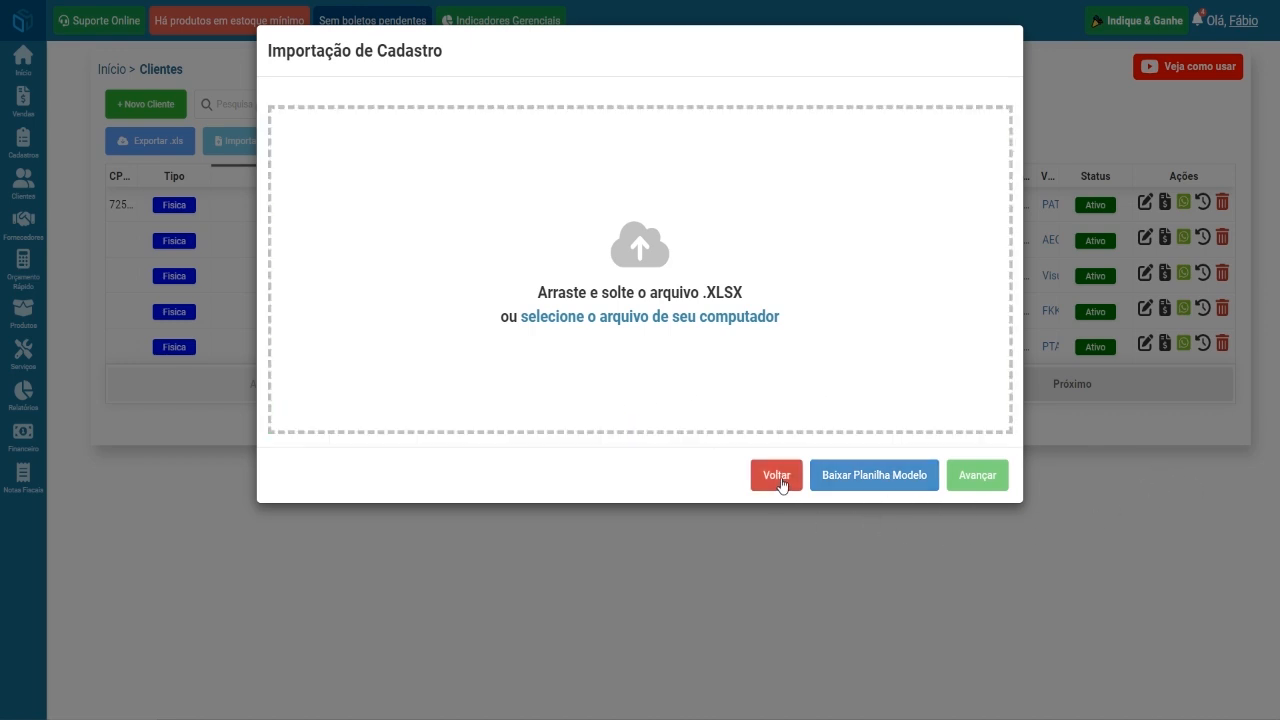
{"action": "left_click", "coordinate": [778, 532]}
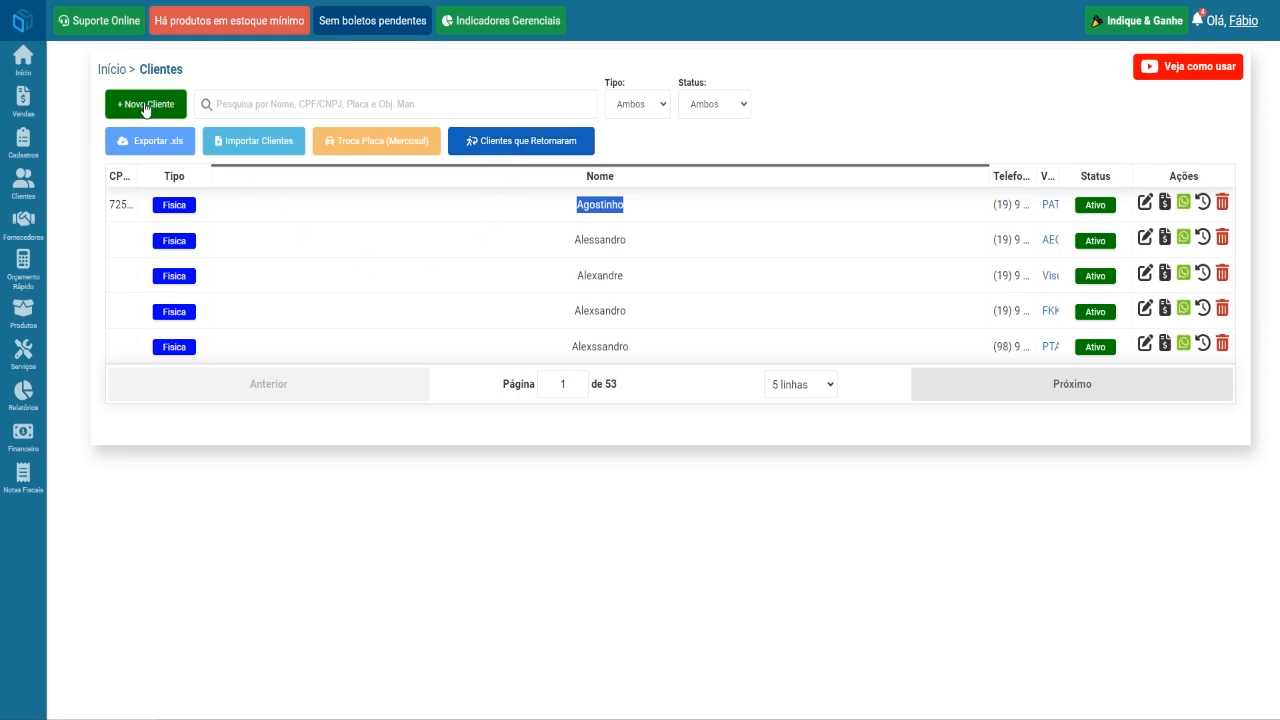
- Open a Novo Cliente form and check the Tipo de Pessoa options, keeping Física
{"action": "left_click", "coordinate": [145, 104]}
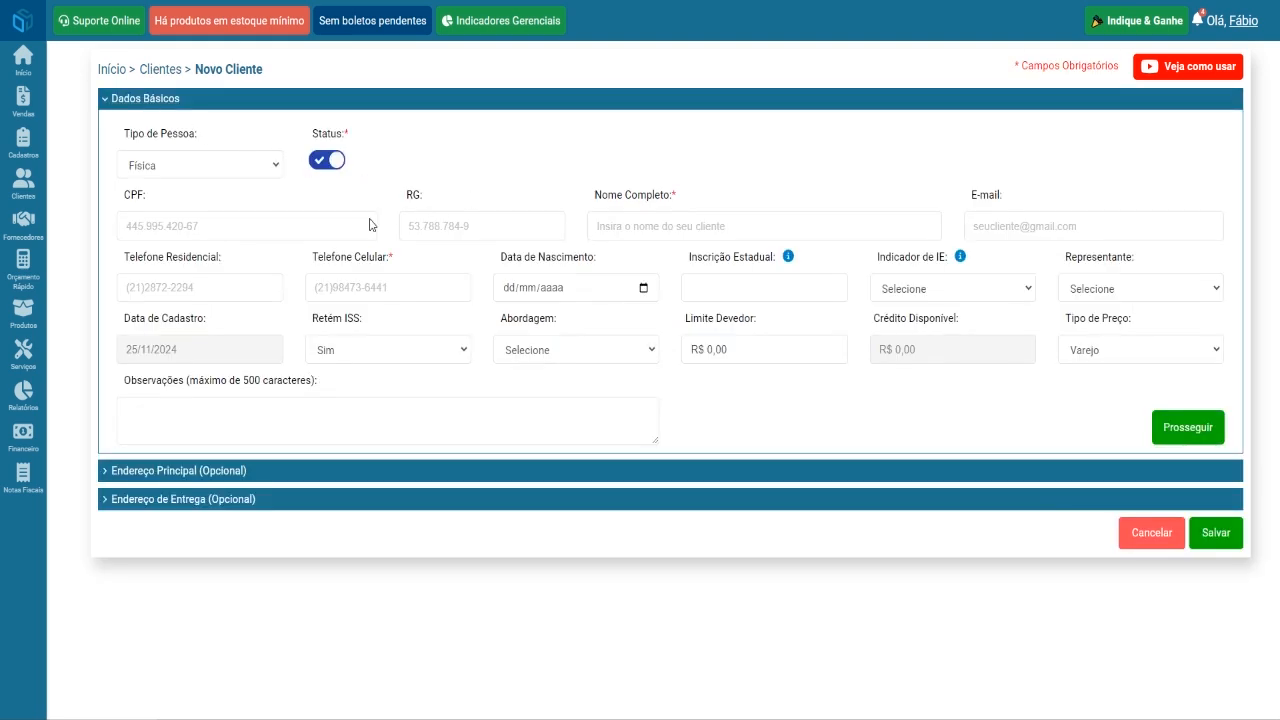
{"action": "left_click", "coordinate": [319, 225]}
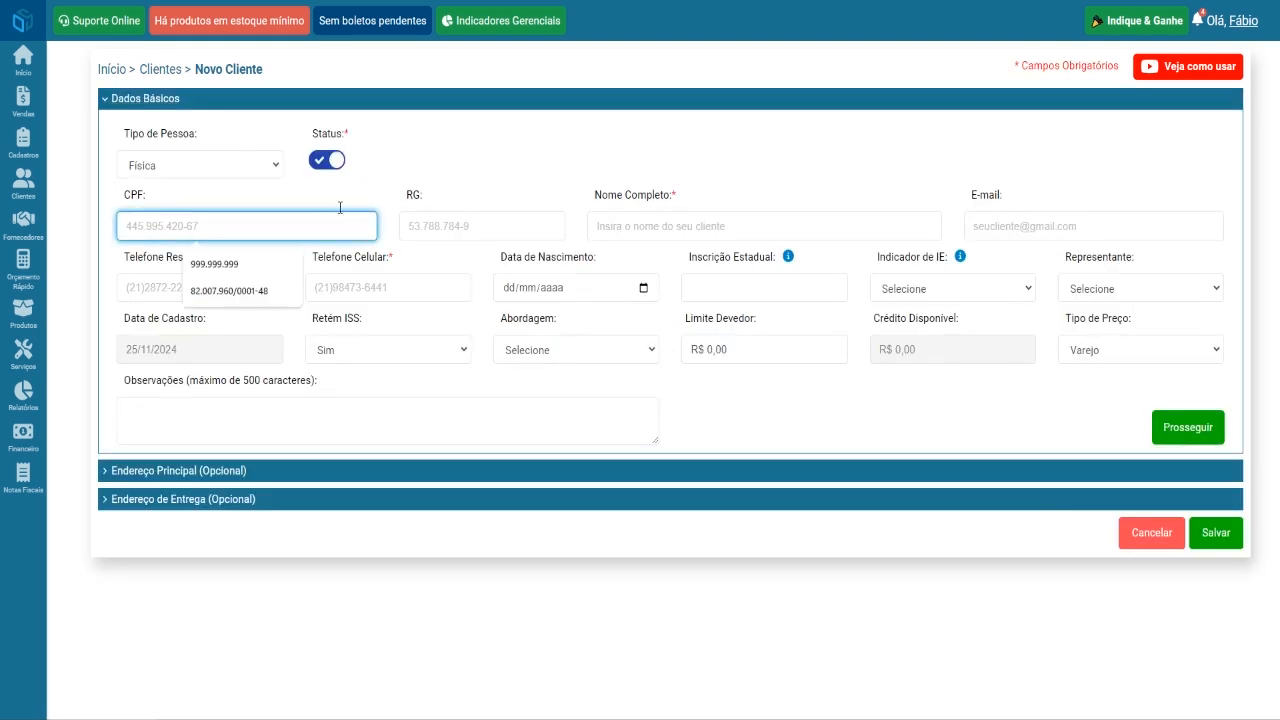
{"action": "left_click", "coordinate": [390, 174]}
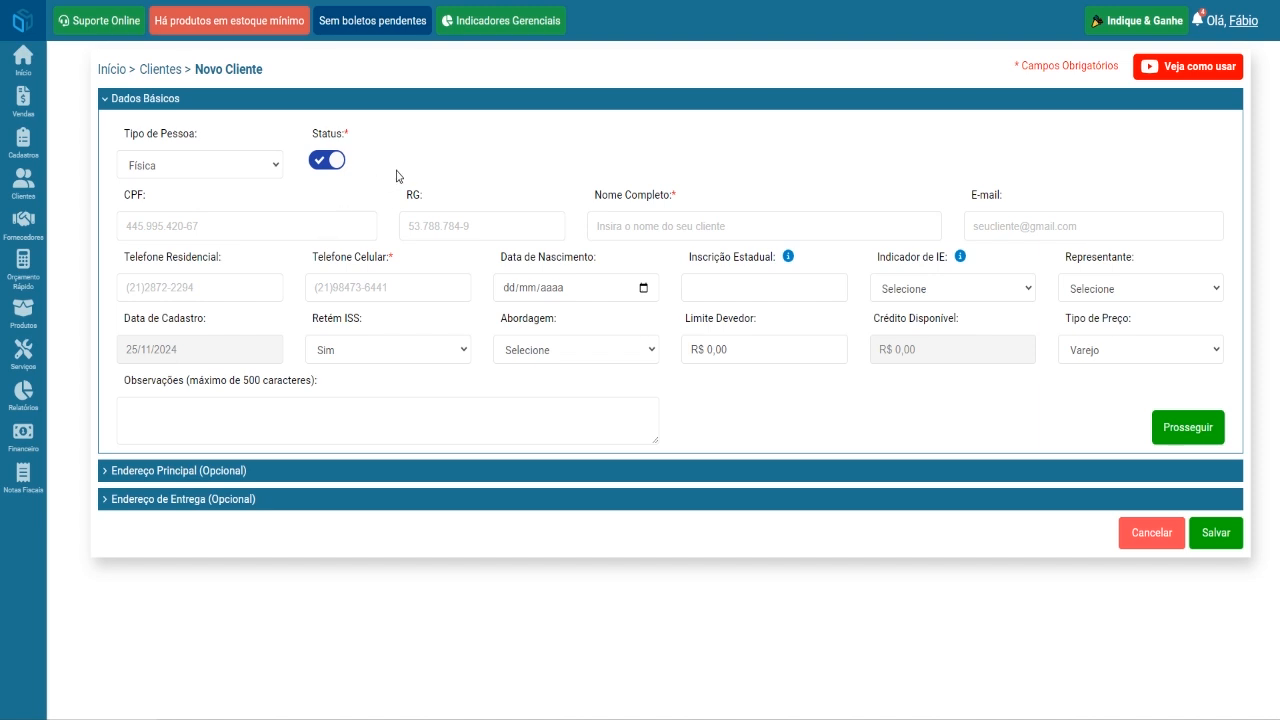
{"action": "left_click", "coordinate": [261, 169]}
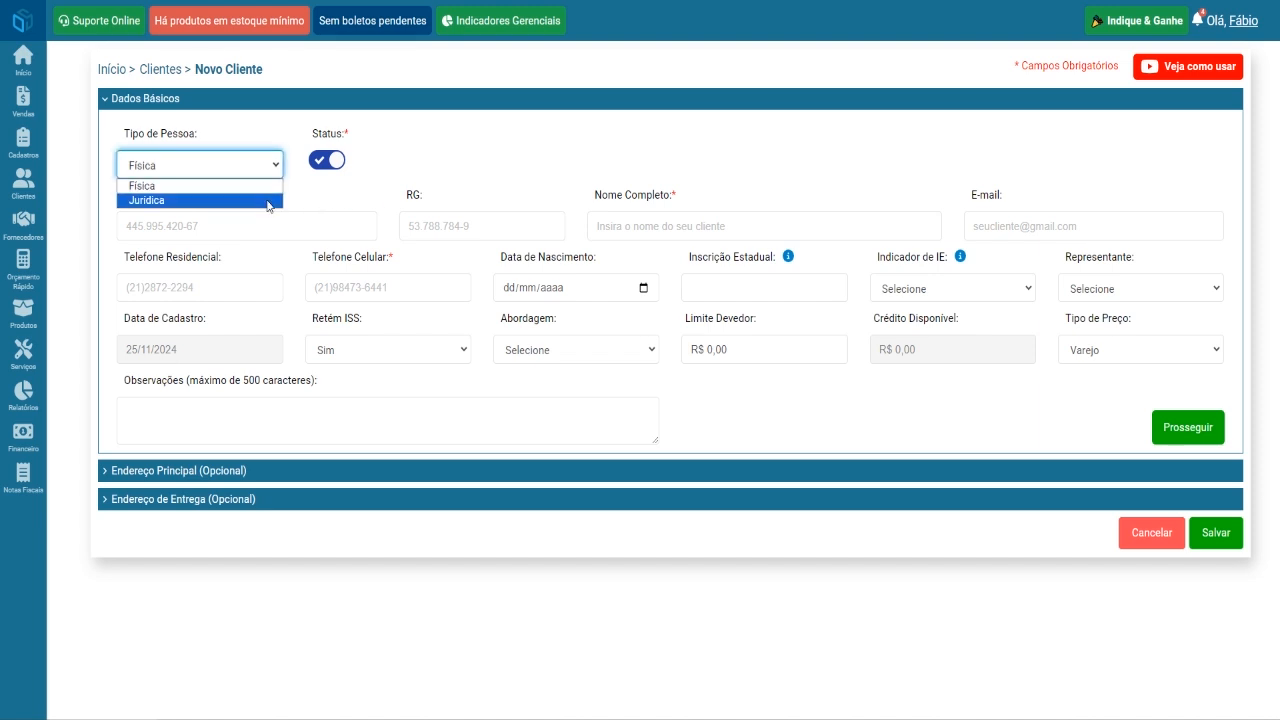
{"action": "left_click", "coordinate": [389, 191]}
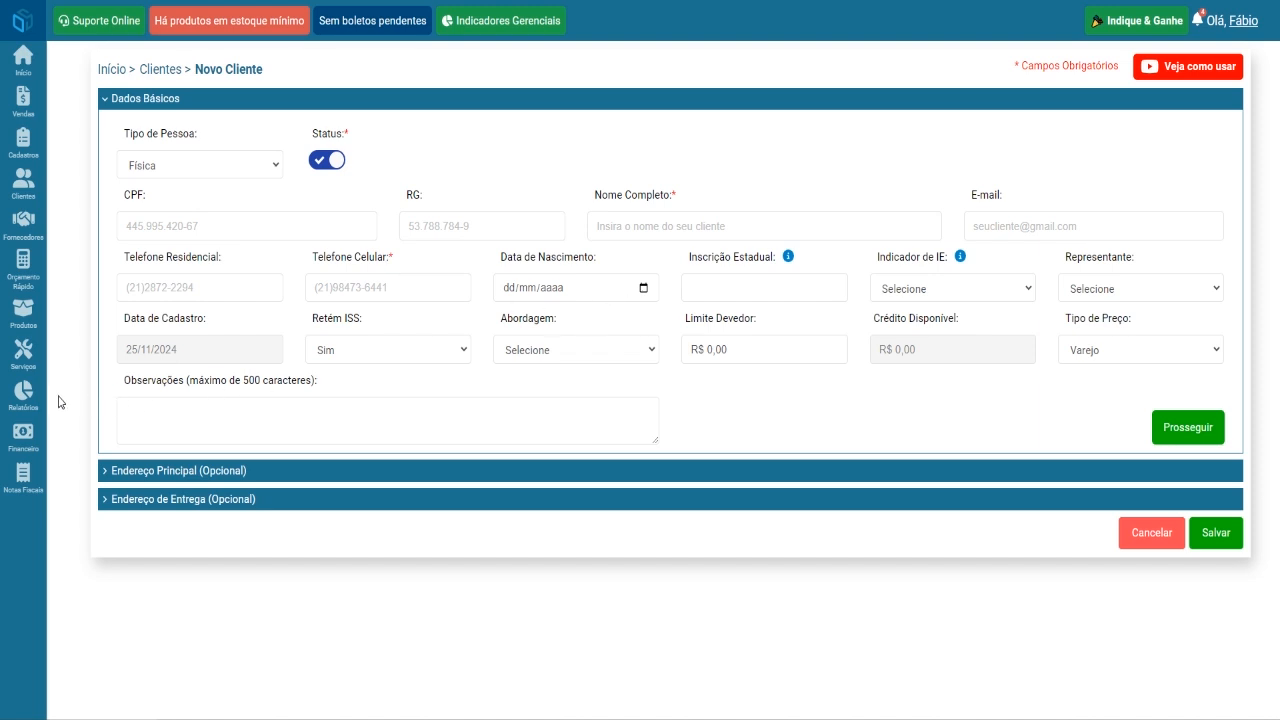
{"action": "mouse_move", "coordinate": [23, 398]}
{"action": "mouse_move", "coordinate": [125, 310]}
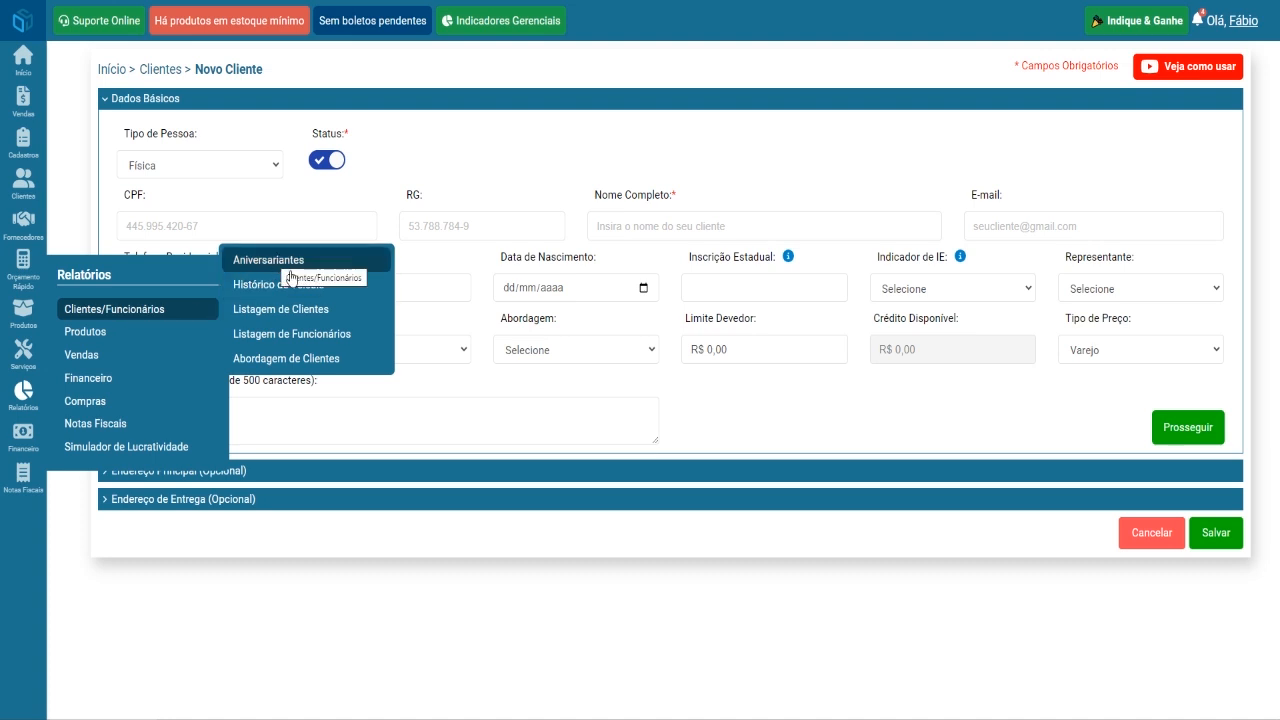
{"action": "mouse_move", "coordinate": [46, 200]}
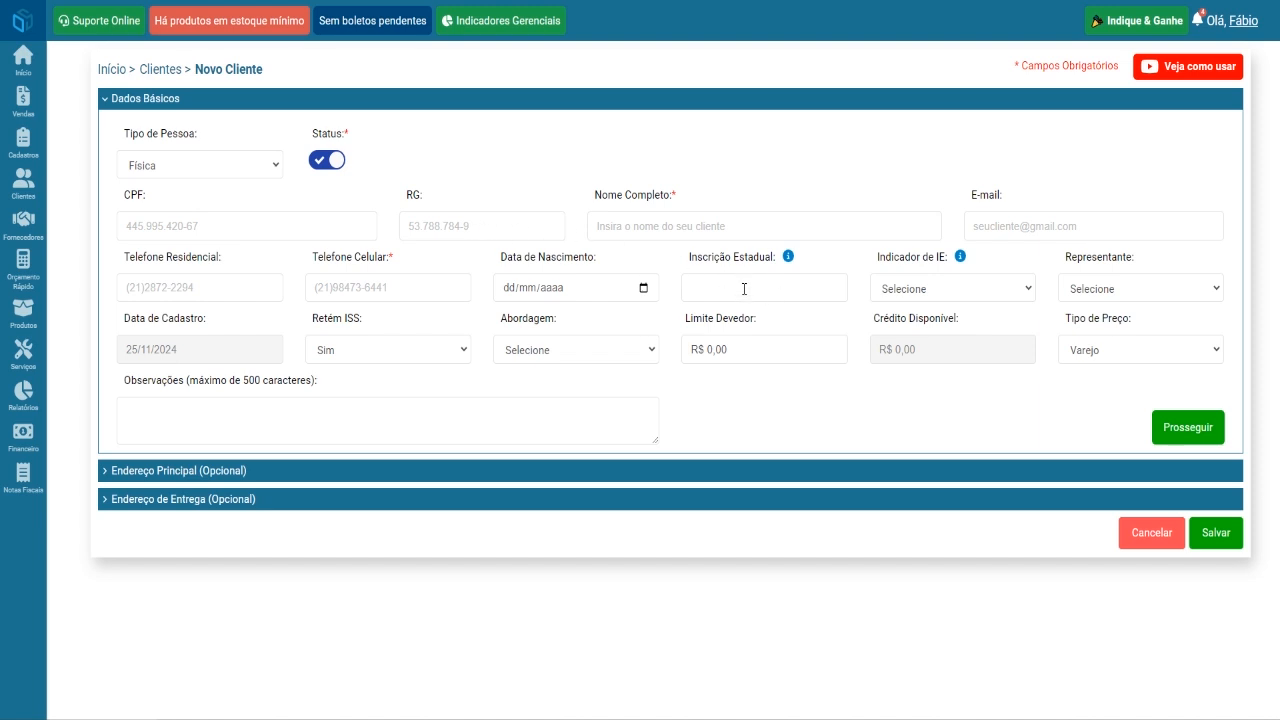
{"action": "left_click", "coordinate": [268, 165]}
{"action": "left_click", "coordinate": [262, 197]}
{"action": "left_click", "coordinate": [251, 166]}
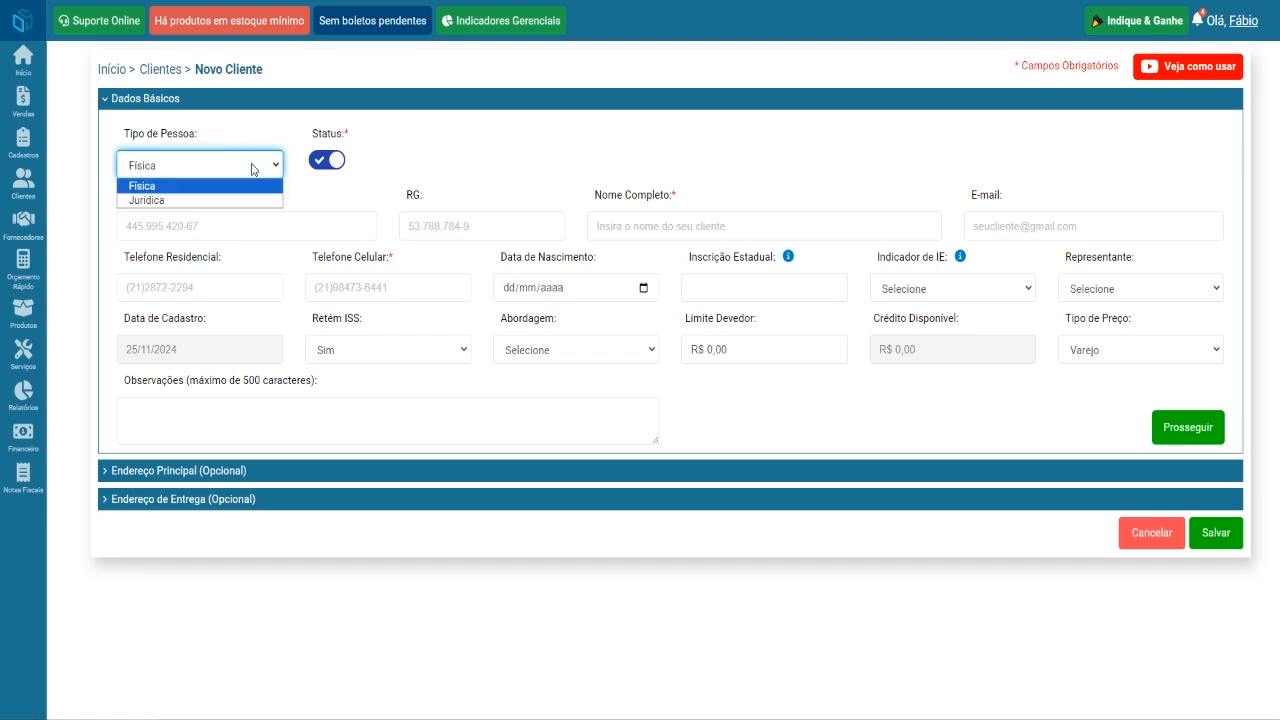
{"action": "left_click", "coordinate": [264, 199]}
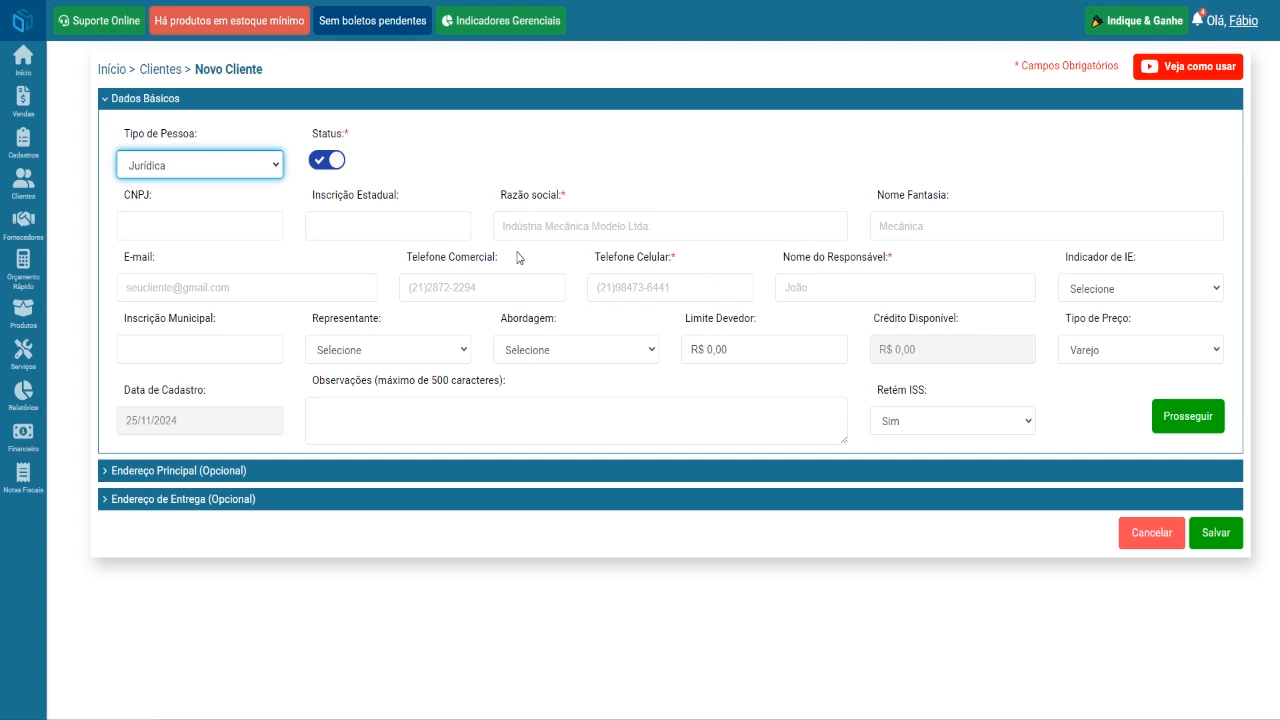
{"action": "left_click", "coordinate": [405, 224]}
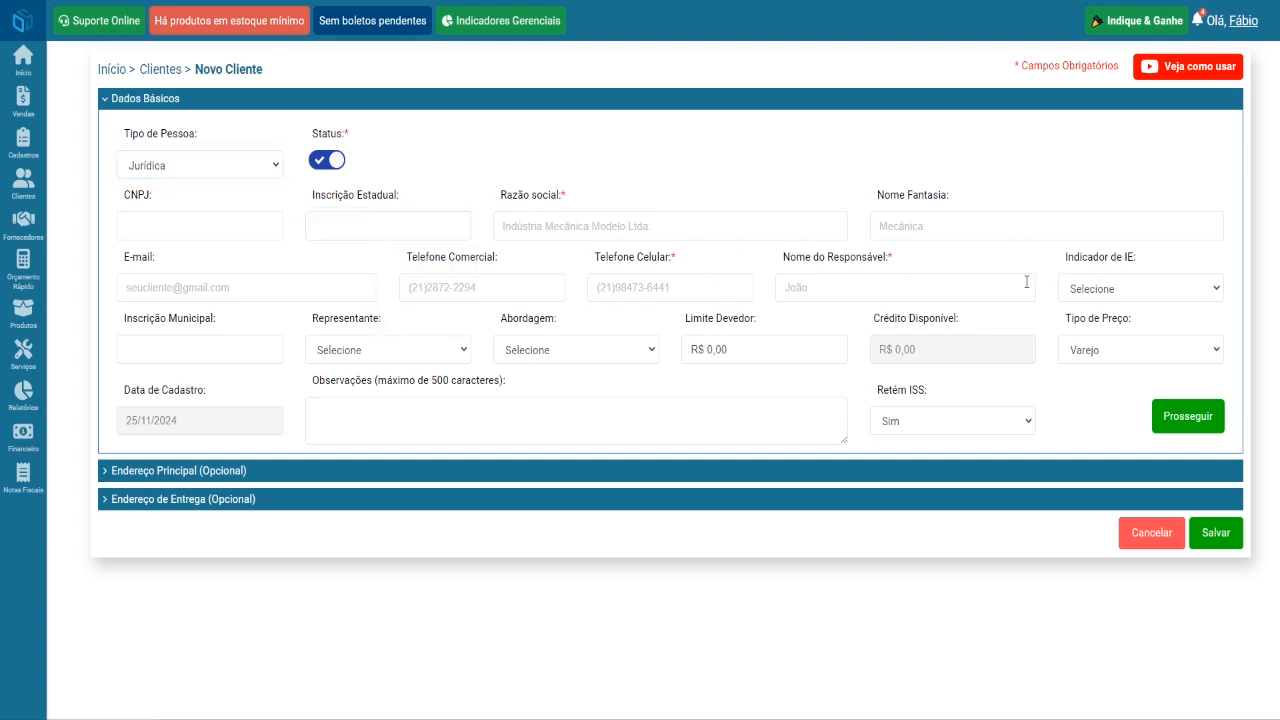
{"action": "left_click", "coordinate": [1123, 289]}
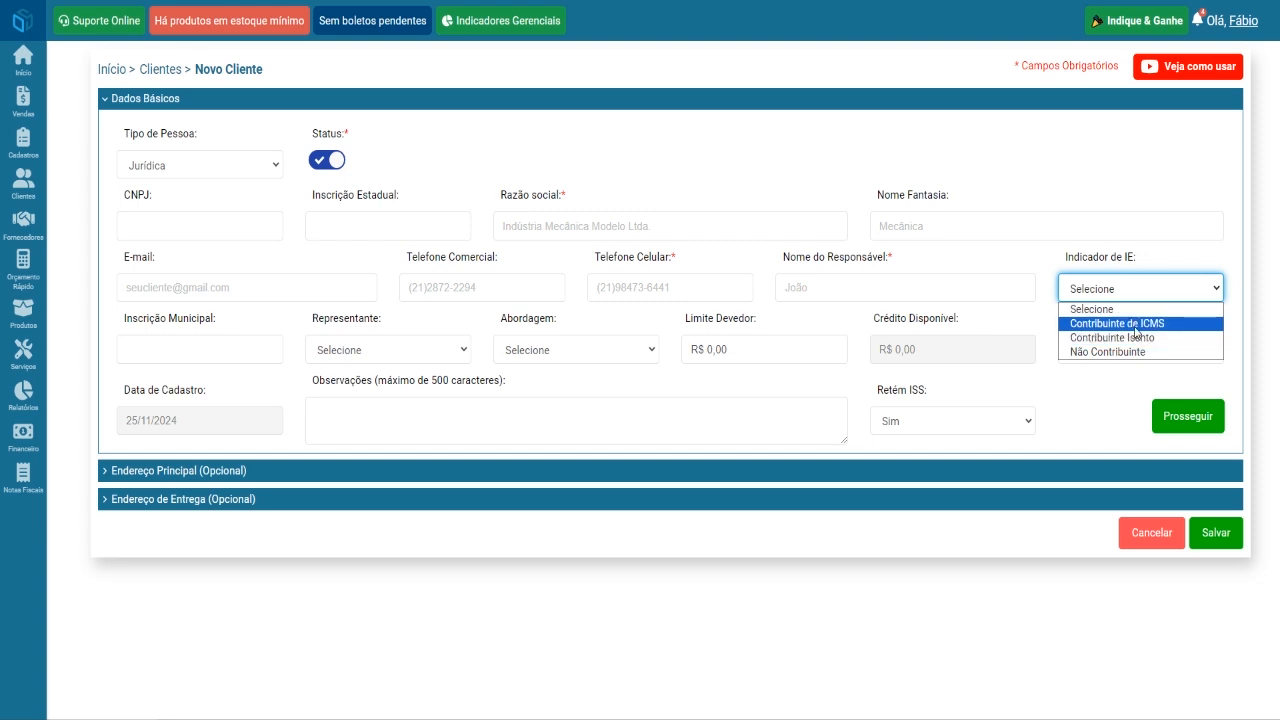
{"action": "left_click", "coordinate": [455, 164]}
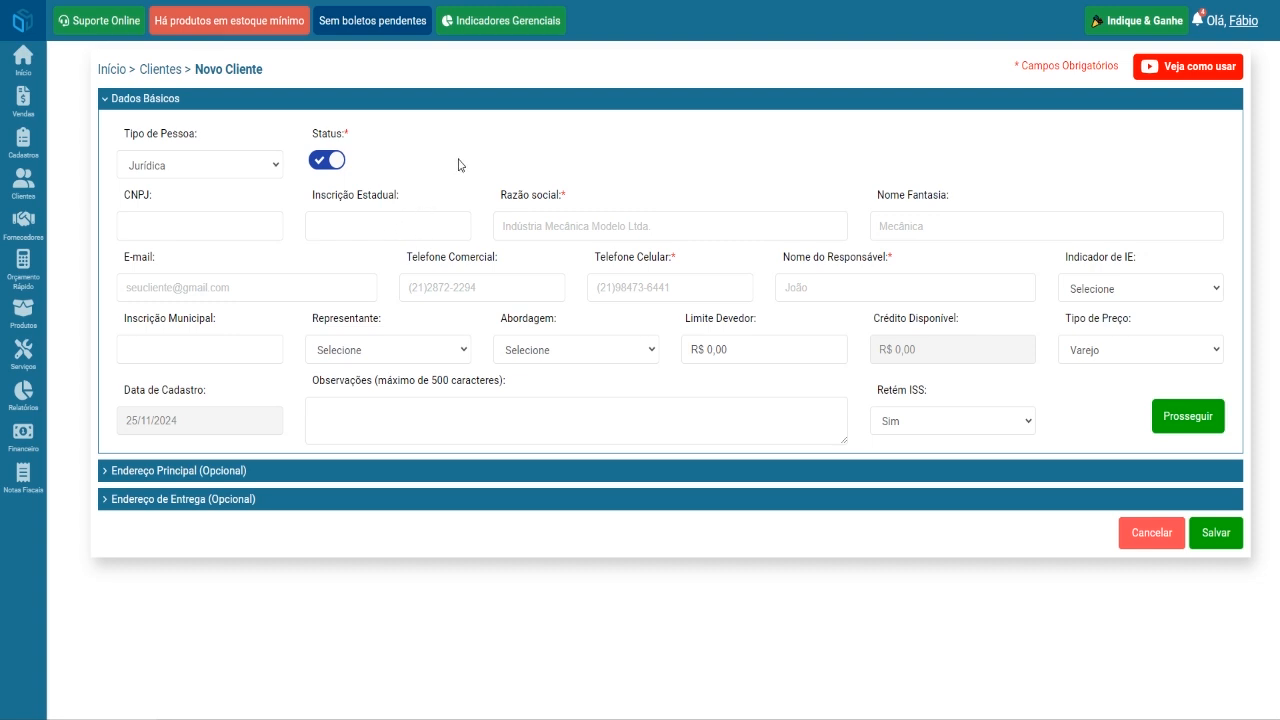
{"action": "left_click", "coordinate": [261, 171]}
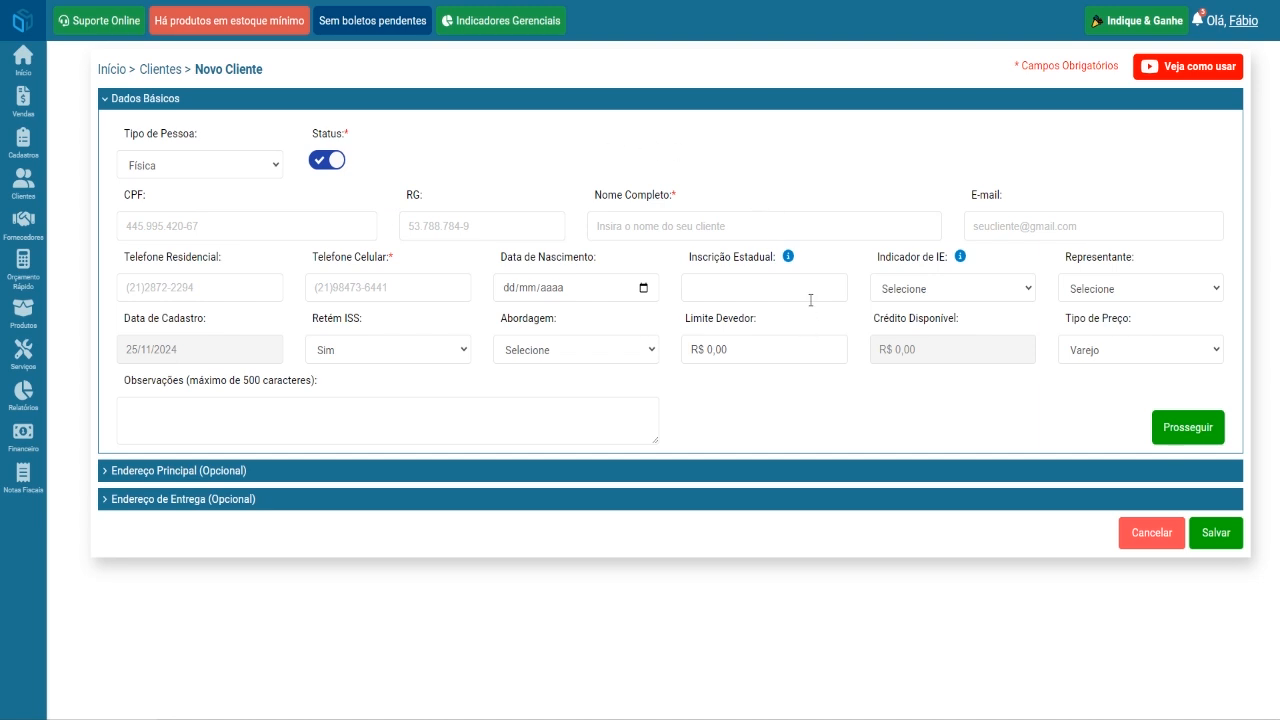
{"action": "left_click", "coordinate": [944, 290]}
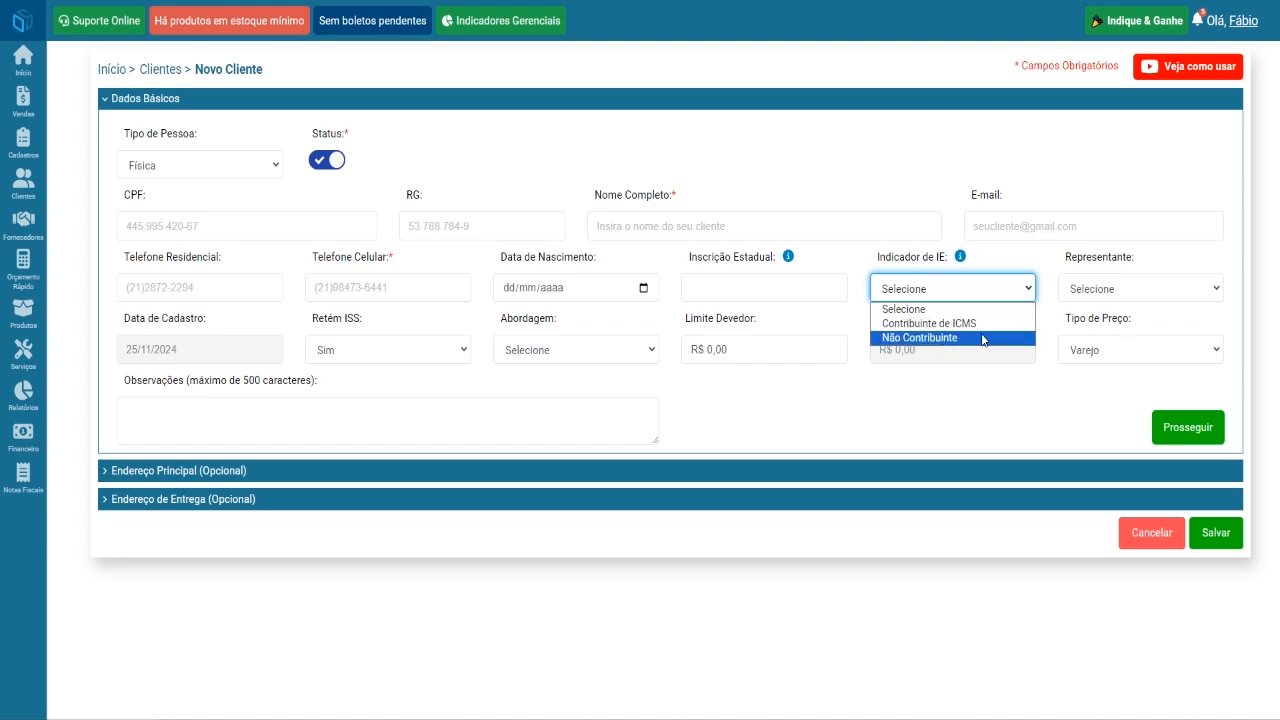
{"action": "left_click", "coordinate": [868, 265]}
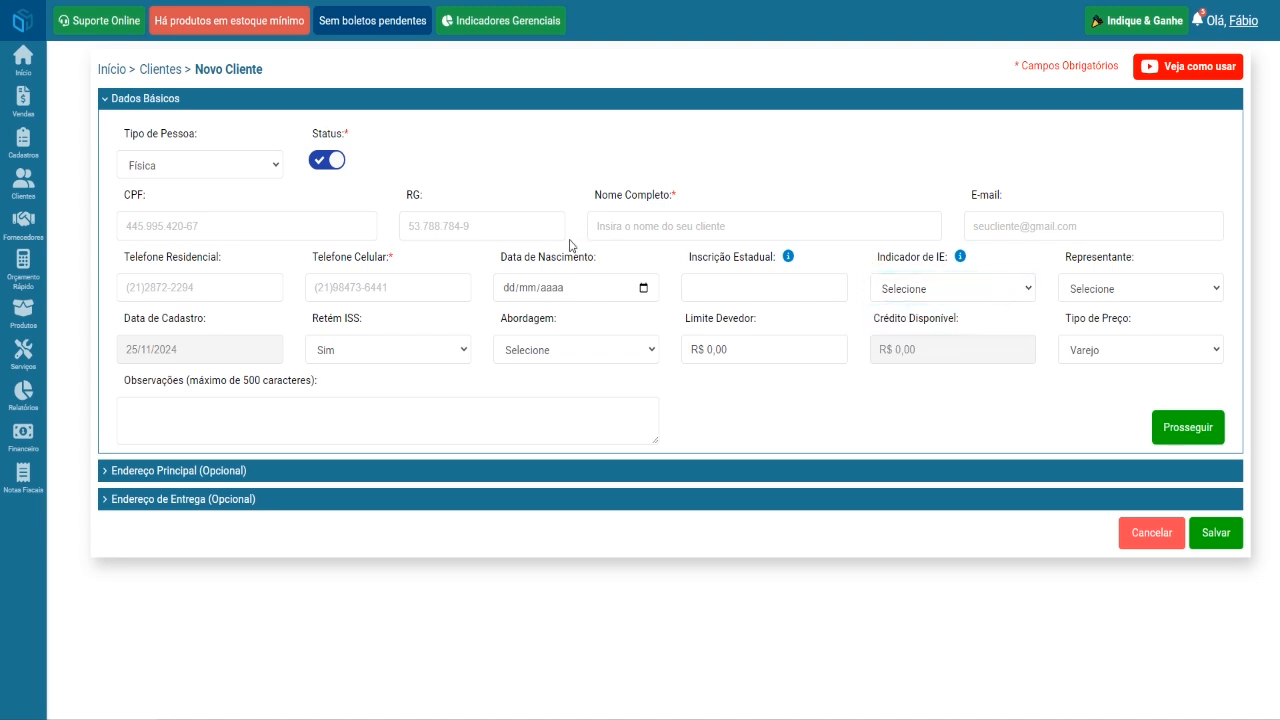
{"action": "left_click", "coordinate": [907, 292]}
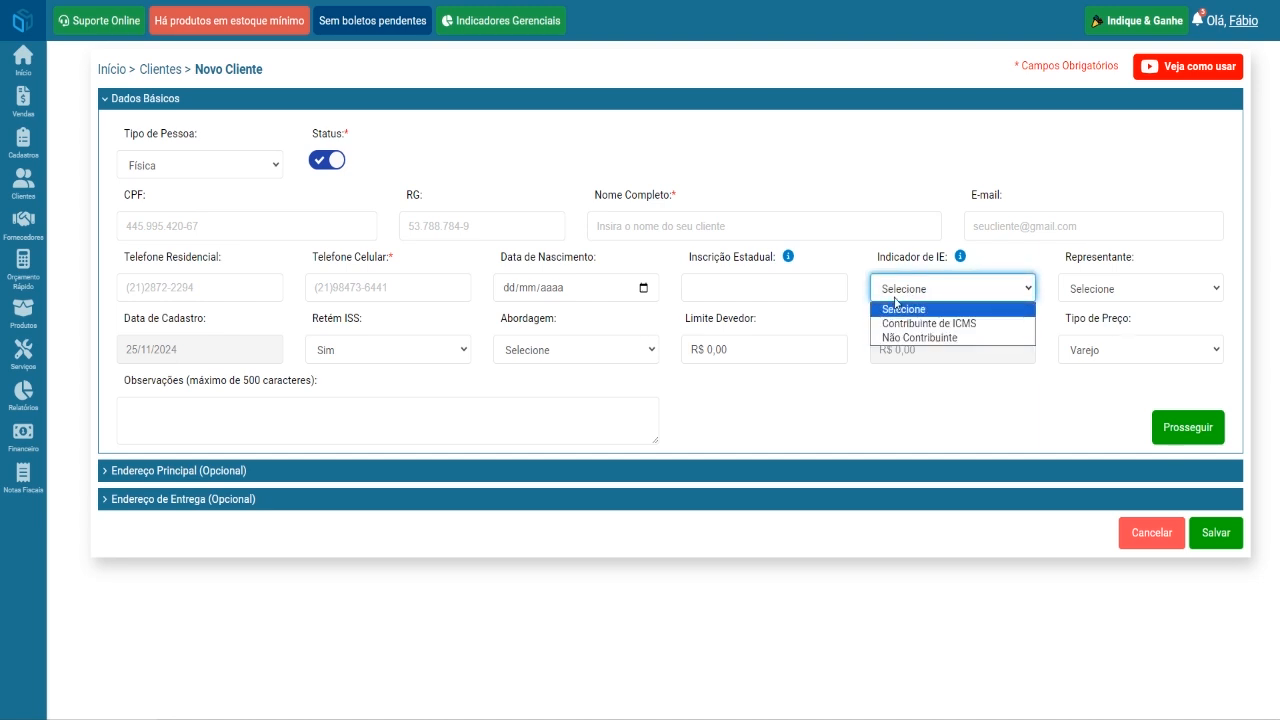
{"action": "left_click", "coordinate": [848, 265]}
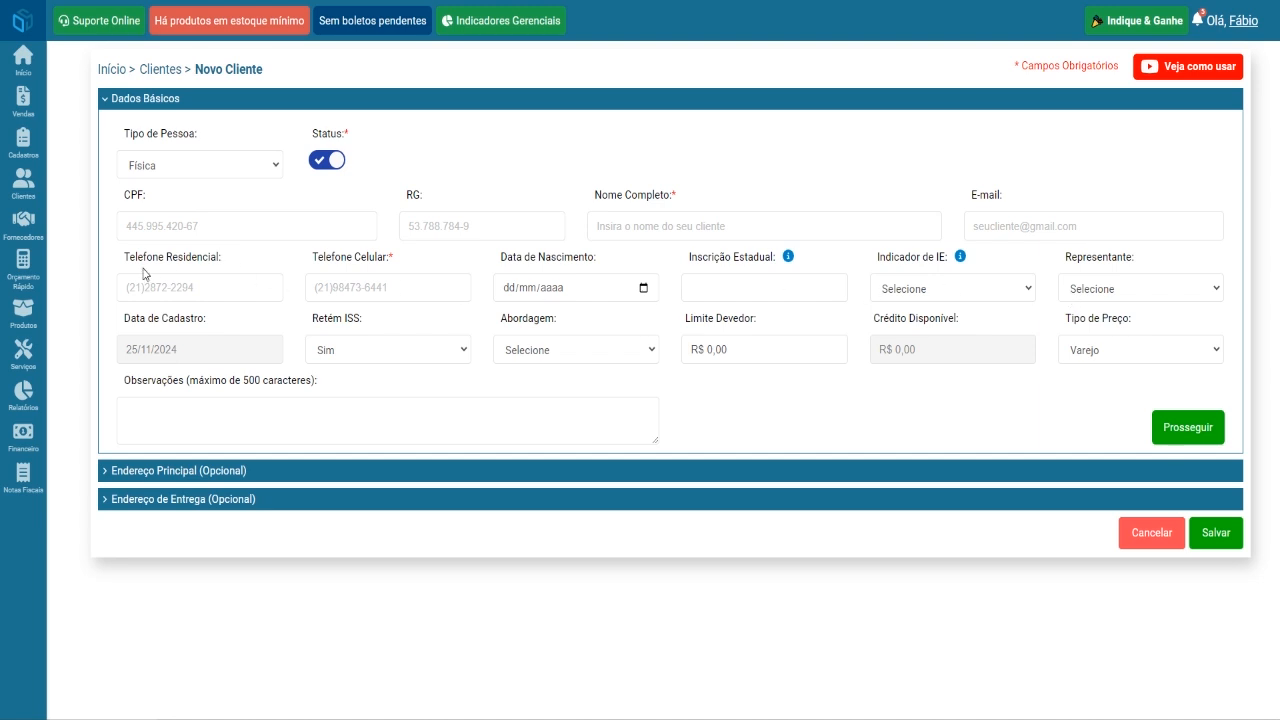
- Check the Retém ISS options keeping Sim, then display the Abordagem choices including PANFLETOS
{"action": "mouse_move", "coordinate": [13, 190]}
{"action": "mouse_move", "coordinate": [20, 145]}
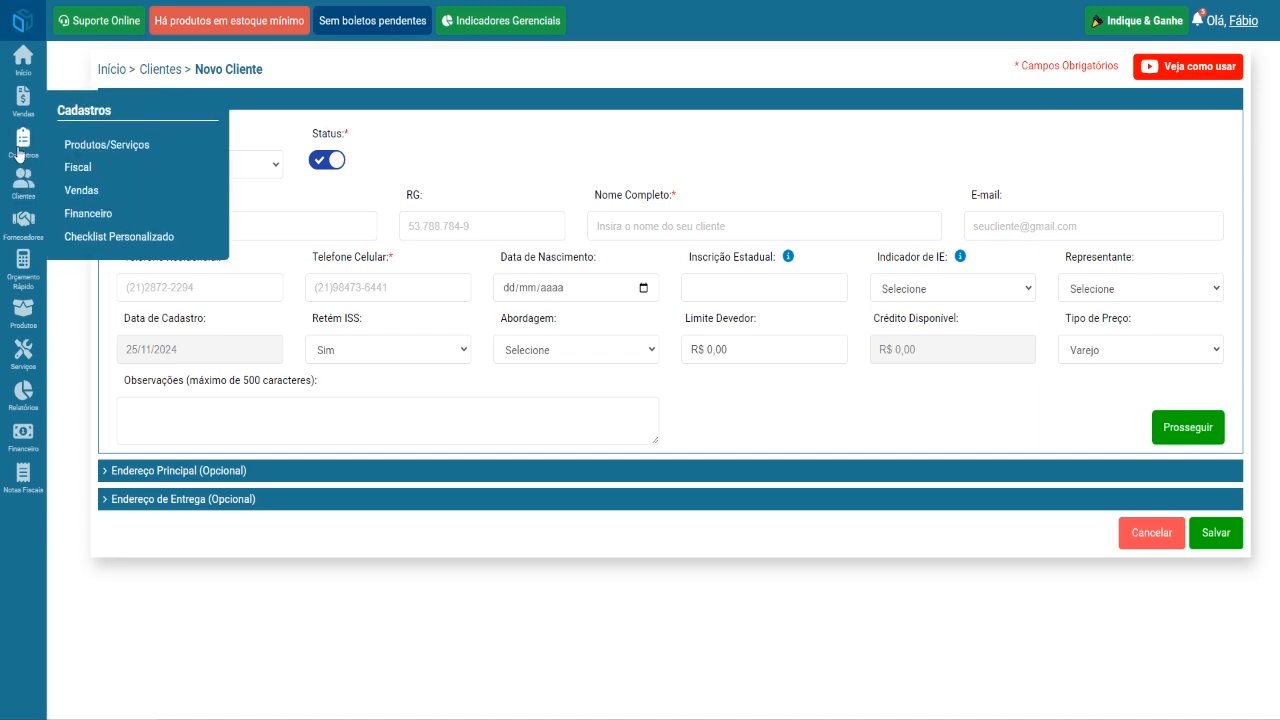
{"action": "mouse_move", "coordinate": [105, 195]}
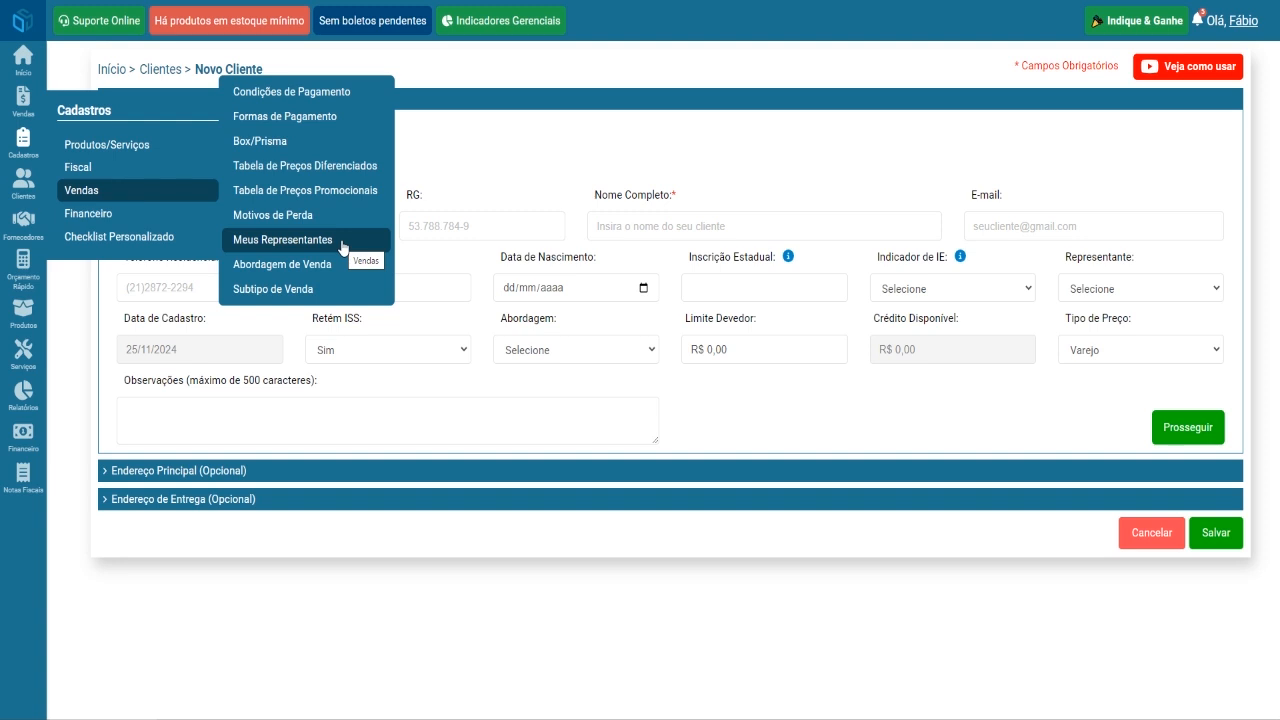
{"action": "left_click", "coordinate": [463, 355]}
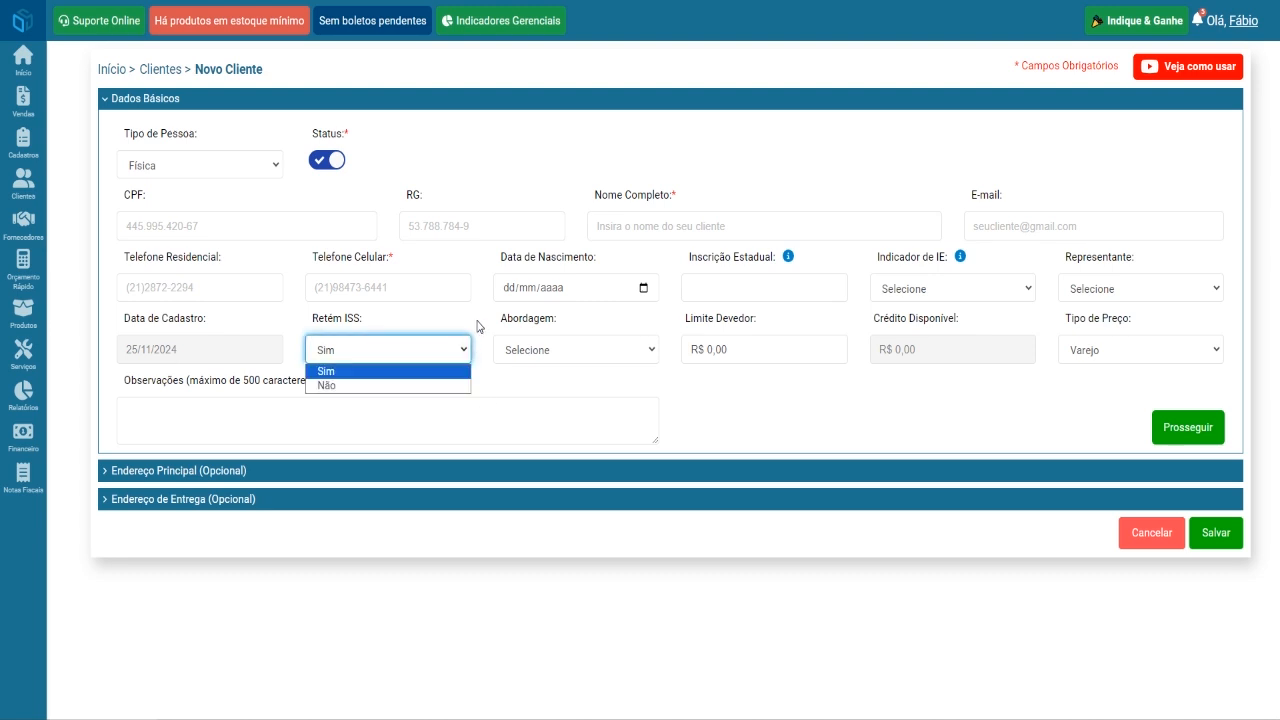
{"action": "left_click", "coordinate": [480, 326]}
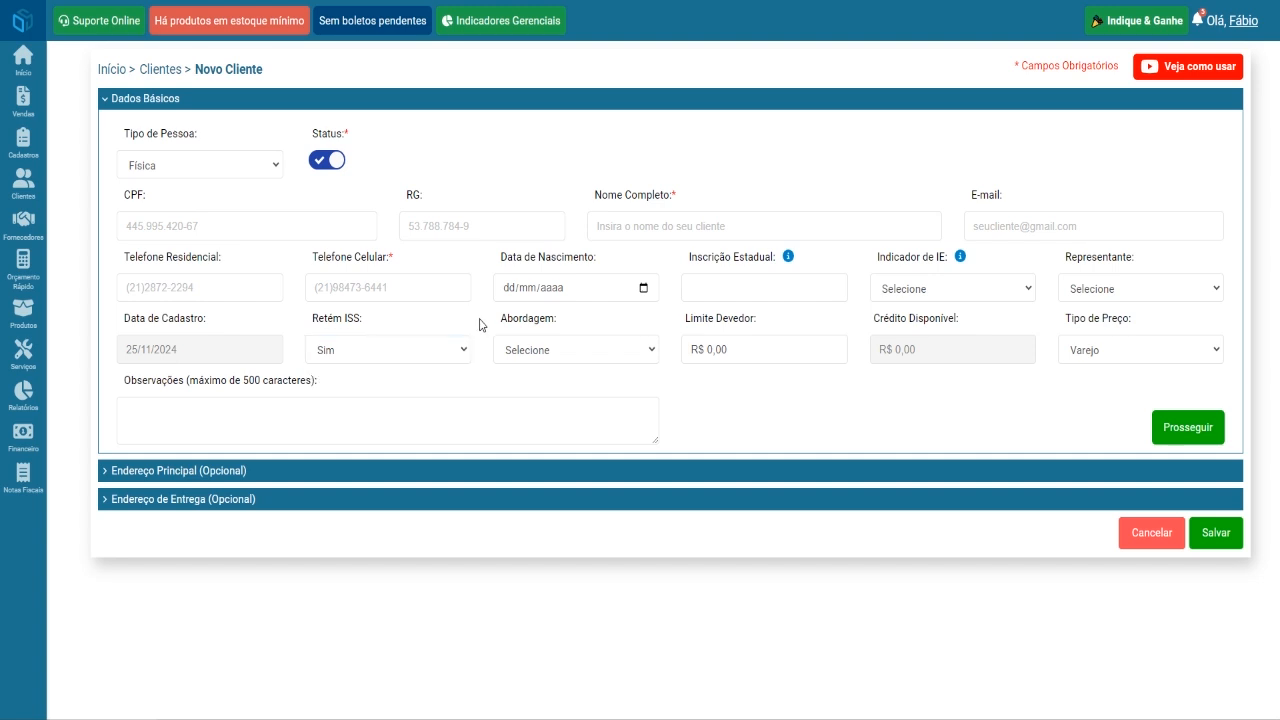
{"action": "left_click", "coordinate": [466, 349]}
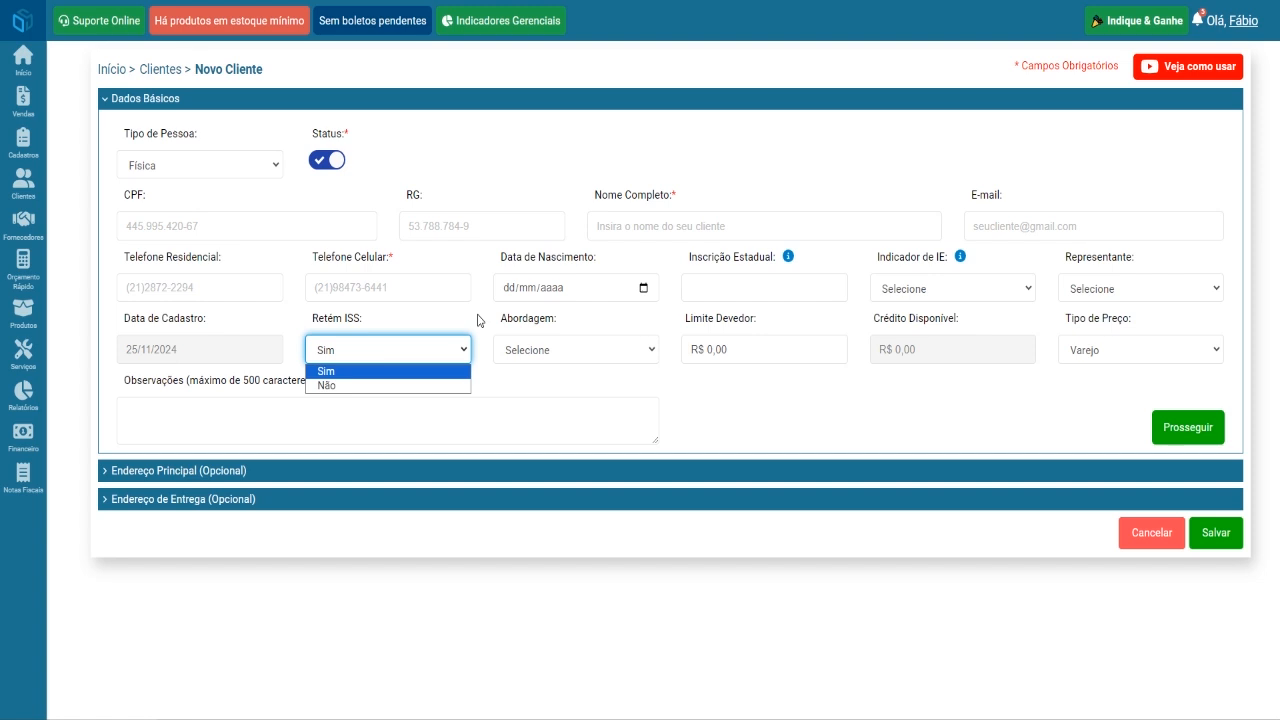
{"action": "left_click", "coordinate": [478, 320]}
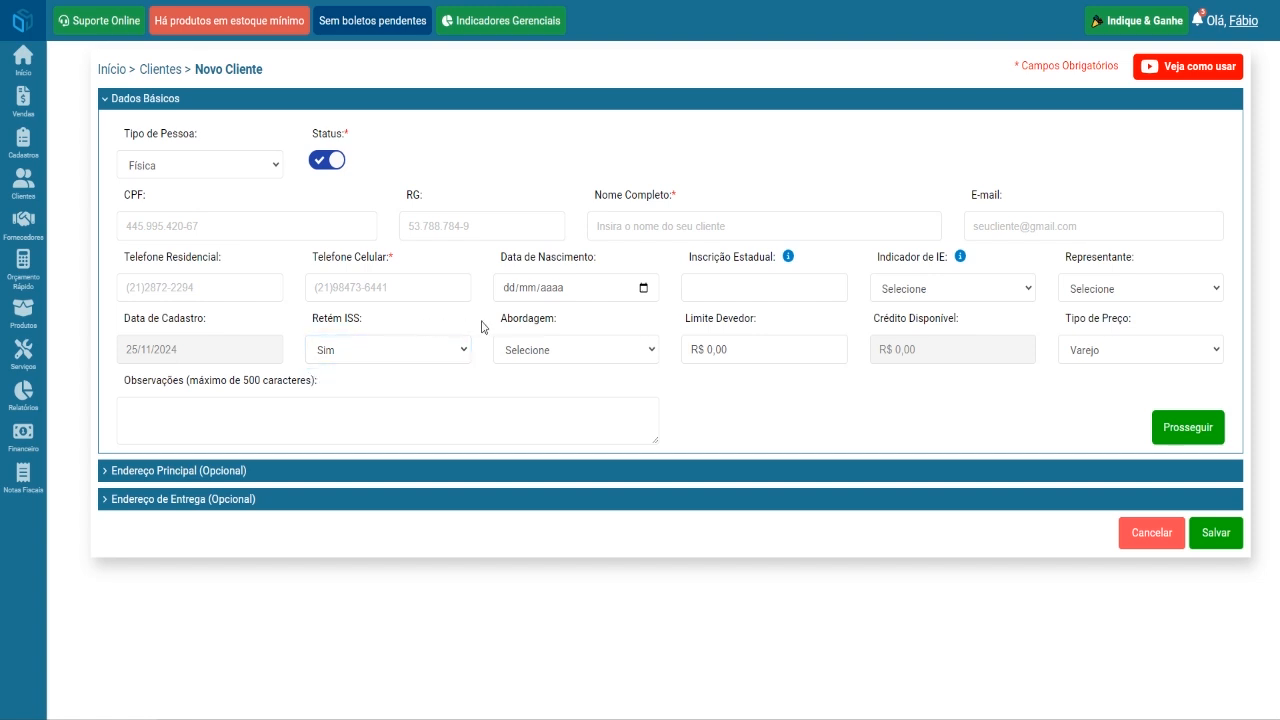
{"action": "left_click", "coordinate": [651, 349]}
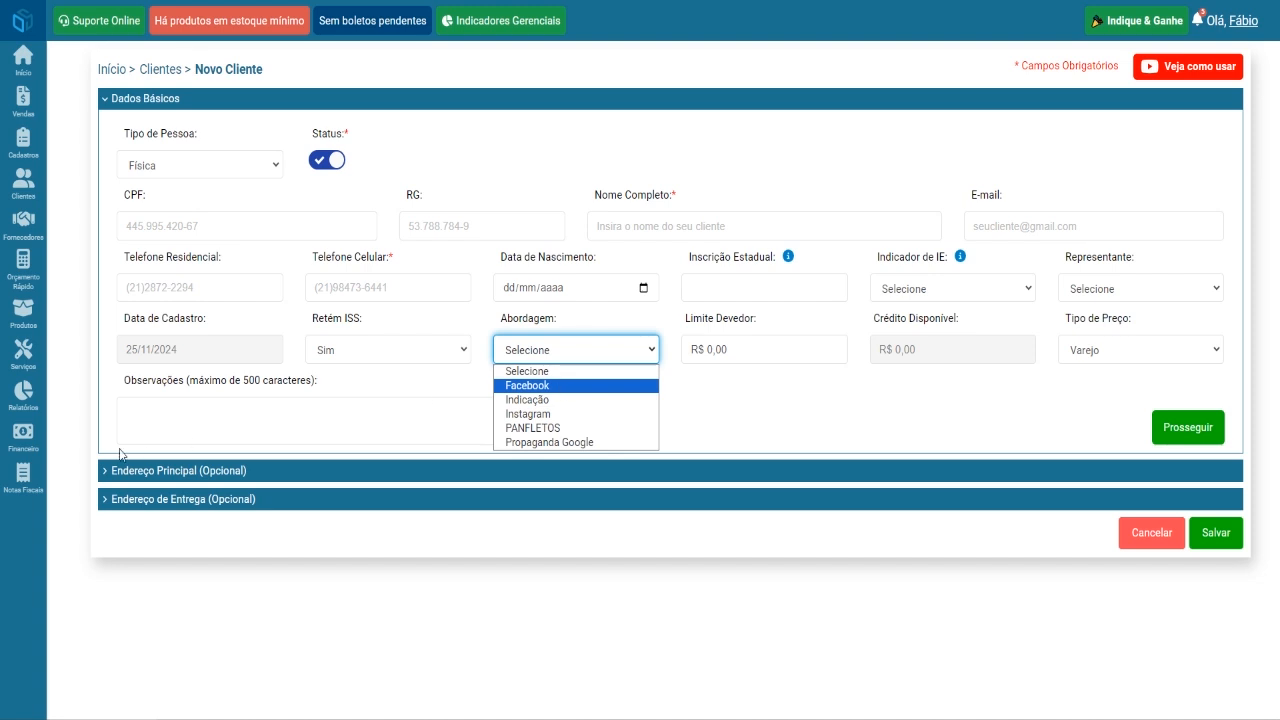
{"action": "mouse_move", "coordinate": [23, 395]}
{"action": "mouse_move", "coordinate": [115, 342]}
{"action": "mouse_move", "coordinate": [131, 319]}
{"action": "left_click", "coordinate": [771, 400]}
{"action": "left_click", "coordinate": [749, 351]}
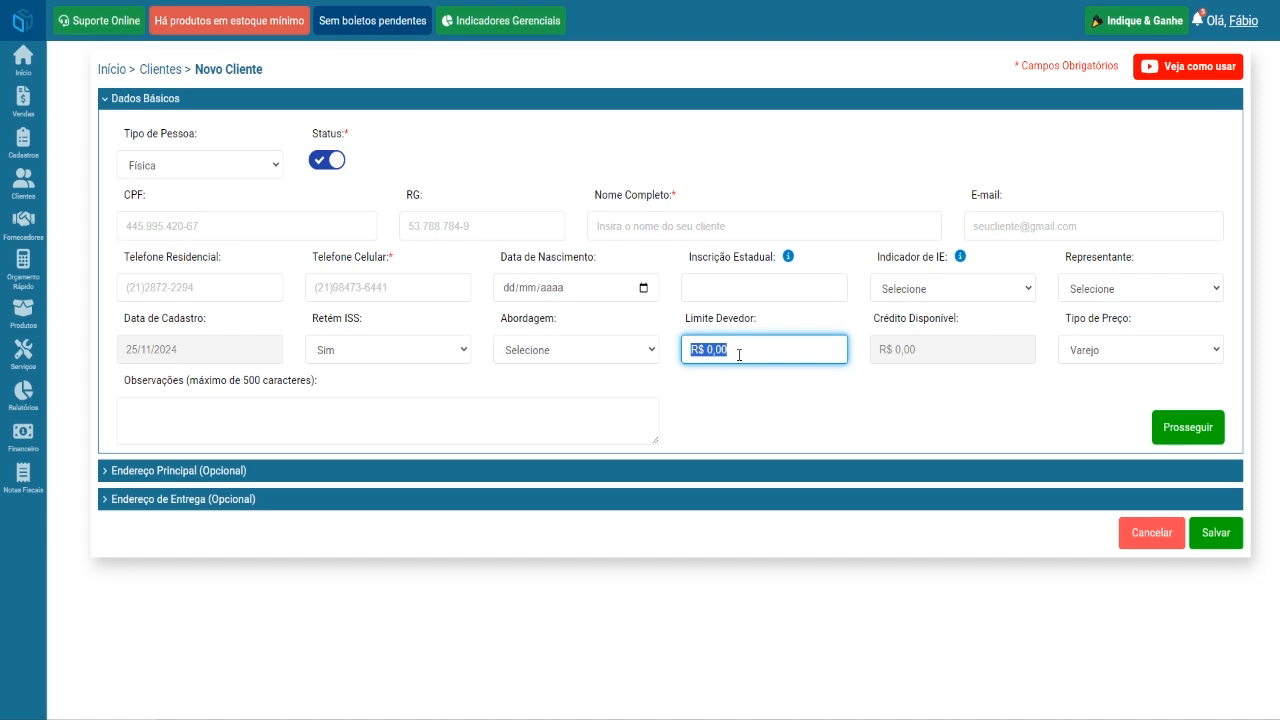
{"action": "left_click", "coordinate": [754, 404]}
{"action": "left_click_drag", "start_coordinate": [962, 350], "coordinate": [908, 406]}
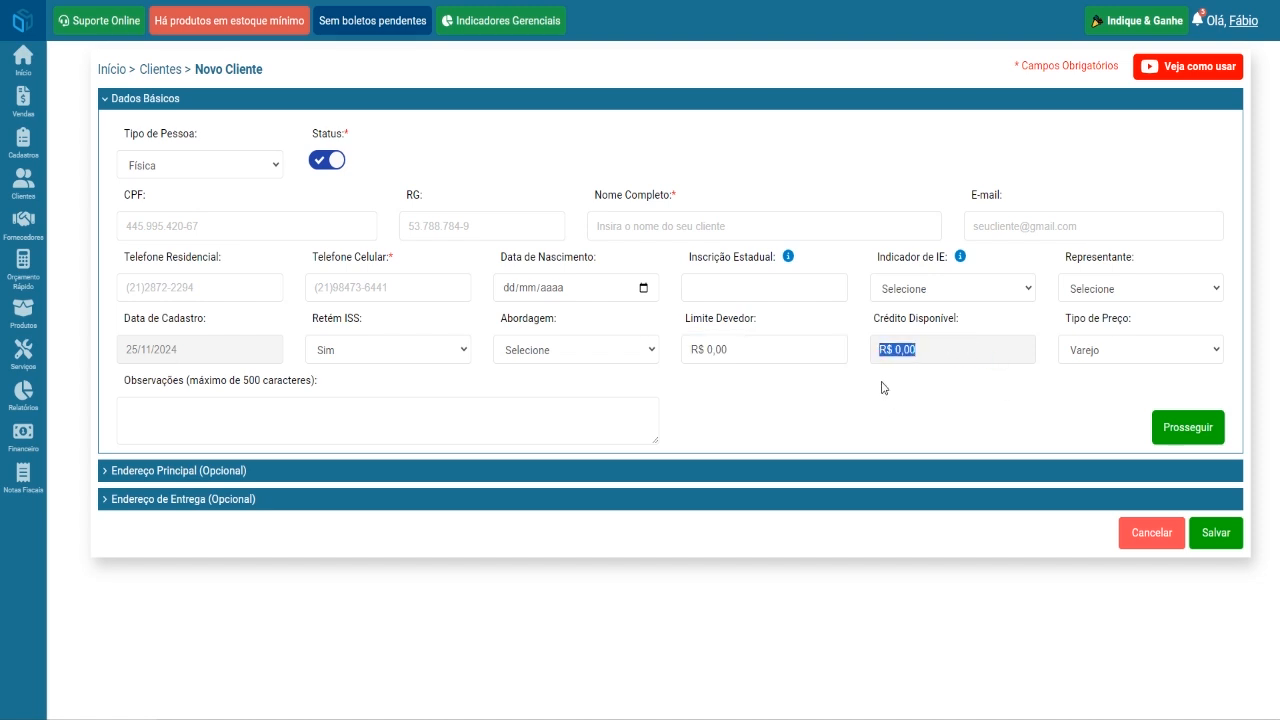
{"action": "mouse_move", "coordinate": [35, 186]}
{"action": "left_click", "coordinate": [927, 355]}
{"action": "left_click_drag", "start_coordinate": [914, 354], "coordinate": [878, 352]}
- Collapse Dados Básicos and expand Endereço Principal on the new customer form
{"action": "left_click", "coordinate": [991, 383]}
{"action": "left_click", "coordinate": [160, 100]}
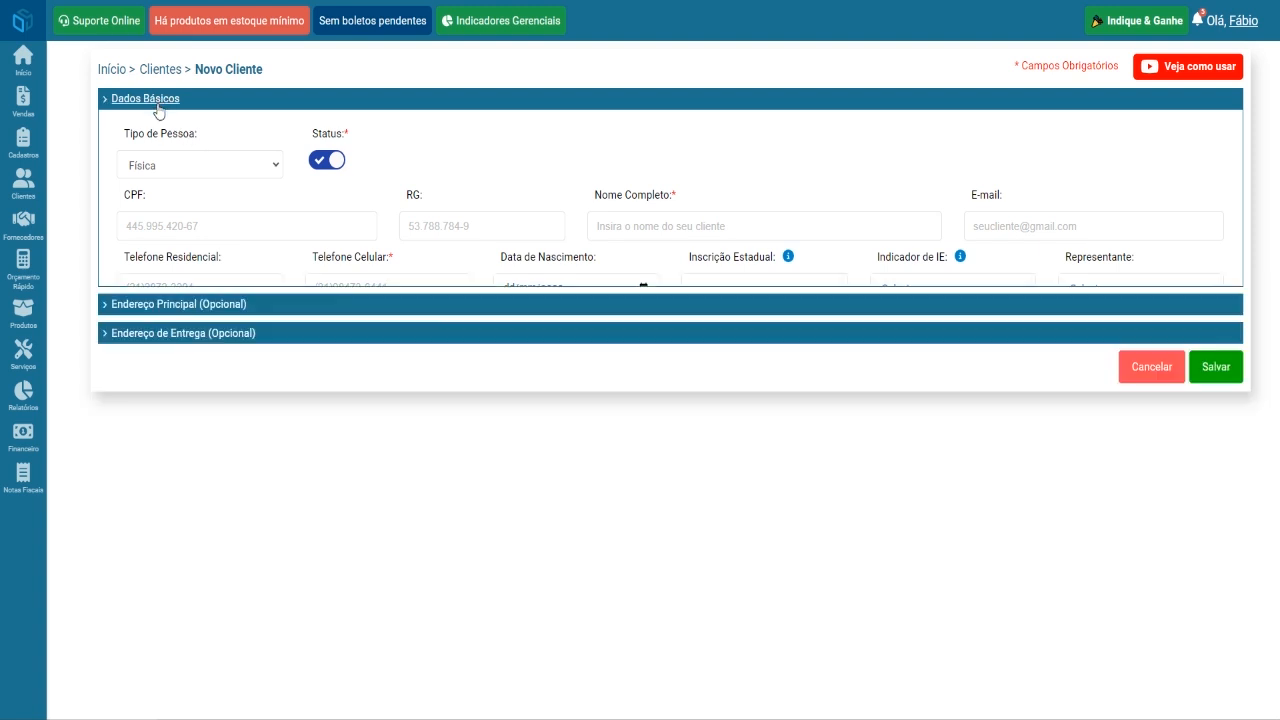
{"action": "left_click", "coordinate": [157, 129]}
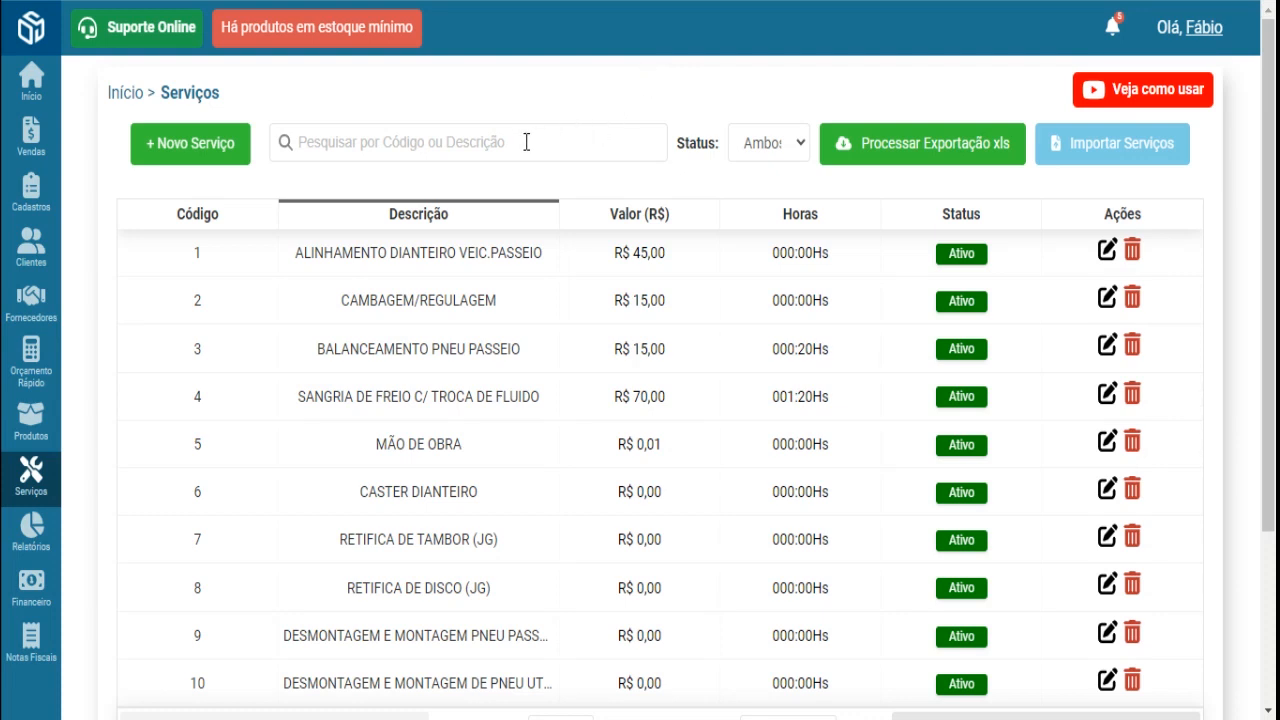
- Search services for 'Troca de oleo' and decline deleting TROCA DE FILTRO DE OLEO
{"action": "left_click", "coordinate": [451, 147]}
{"action": "type", "text": "Troca de oleo"}
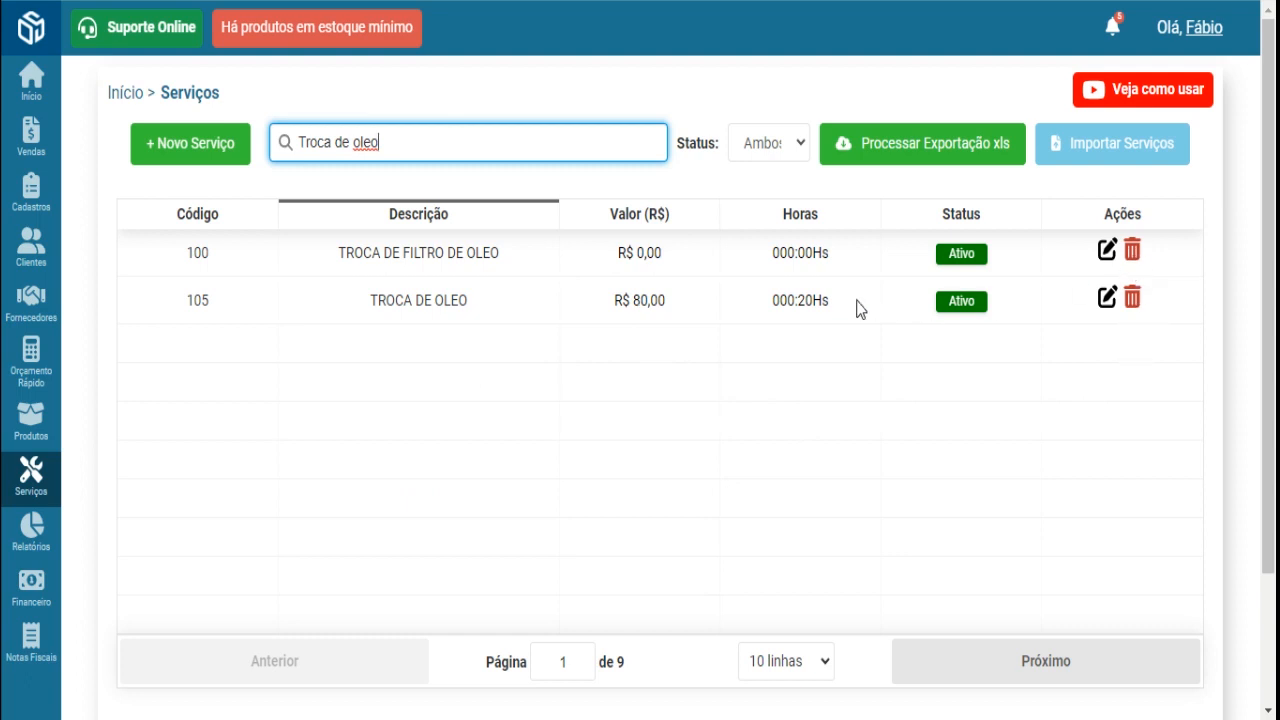
{"action": "left_click_drag", "start_coordinate": [683, 251], "coordinate": [335, 255]}
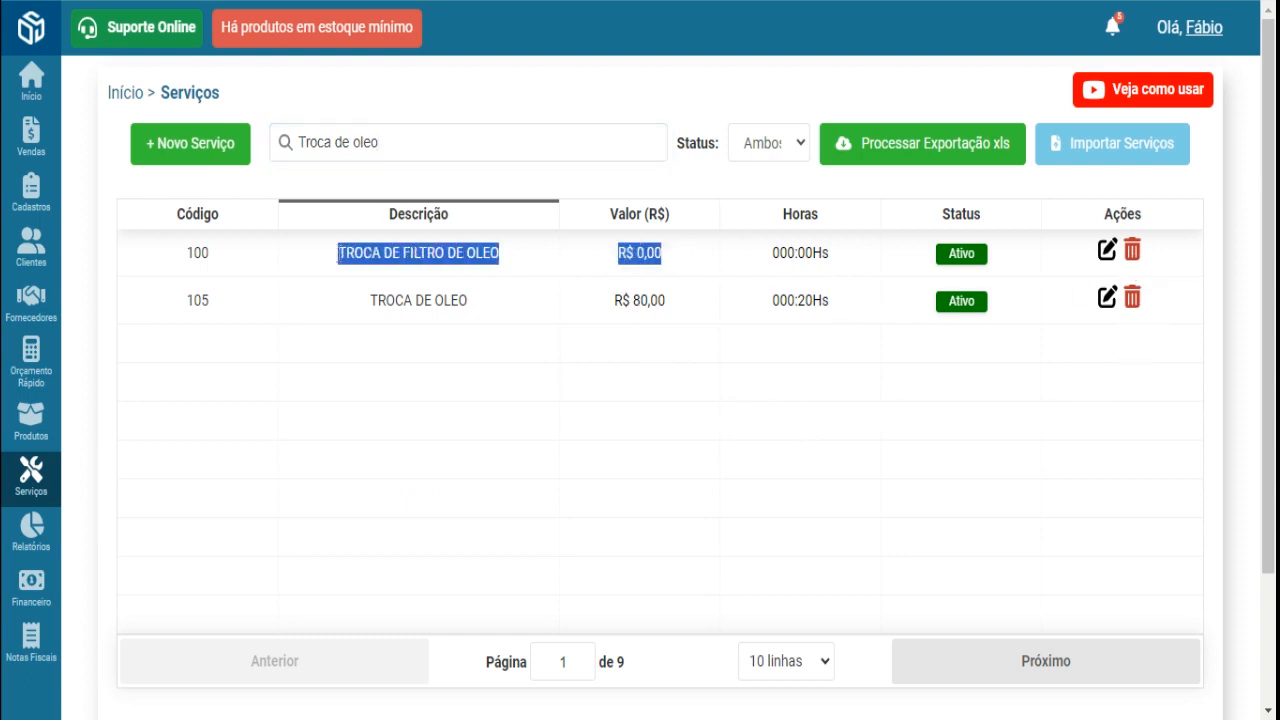
{"action": "left_click", "coordinate": [1130, 252]}
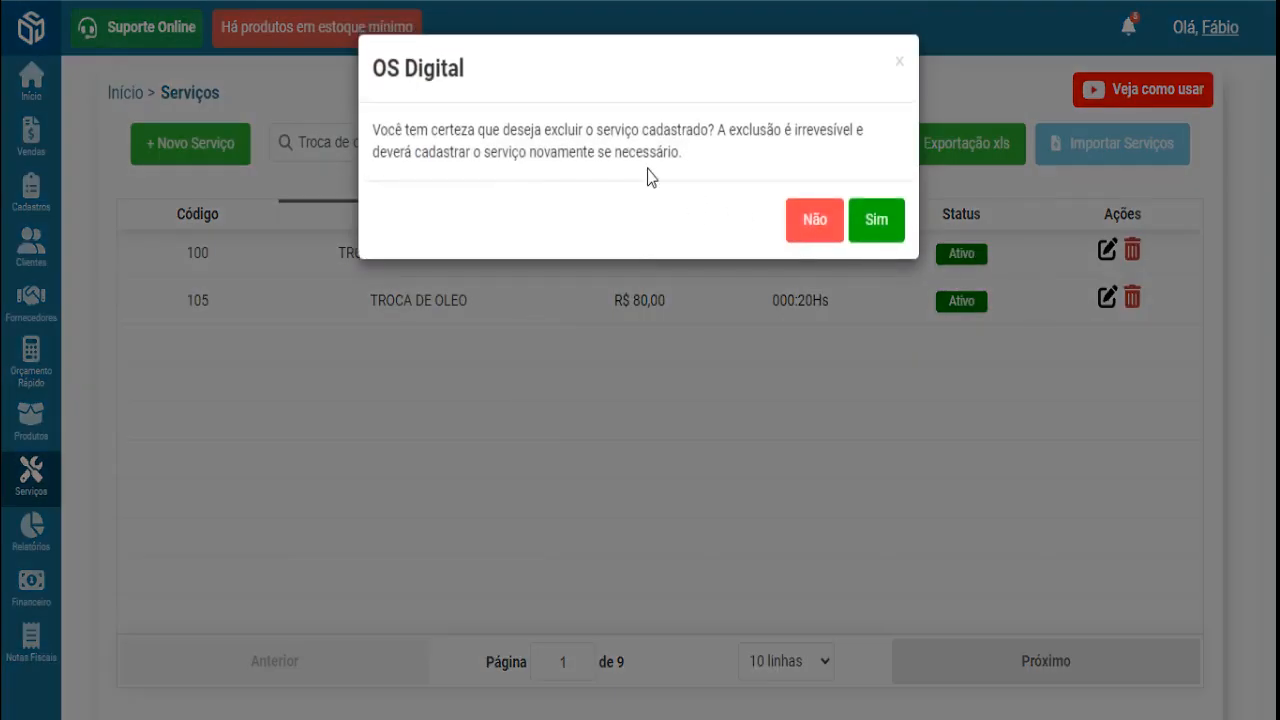
{"action": "left_click", "coordinate": [812, 220]}
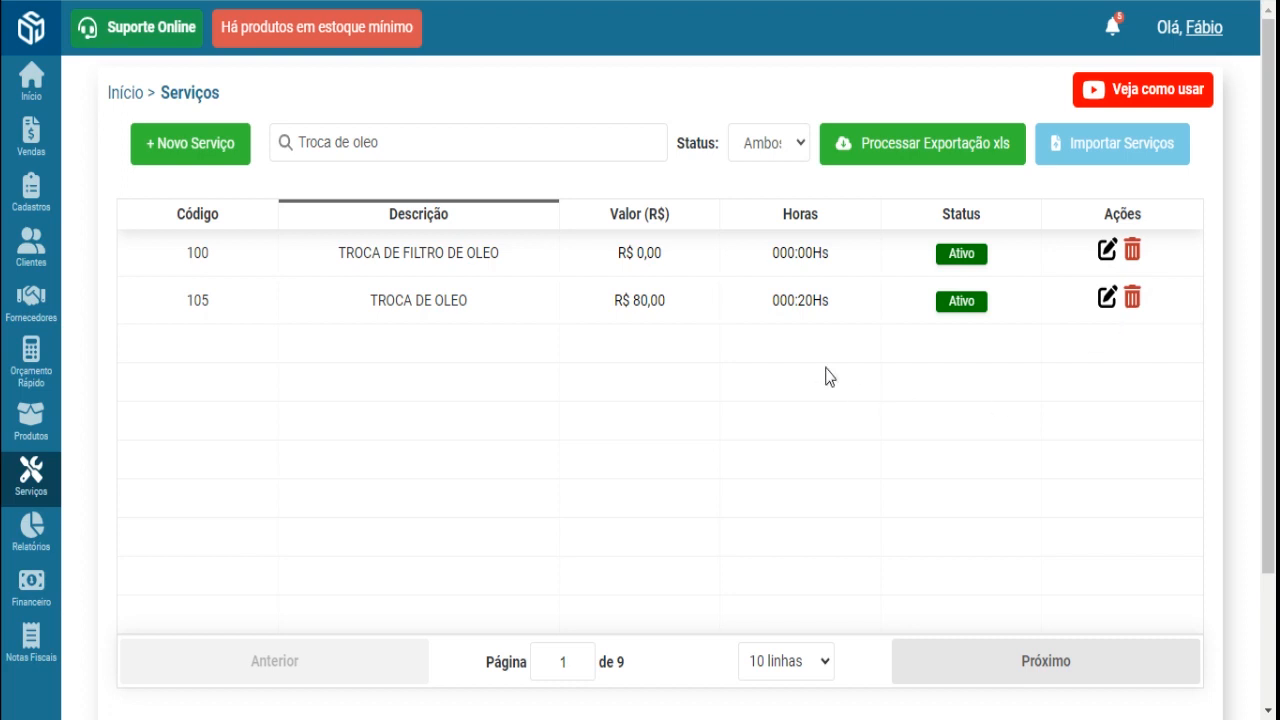
- Try deleting the R$ 80,00 TROCA DE OLEO service, then edit it instead
{"action": "left_click_drag", "start_coordinate": [676, 304], "coordinate": [605, 302]}
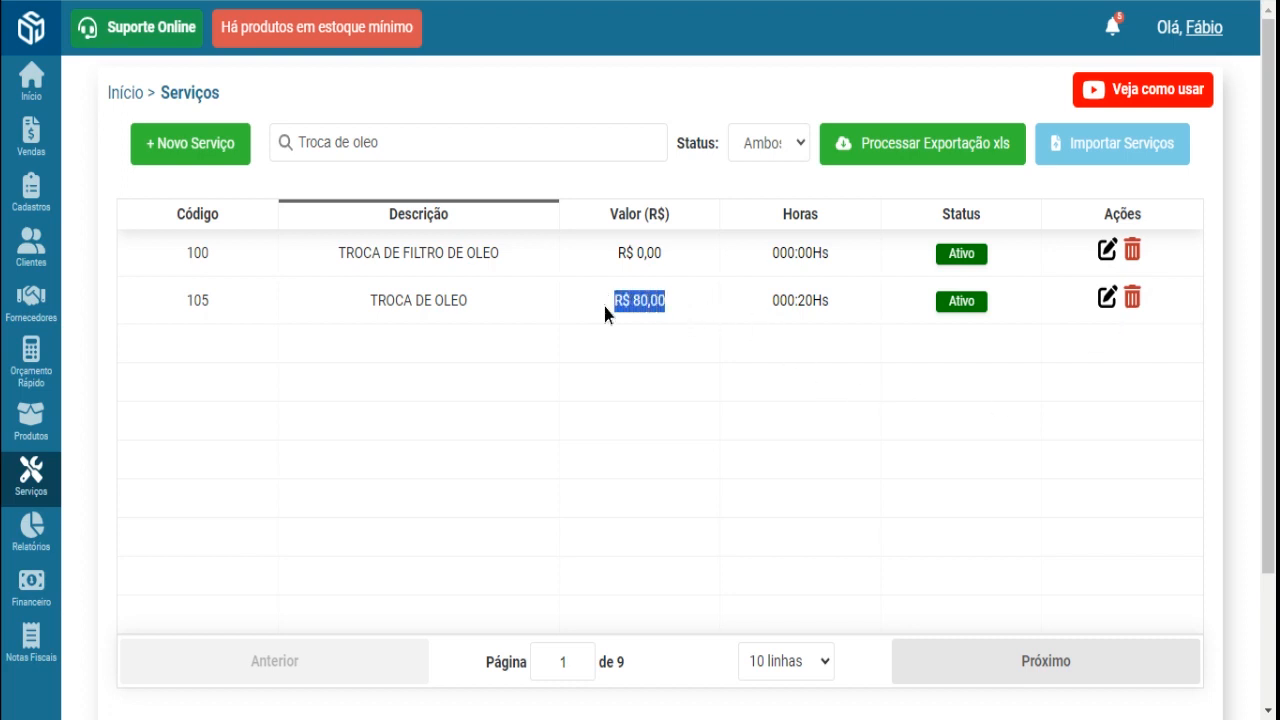
{"action": "left_click", "coordinate": [1132, 300]}
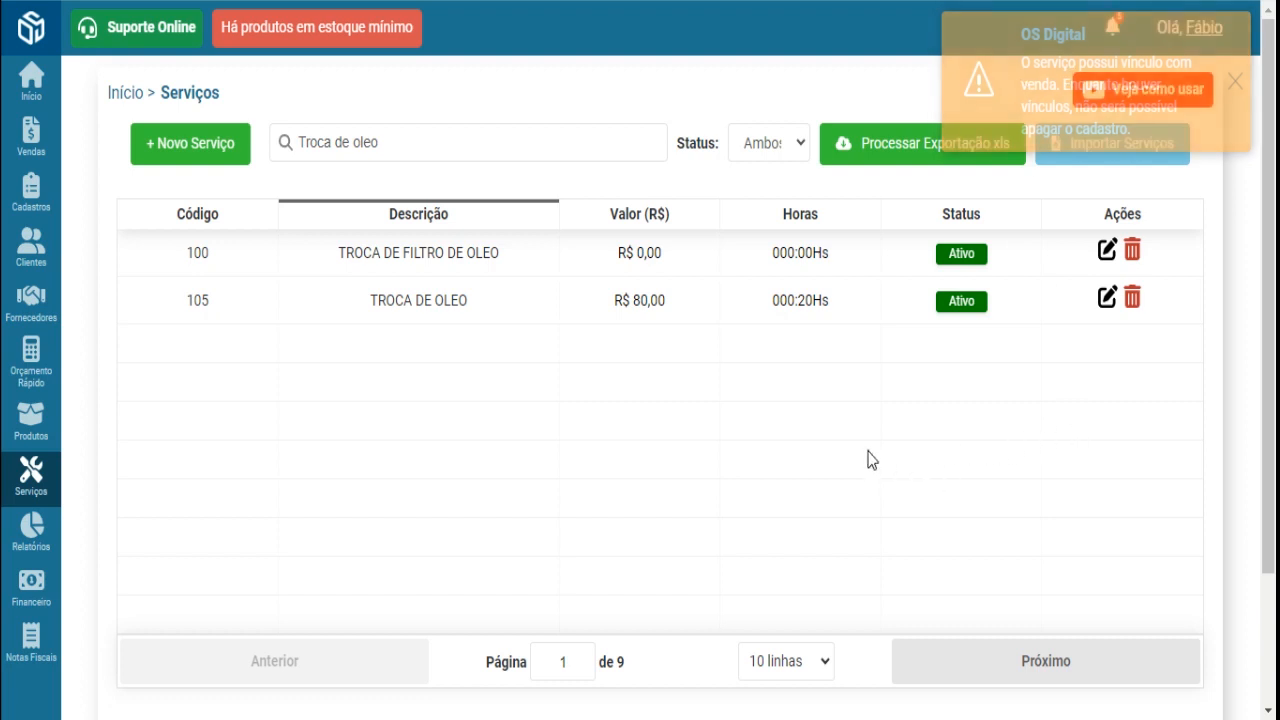
{"action": "left_click", "coordinate": [1107, 298]}
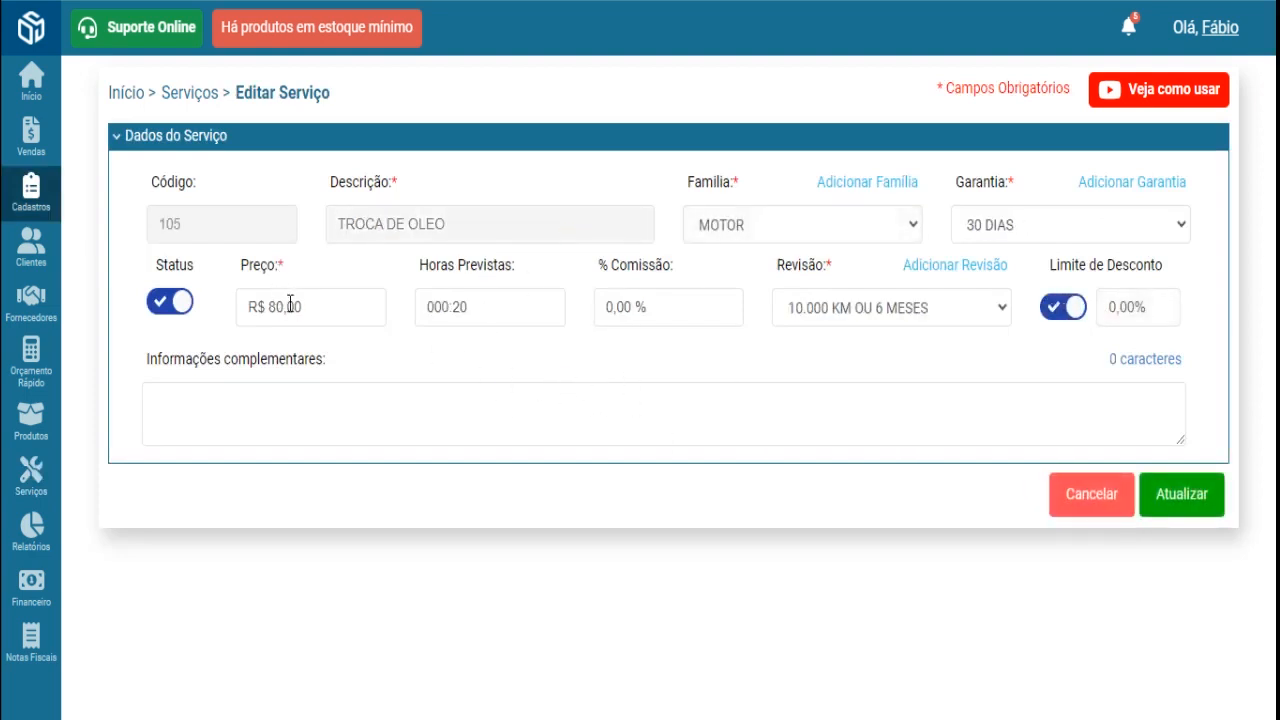
- Review the price, status, warranty, revision, commission and expected hours fields, leaving them unchanged
{"action": "left_click_drag", "start_coordinate": [303, 307], "coordinate": [256, 307]}
{"action": "left_click", "coordinate": [160, 301]}
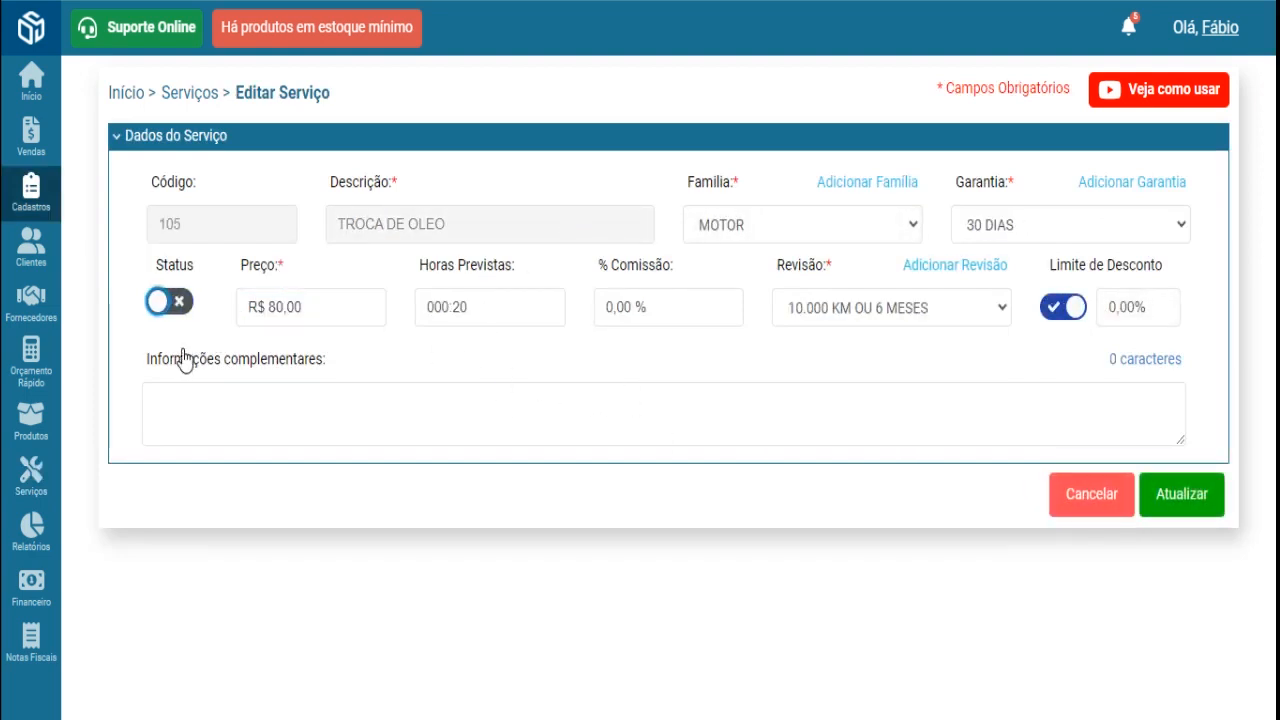
{"action": "left_click", "coordinate": [177, 302]}
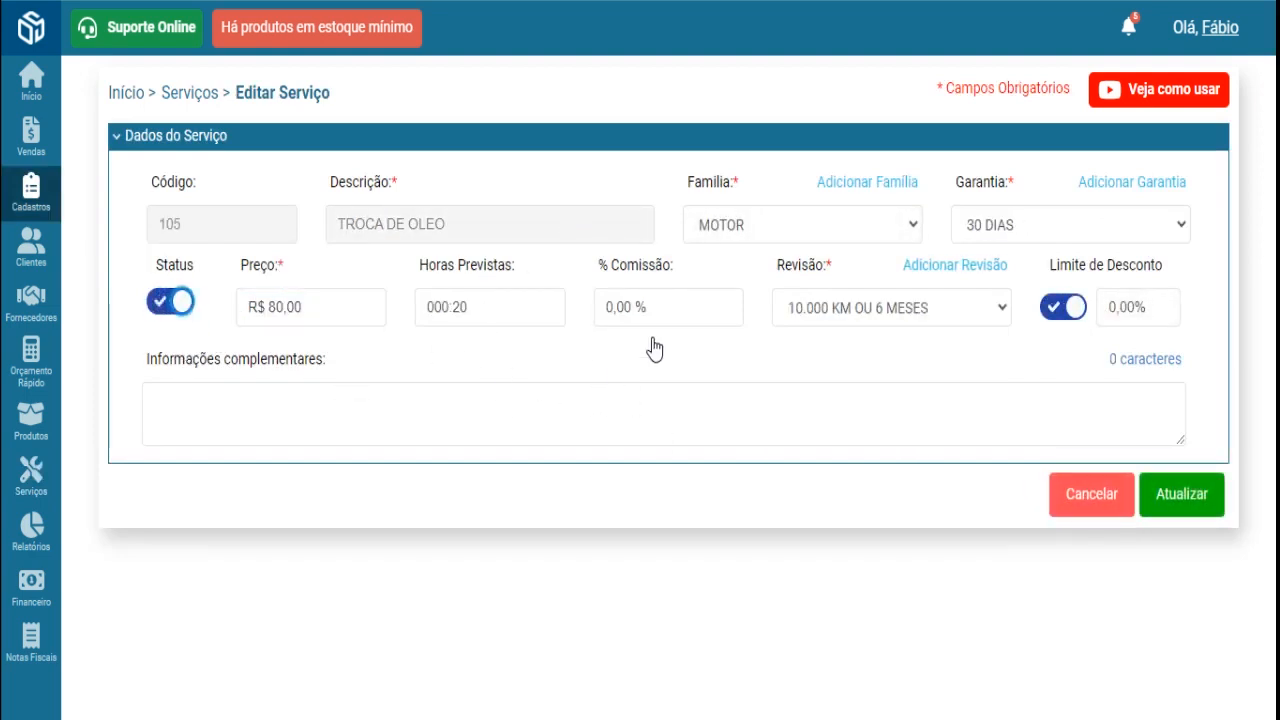
{"action": "left_click", "coordinate": [986, 230]}
{"action": "left_click", "coordinate": [843, 310]}
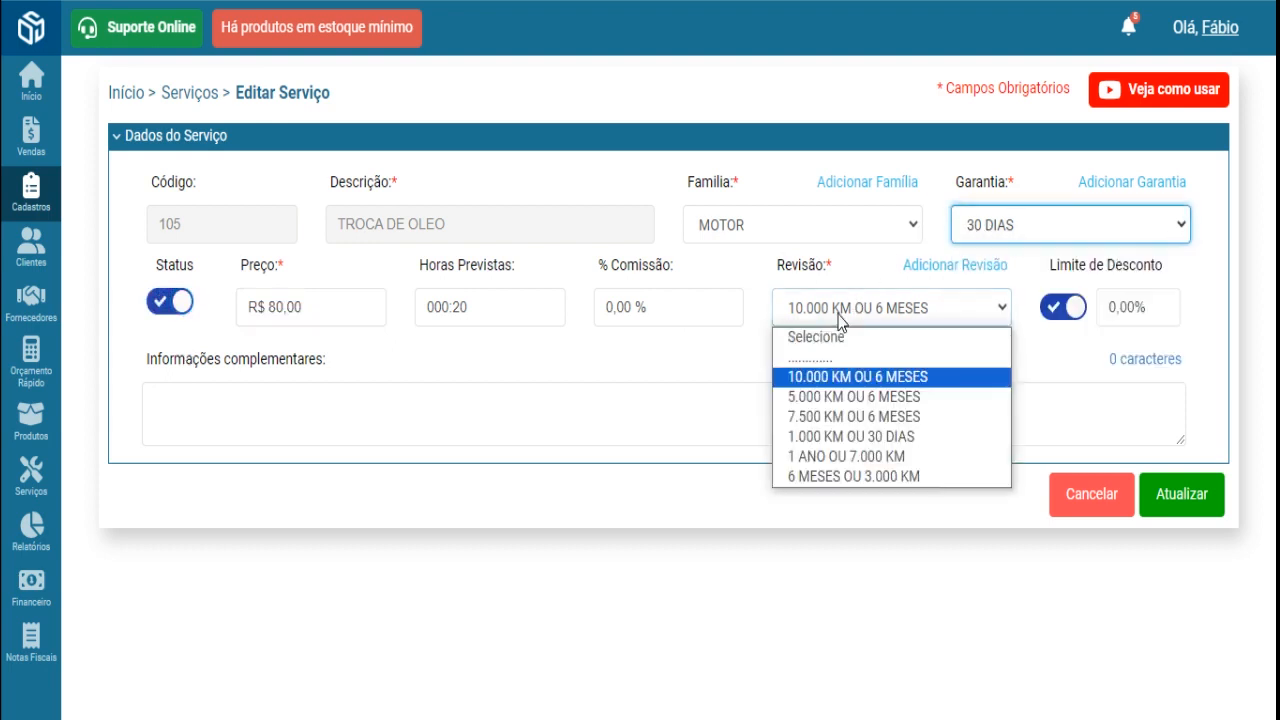
{"action": "left_click", "coordinate": [671, 356]}
{"action": "left_click", "coordinate": [669, 297]}
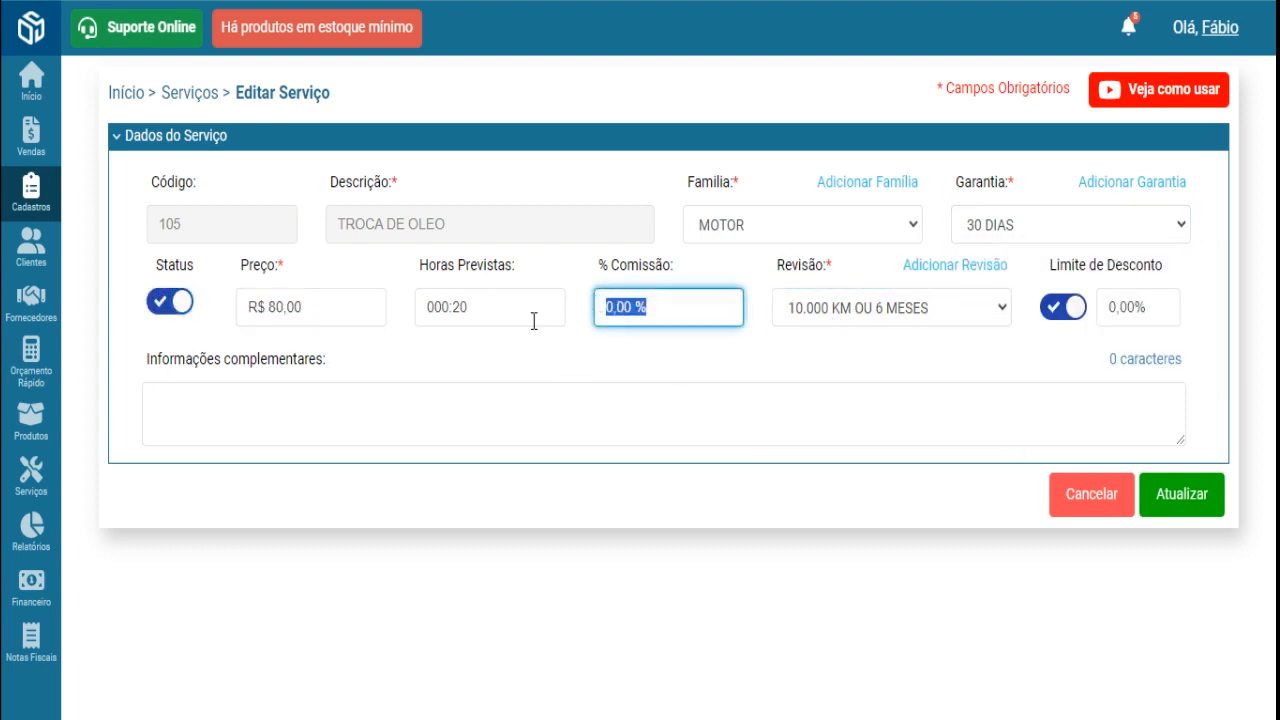
{"action": "left_click_drag", "start_coordinate": [494, 306], "coordinate": [427, 308]}
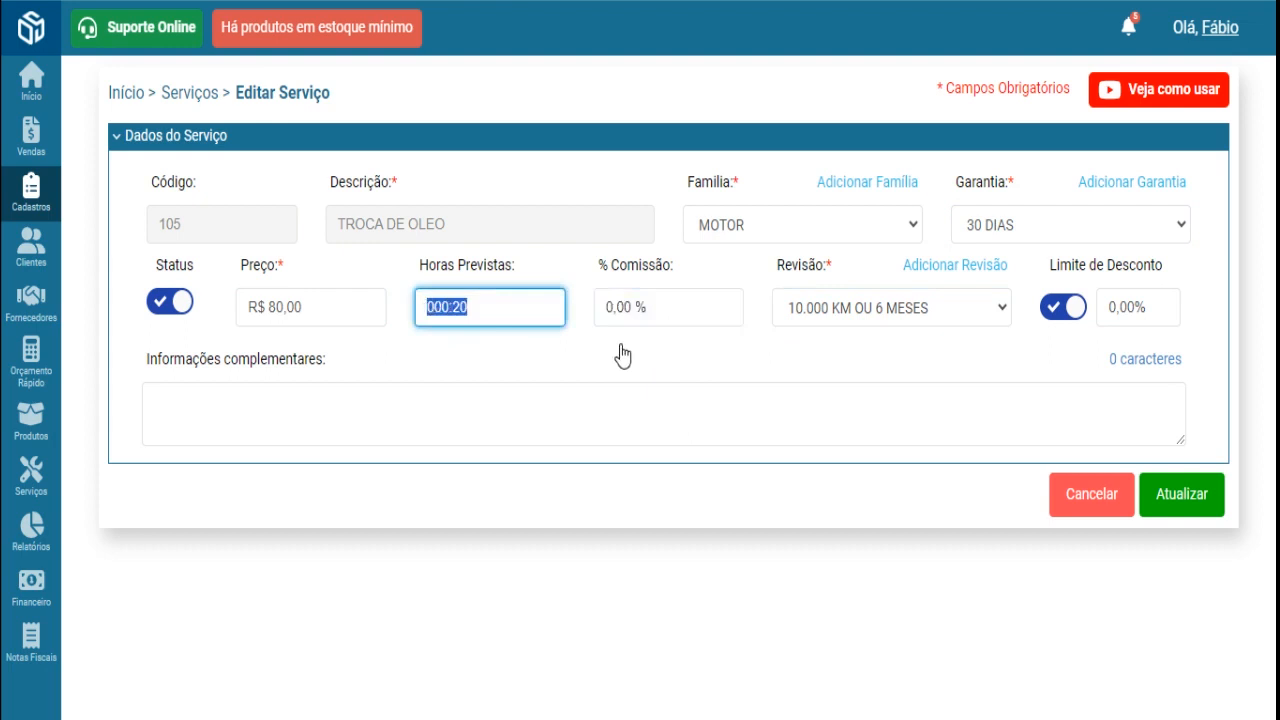
- Replace the Limite de Desconto value with 5%
{"action": "left_click", "coordinate": [1066, 312]}
{"action": "left_click", "coordinate": [1055, 308]}
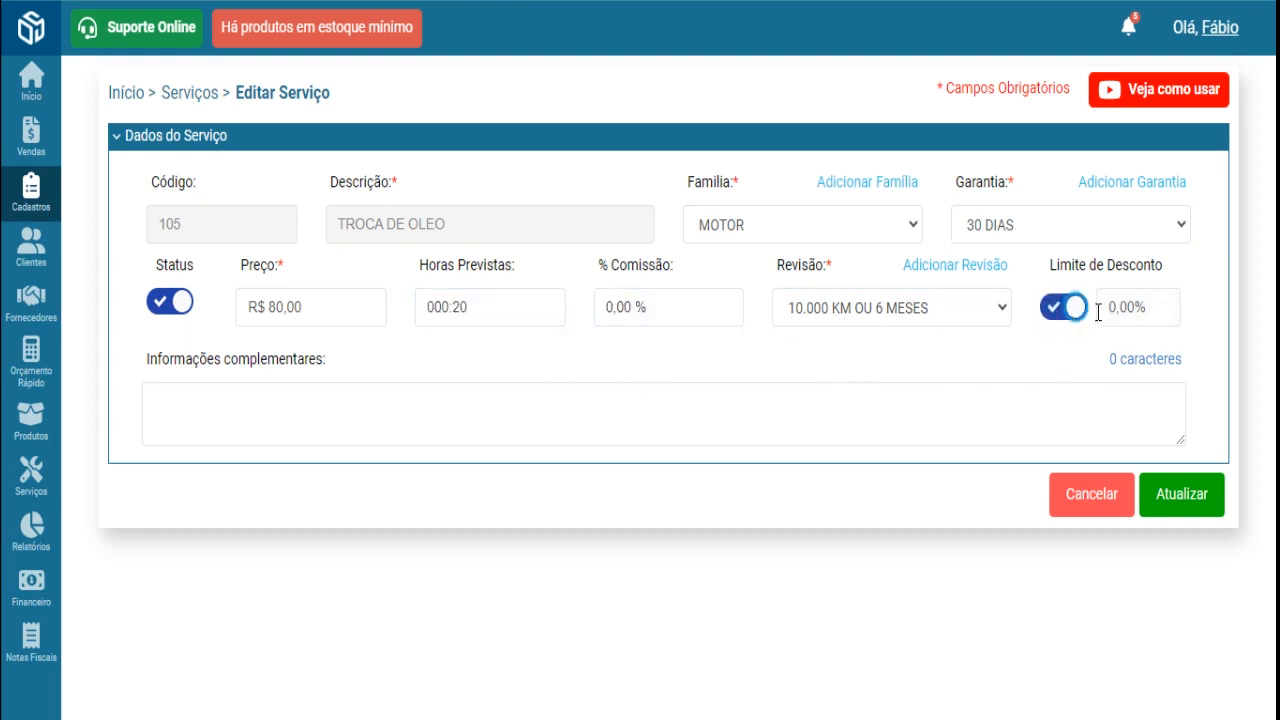
{"action": "left_click_drag", "start_coordinate": [1106, 307], "coordinate": [1165, 307]}
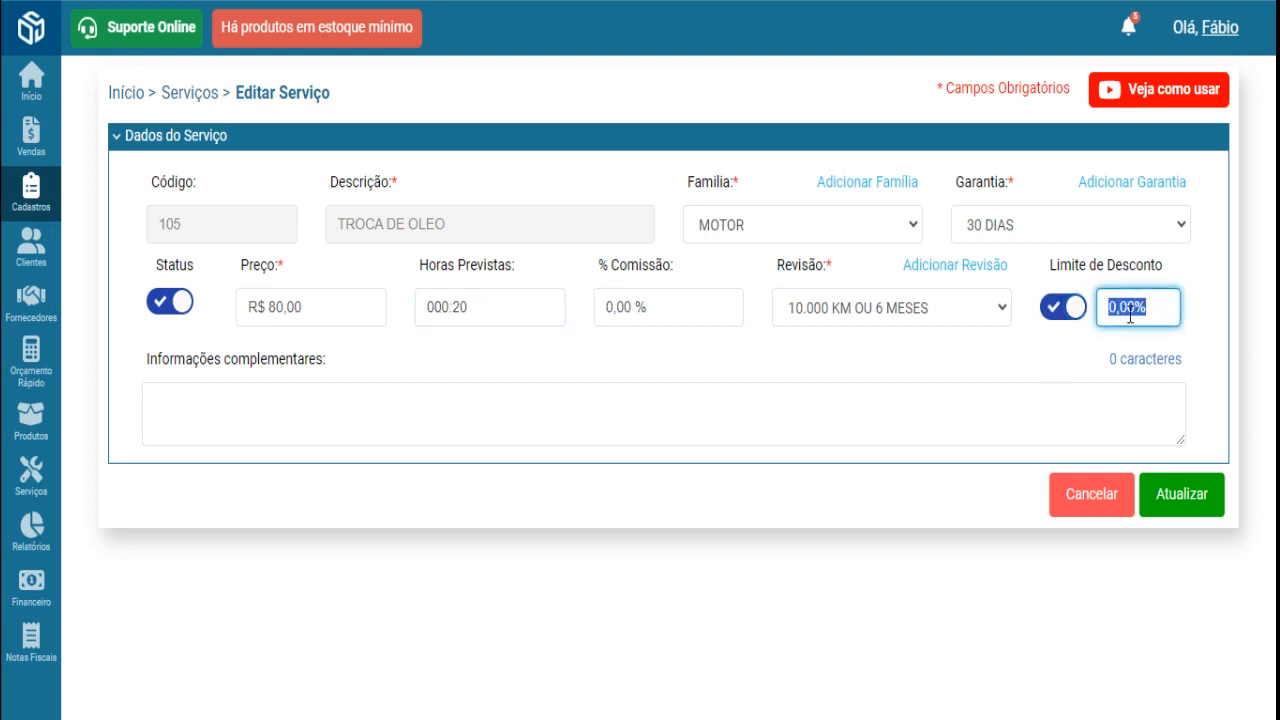
{"action": "left_click", "coordinate": [1107, 309]}
{"action": "left_click_drag", "start_coordinate": [1108, 307], "coordinate": [1148, 307]}
{"action": "left_click_drag", "start_coordinate": [320, 307], "coordinate": [248, 307]}
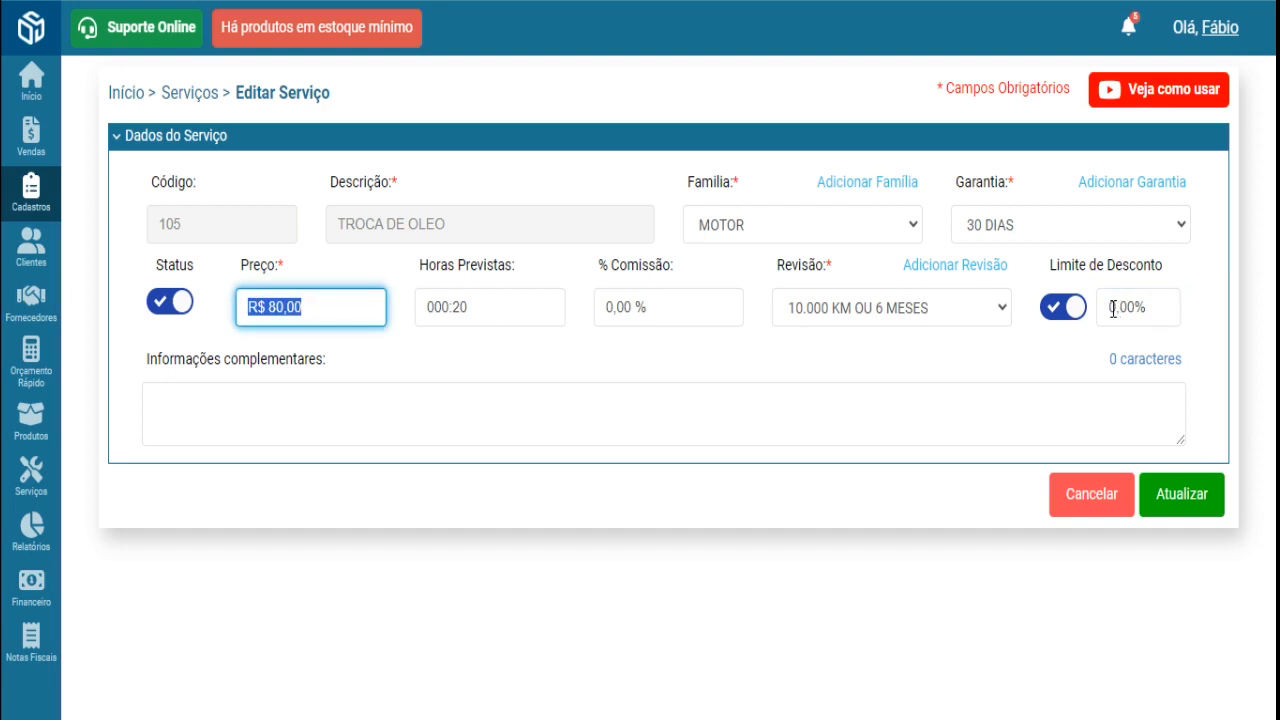
{"action": "left_click_drag", "start_coordinate": [1108, 307], "coordinate": [1155, 309]}
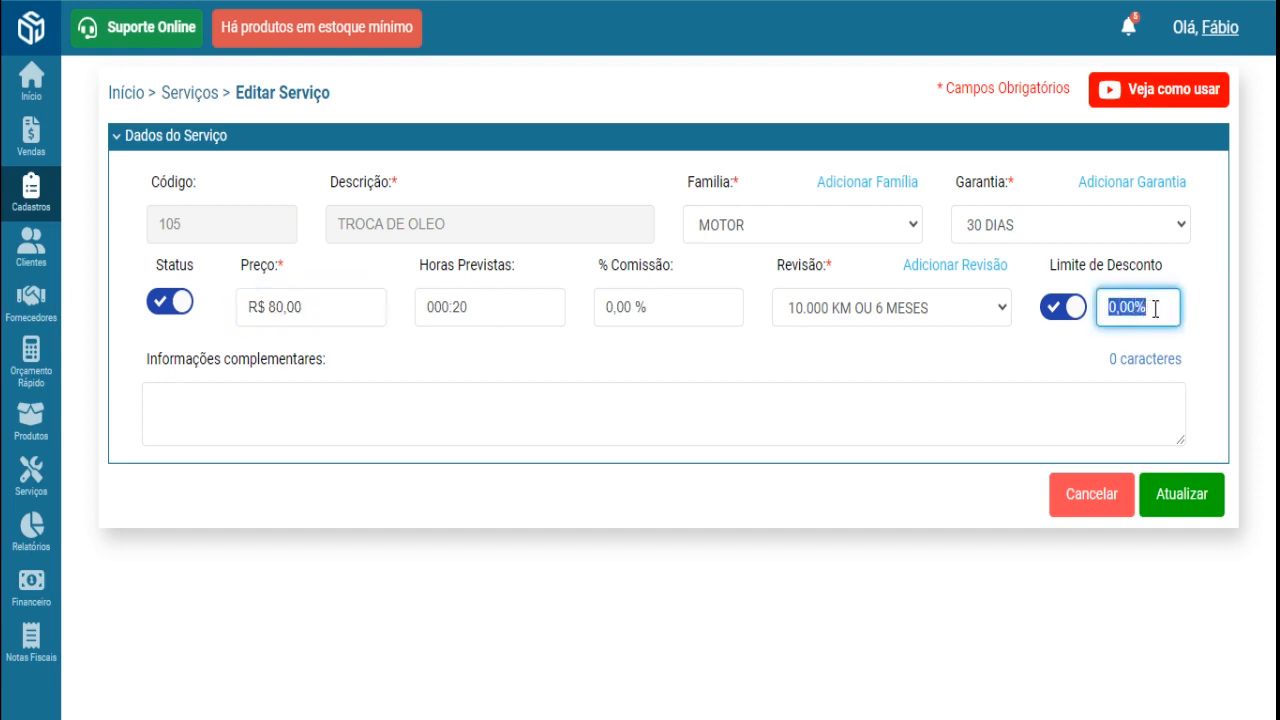
{"action": "type", "text": "5"}
- Turn off the TROCA DE OLEO discount limit, dropping it to 0,00%, and save via Atualizar
{"action": "left_click", "coordinate": [1062, 318]}
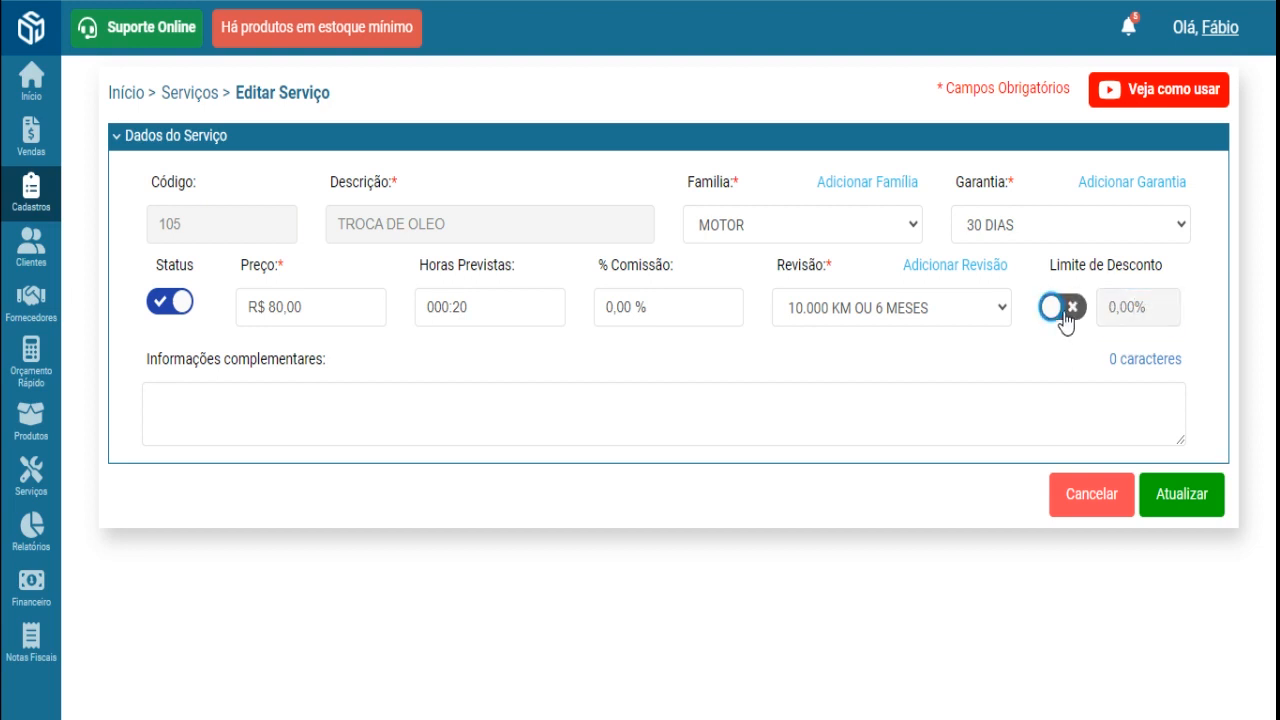
{"action": "left_click", "coordinate": [1183, 506]}
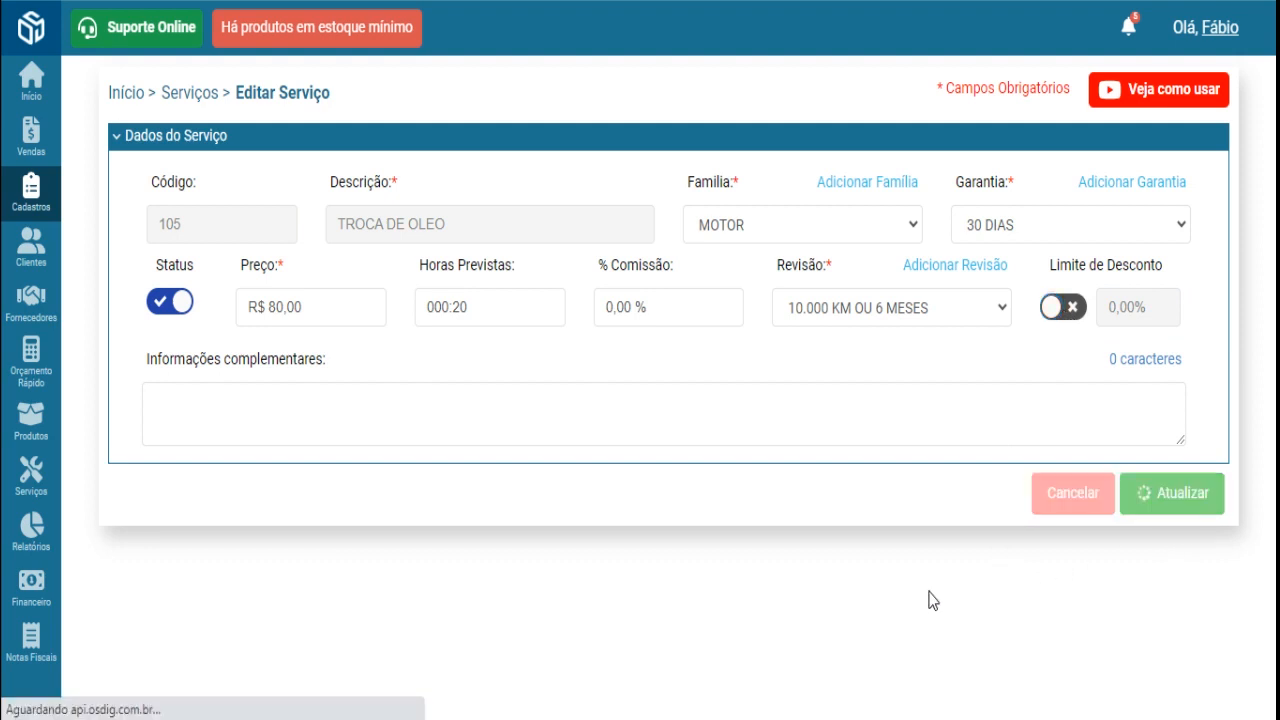